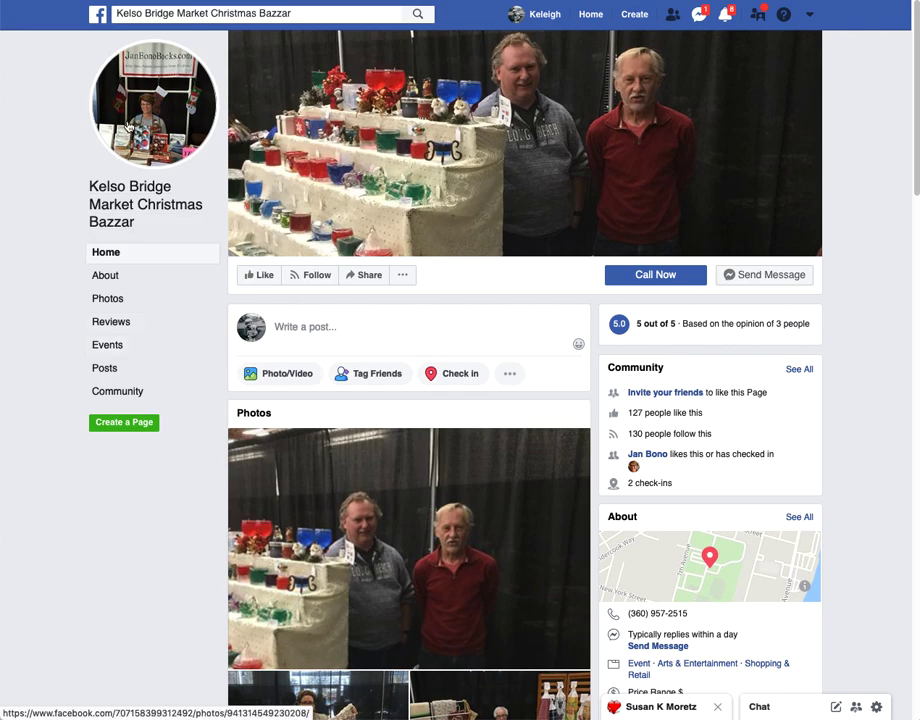
Save the market page's profile picture to the Desktop as cowlitzfairgrounds.jpg
click(129, 127)
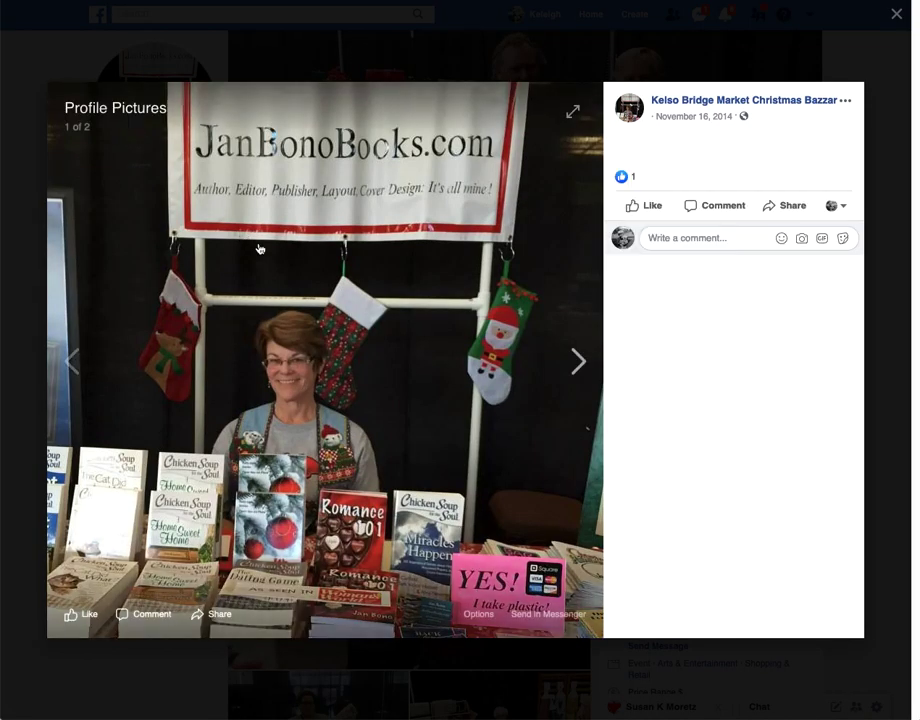
drag(400, 351, 462, 436)
right_click(462, 436)
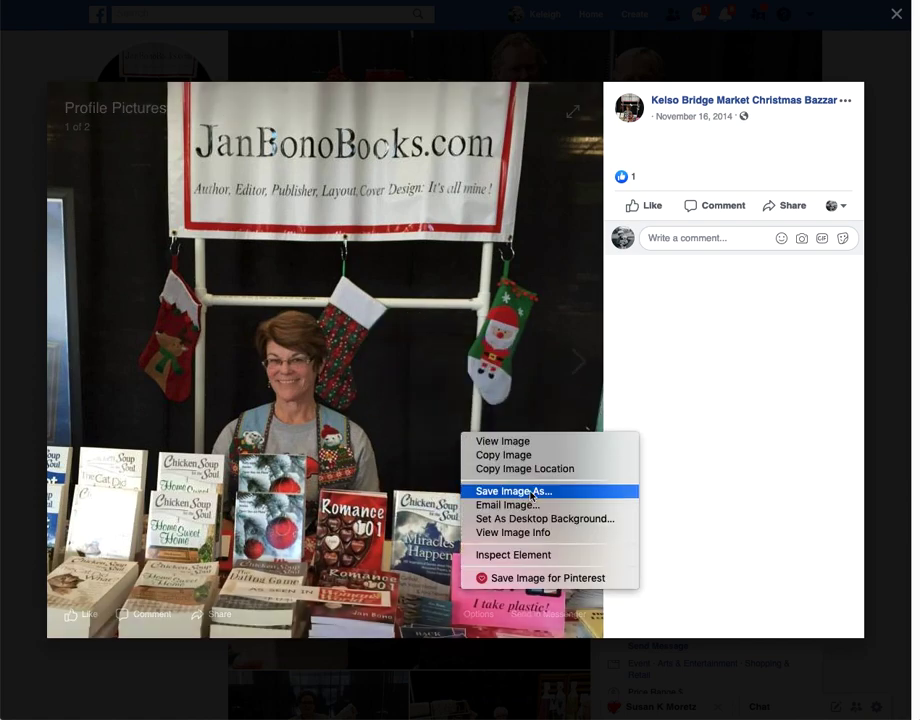
click(535, 492)
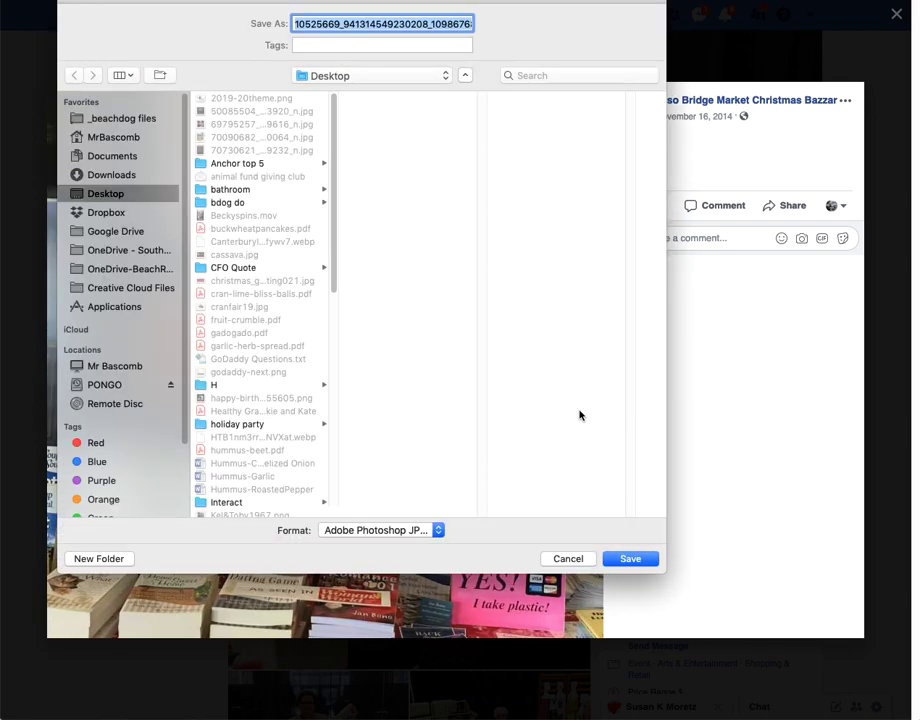
text(cowlitzfairgrounds.jpg)
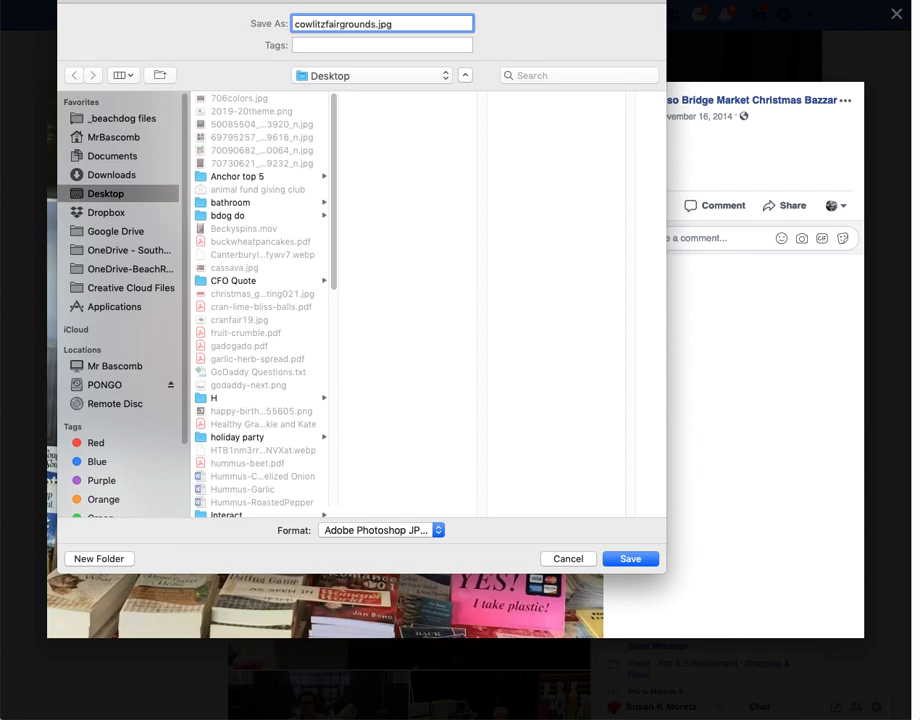
key(Return)
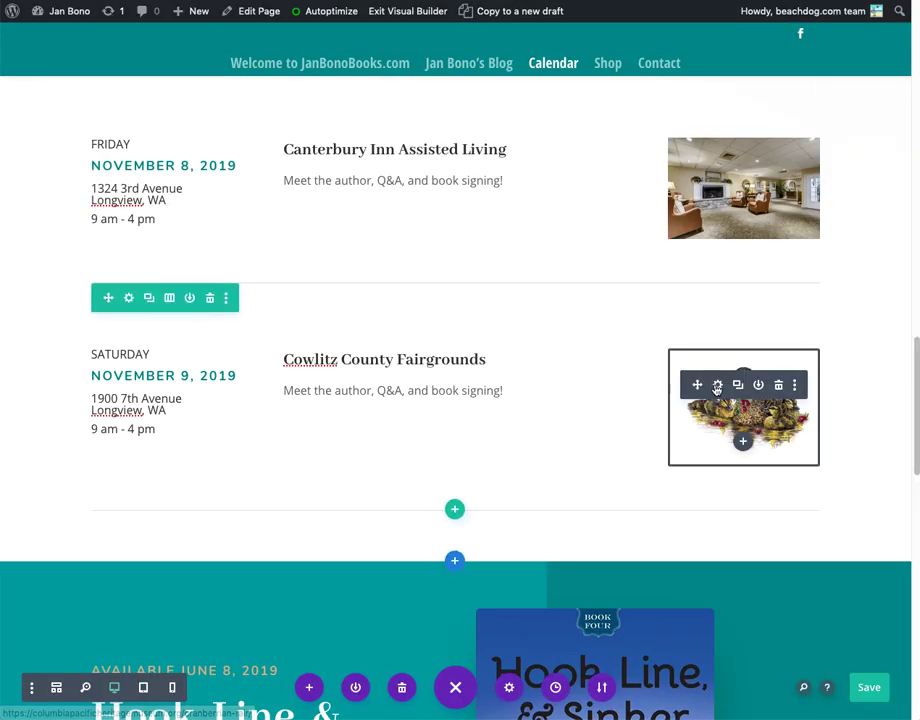
Switch to the website's visual builder and upload cowlitzfairgrounds.jpg from the Desktop as the new image for the Cowlitz County Fairgrounds event
click(747, 411)
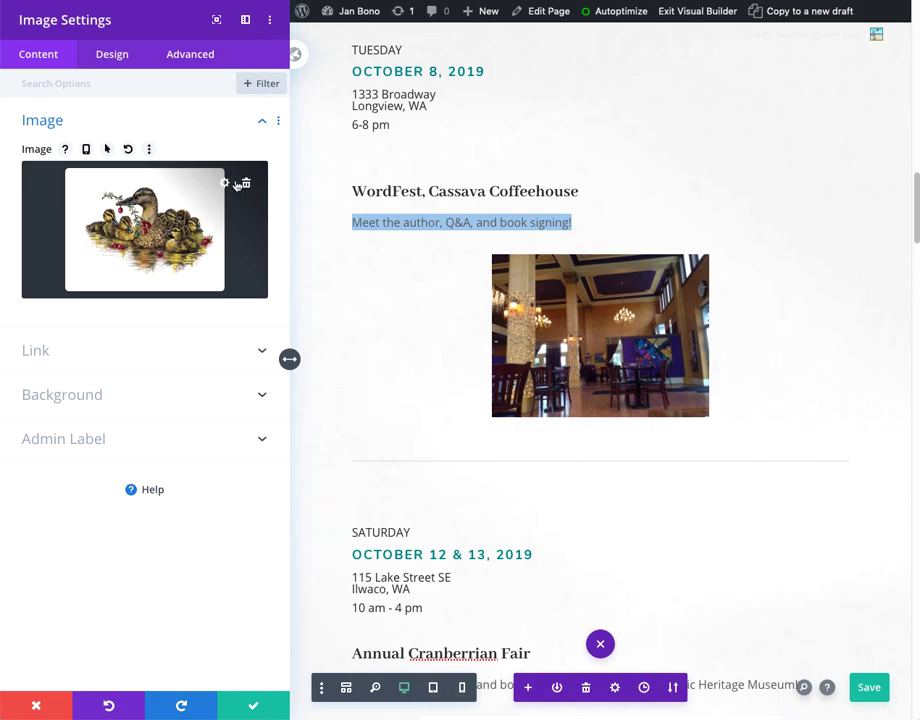
click(170, 197)
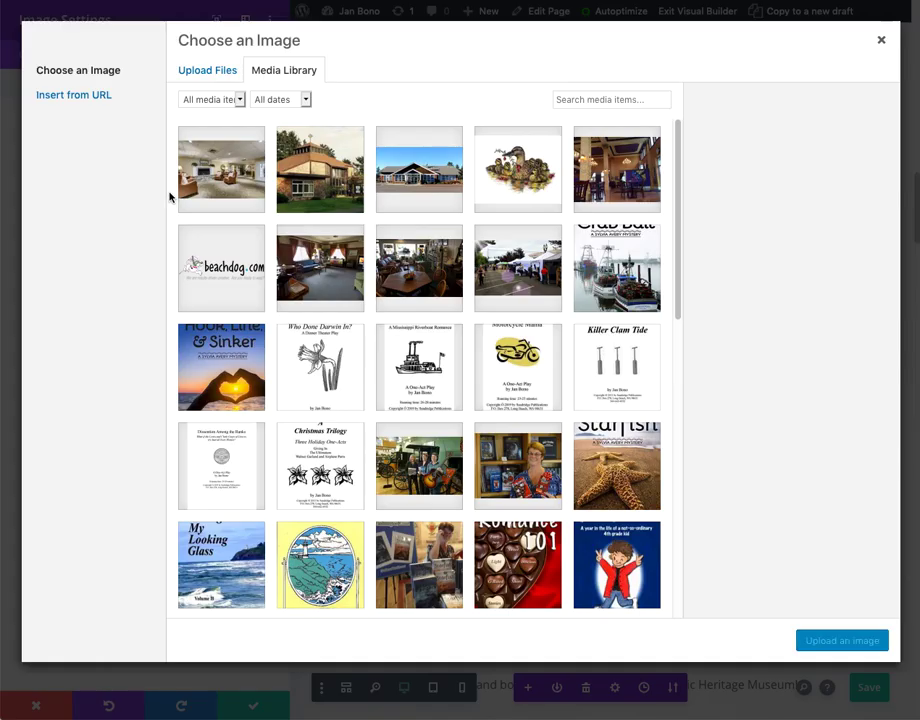
click(216, 72)
click(528, 329)
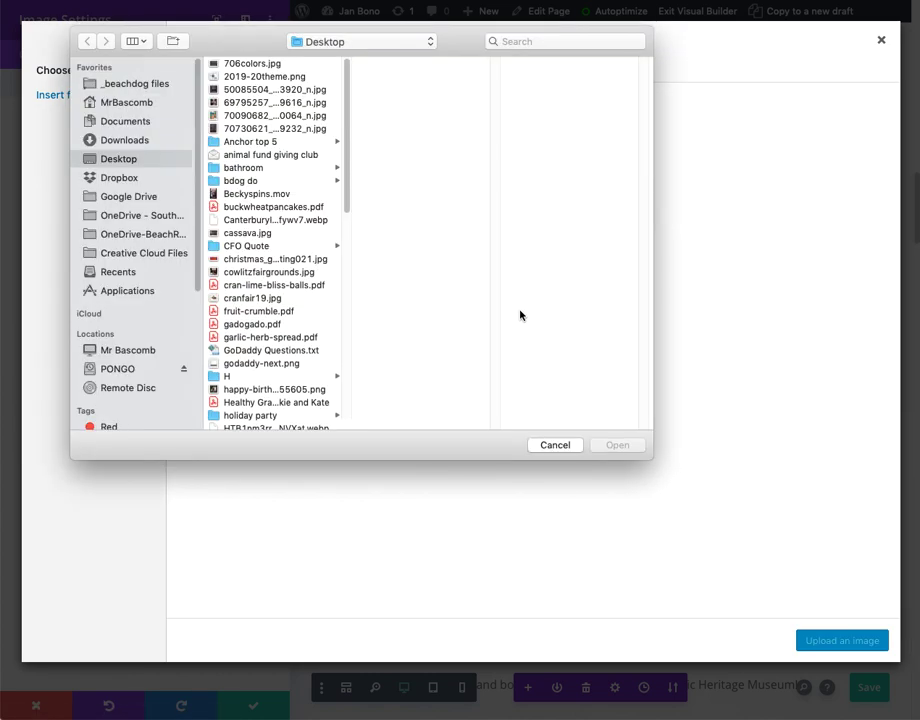
click(239, 273)
click(621, 443)
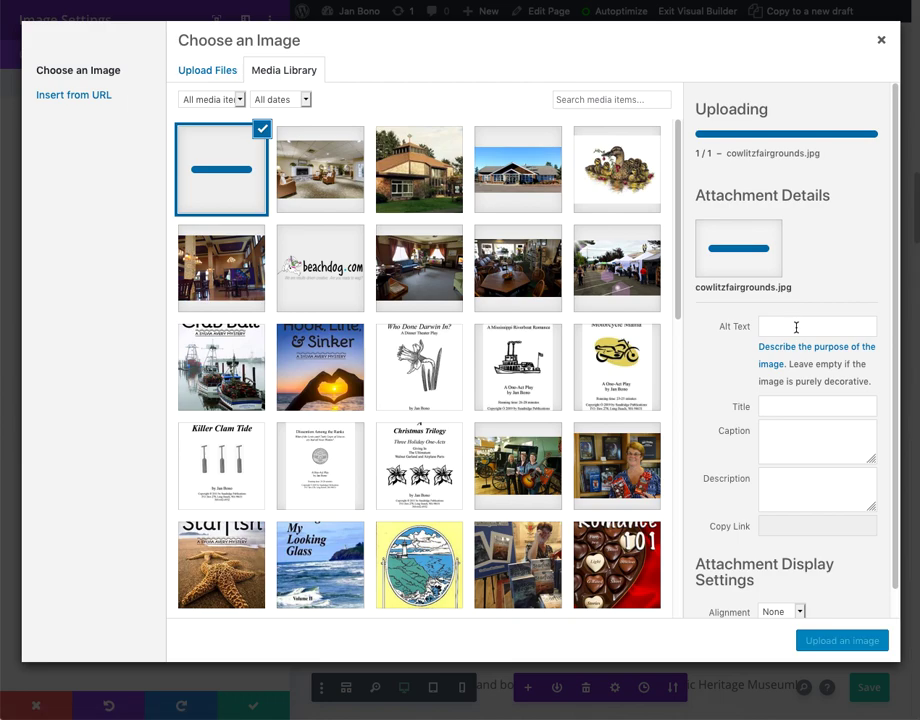
Insert the image with alt text "Cowlitz County Fairgrounds Author Signing with" plus the author's name, and title "cowlitz fairgrounds"
click(795, 333)
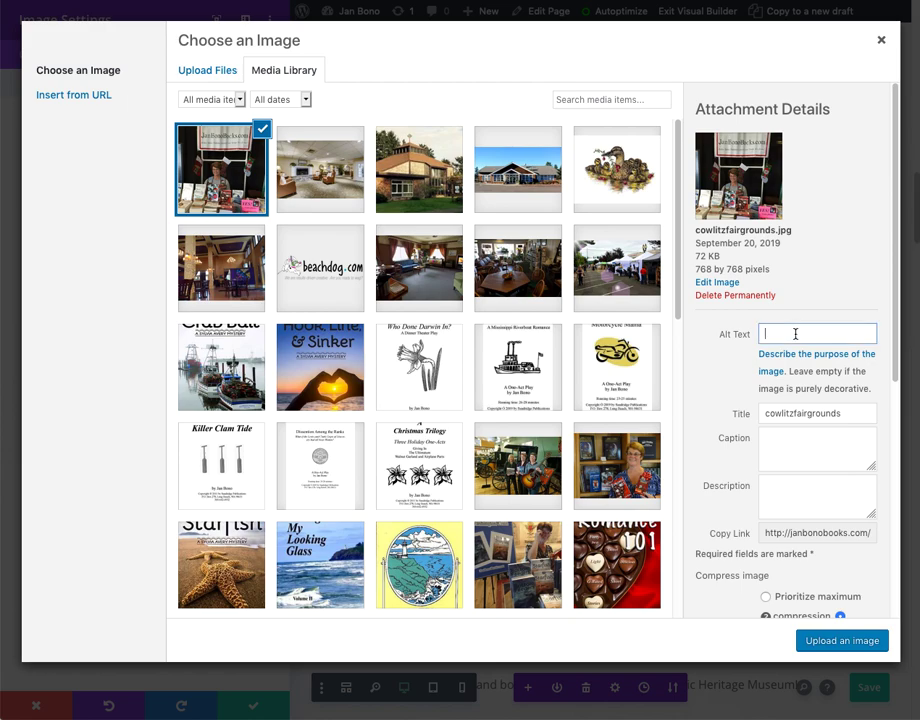
text(Cown)
text(l)
text(itz County Fairgrounds)
text( B)
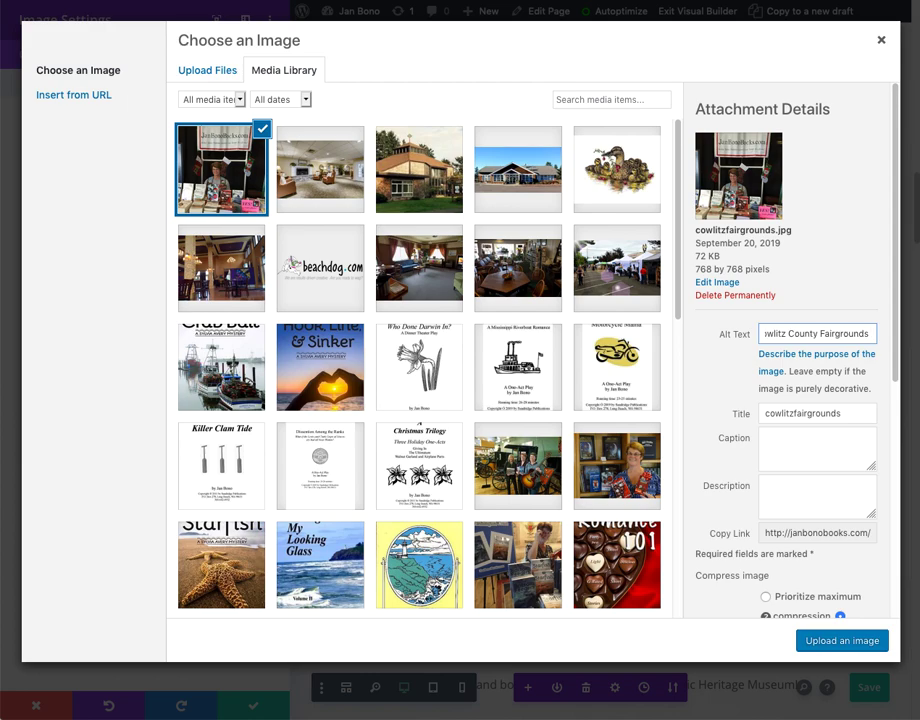
key(BackSpace)
key(BackSpace)
text(Auitor S)
key(BackSpace)
key(BackSpace)
key(BackSpace)
key(BackSpace)
key(BackSpace)
key(BackSpace)
text(thor)
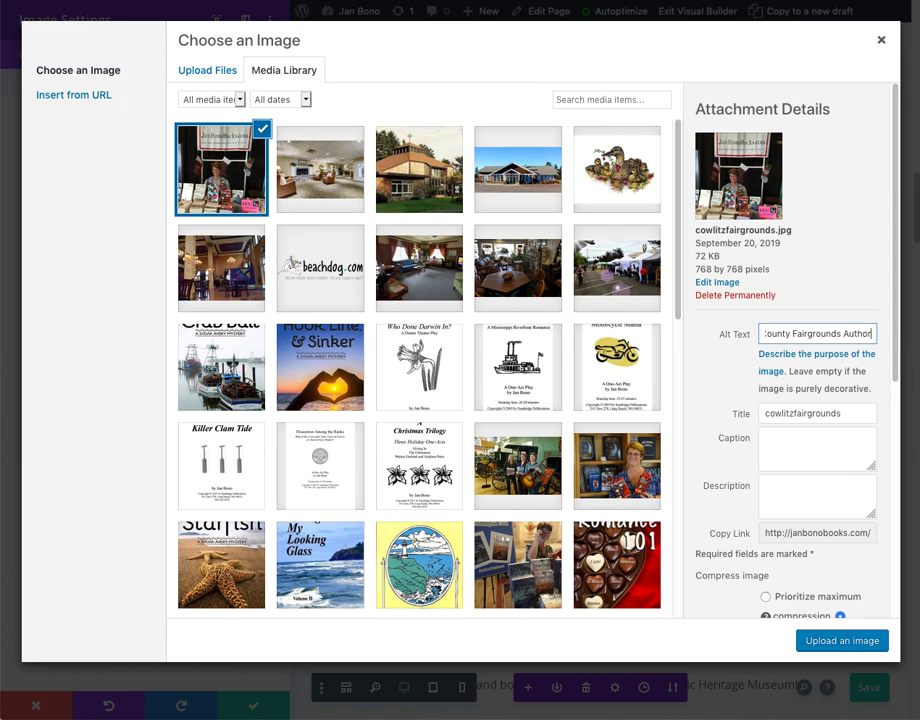
text( Signing)
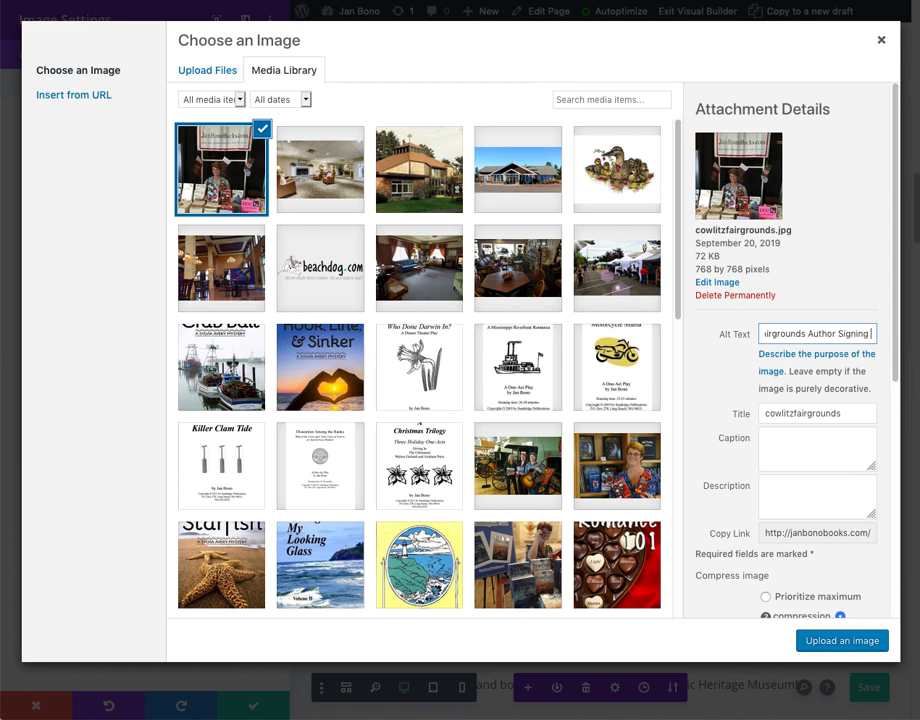
text( with Jan Bona)
key(BackSpace)
text(o)
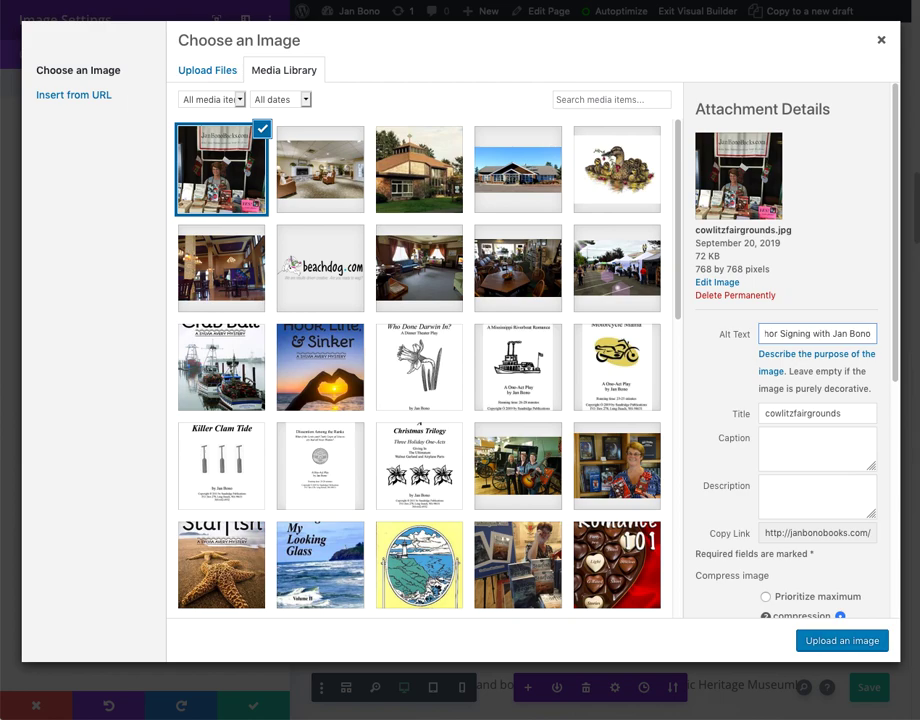
click(797, 414)
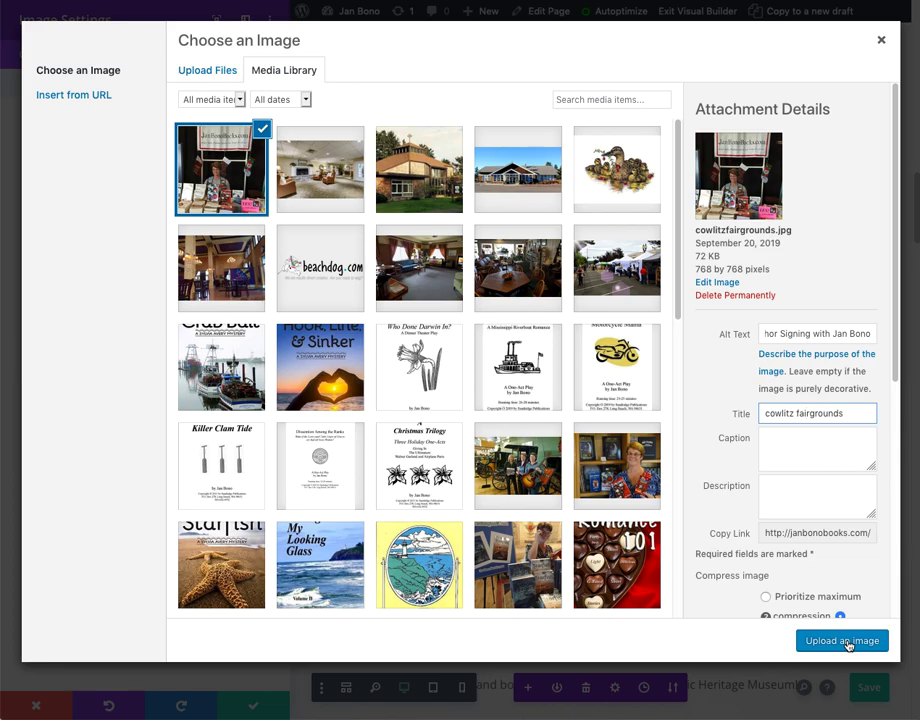
click(843, 641)
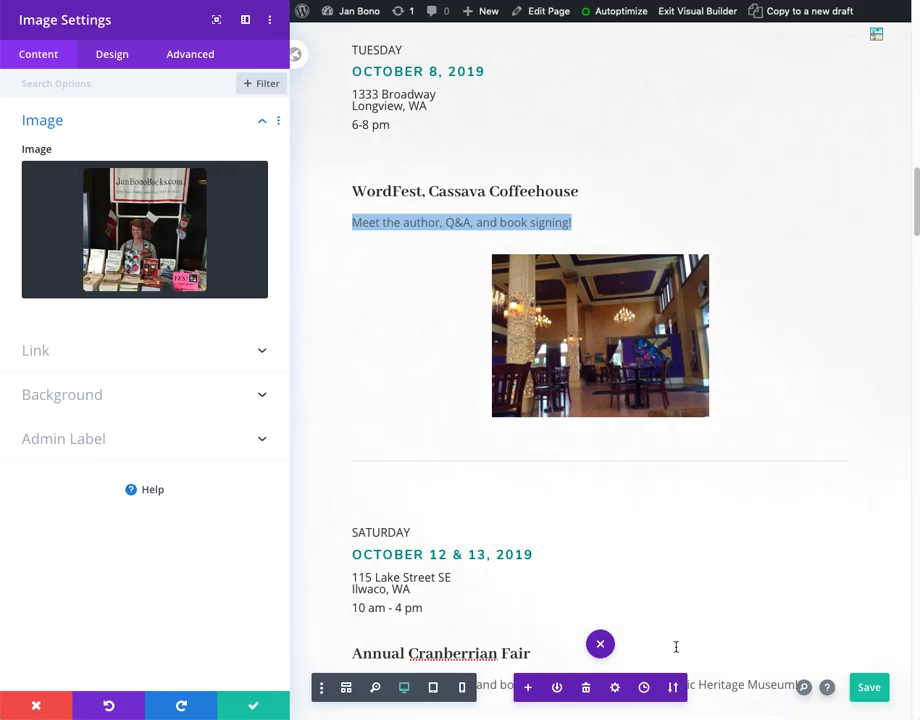
Clear the link URL of the Cowlitz event's image, apply the image settings and save the page
click(99, 351)
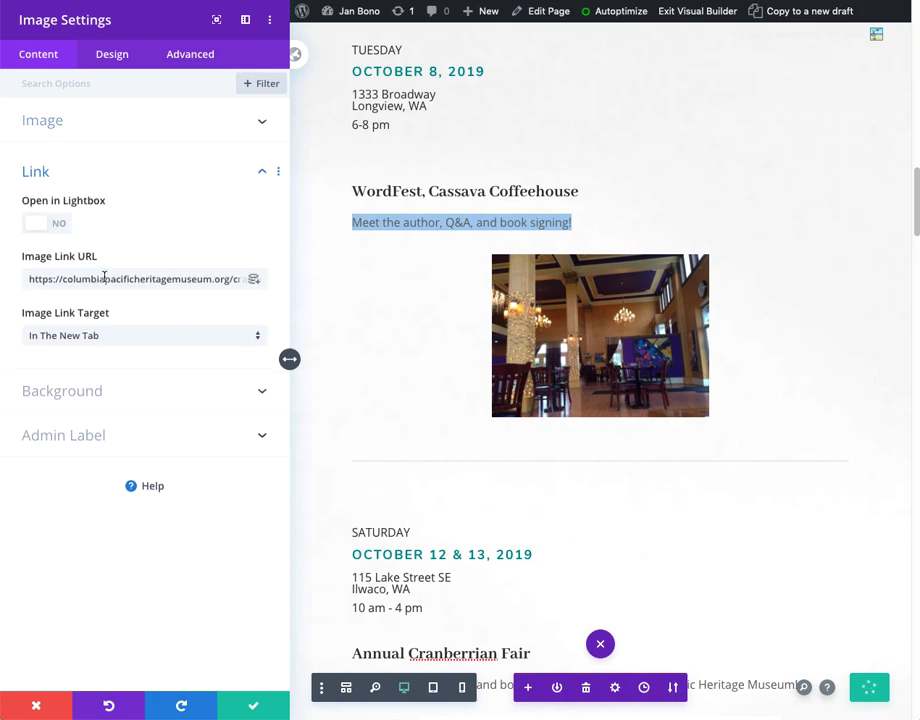
triple_click(104, 279)
key(BackSpace)
click(267, 706)
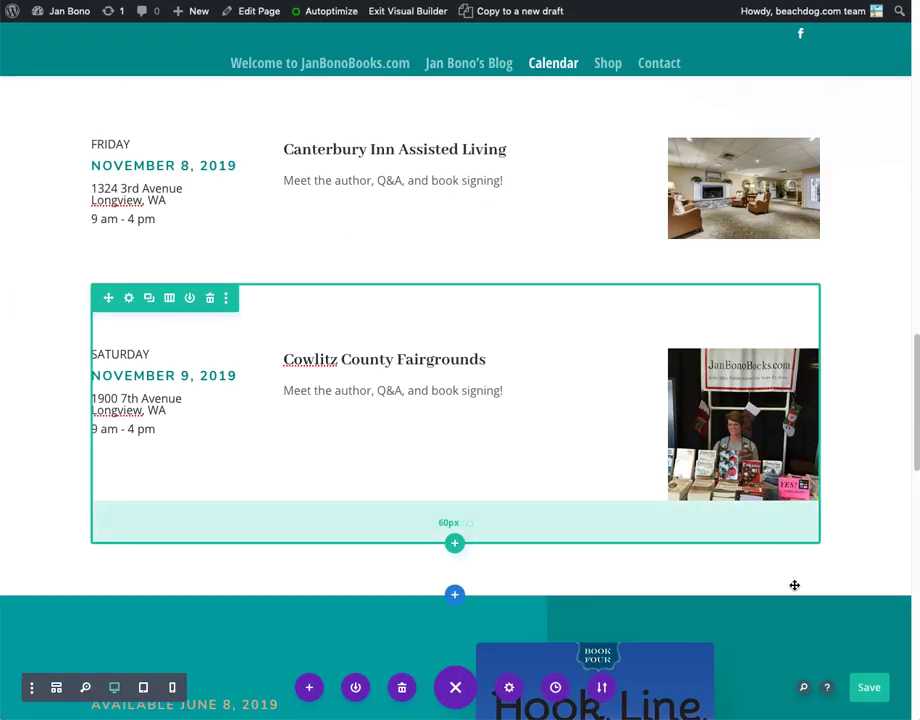
click(869, 688)
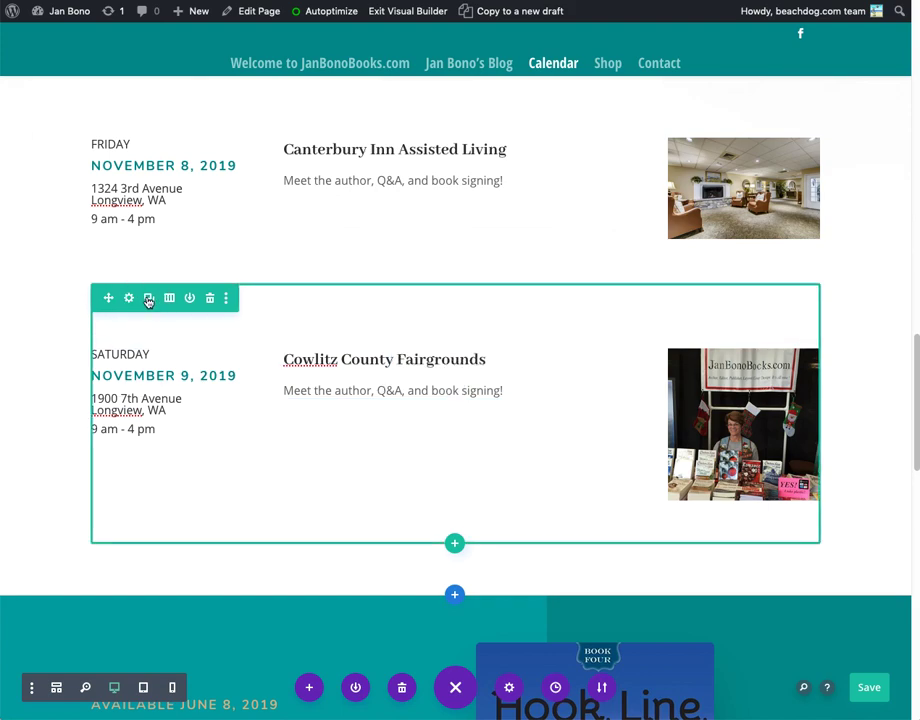
Duplicate the Cowlitz County Fairgrounds event row and change the copy's heading to "Gray's Harbor Fairgounds"
click(148, 300)
scroll(301, 434, down, 5)
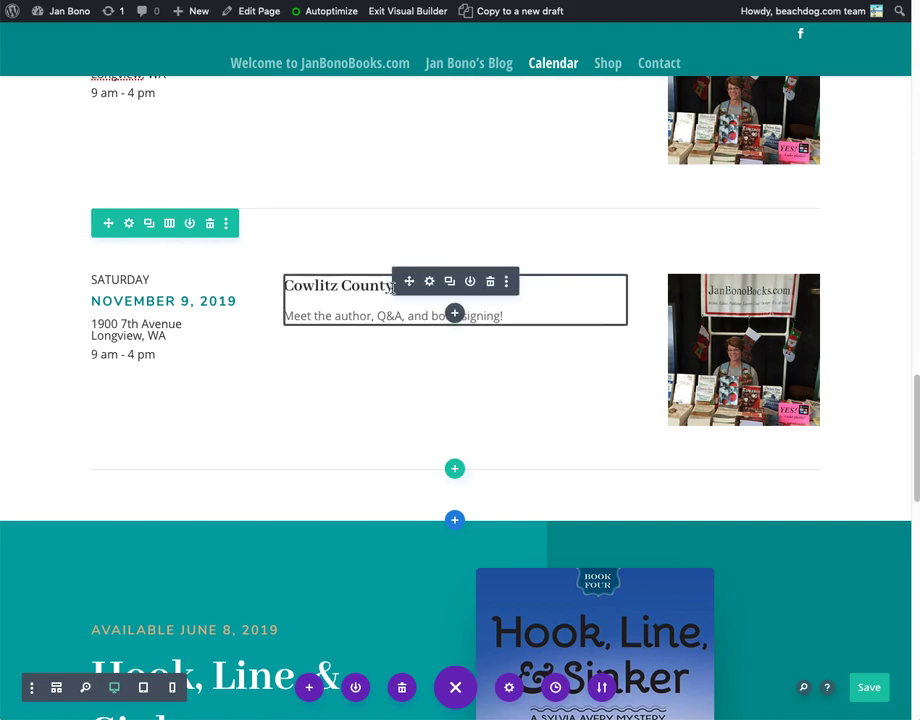
click(429, 283)
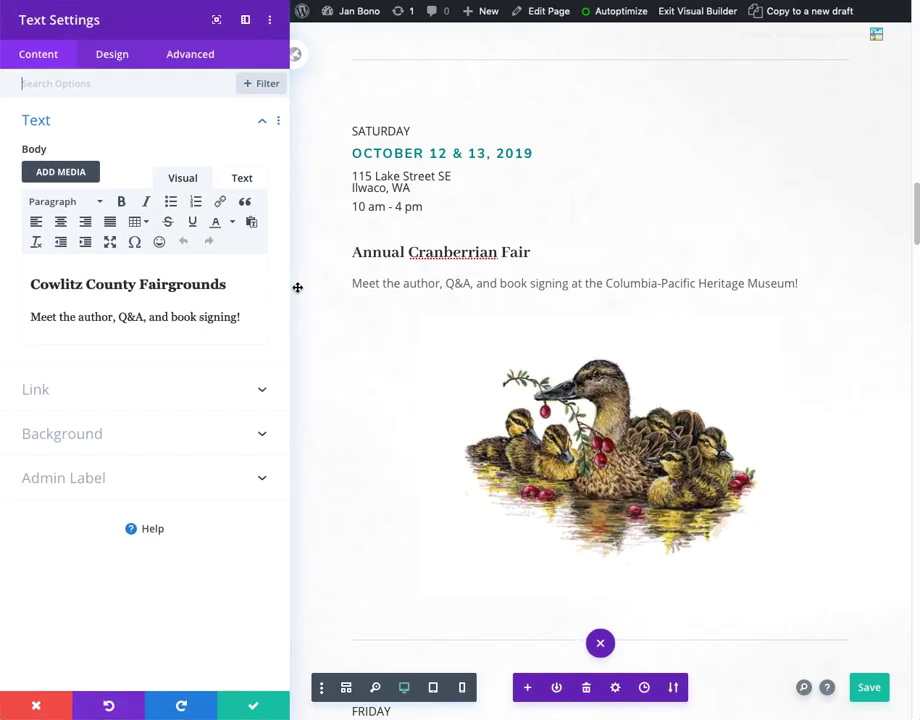
double_click(110, 285)
triple_click(110, 285)
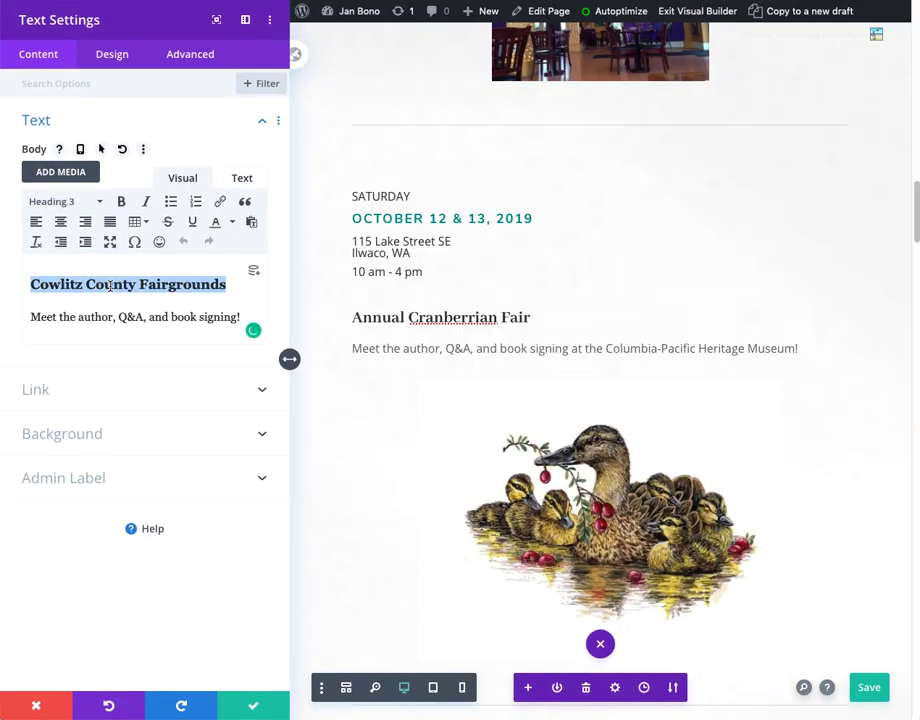
text(Gray's Hat)
key(BackSpace)
text(r)
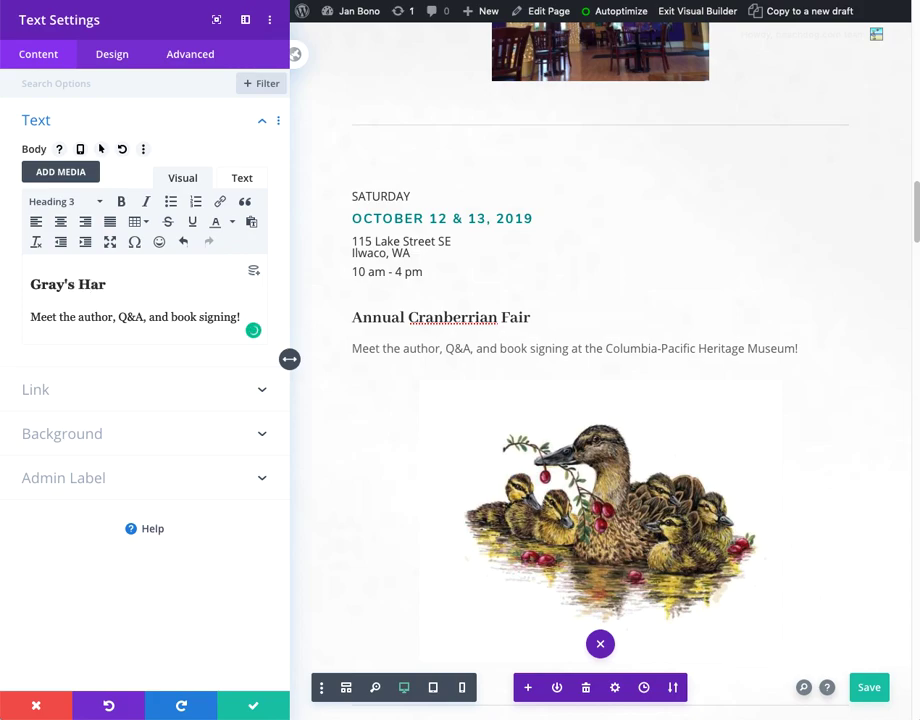
text(bor Fairg)
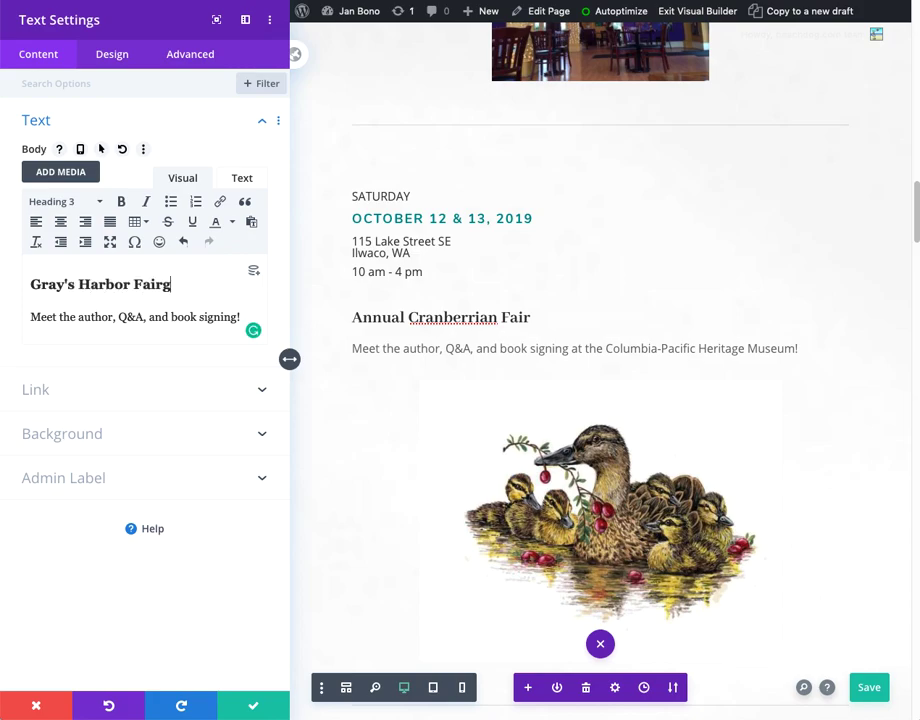
text(ounds)
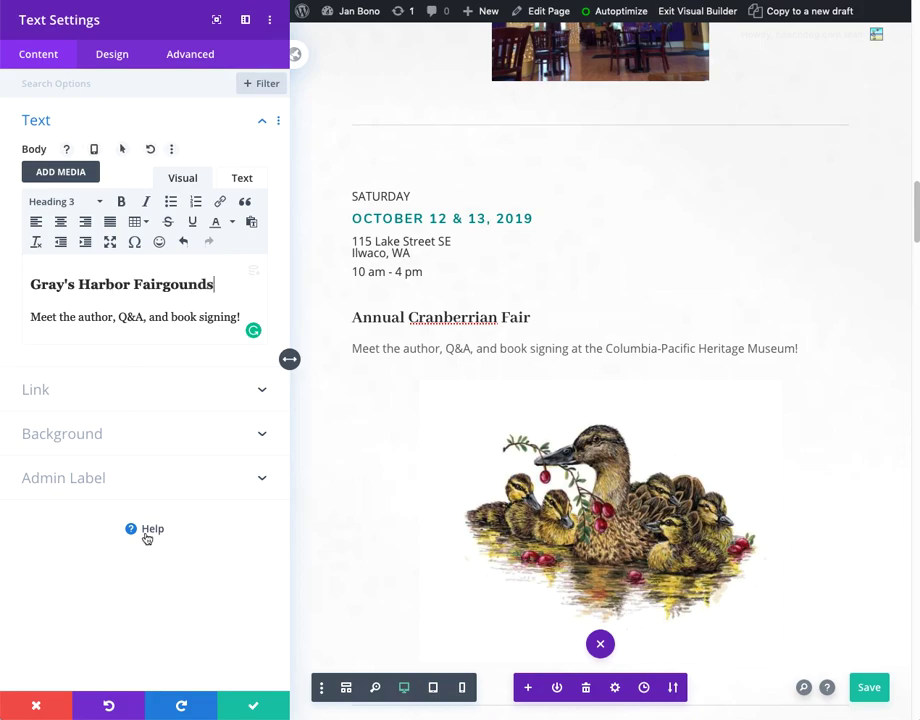
click(256, 704)
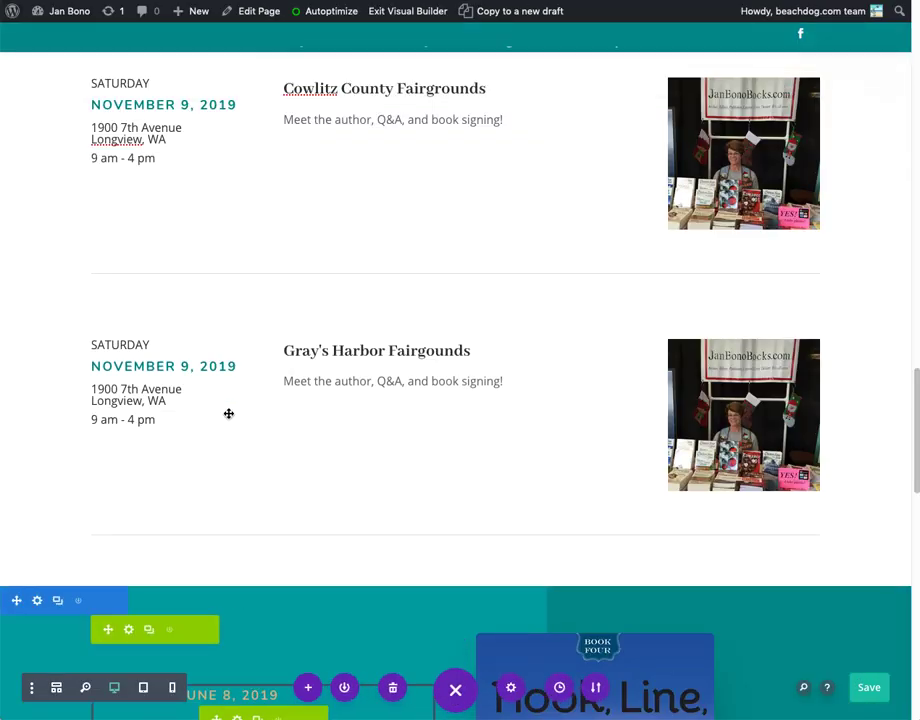
In the duplicated event's details, set the date to November 23, 2019 and replace the address with the Elma, WA venue's address
scroll(150, 350, down, 1)
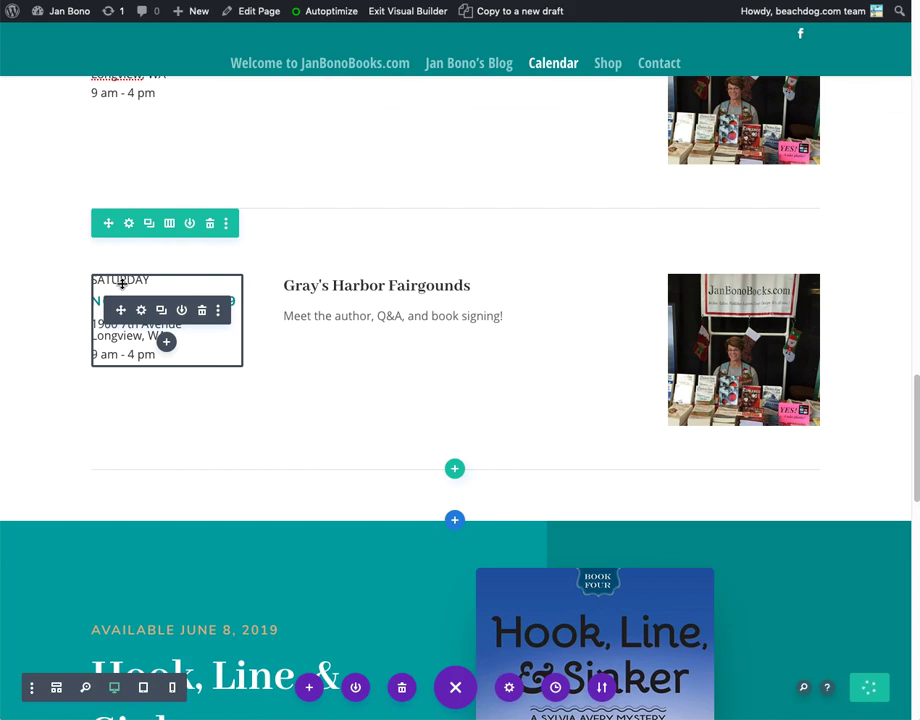
click(143, 311)
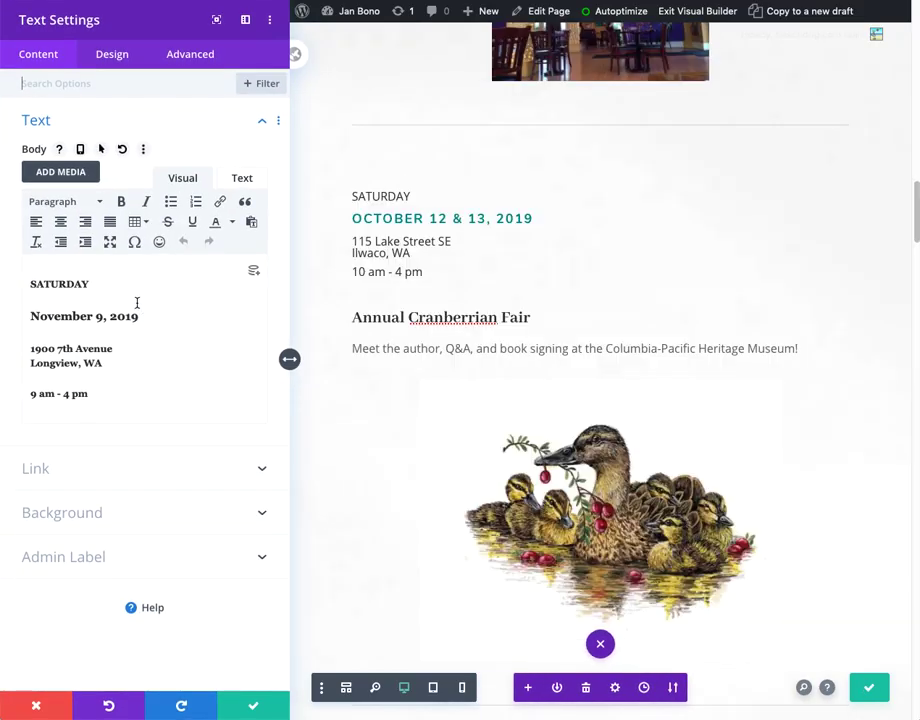
click(100, 316)
key(BackSpace)
text(23)
drag(109, 364, 27, 351)
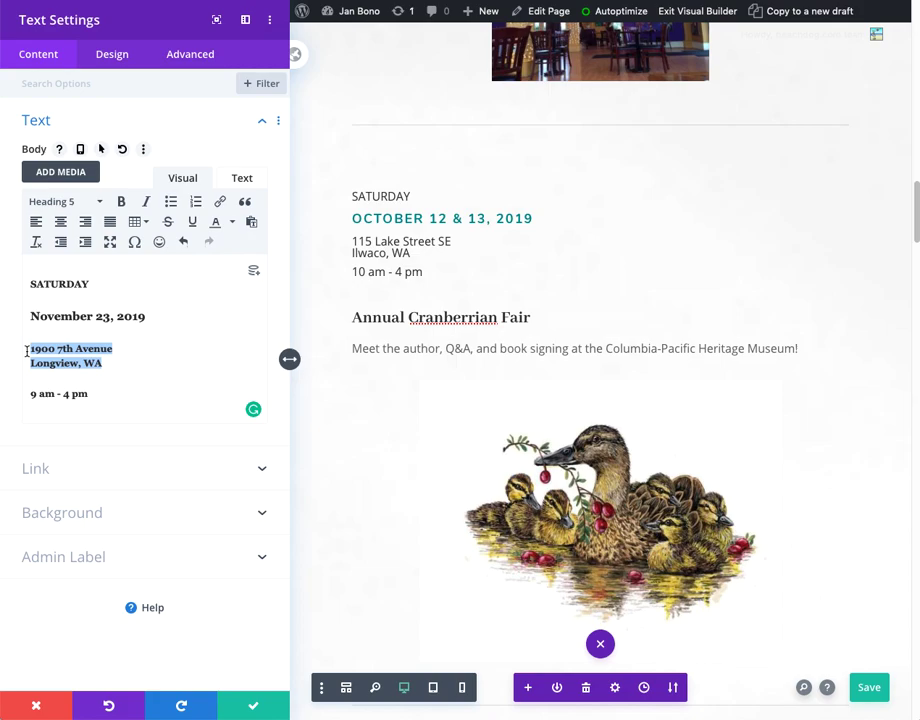
text(32 Elma-Mclea)
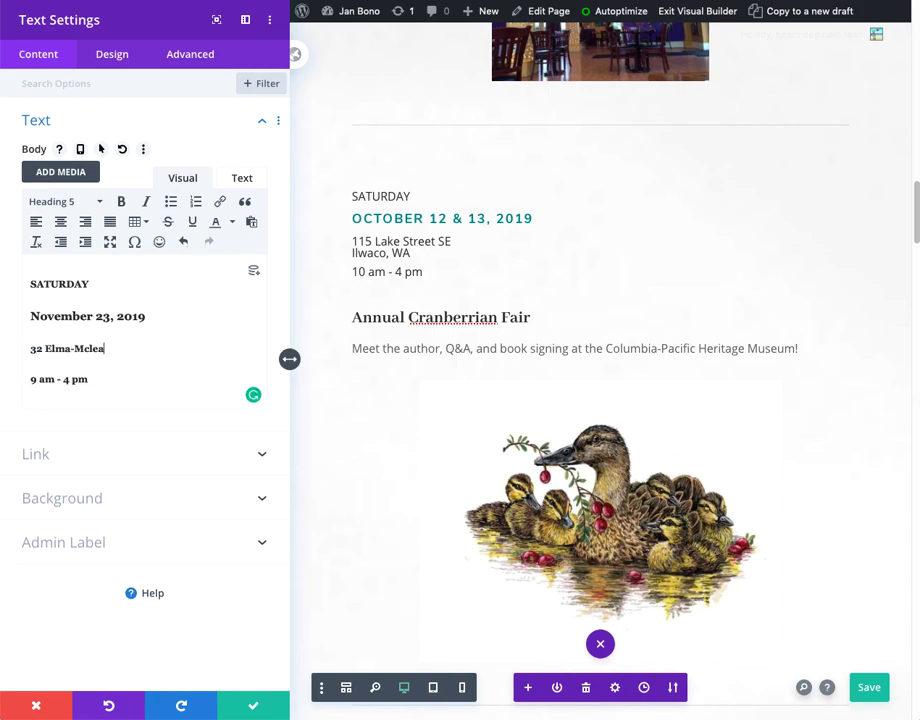
text(ry Road)
key(shift+Return)
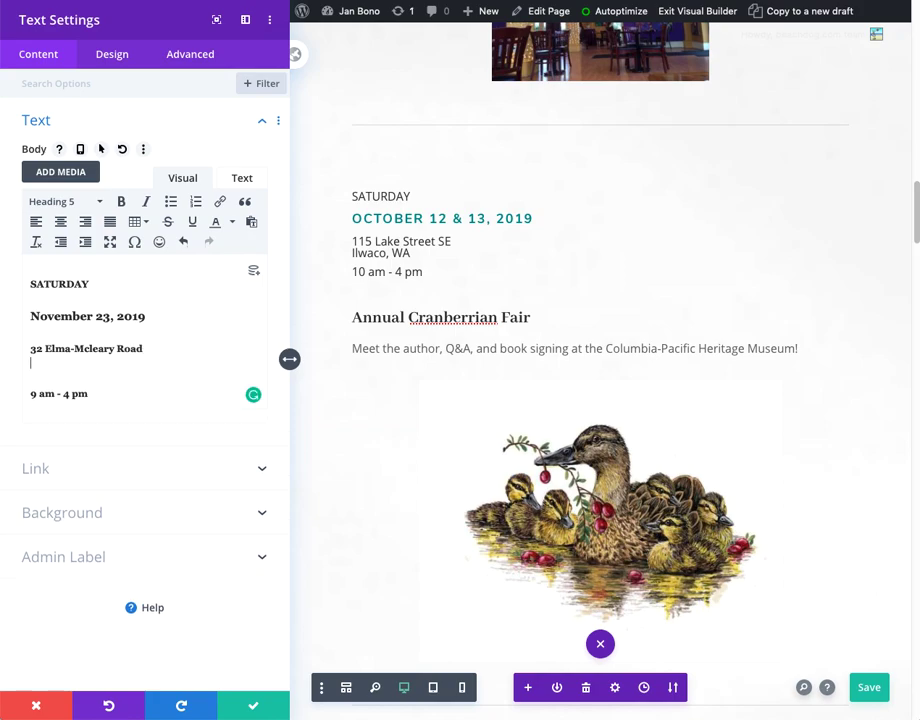
text(Elma, WA)
Change the Gray's Harbor event's end time to 5 pm
click(65, 396)
double_click(67, 396)
text(5)
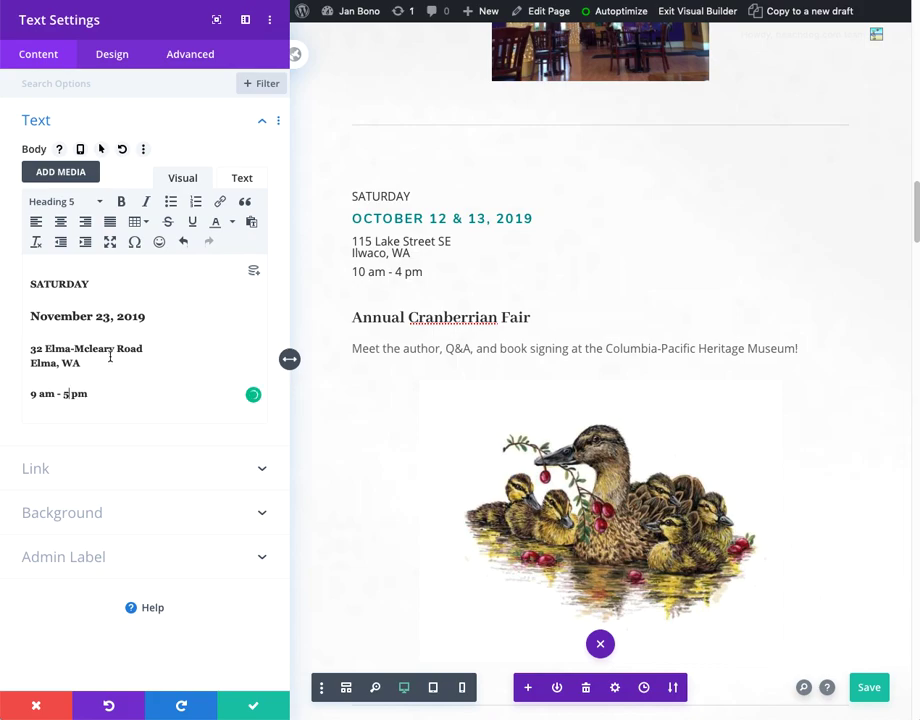
Add "& 24" to the Gray's Harbor event date, delete that addition again, and apply the text changes
click(110, 319)
text(& 24)
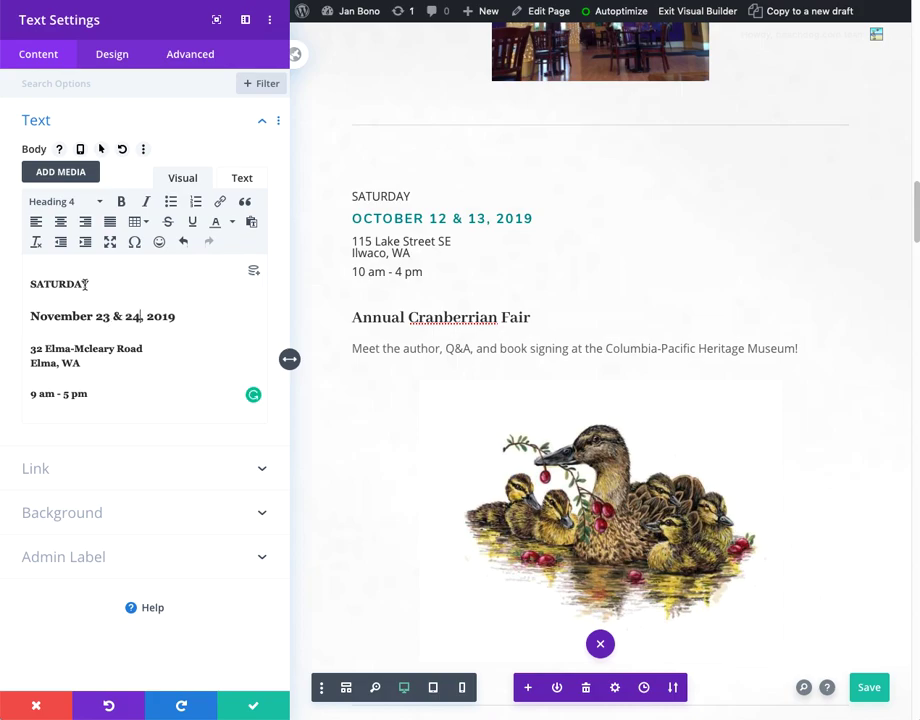
key(BackSpace)
key(BackSpace)
key(BackSpace)
key(BackSpace)
key(BackSpace)
click(248, 708)
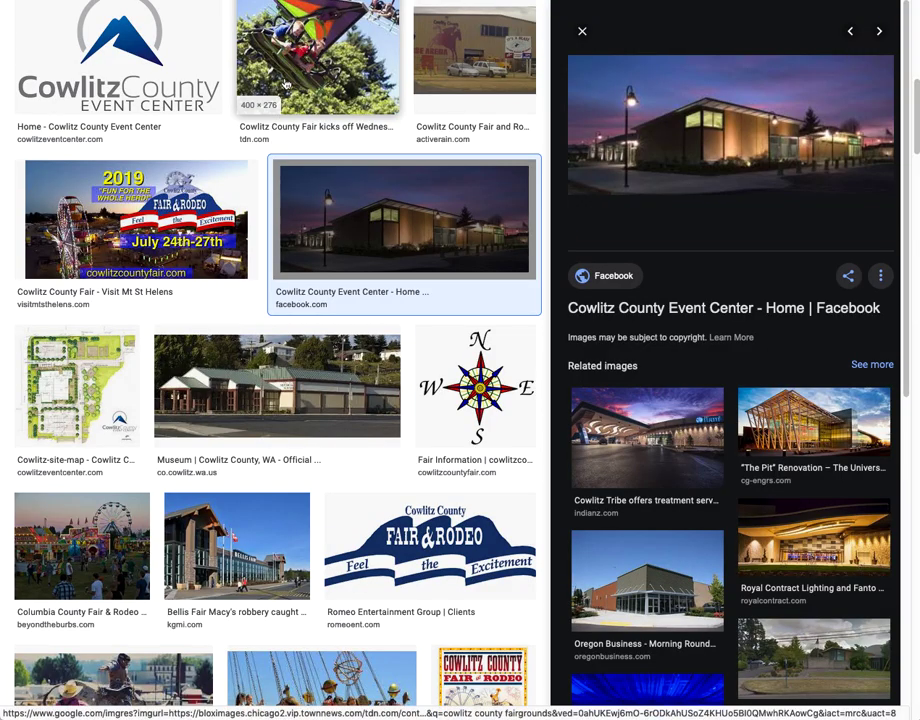
Change the image search to "grays harbor fairgrounds" and run it
scroll(295, 83, up, 5)
double_click(140, 31)
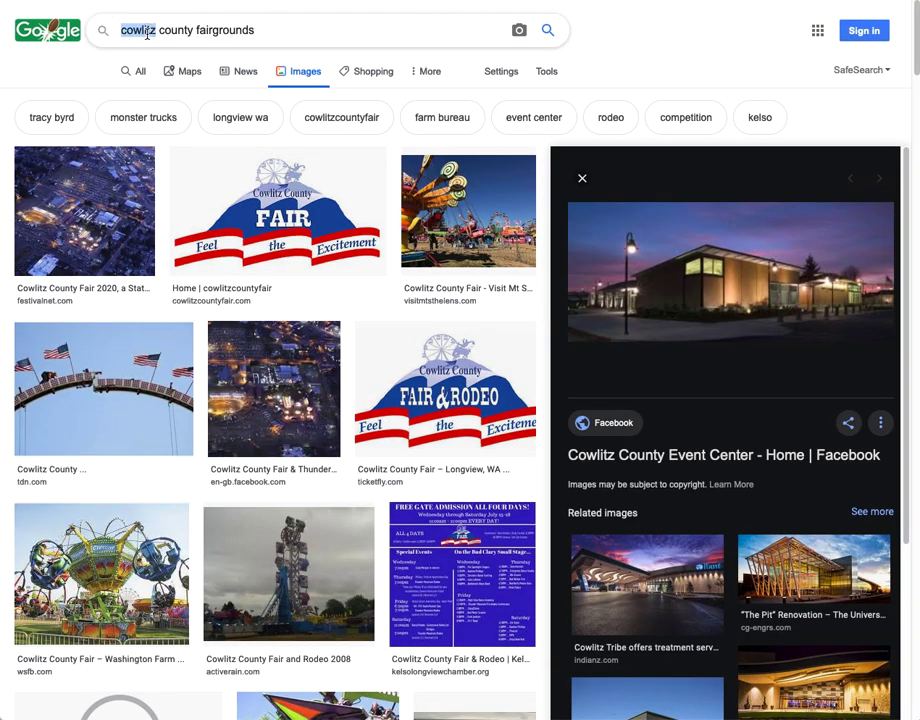
key(Delete)
key(Delete)
key(Delete)
key(Delete)
key(Delete)
key(Delete)
key(Delete)
key(Delete)
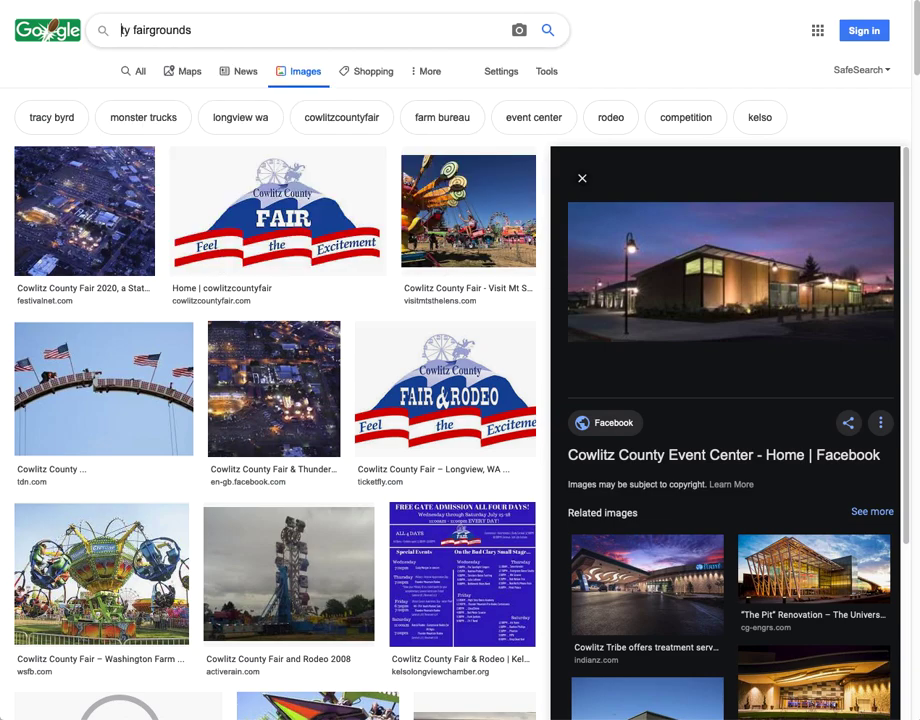
text(grays harbor)
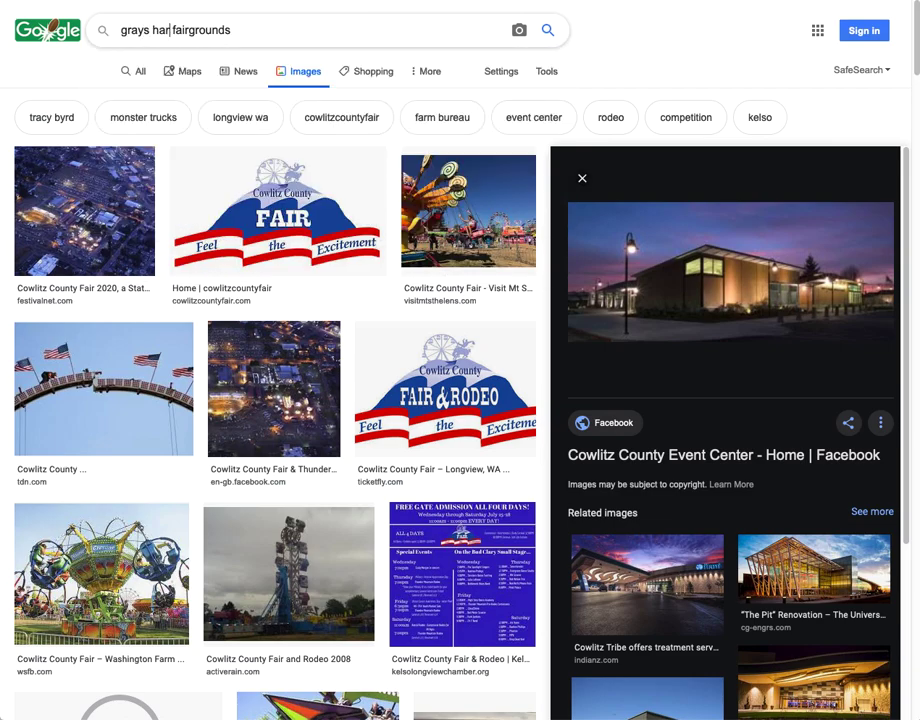
key(Return)
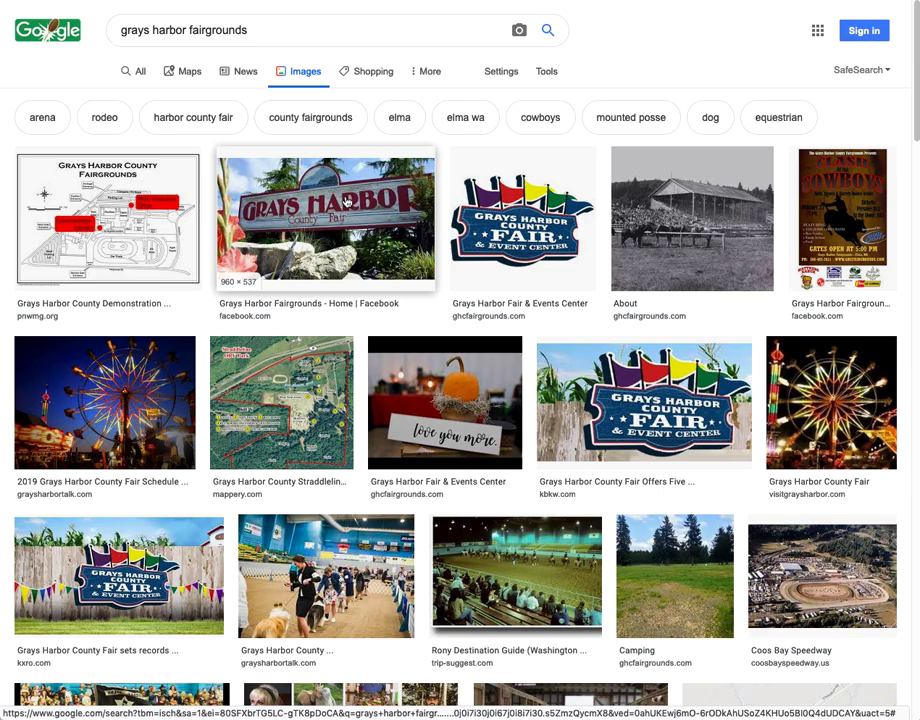
Browse the Grays Harbor fairgrounds image results for a picture that suits the event, and return to the first results
scroll(345, 202, down, 3)
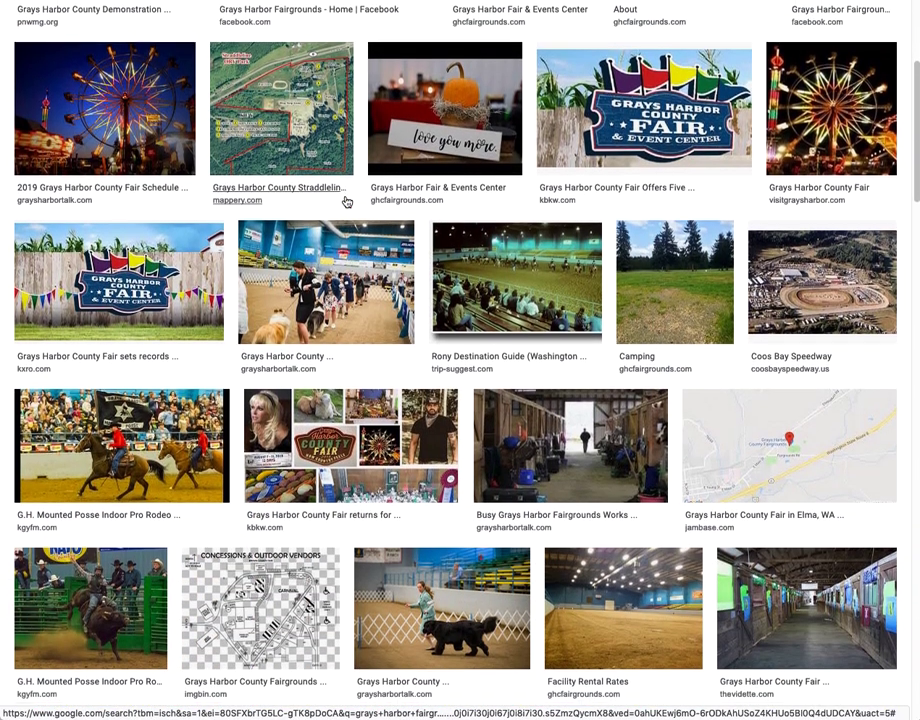
scroll(345, 202, down, 8)
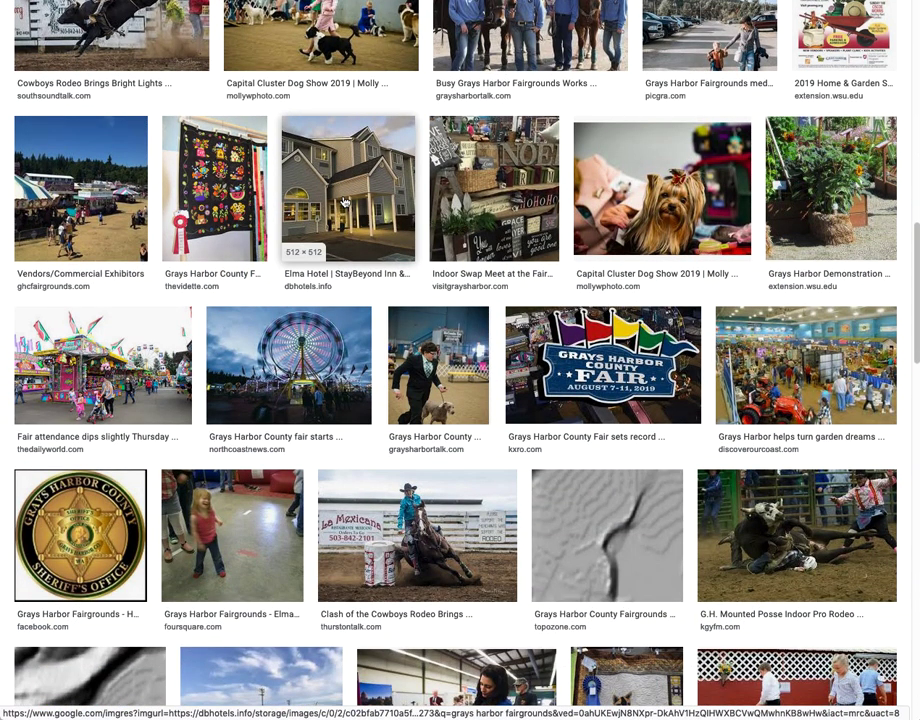
scroll(343, 202, down, 5)
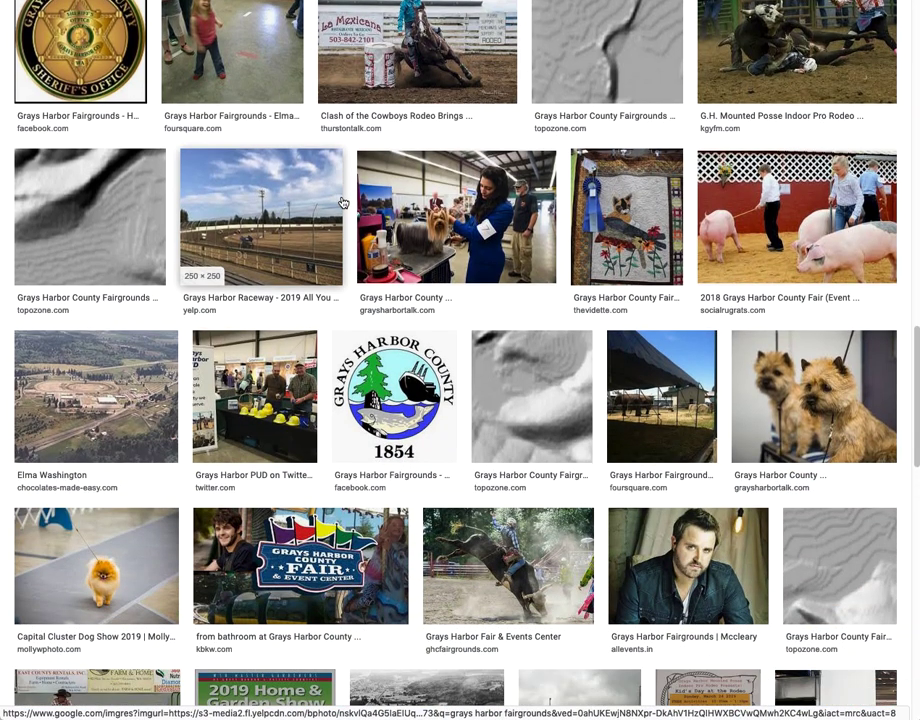
scroll(343, 202, down, 4)
scroll(340, 202, down, 3)
scroll(340, 202, down, 2)
scroll(340, 202, down, 2)
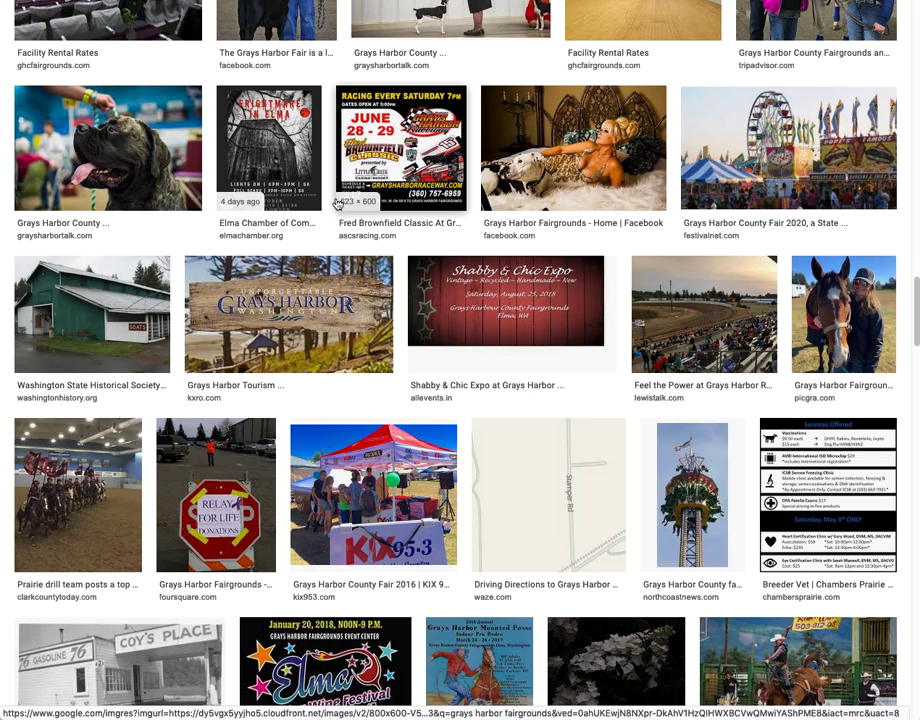
scroll(338, 204, down, 4)
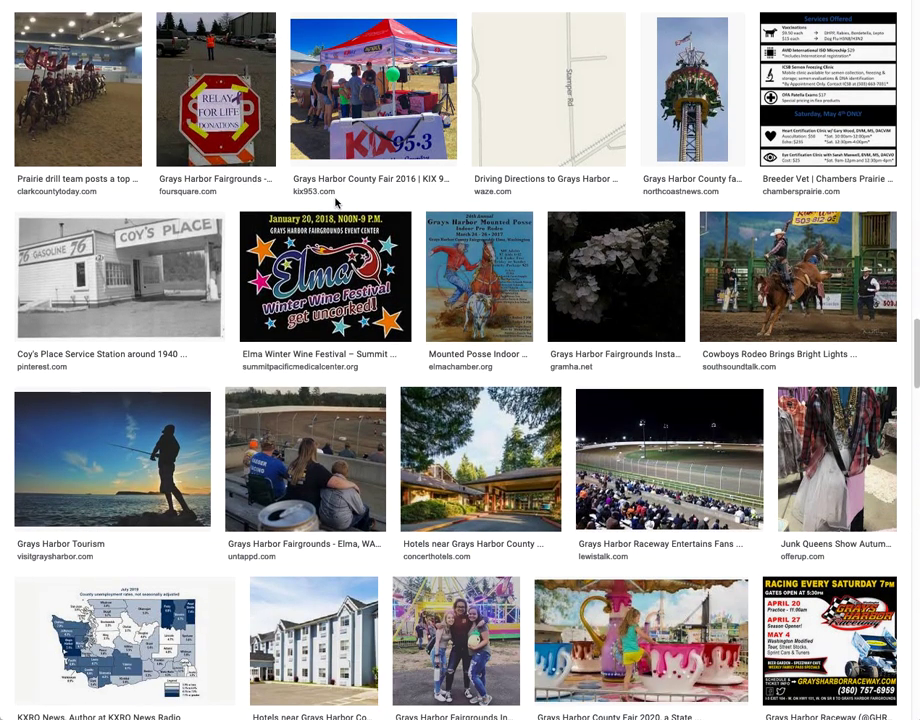
scroll(338, 204, down, 1)
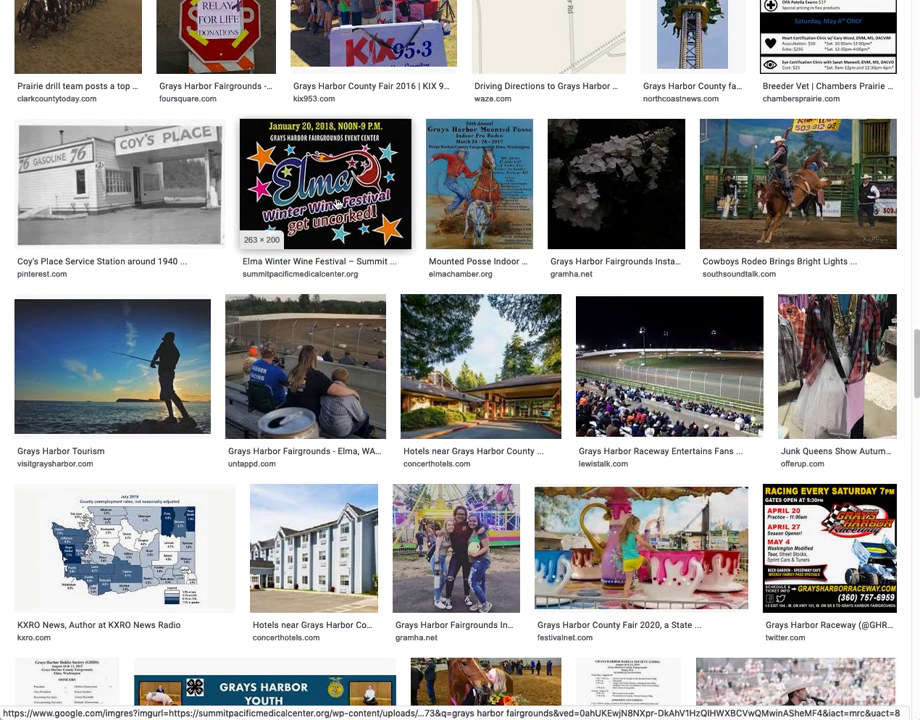
scroll(338, 204, down, 3)
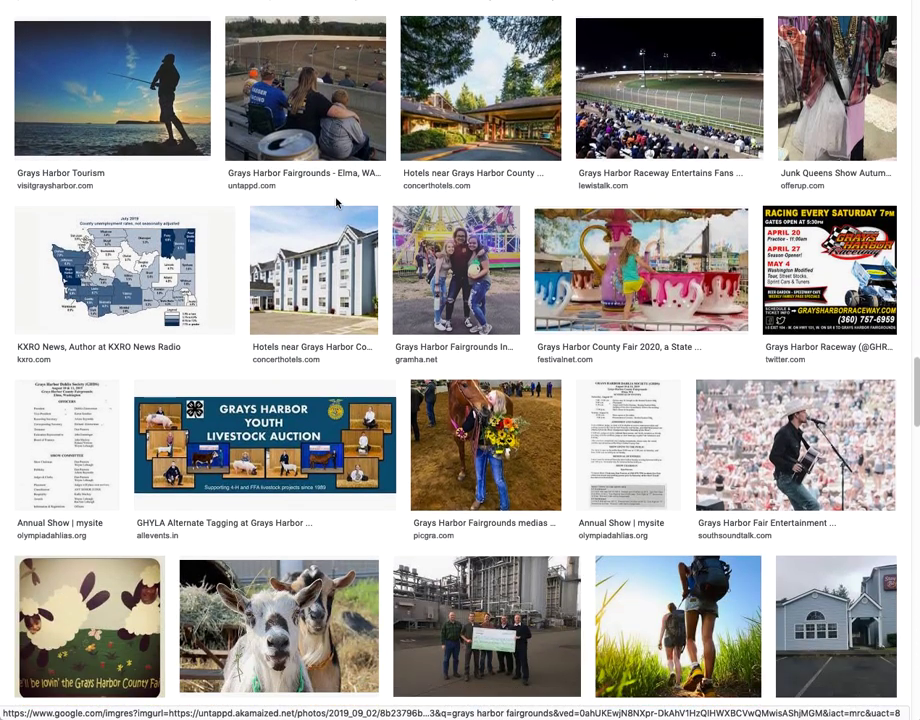
scroll(338, 204, down, 1)
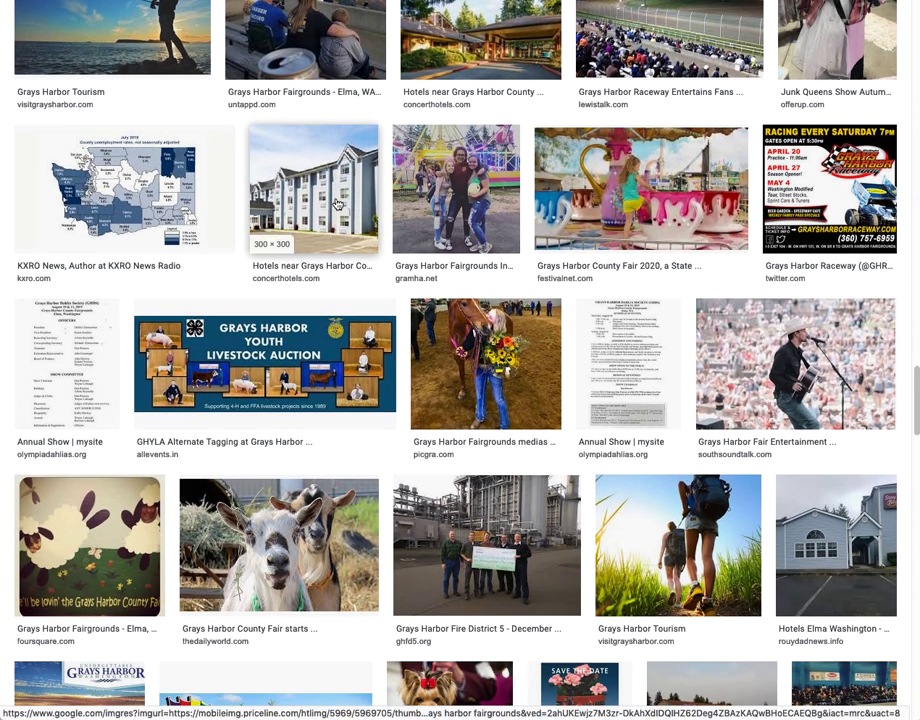
scroll(338, 204, up, 15)
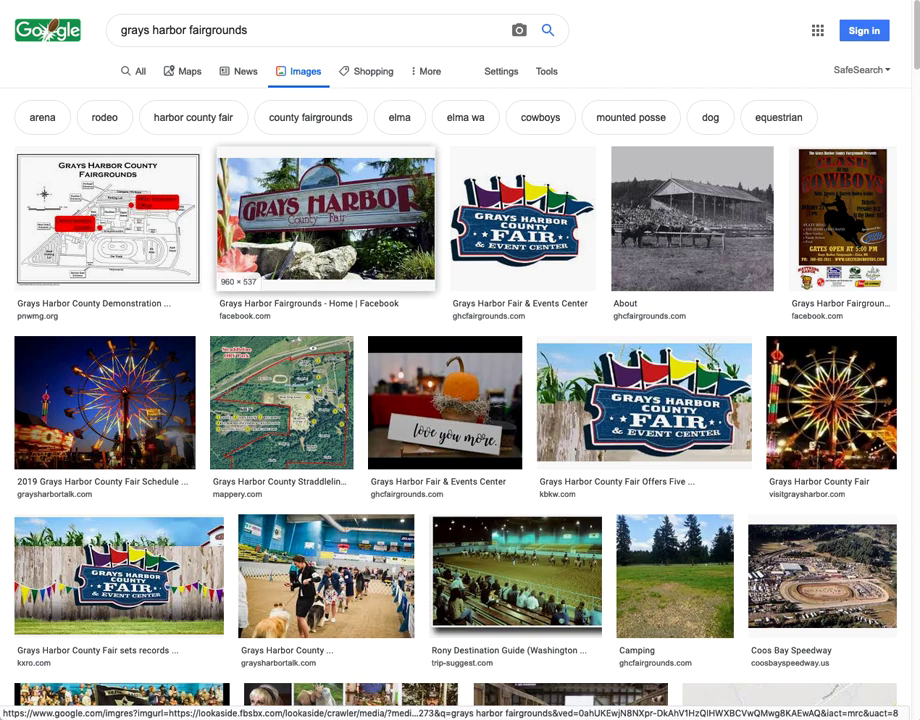
Preview the Grays Harbor County Fair sign photo, the county fairgrounds map and the related "Map of Fairgrounds" image
click(333, 208)
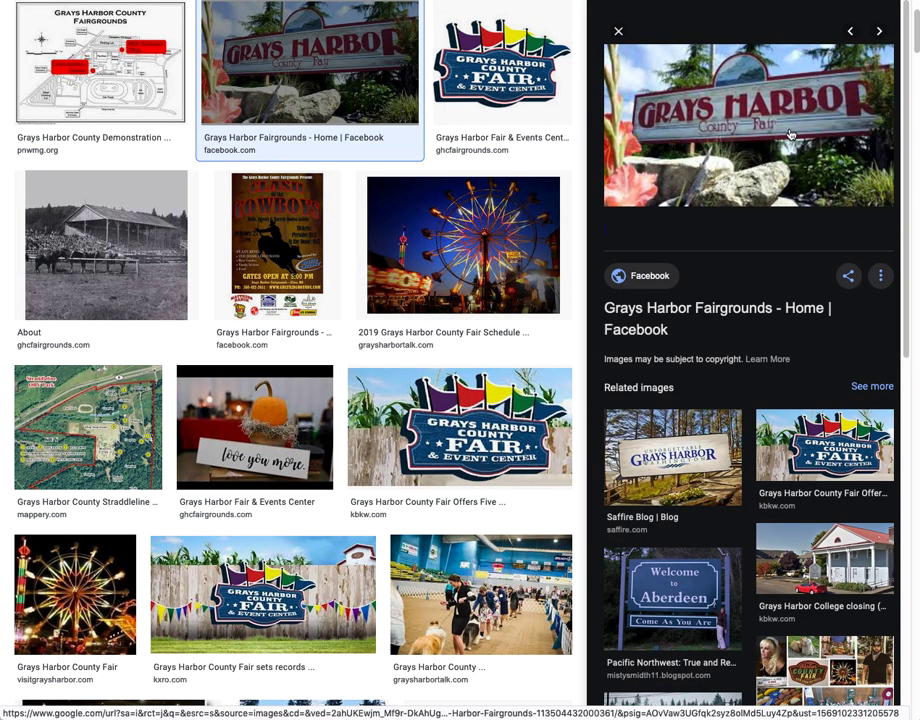
scroll(790, 134, up, 3)
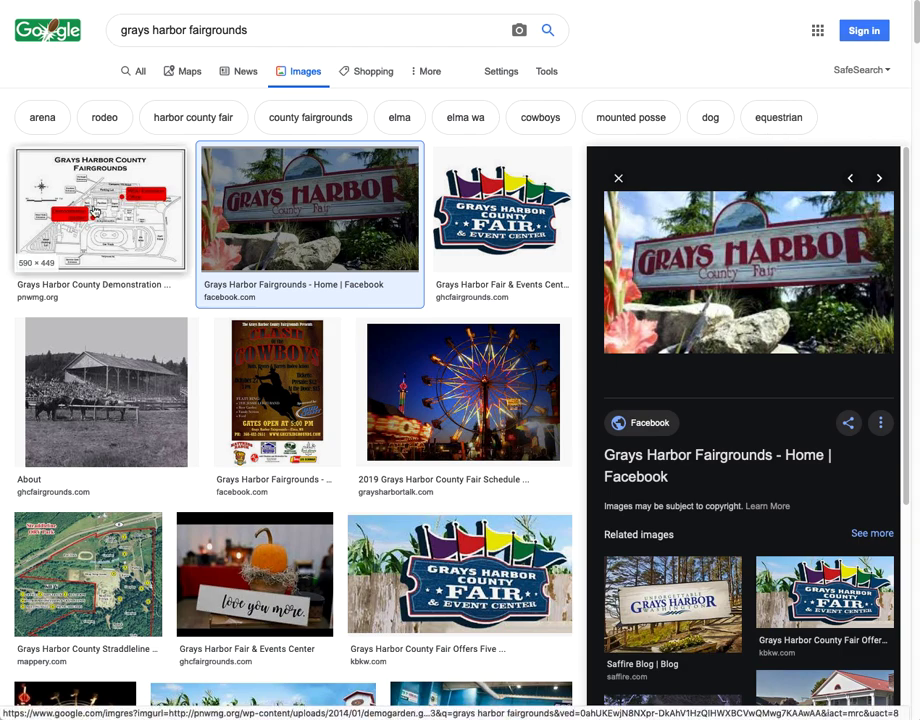
click(60, 150)
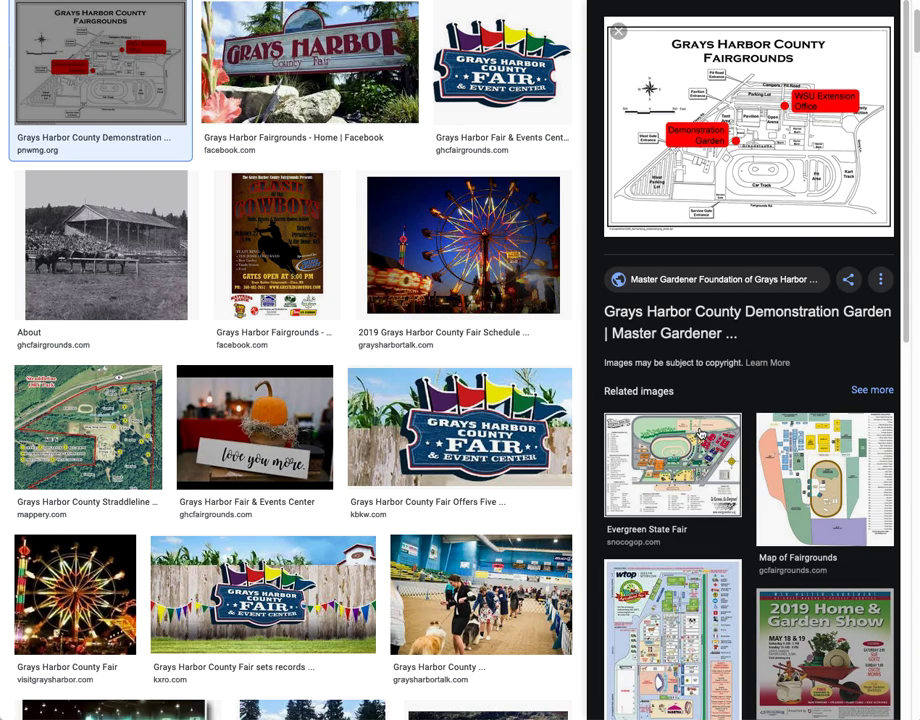
click(845, 485)
scroll(786, 266, up, 3)
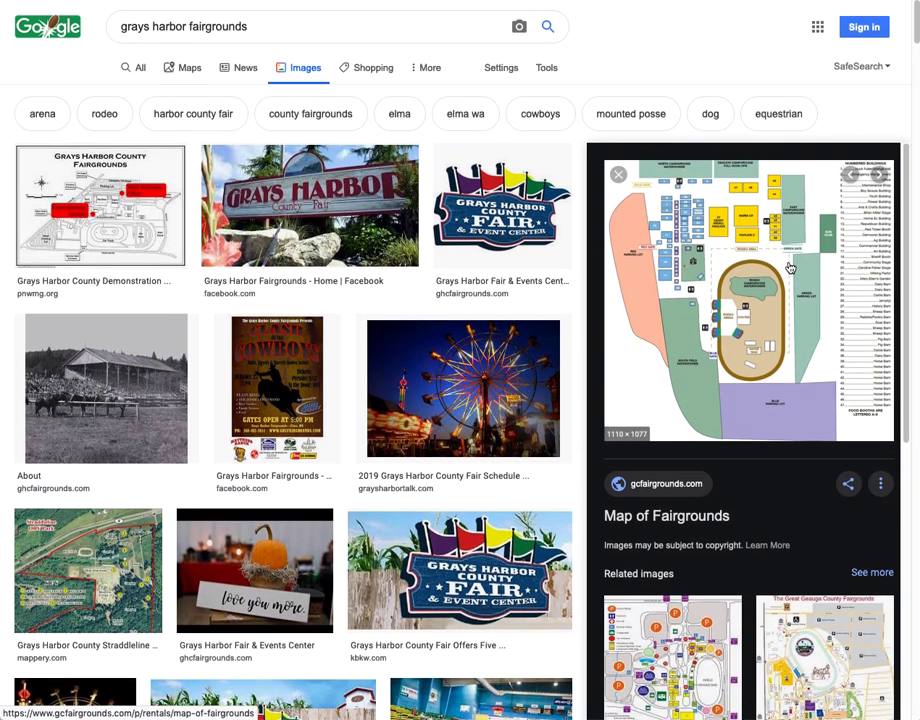
scroll(789, 268, down, 1)
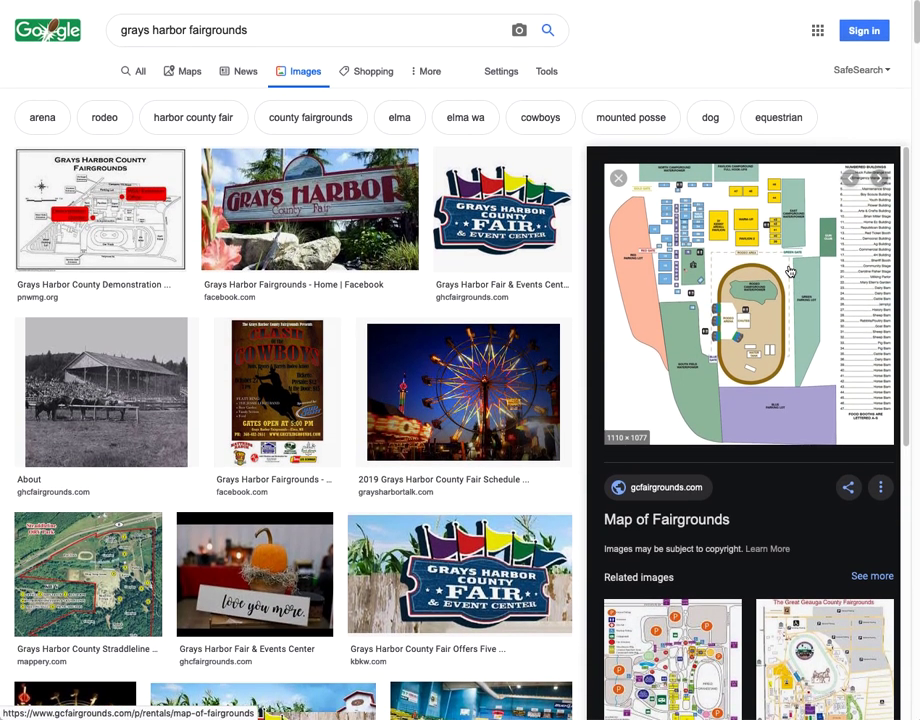
Open the source page of the "Map of Fairgrounds" image, examine the whole map, and close the page
click(789, 270)
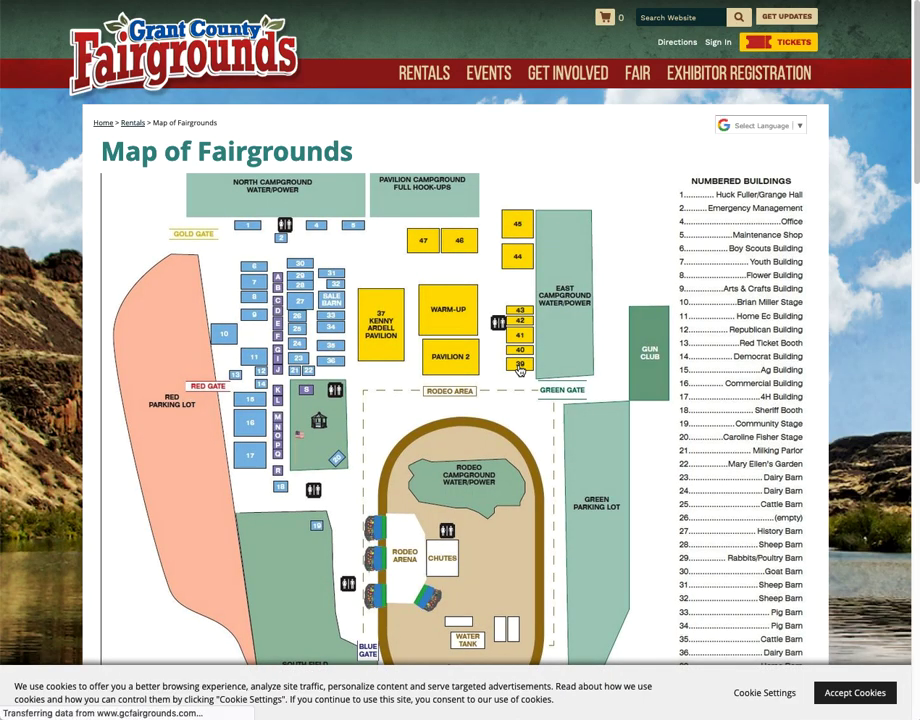
scroll(520, 370, down, 3)
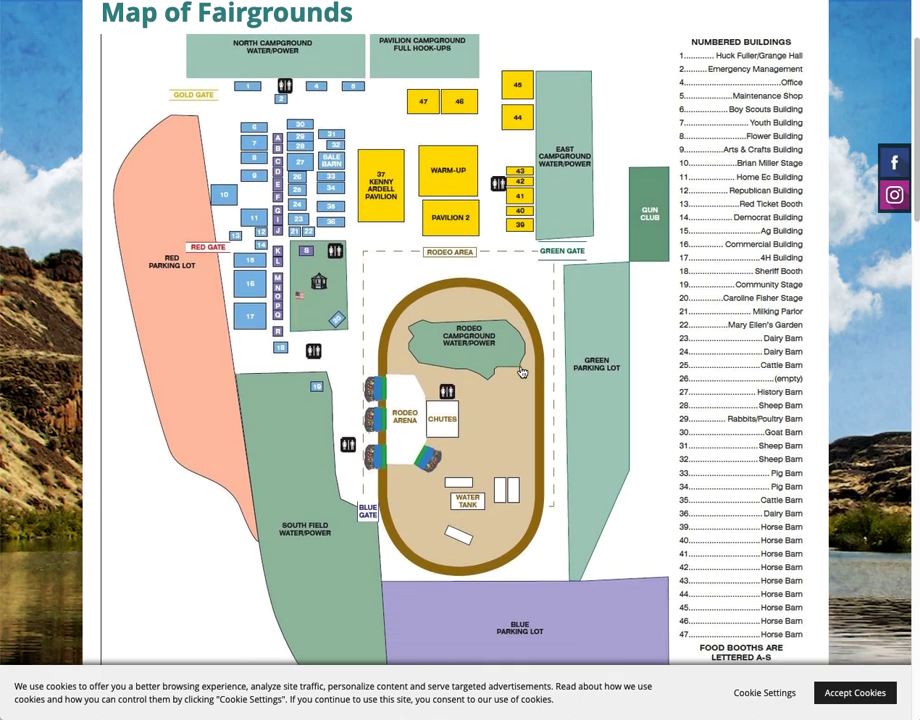
scroll(520, 372, down, 1)
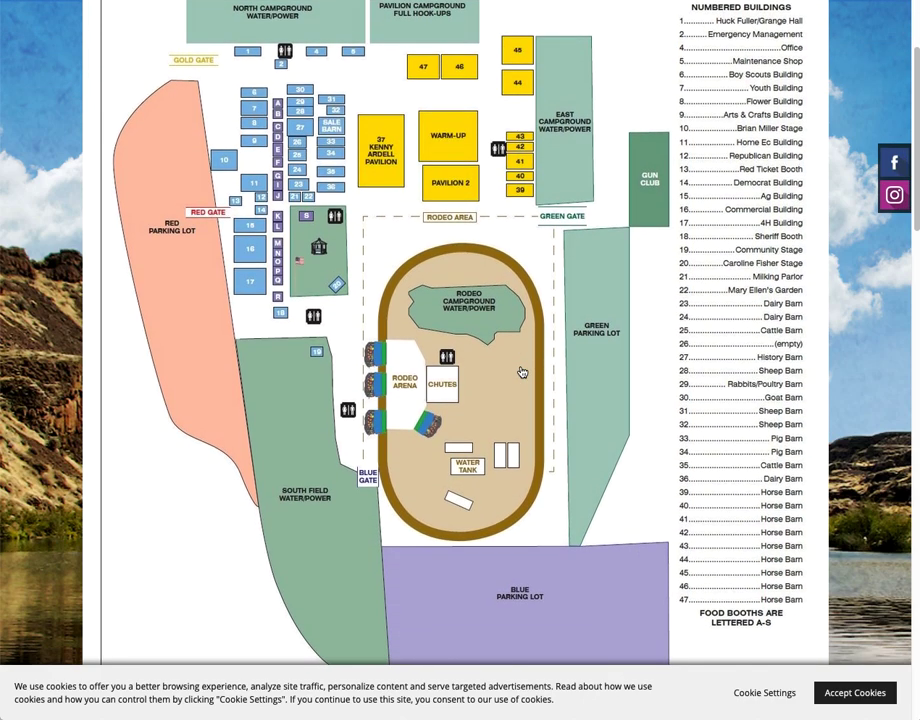
scroll(520, 372, down, 1)
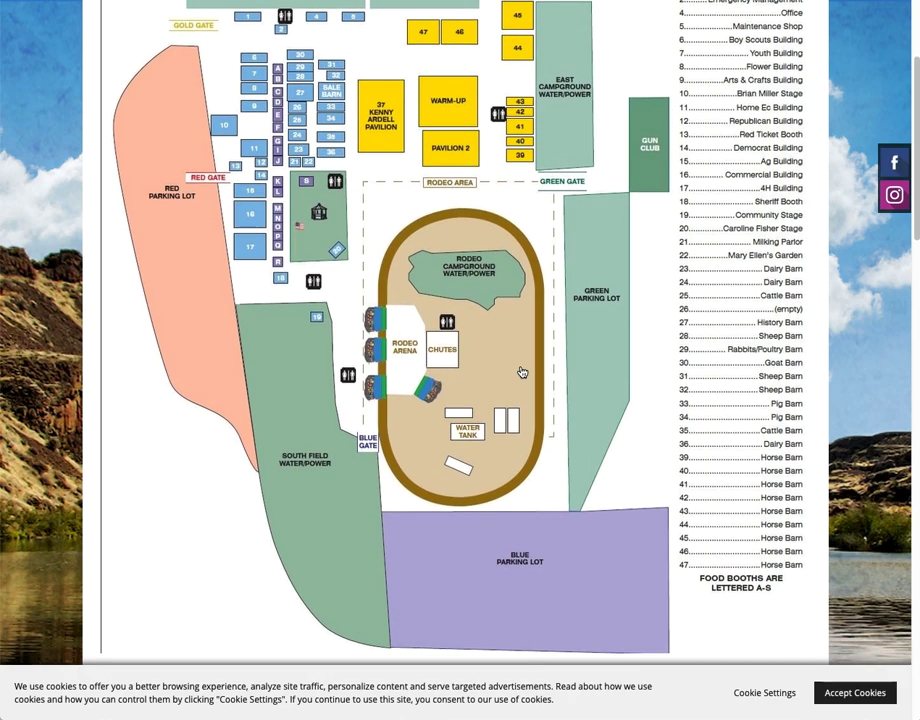
scroll(521, 372, up, 5)
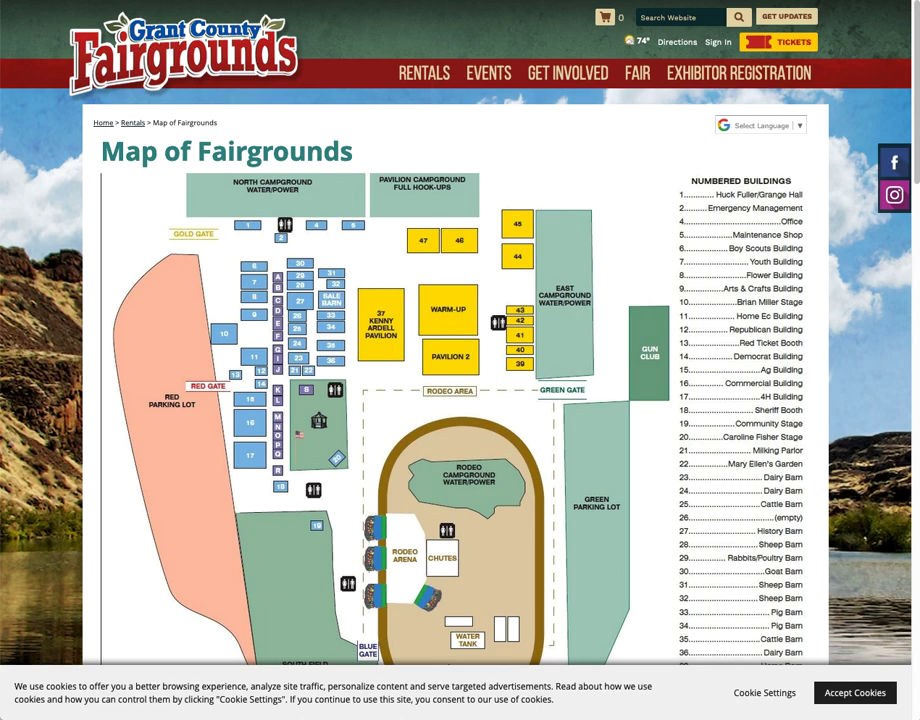
key(super+w)
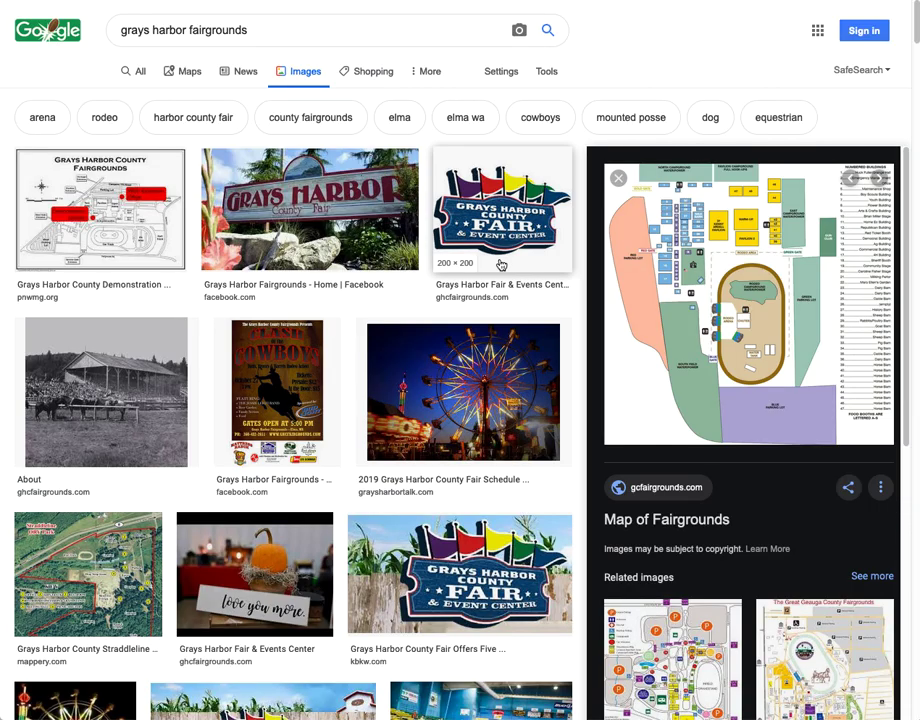
Preview the fair sign photo and the Straddleline ORV Park map, examine that map's source page, and close the page
click(354, 236)
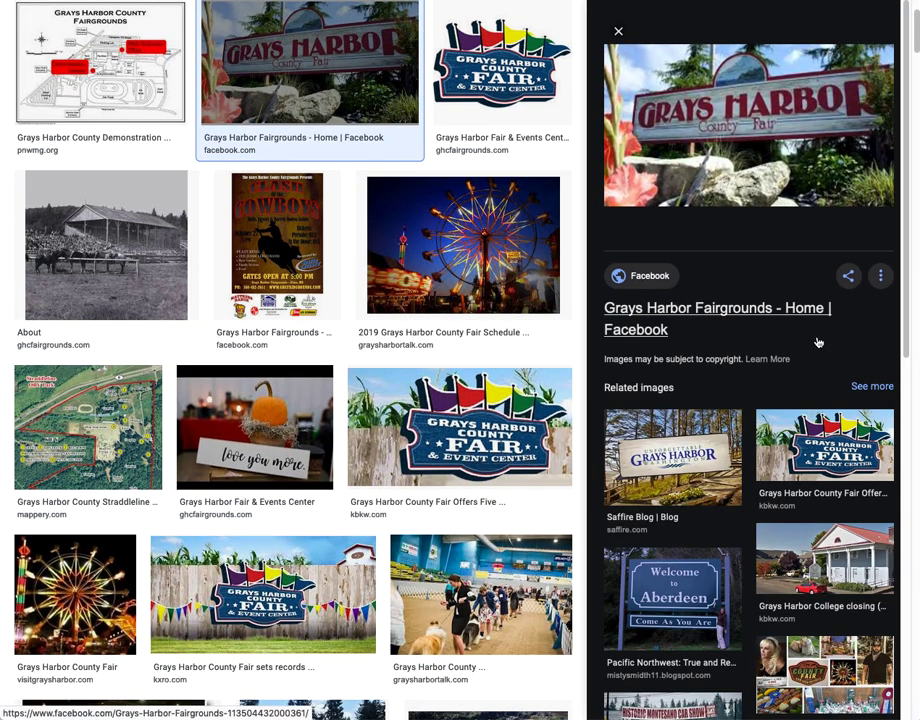
click(91, 430)
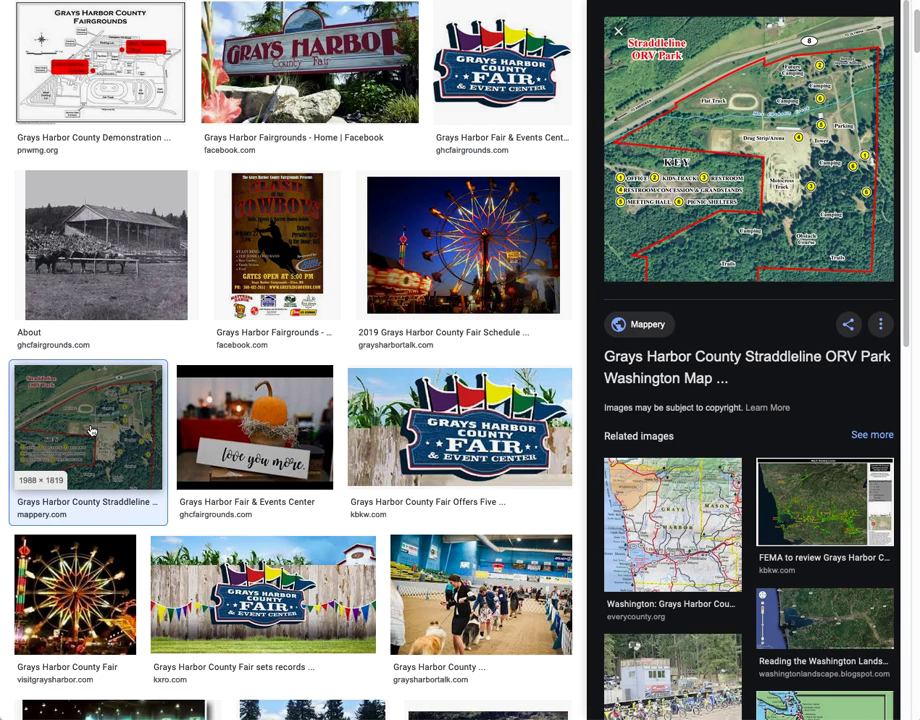
click(782, 201)
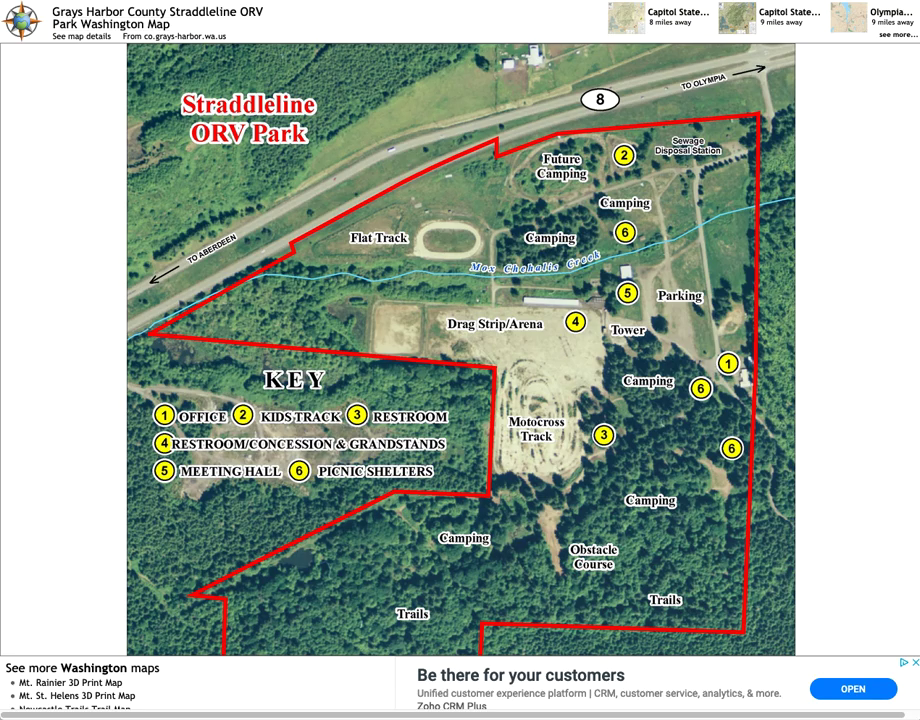
key(super+w)
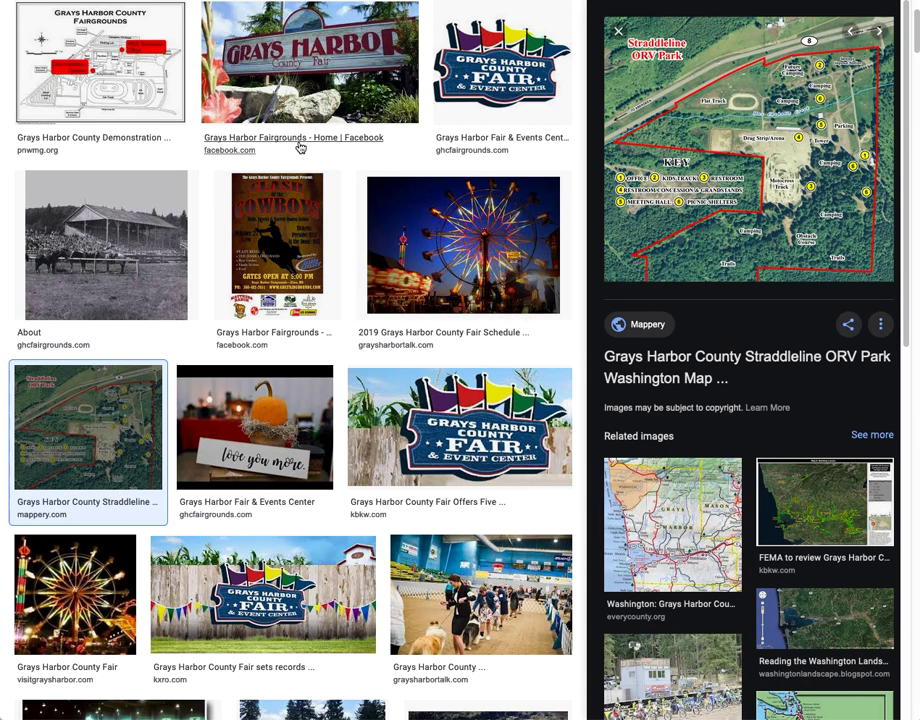
Select the Grays Harbor County Fair sign photo from the results and view the image on its own
click(310, 62)
right_click(720, 150)
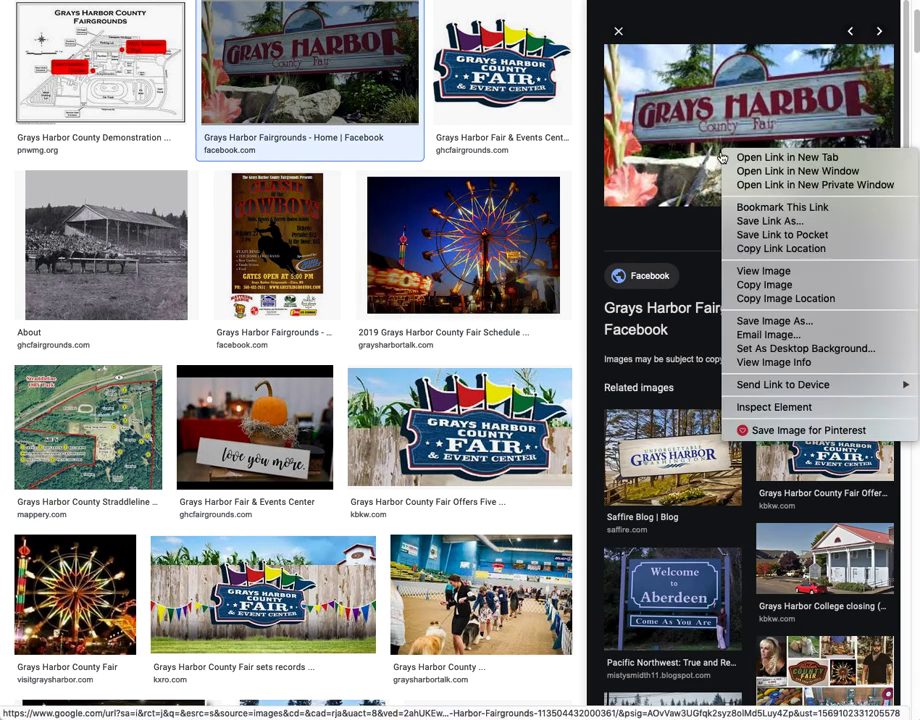
click(780, 272)
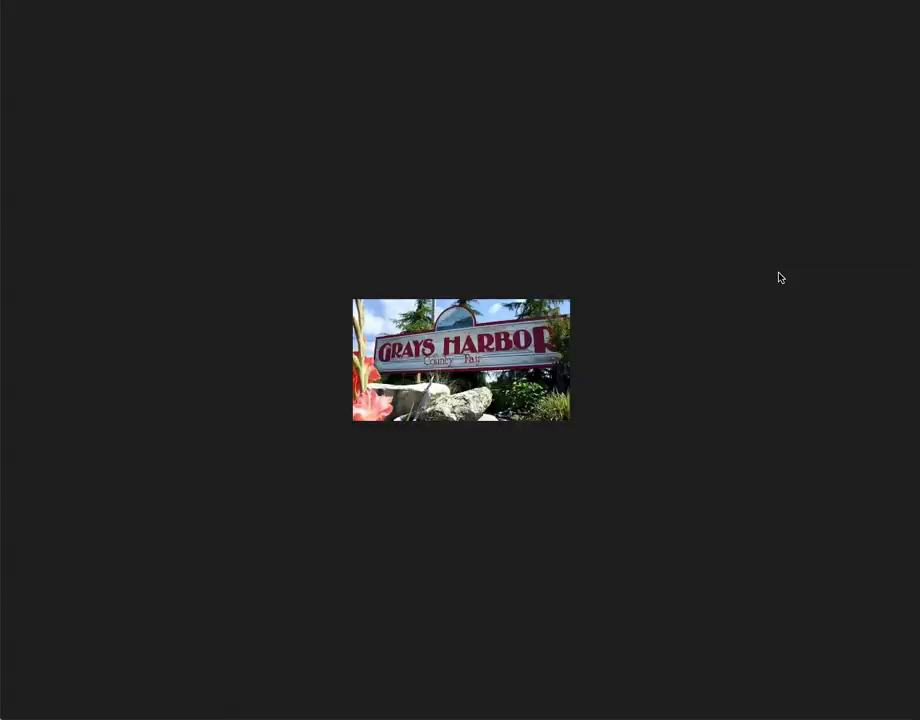
Save the fair sign photo to the Desktop as graysharborfairgrounds.jpg
right_click(423, 378)
click(476, 428)
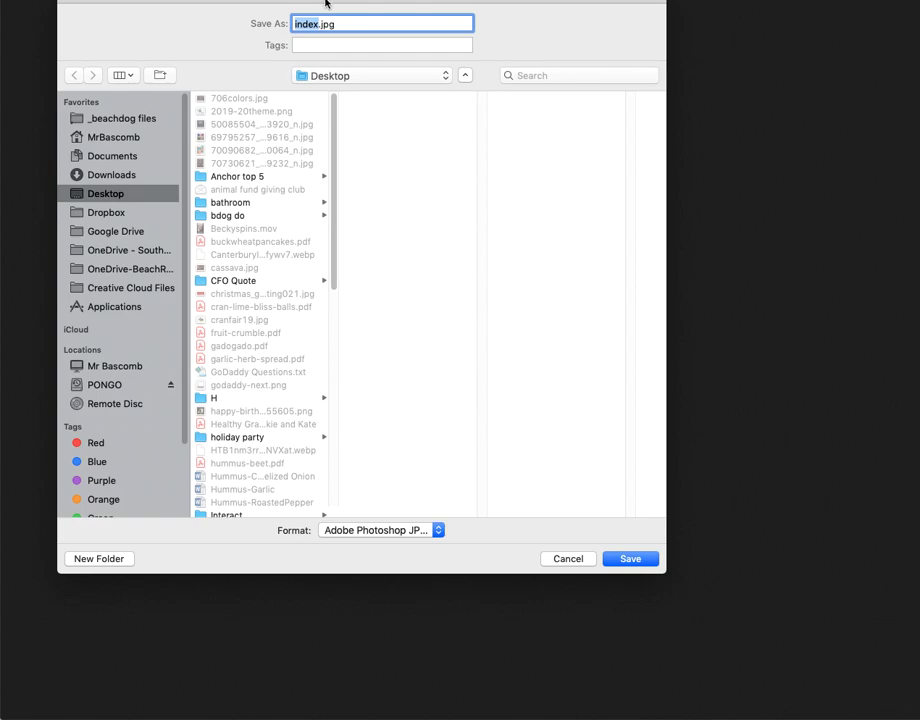
text(grau)
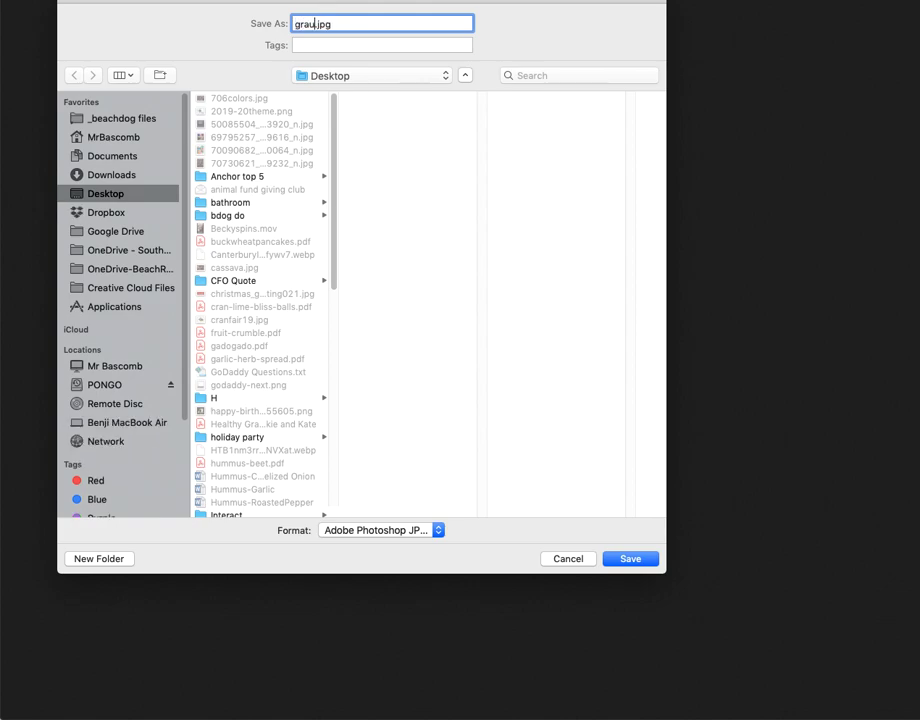
key(BackSpace)
text(ysharborfairgrounds)
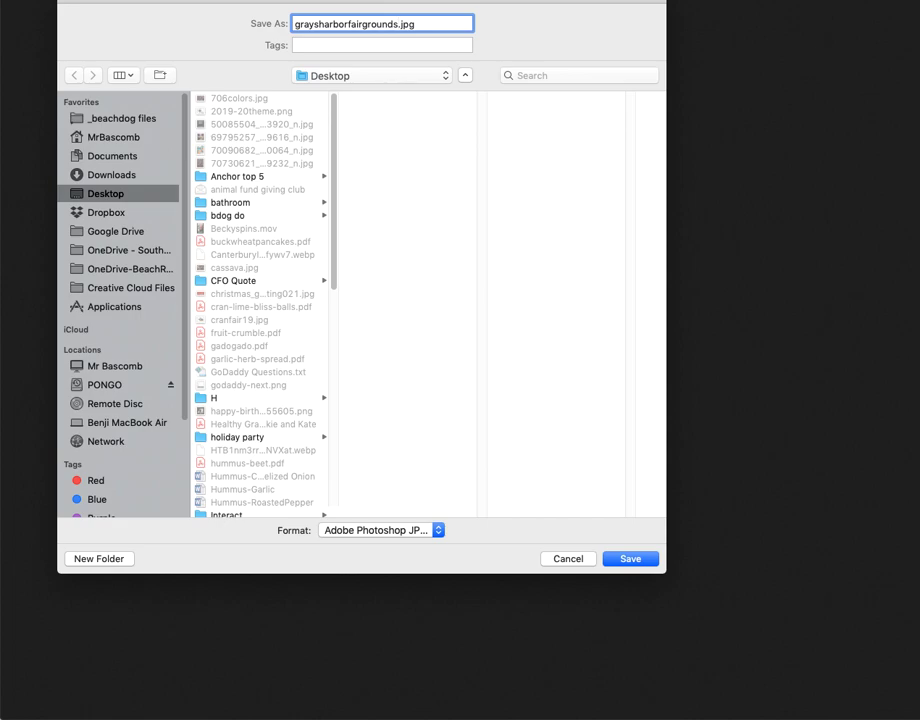
key(Return)
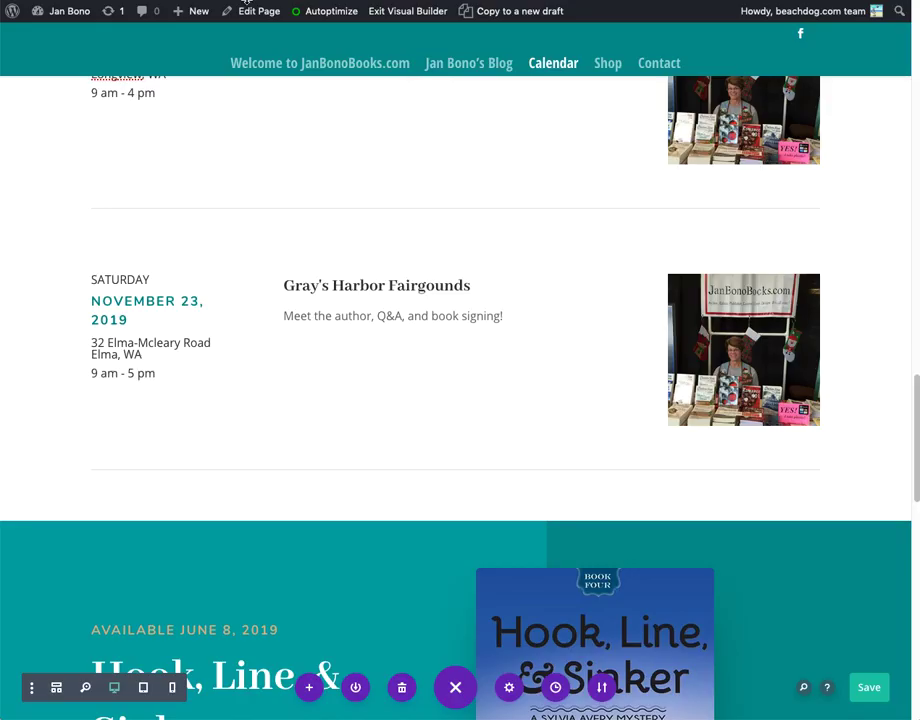
Upload graysharborfairgrounds.jpg from the Desktop as the replacement picture for the November 23 Gray's Harbor event
mouse_move(745, 330)
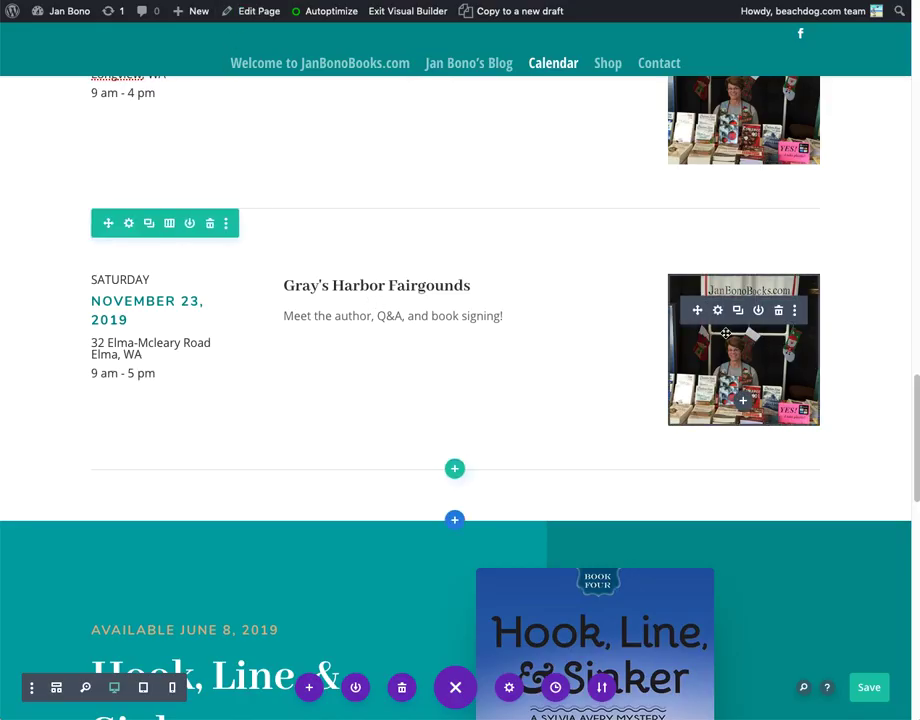
click(717, 312)
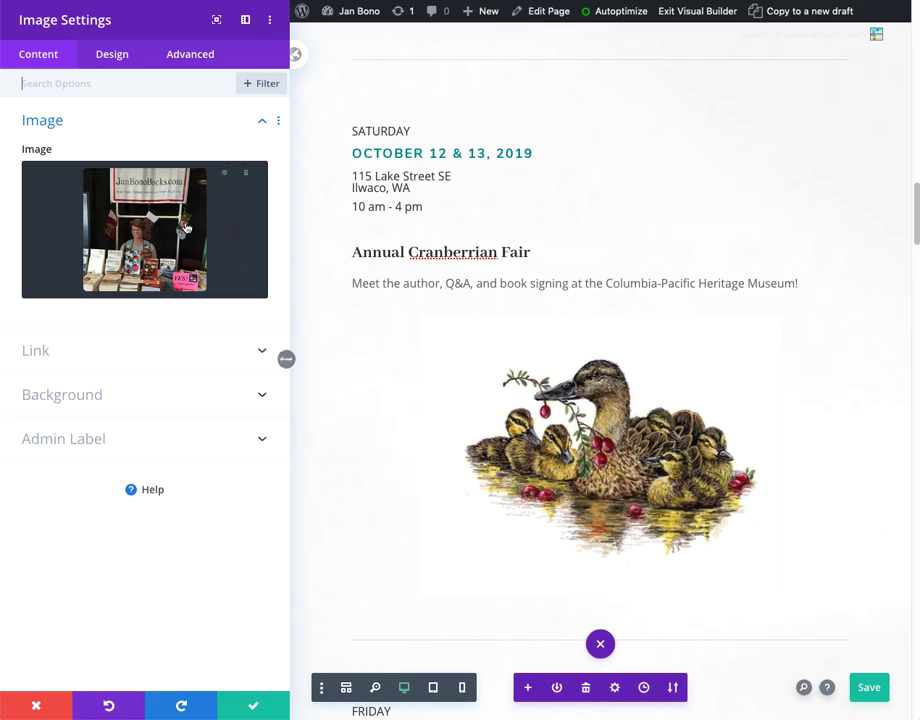
click(185, 228)
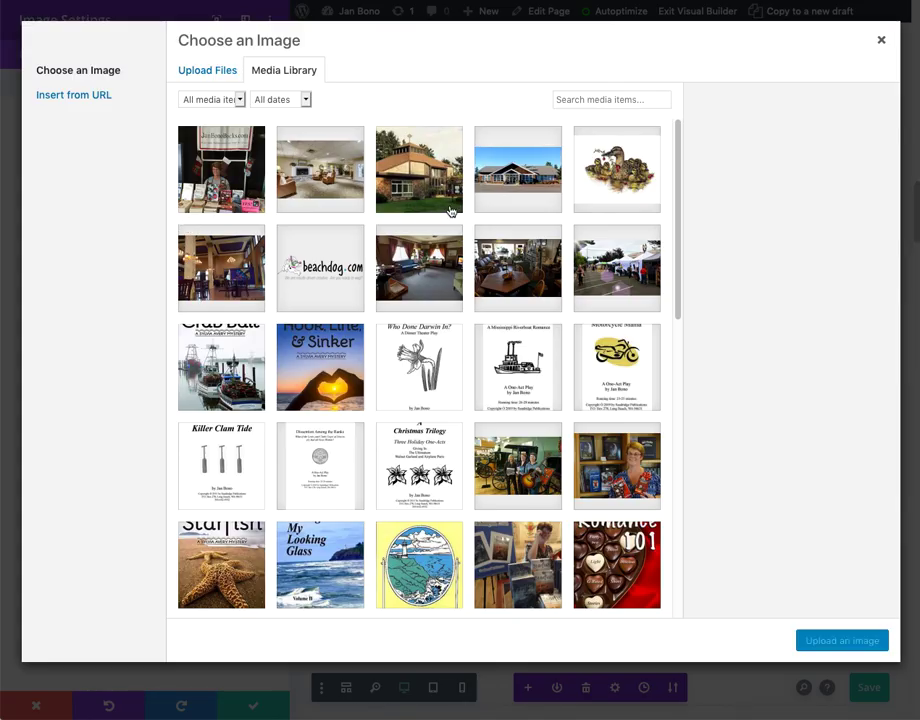
click(189, 67)
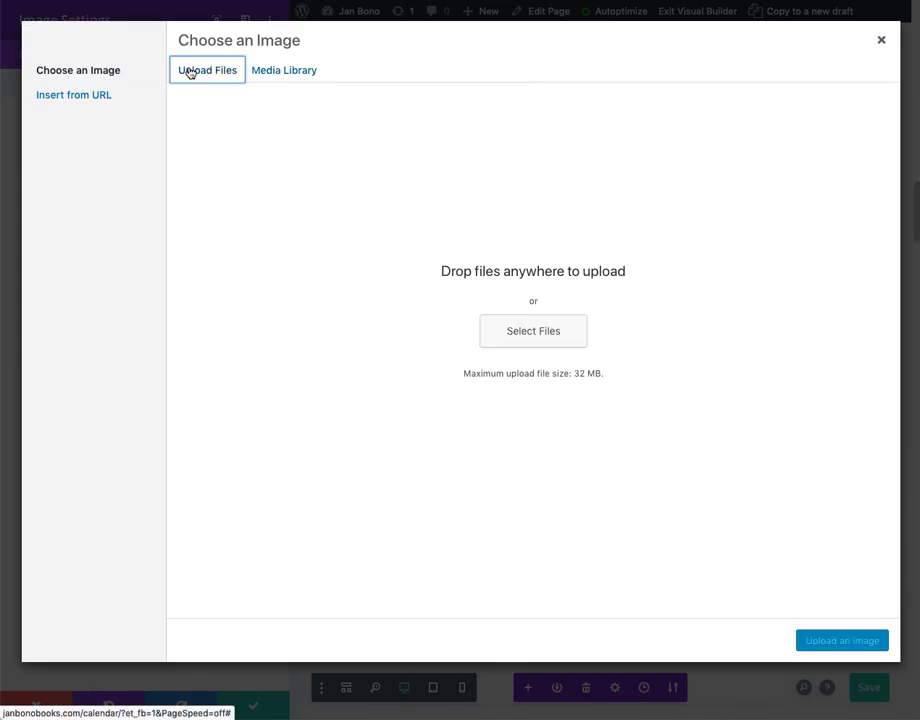
click(530, 342)
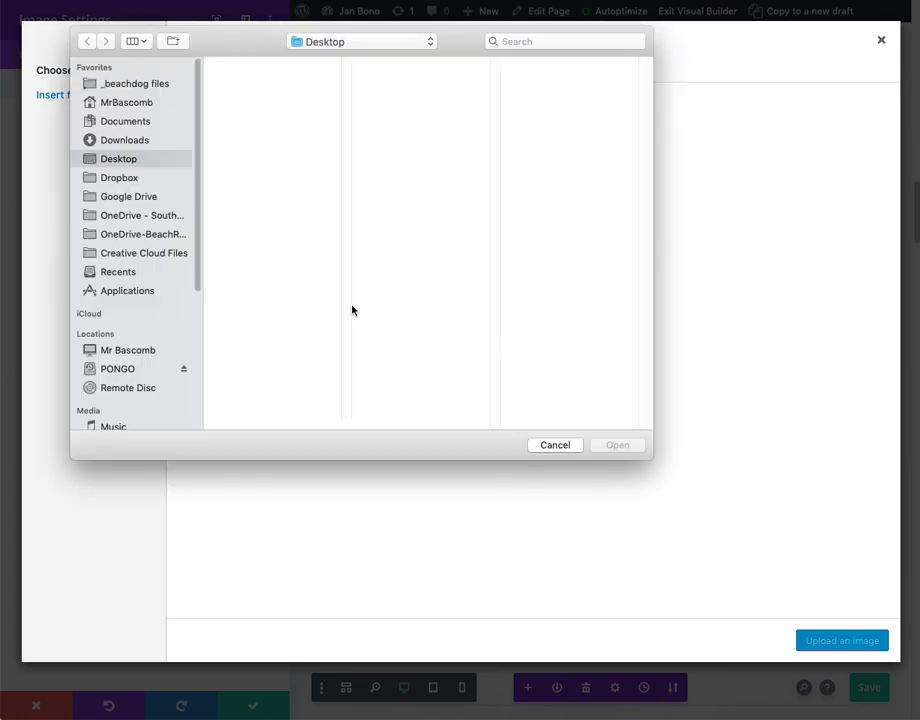
key(g)
key(h)
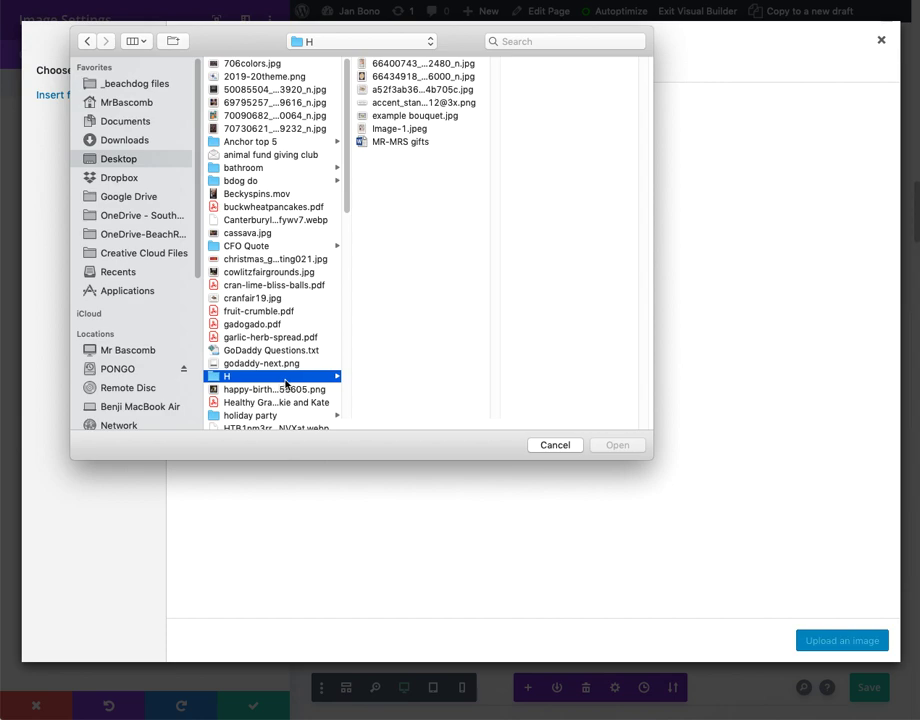
key(g)
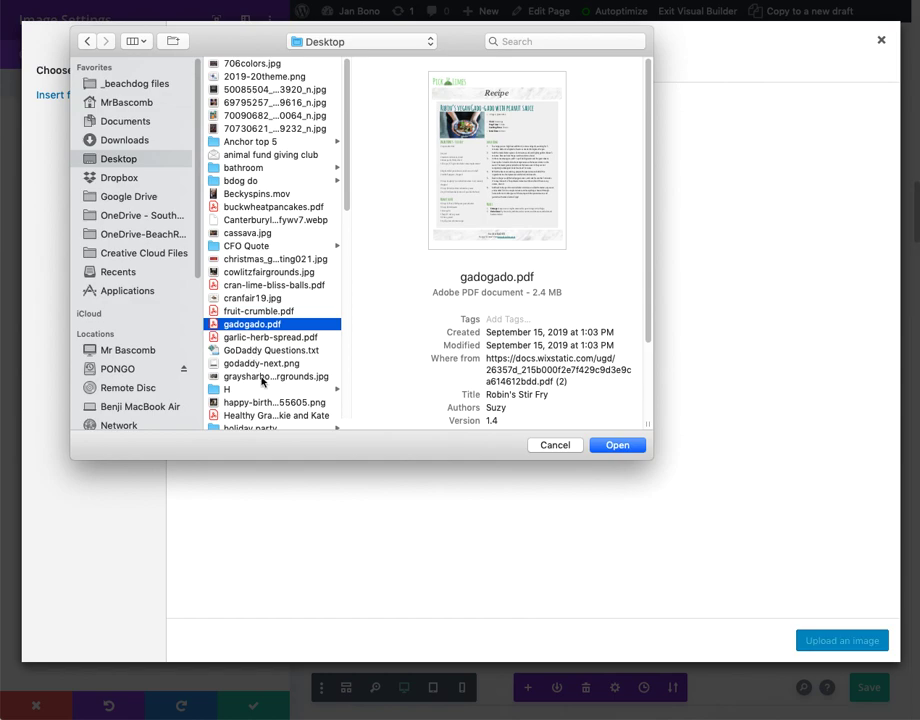
click(263, 377)
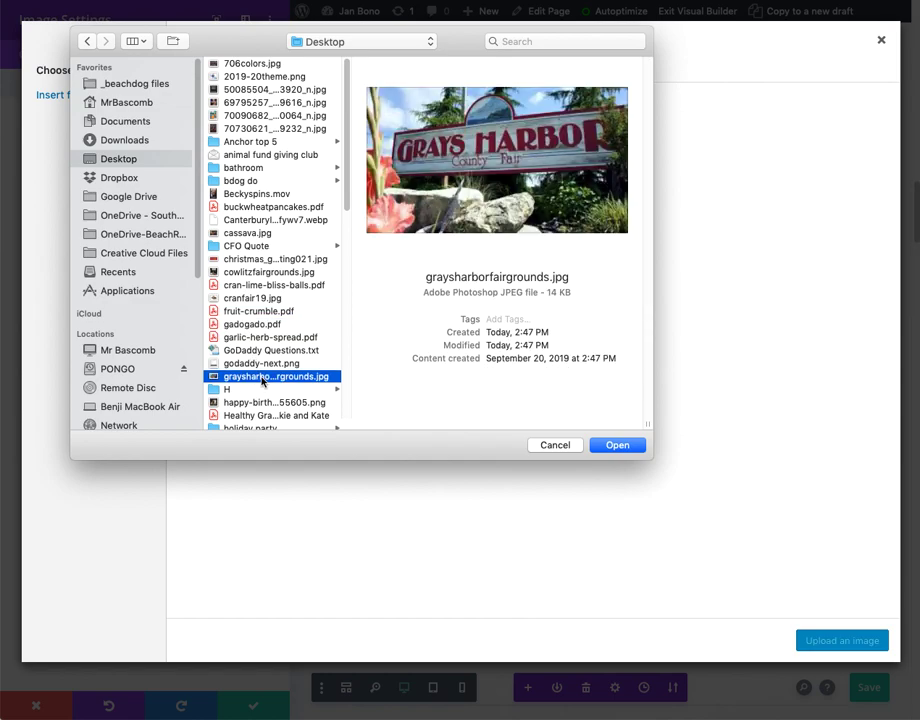
click(632, 449)
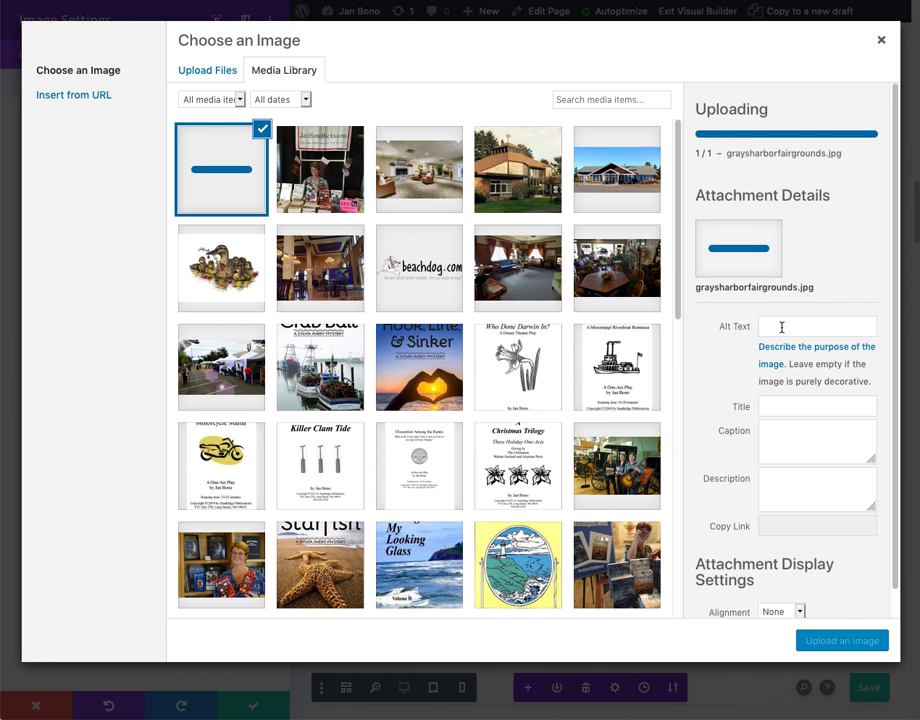
Give the uploaded picture the alt text "Gray's Harbor Fairgrounds", insert it into the event, and apply the image settings
click(782, 295)
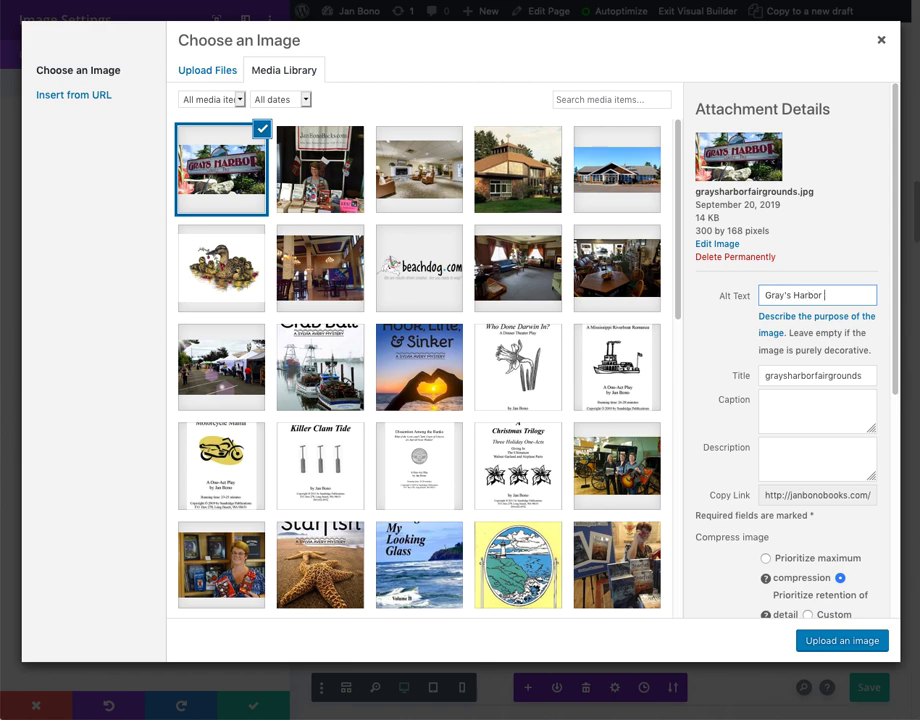
text(s)
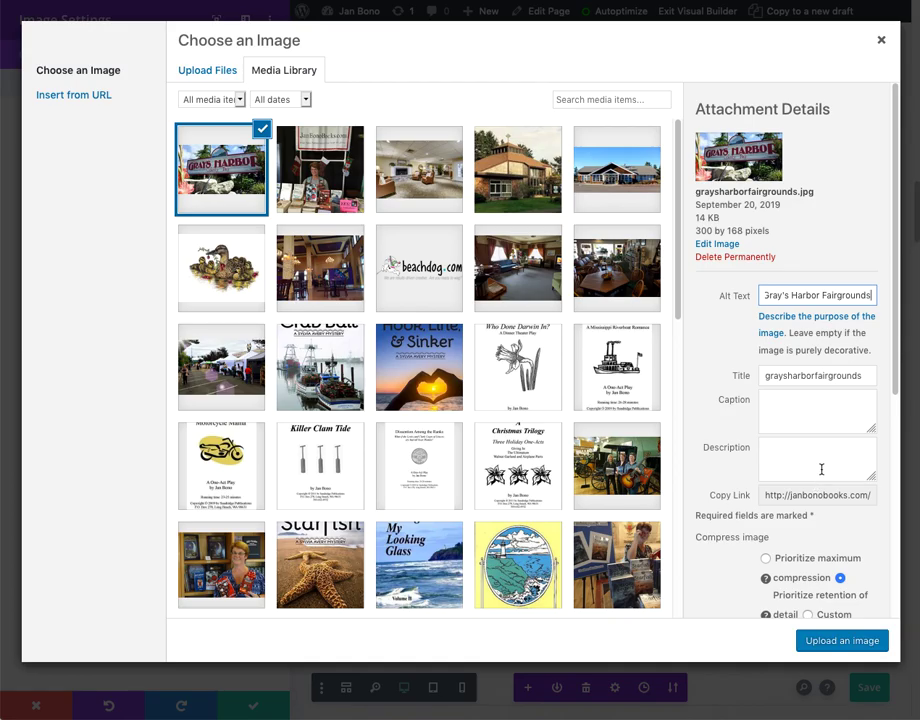
click(845, 641)
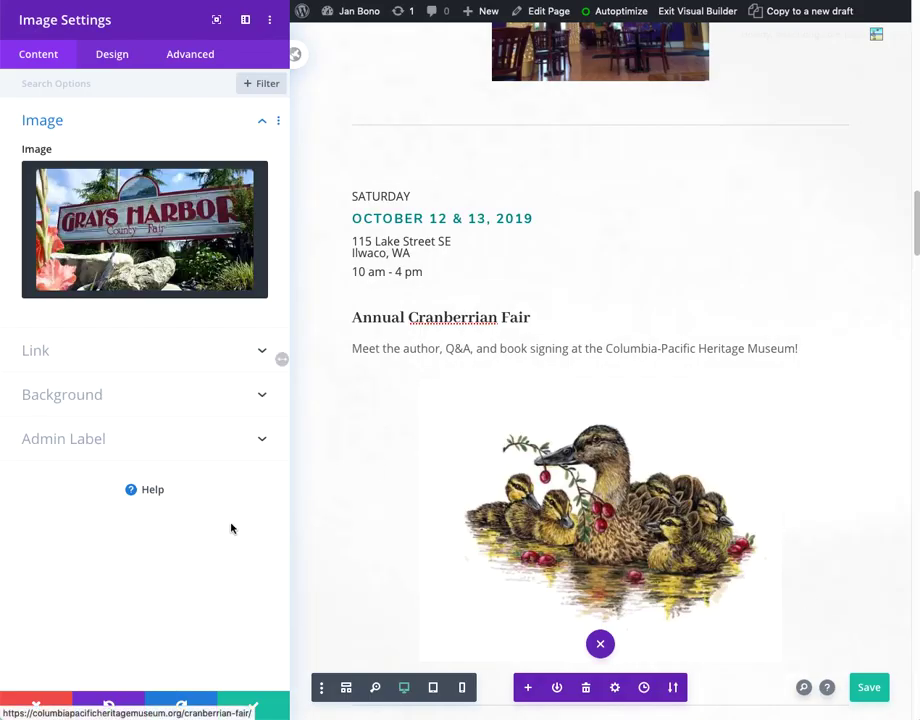
click(253, 706)
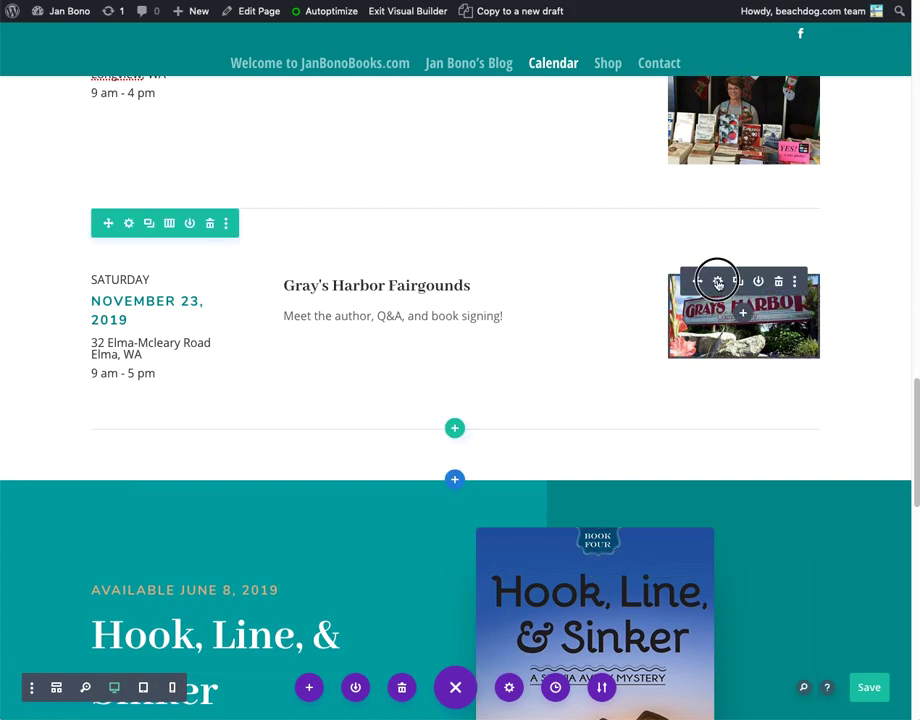
click(719, 277)
click(140, 351)
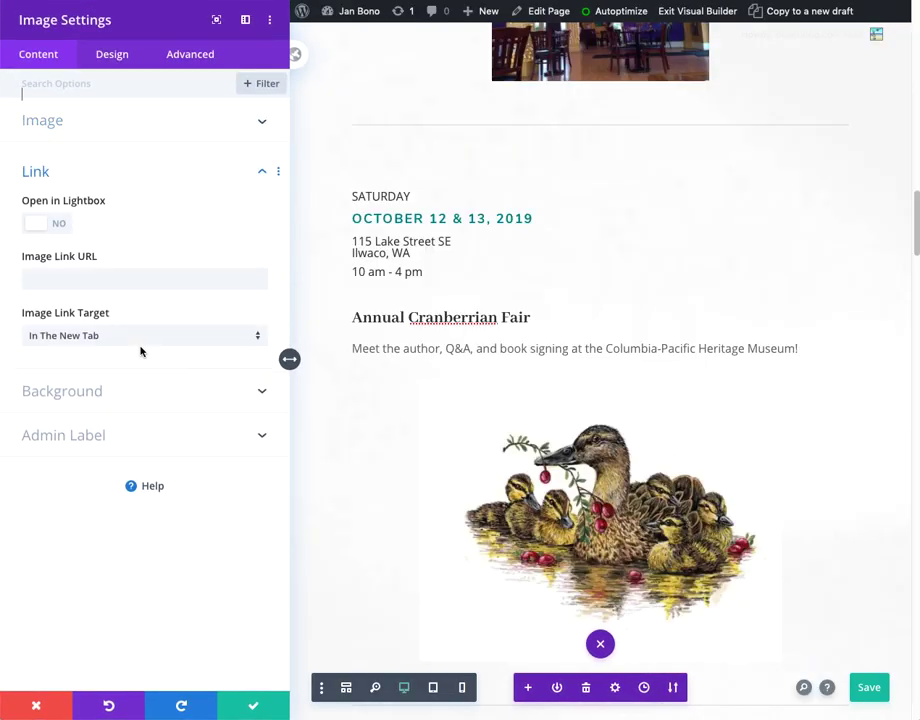
click(36, 706)
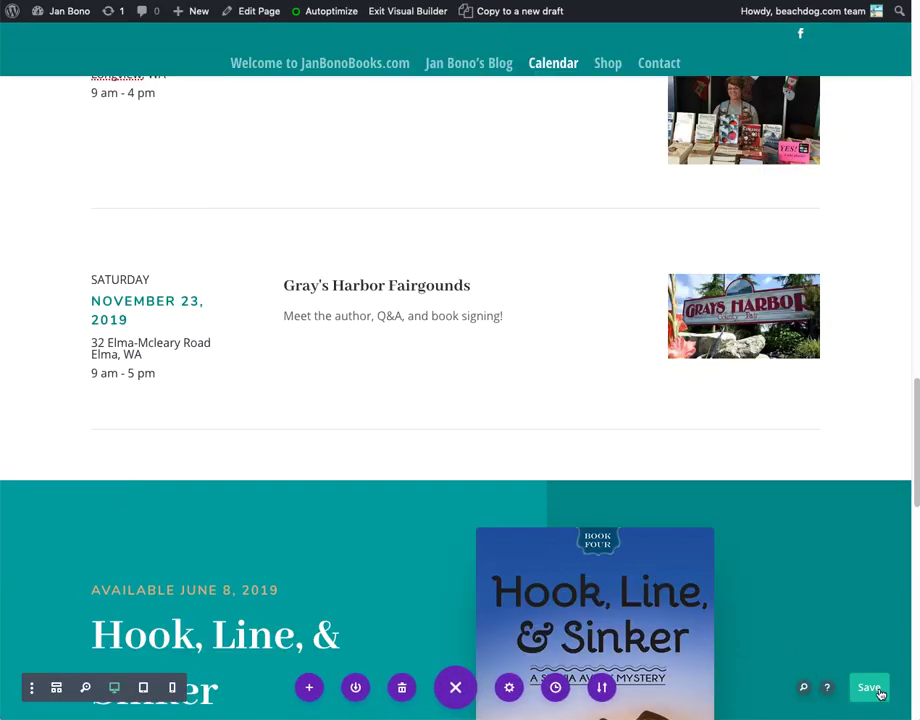
Save the calendar page and duplicate the Saturday, November 23 event row
click(878, 689)
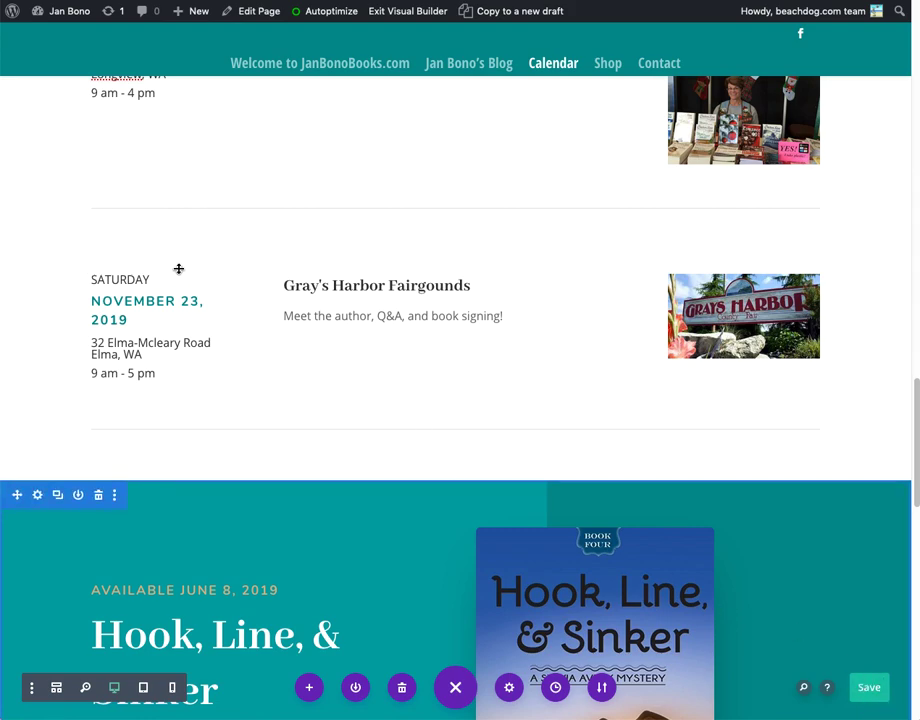
mouse_move(185, 236)
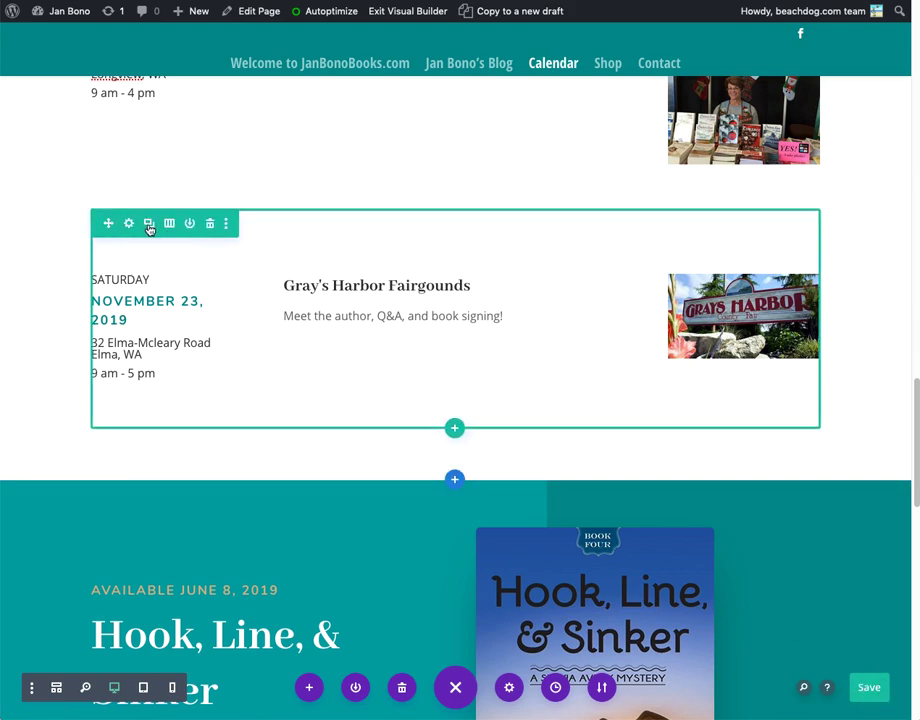
click(149, 229)
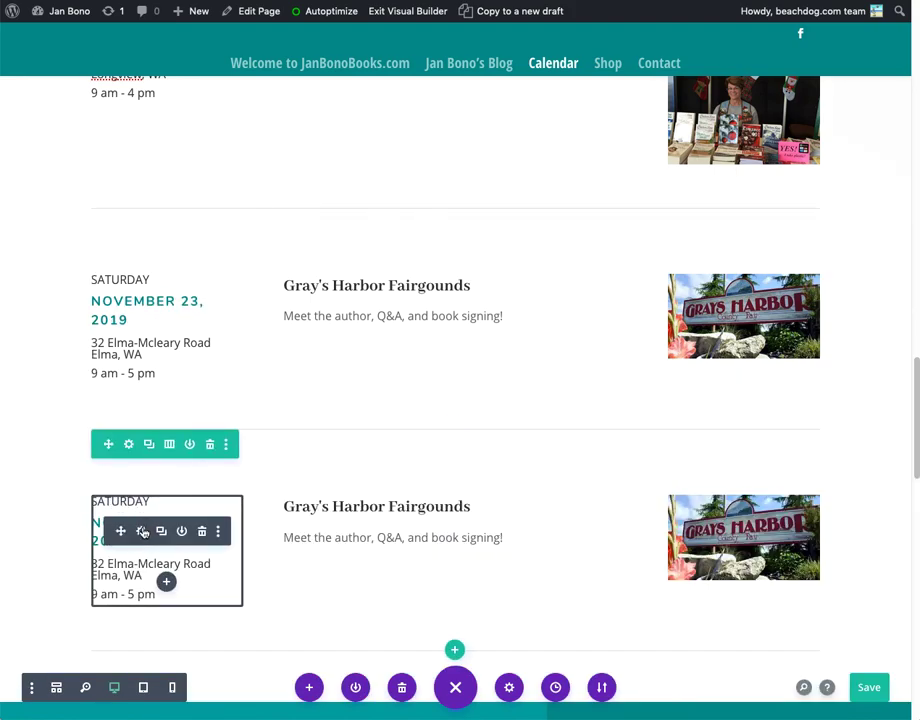
In the duplicated event's date text, change the day to SUNDAY and the date to November 24, 2019
click(142, 531)
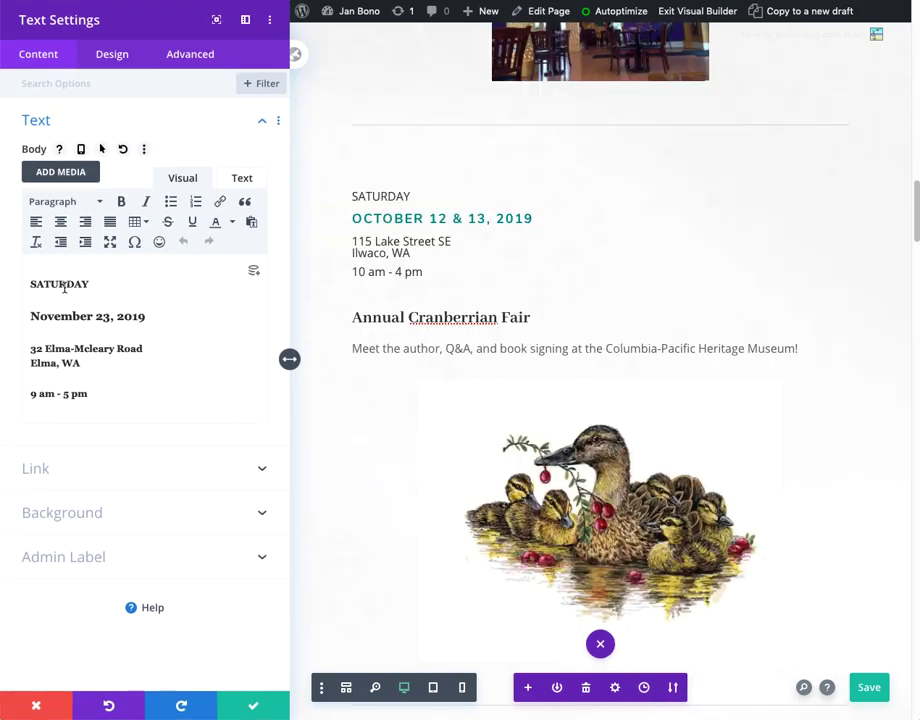
drag(64, 285, 37, 285)
text(UN)
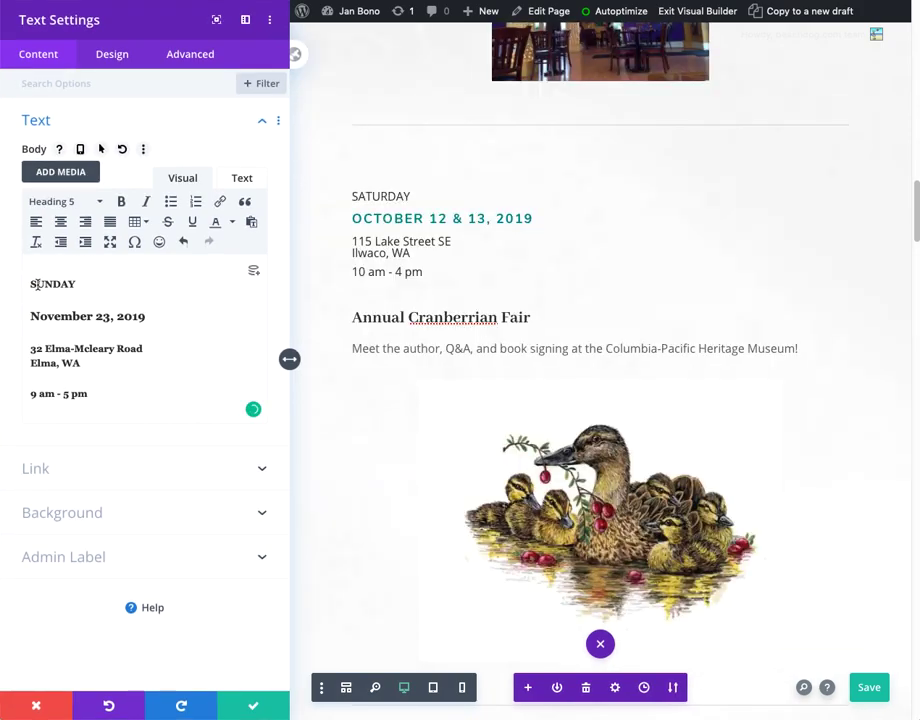
click(104, 318)
key(BackSpace)
text(4)
Set the duplicated event's hours to 10 am - 3 pm and apply the text changes
double_click(32, 394)
text(10)
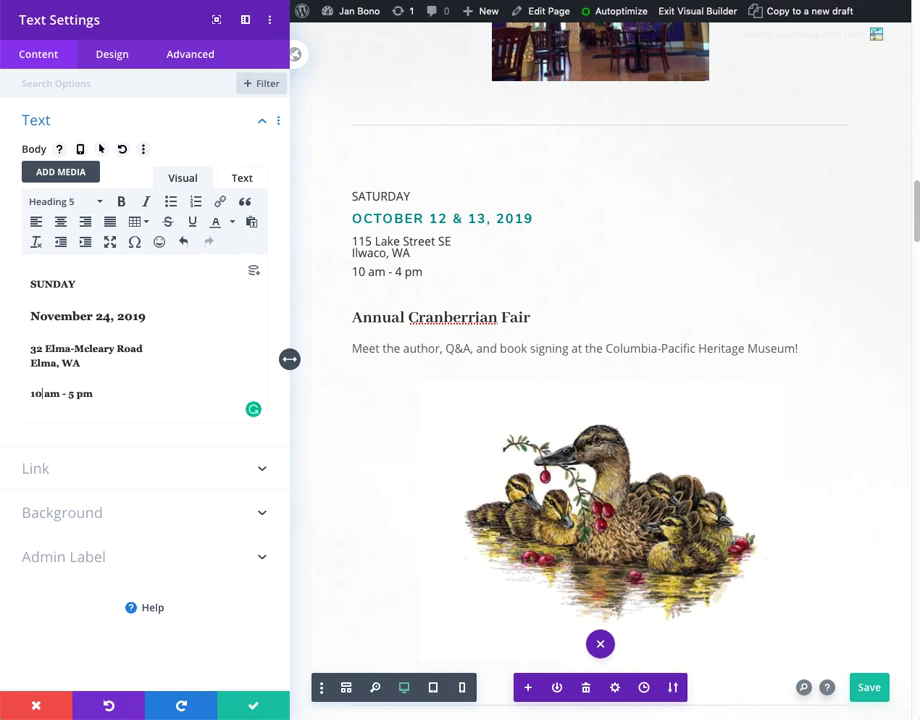
double_click(72, 394)
text(3)
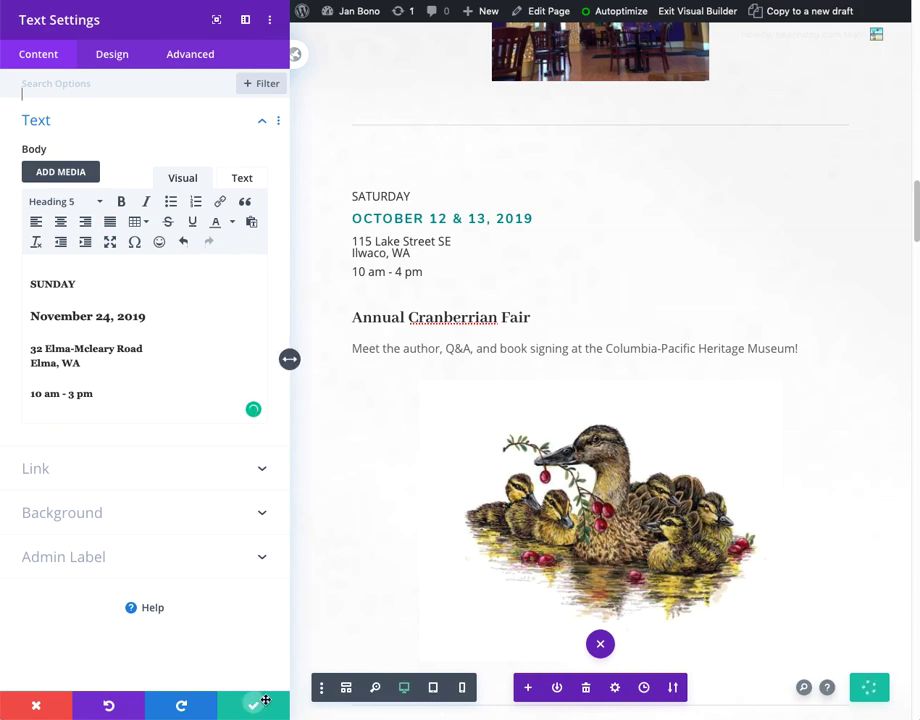
click(264, 702)
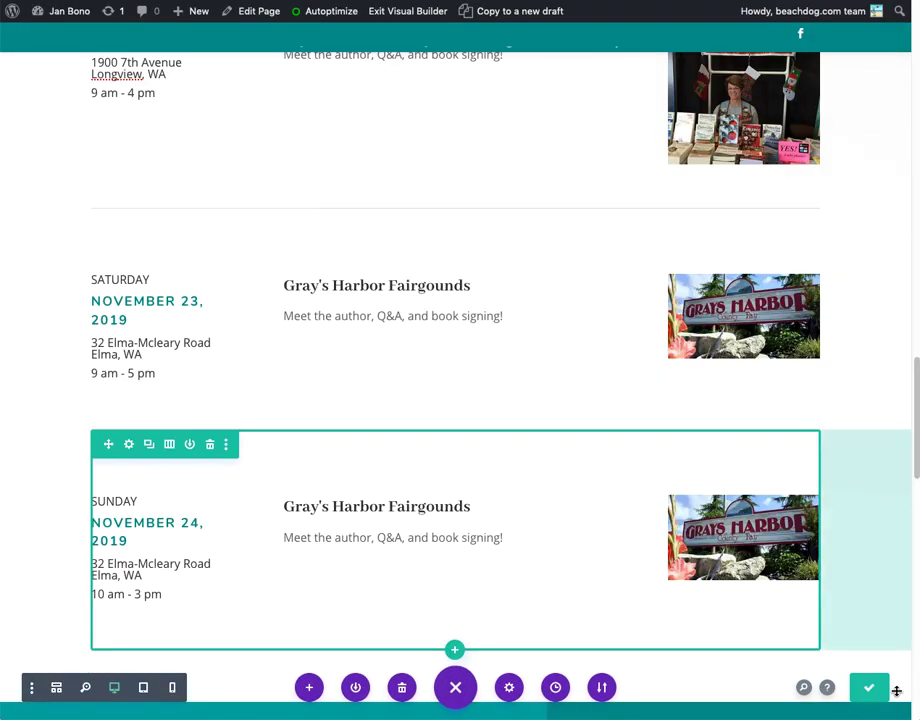
Save the calendar page and duplicate the Sunday, November 24 event row for another event
scroll(897, 690, down, 3)
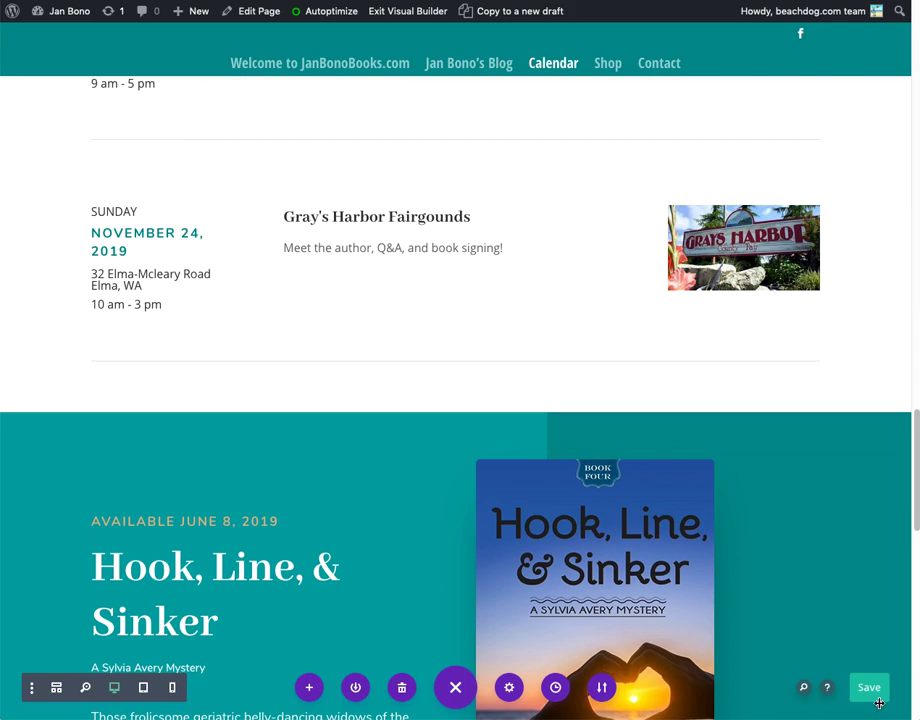
click(870, 690)
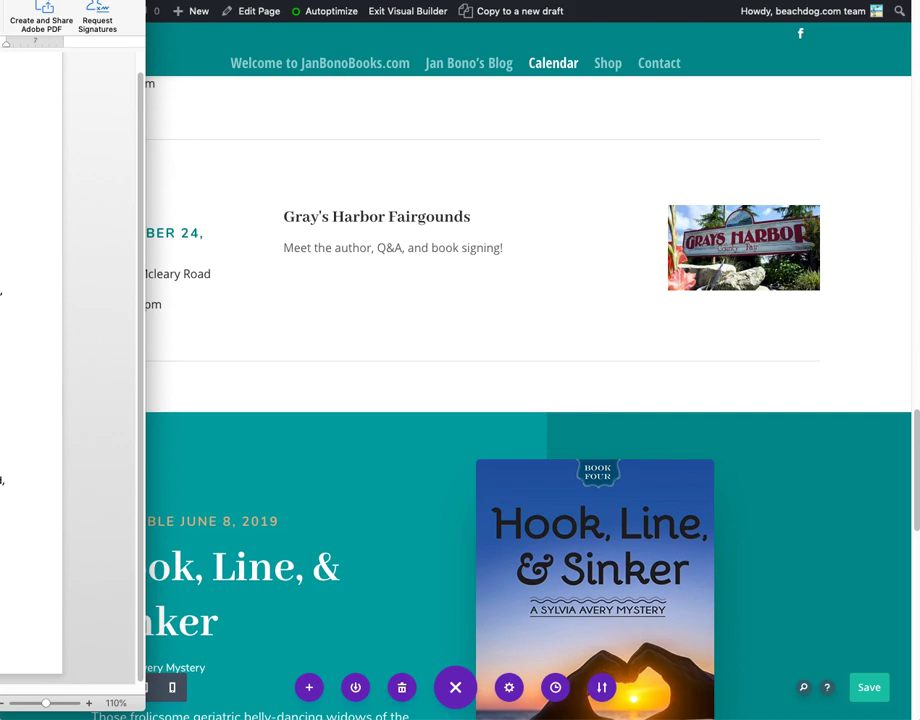
click(283, 300)
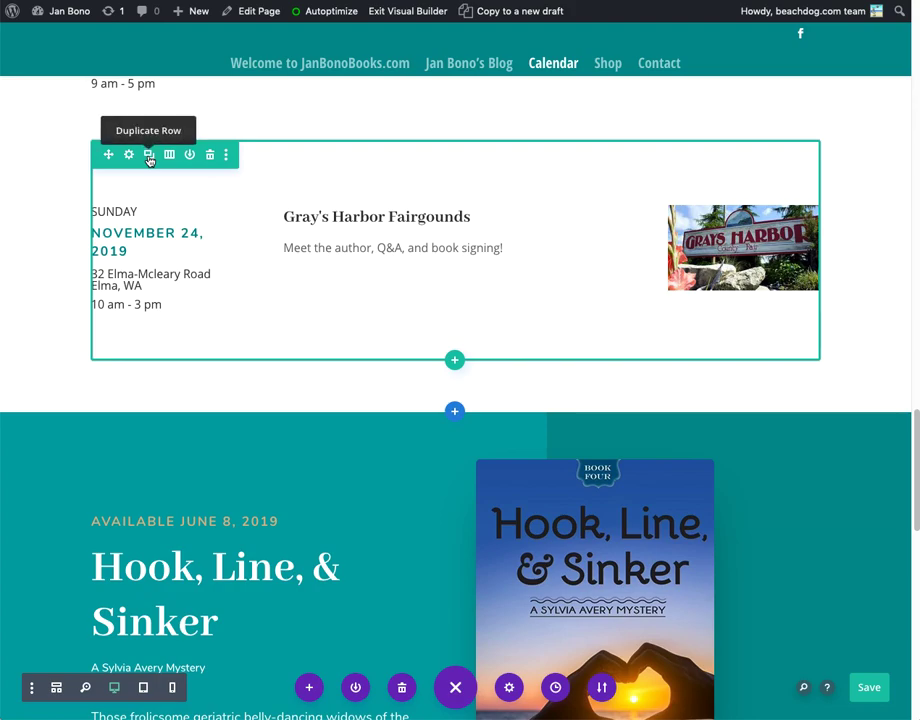
click(148, 158)
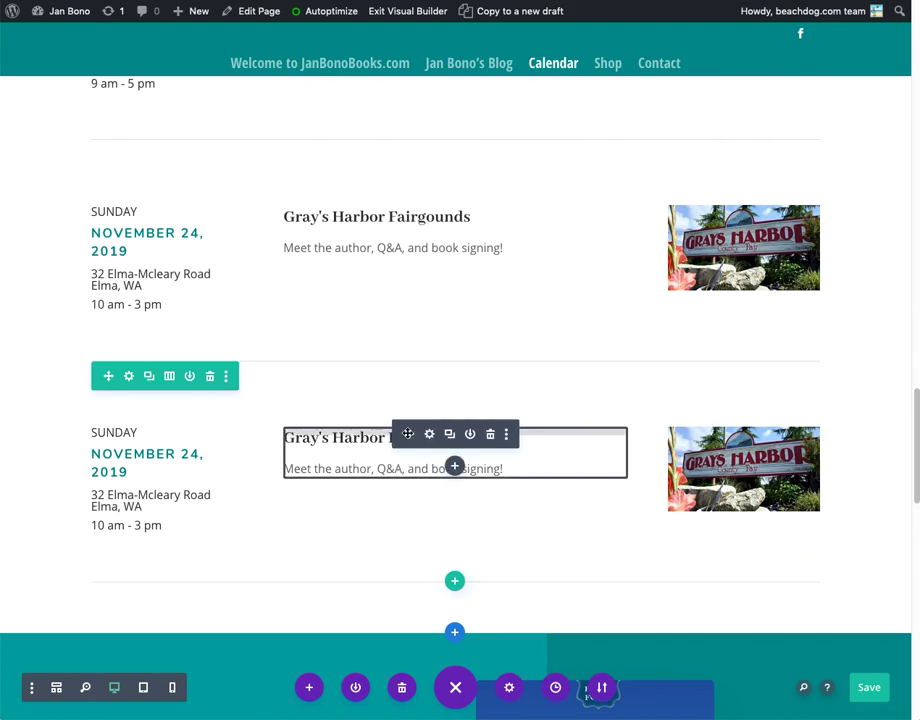
Replace the newest event's heading with "Fanta-Sea, Ocean Shores Convention Center" and apply the change
click(429, 435)
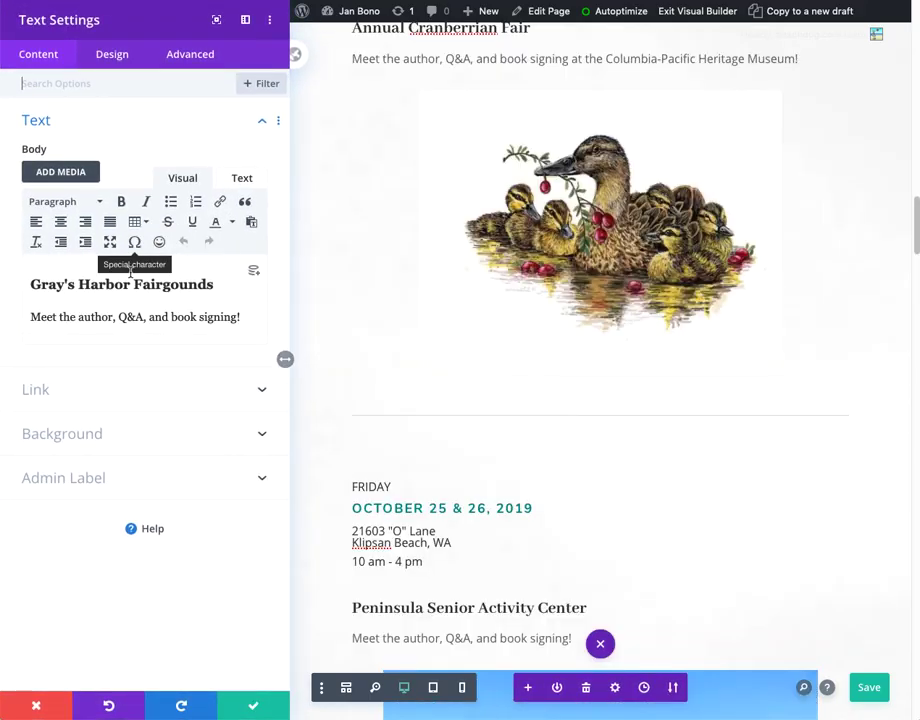
triple_click(134, 285)
text(Fanta-Sea, Ocean Shores Convention Center)
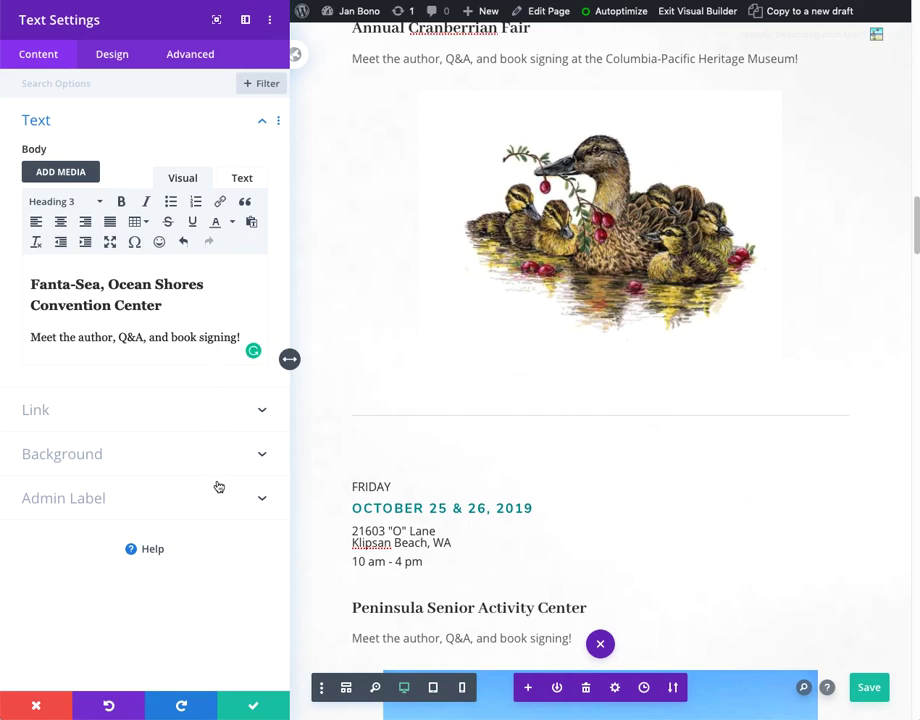
click(254, 708)
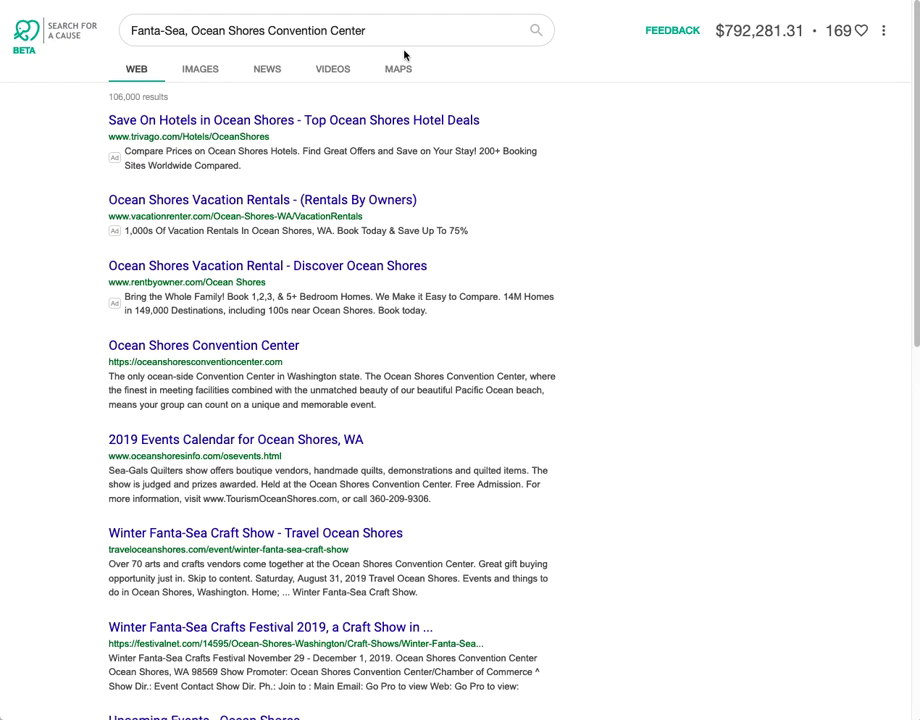
Look through the image results for "Fanta-Sea, Ocean Shores Convention Center" for a suitable venue picture
click(209, 70)
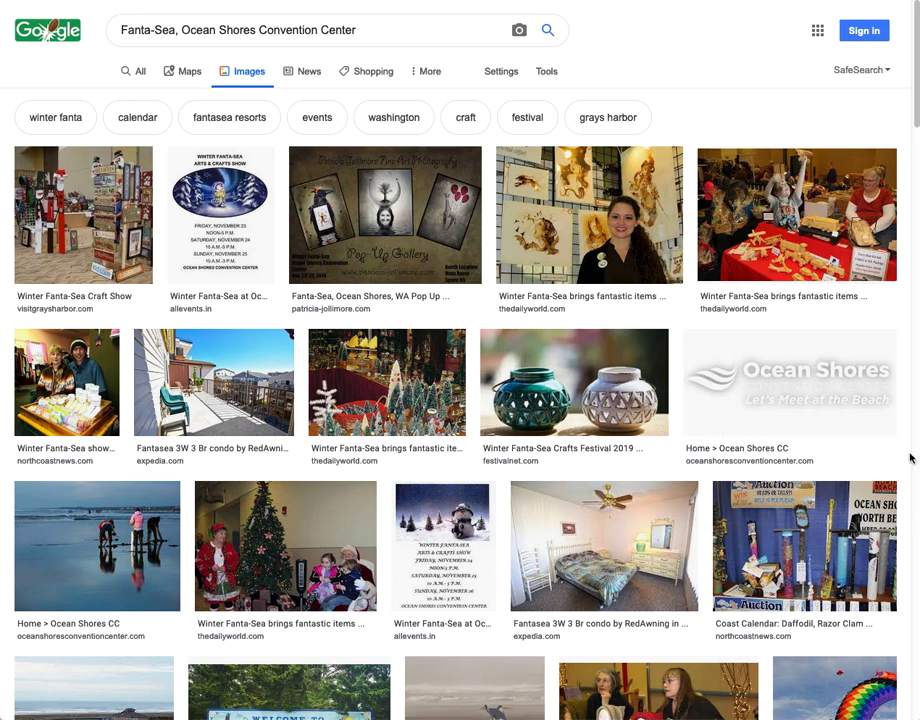
scroll(910, 458, down, 5)
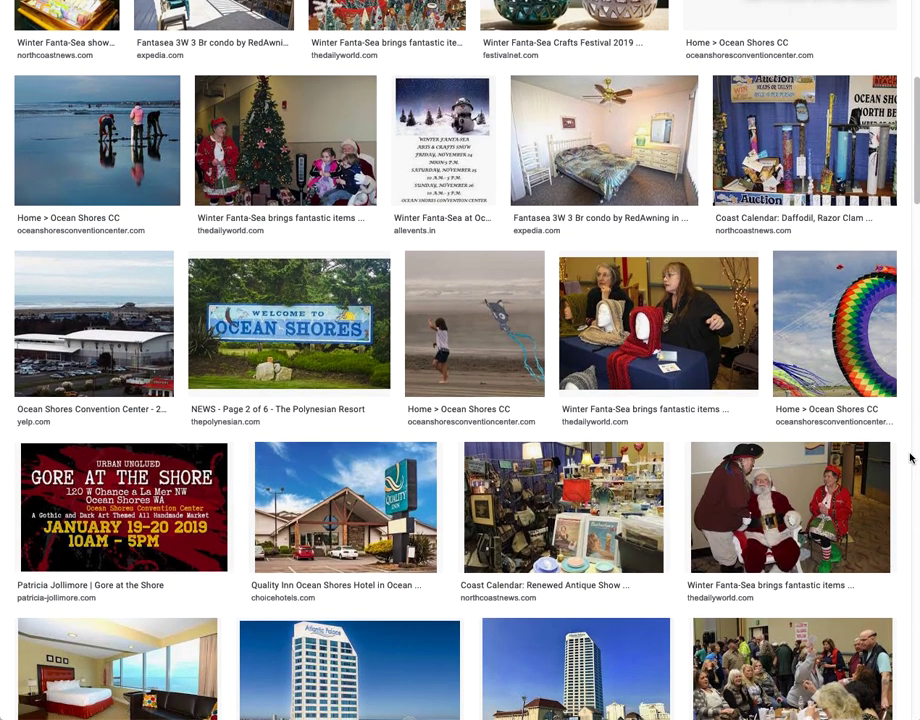
scroll(910, 458, down, 2)
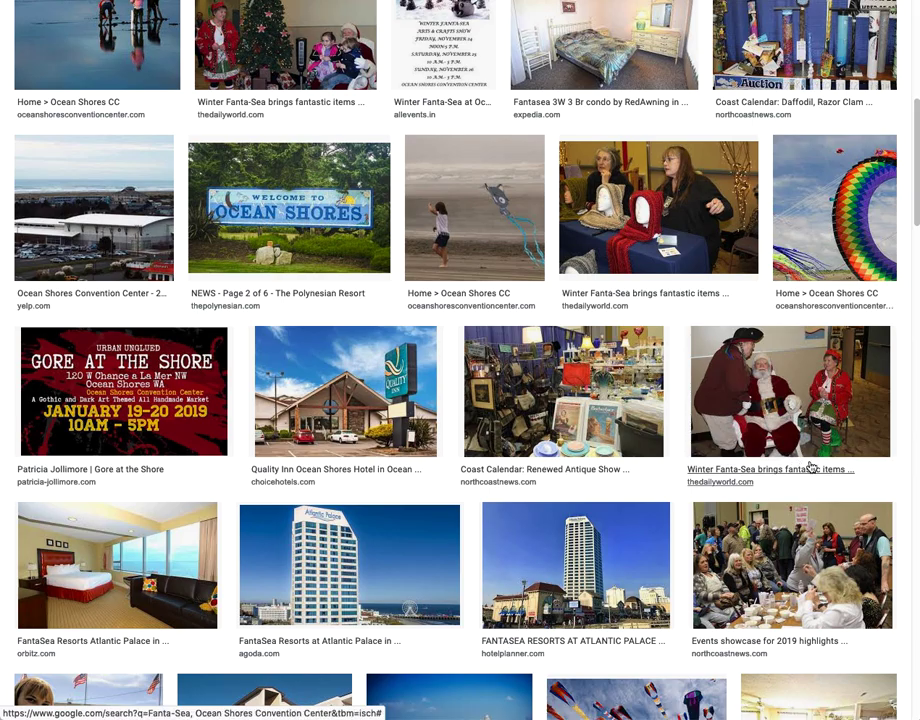
scroll(831, 474, down, 3)
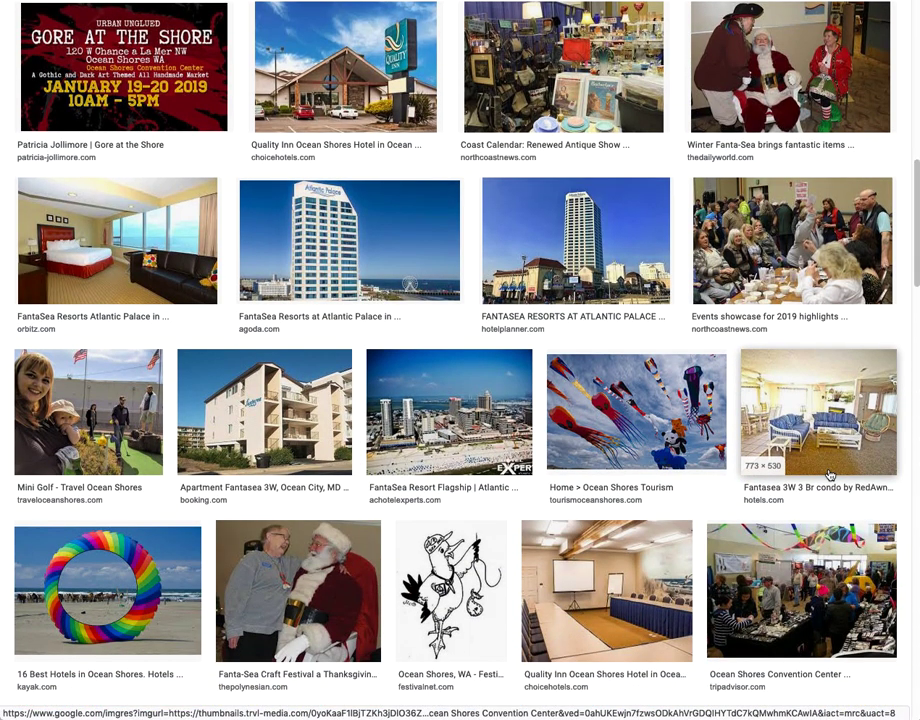
scroll(829, 474, down, 3)
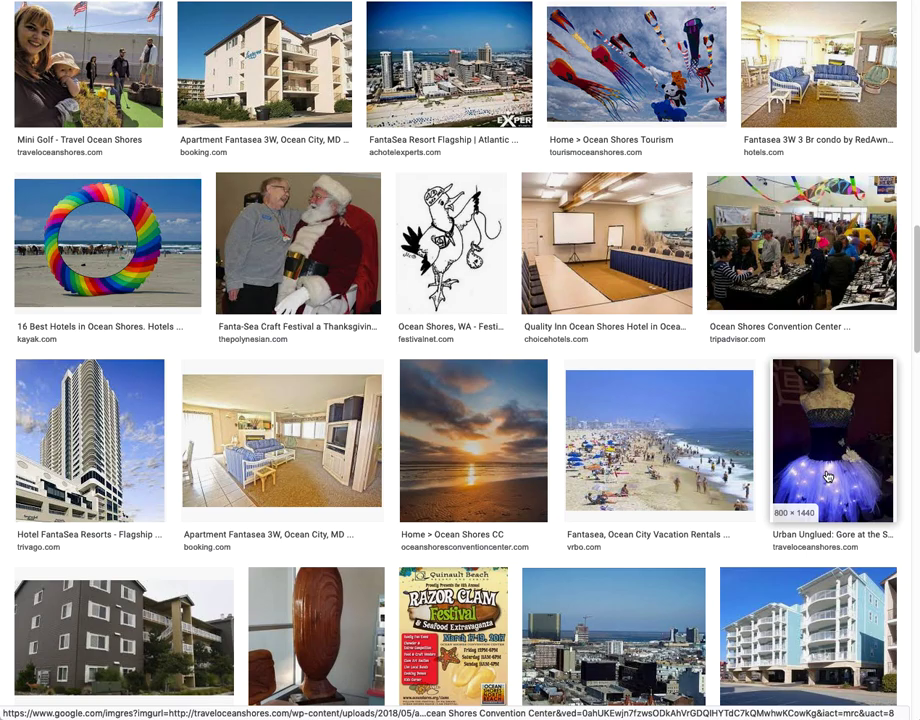
scroll(827, 477, down, 2)
scroll(826, 476, up, 10)
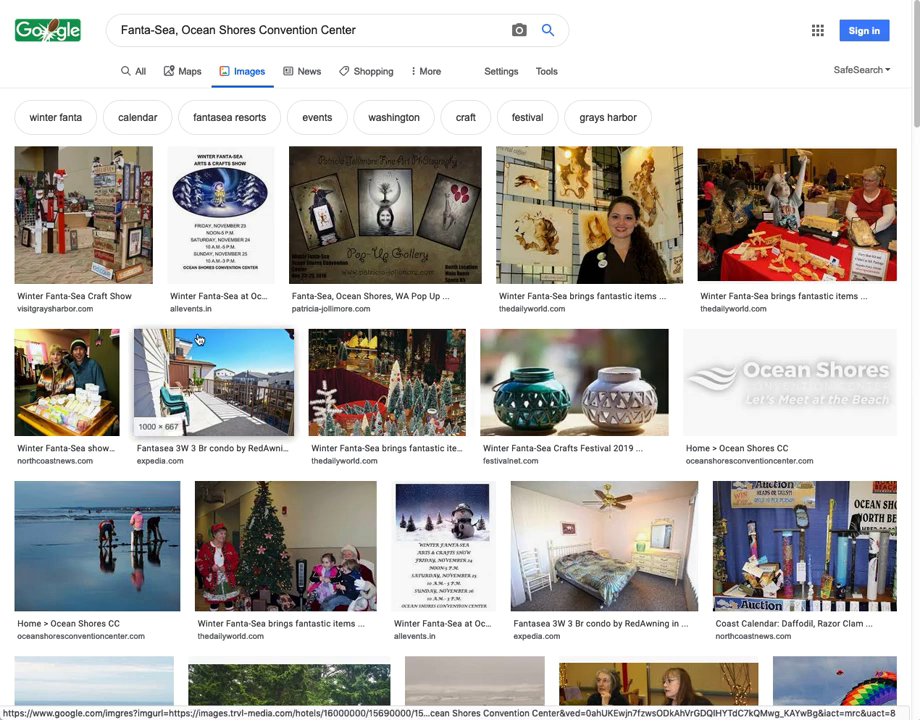
Shorten the image search to "Ocean Shores Convention Center" by removing "Fanta-Sea," and run it
drag(184, 30, 123, 20)
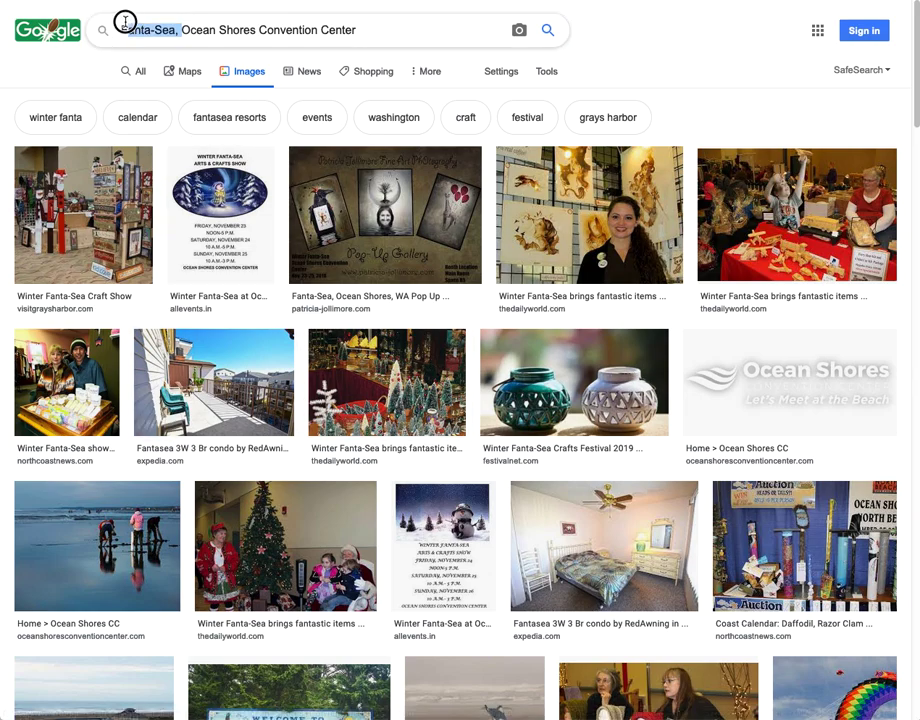
key(BackSpace)
key(Return)
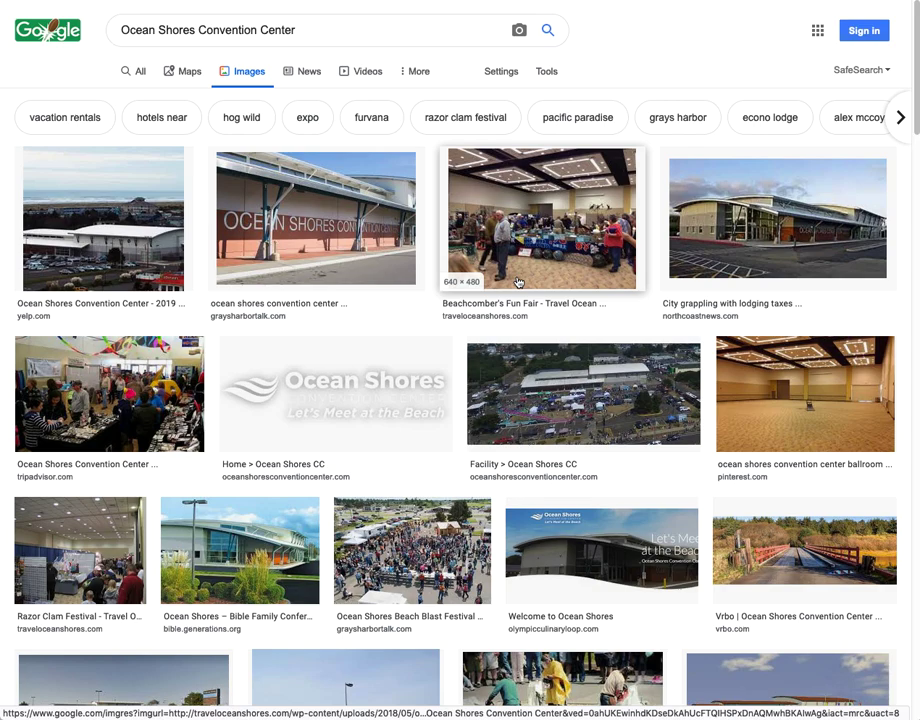
Open the "Services > Ocean Shores CC" entrance picture and the graysharbortalk.com convention center picture in separate new tabs
scroll(518, 283, down, 5)
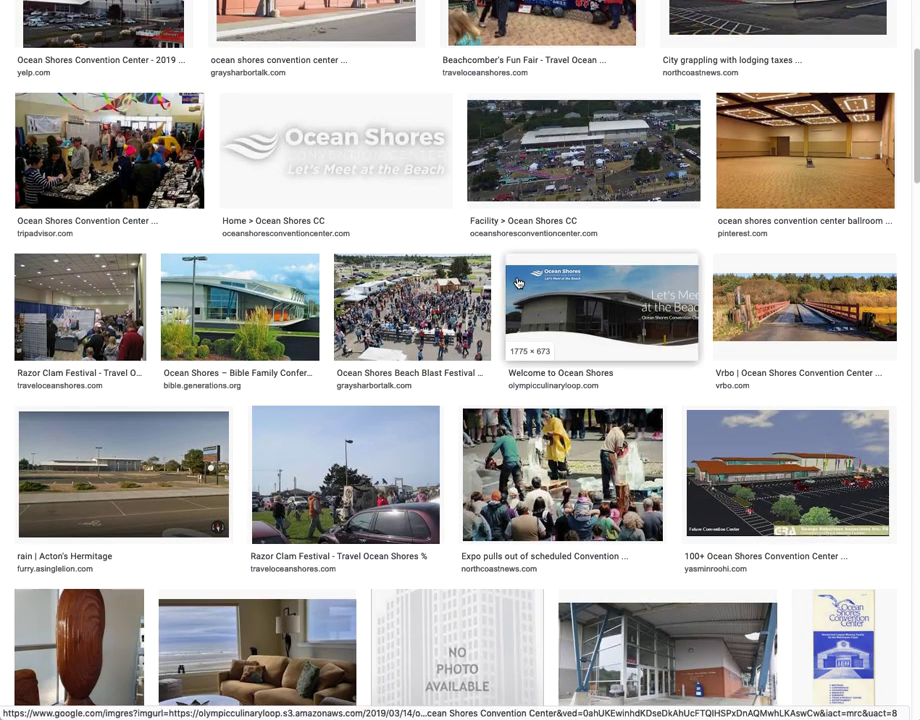
scroll(518, 283, down, 5)
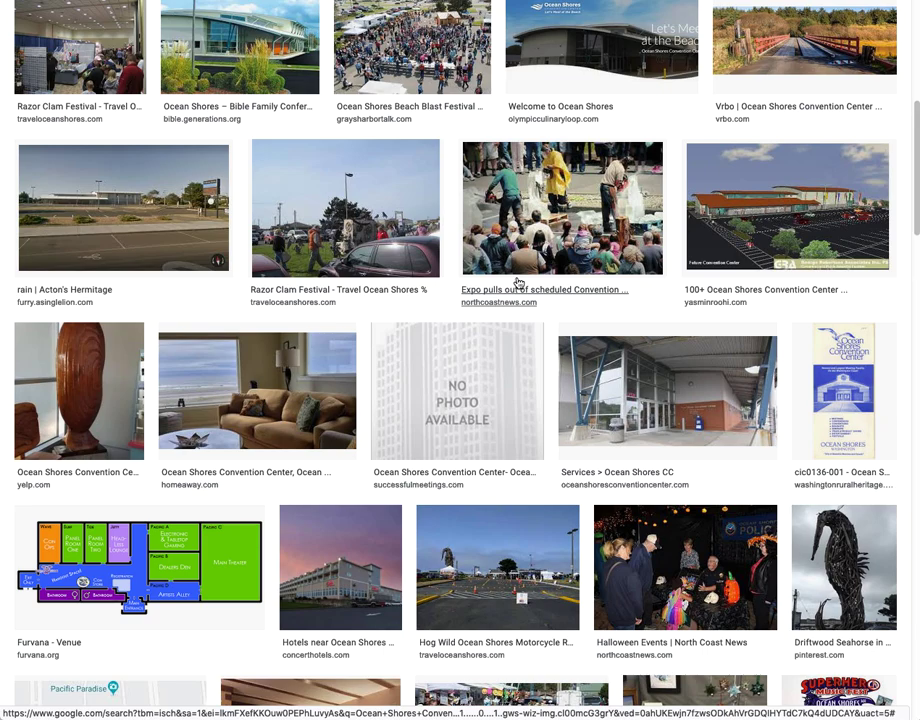
right_click(721, 389)
click(732, 392)
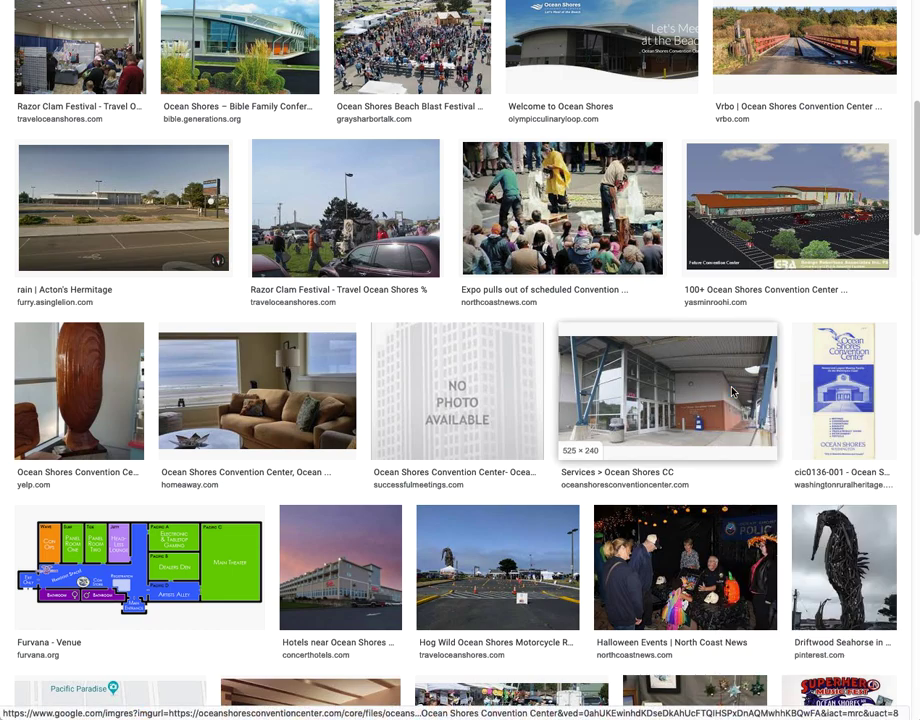
scroll(732, 392, up, 5)
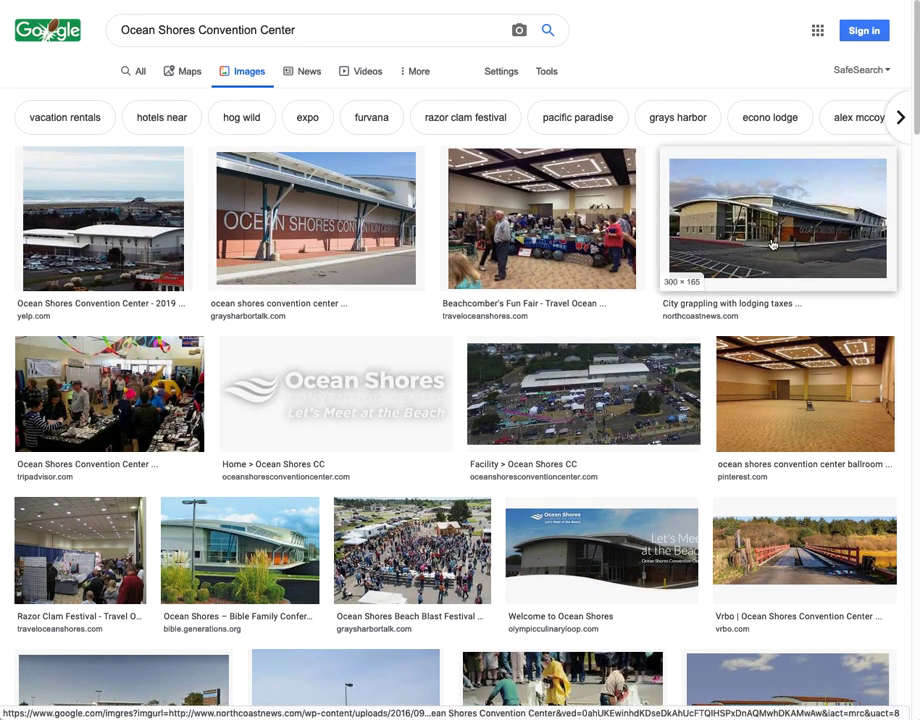
right_click(771, 243)
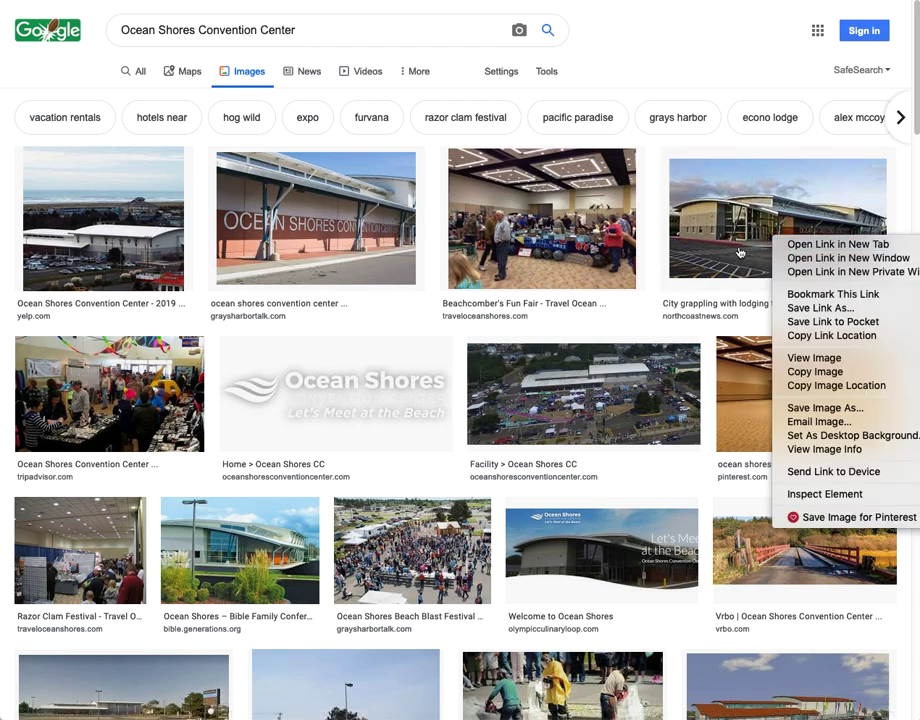
click(637, 322)
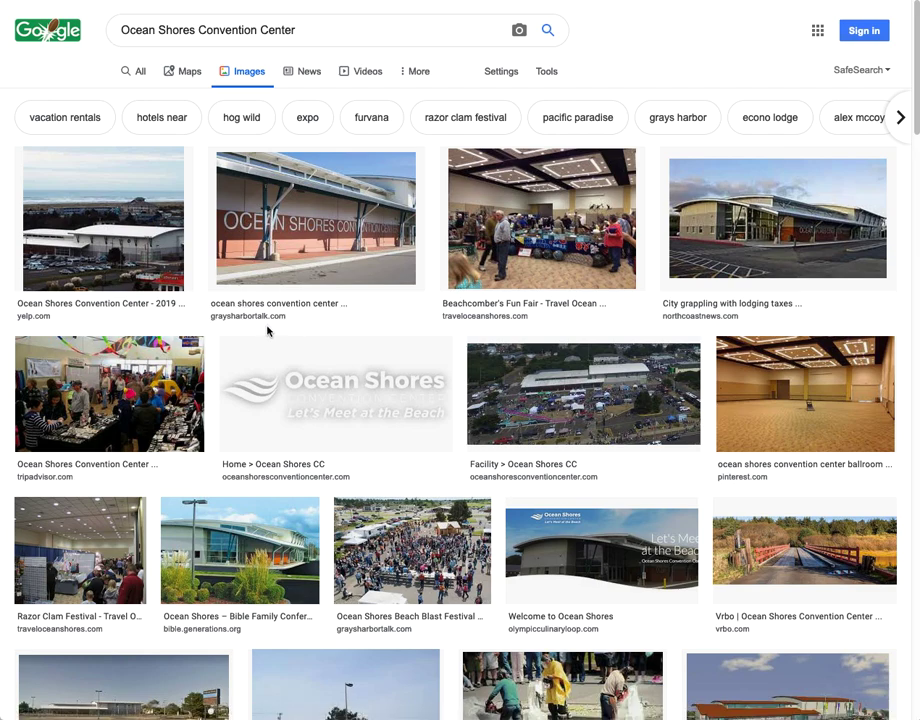
right_click(302, 264)
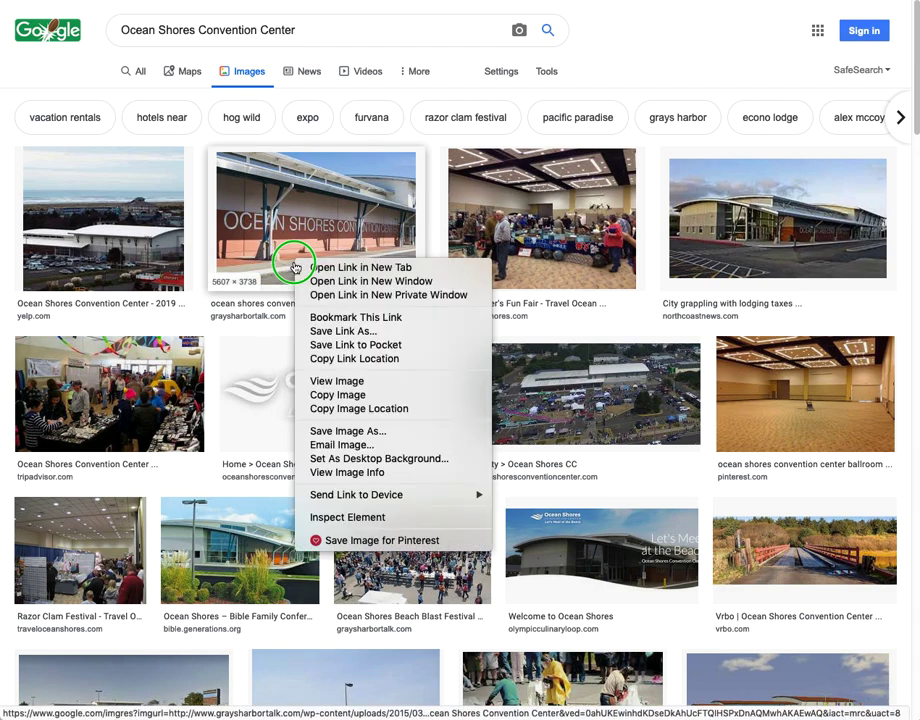
click(330, 268)
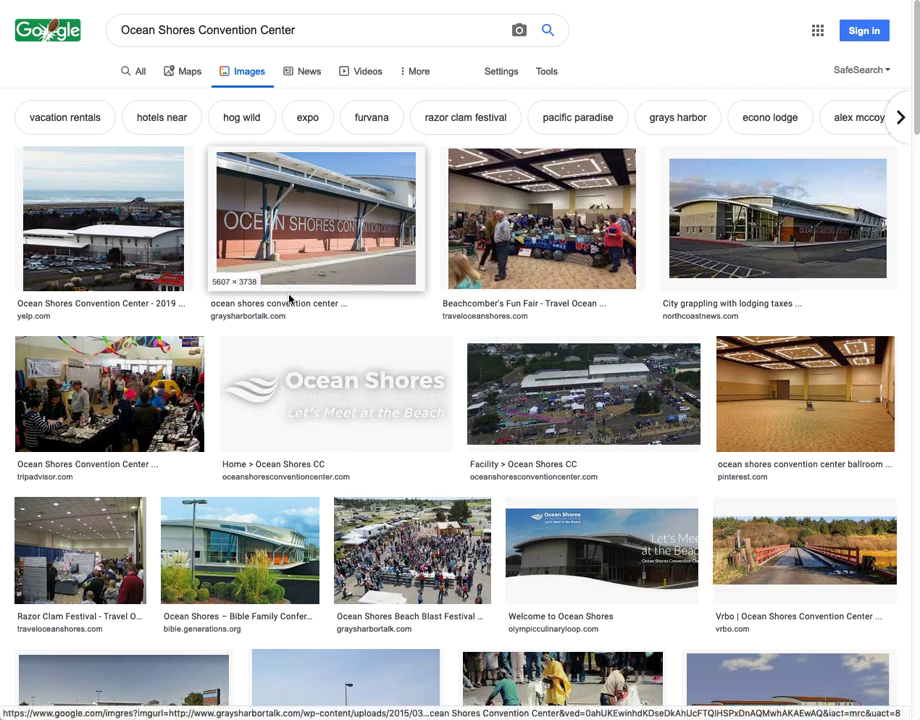
Preview the tripadvisor.com picture of the crowded hall and examine its related images and the remaining search results
click(156, 390)
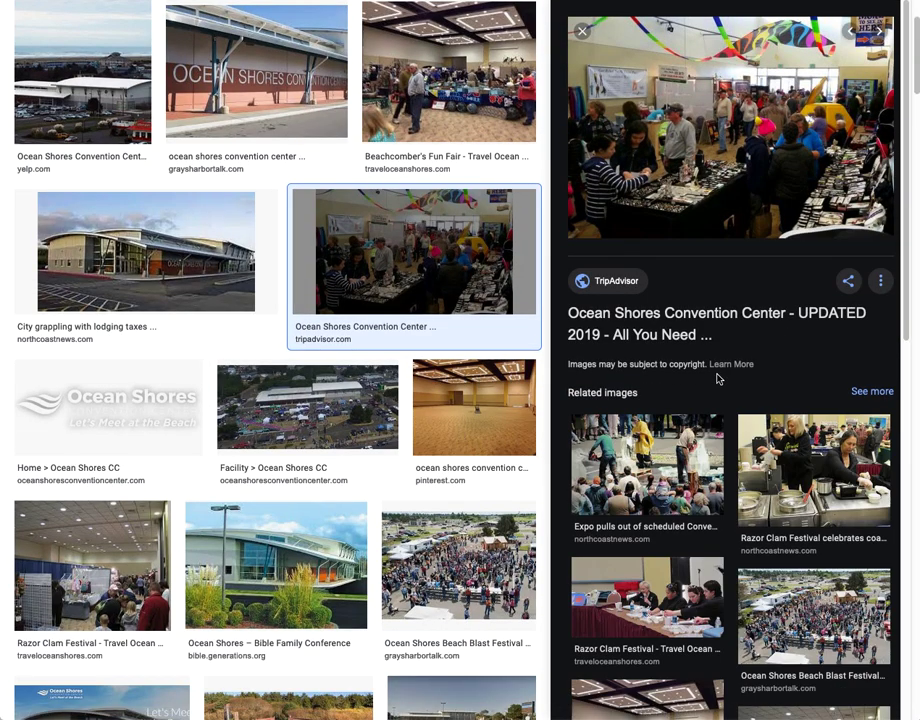
scroll(716, 379, down, 5)
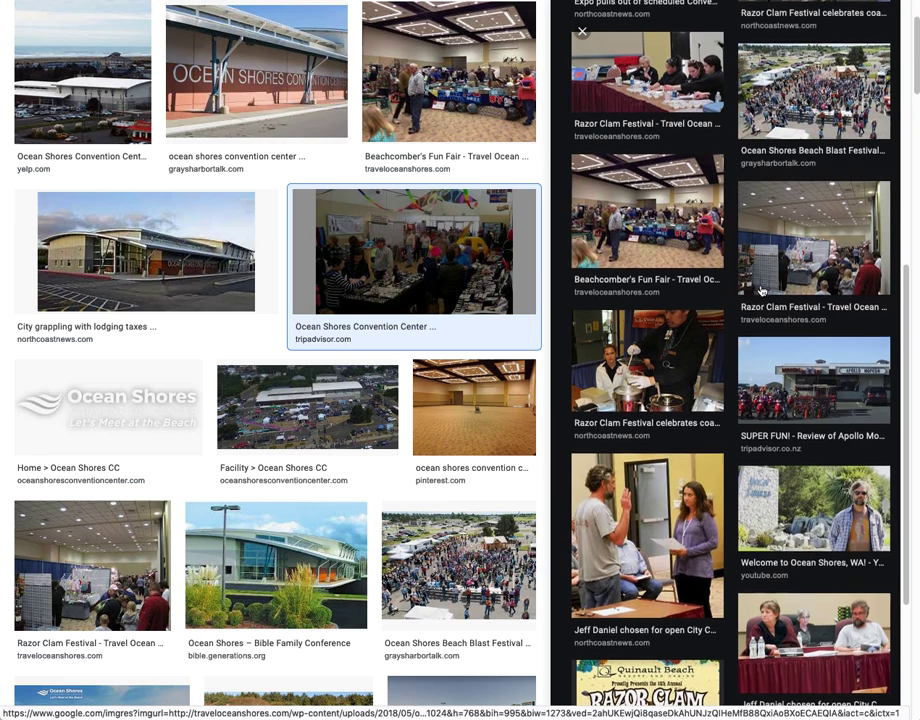
scroll(760, 291, down, 3)
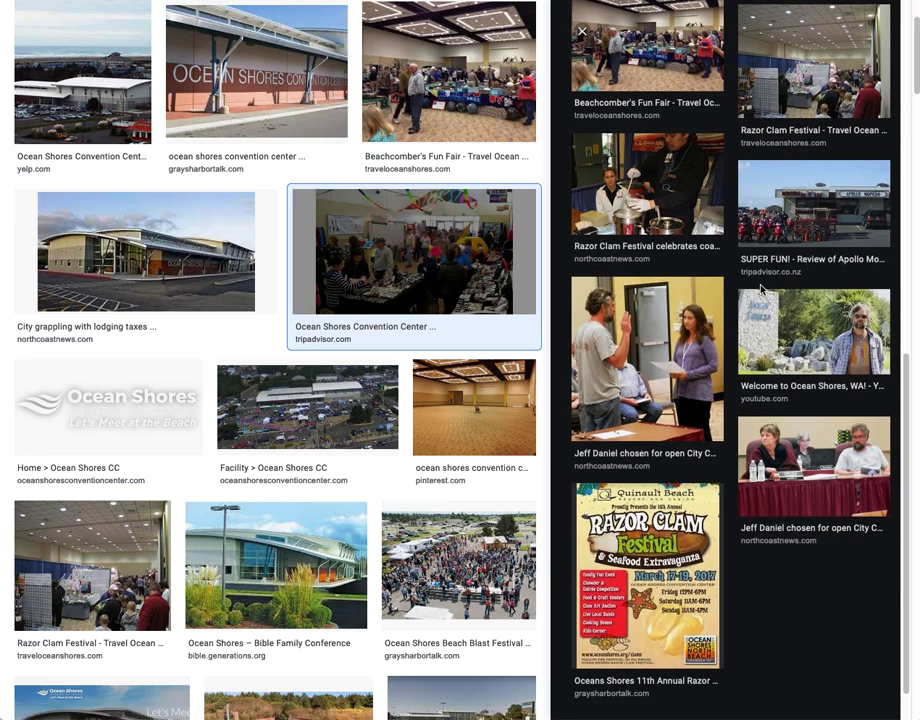
scroll(760, 289, up, 5)
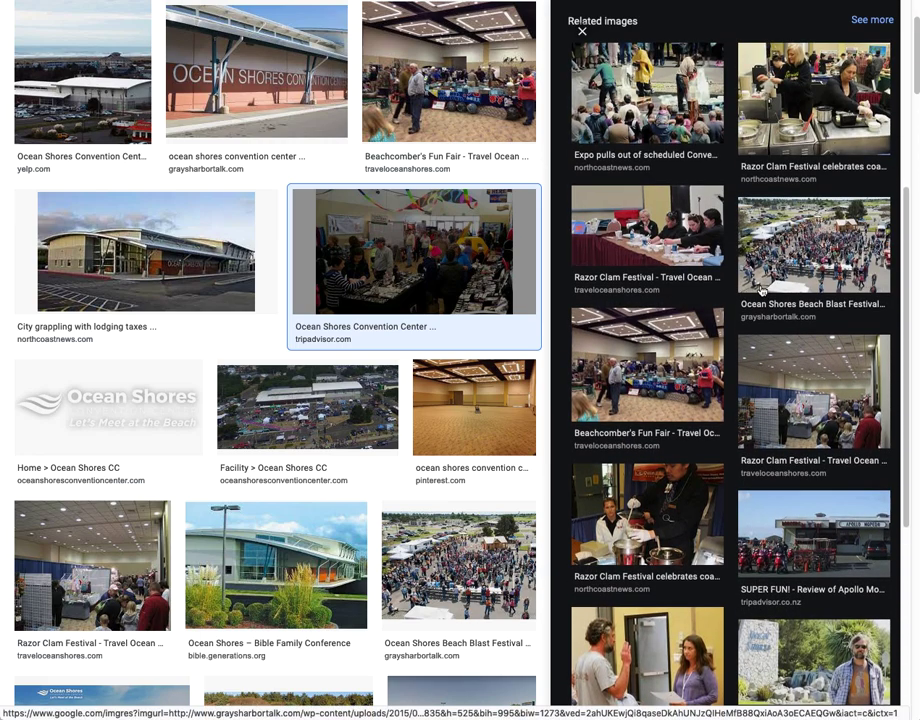
scroll(760, 290, up, 4)
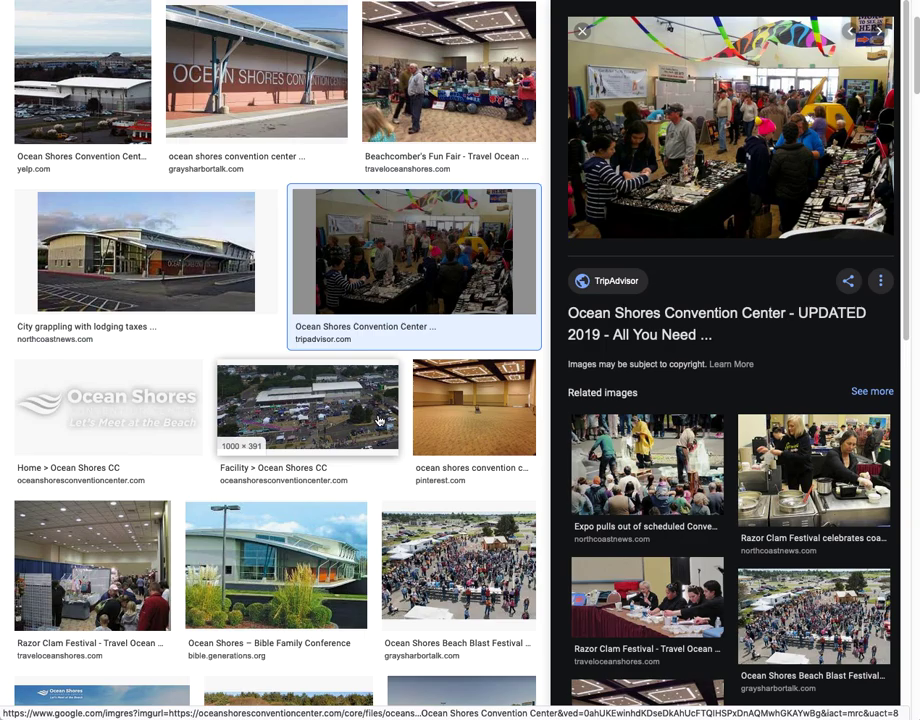
scroll(378, 420, down, 2)
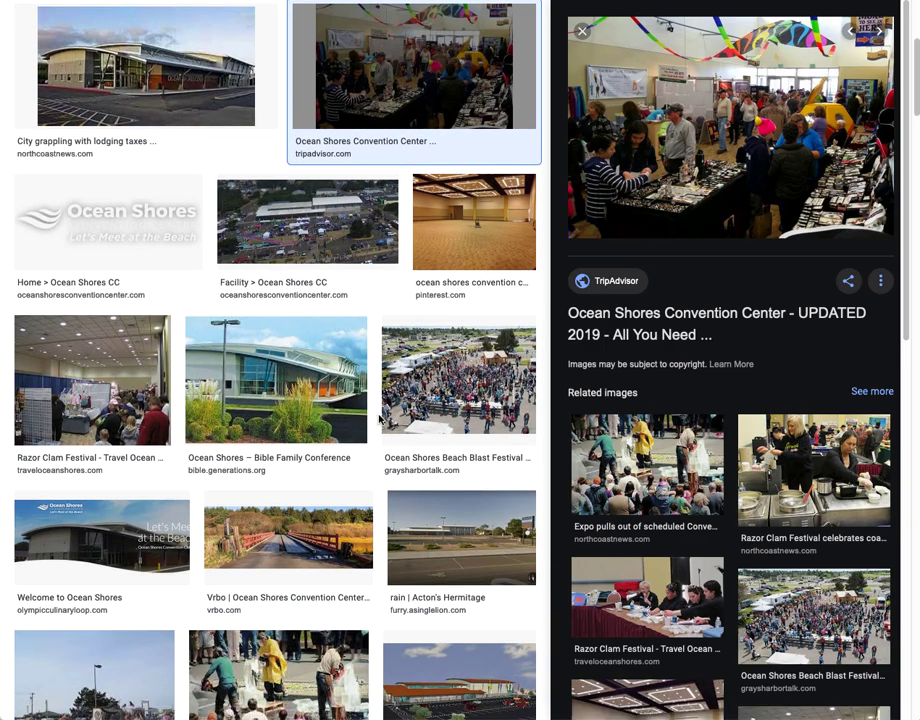
scroll(379, 419, down, 1)
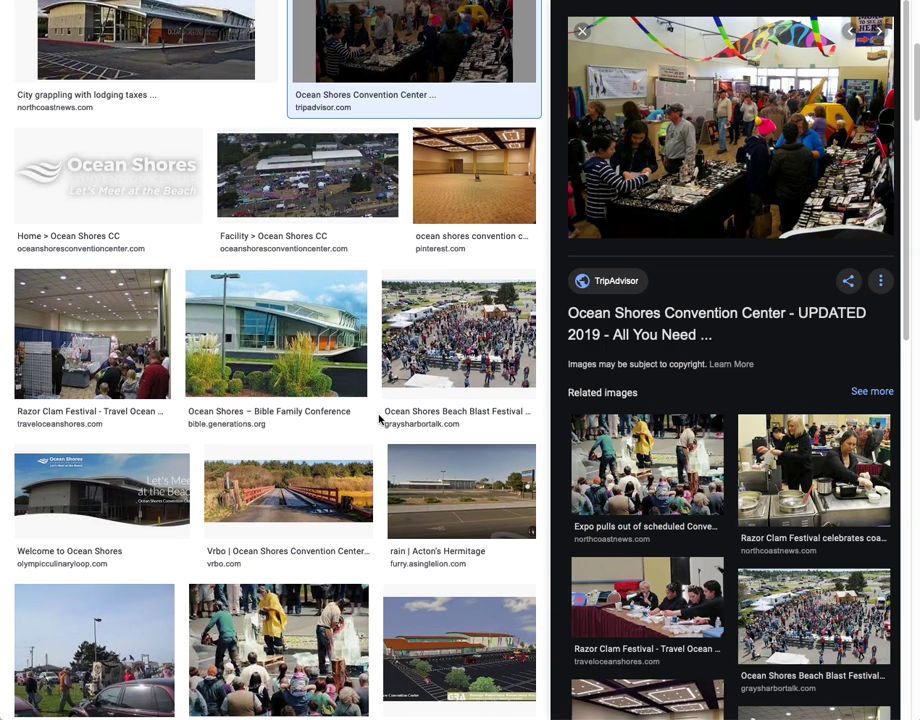
scroll(379, 419, down, 2)
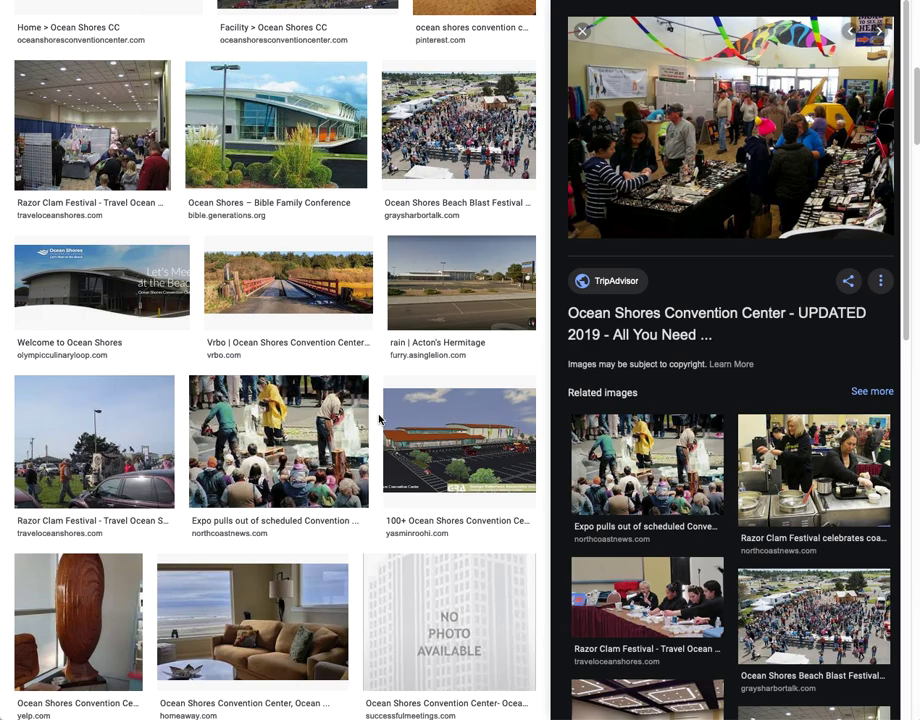
scroll(379, 419, down, 3)
scroll(382, 421, down, 5)
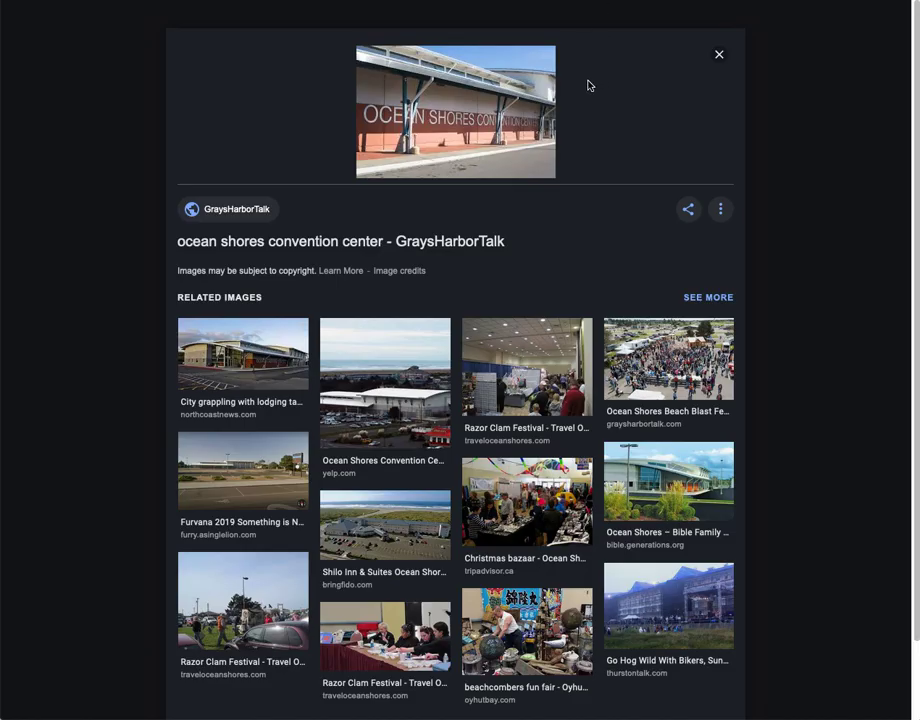
Examine the GraysHarborTalk source page of the convention center picture, then leave it for the "Services > Ocean Shores CC" image result
click(501, 78)
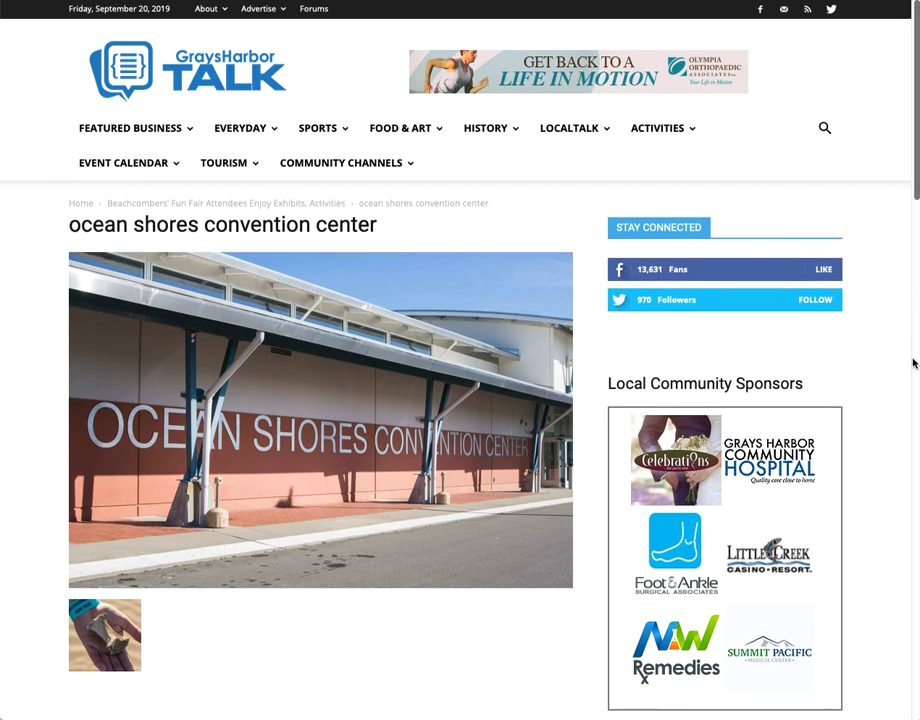
scroll(912, 363, down, 3)
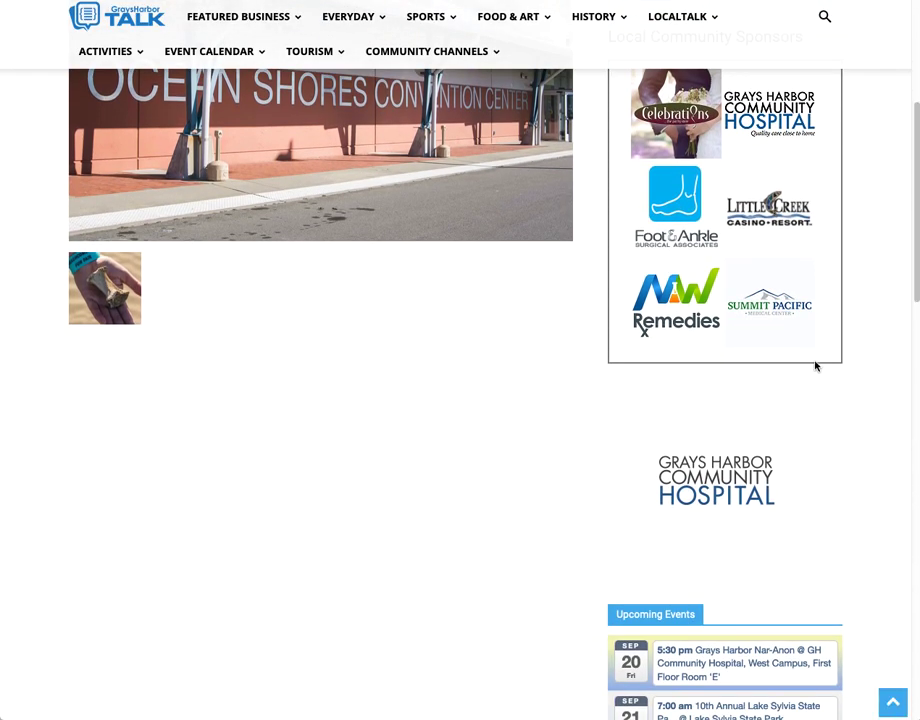
scroll(815, 366, up, 4)
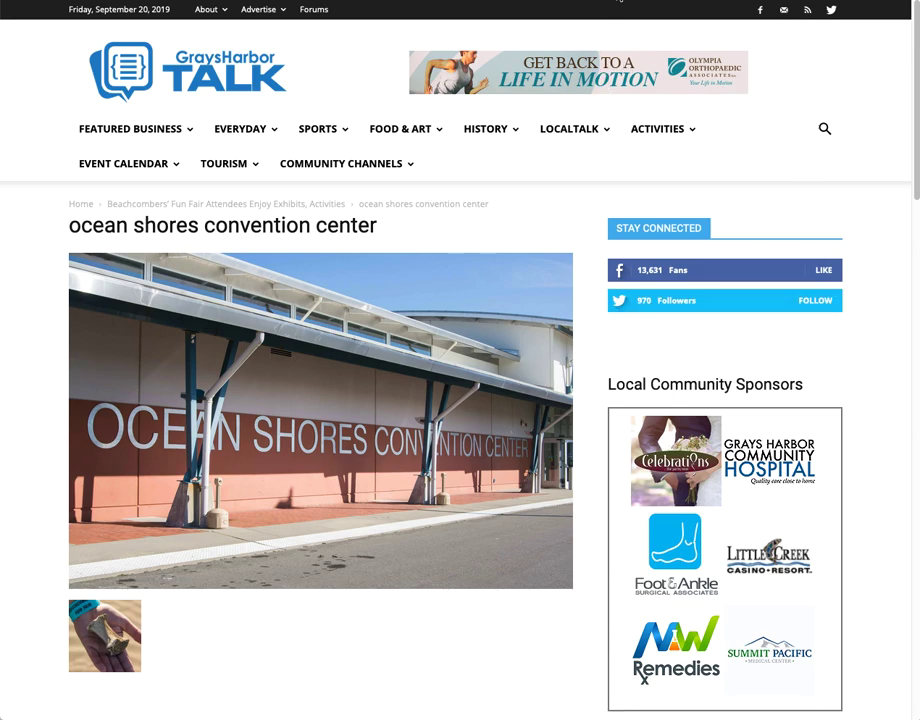
key(alt+Left)
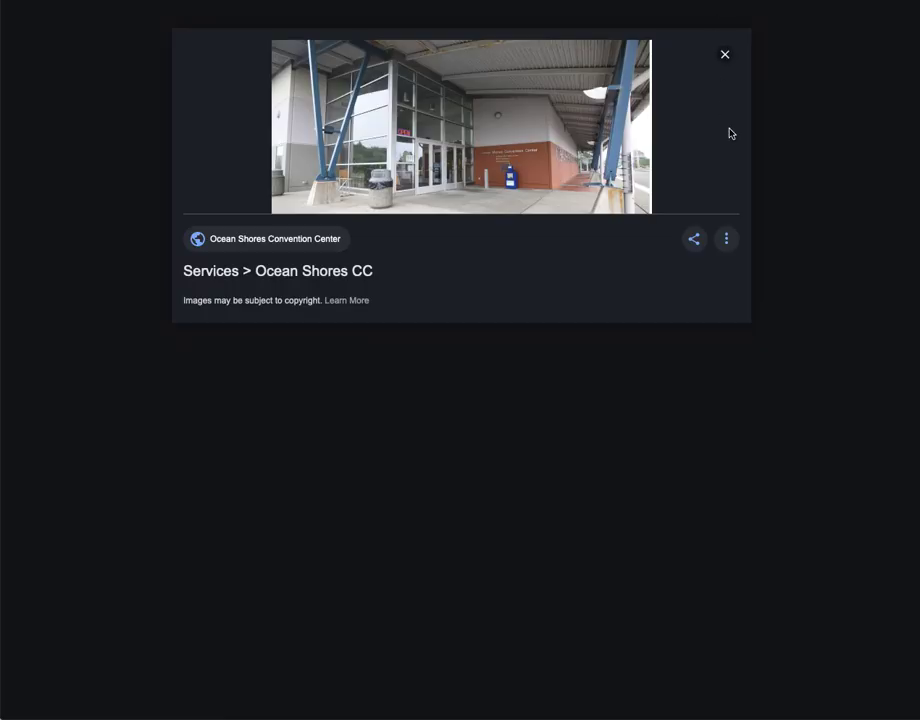
Open the convention center's Services page from the entrance picture, look through its photos, and go to the site's Facility page
click(524, 123)
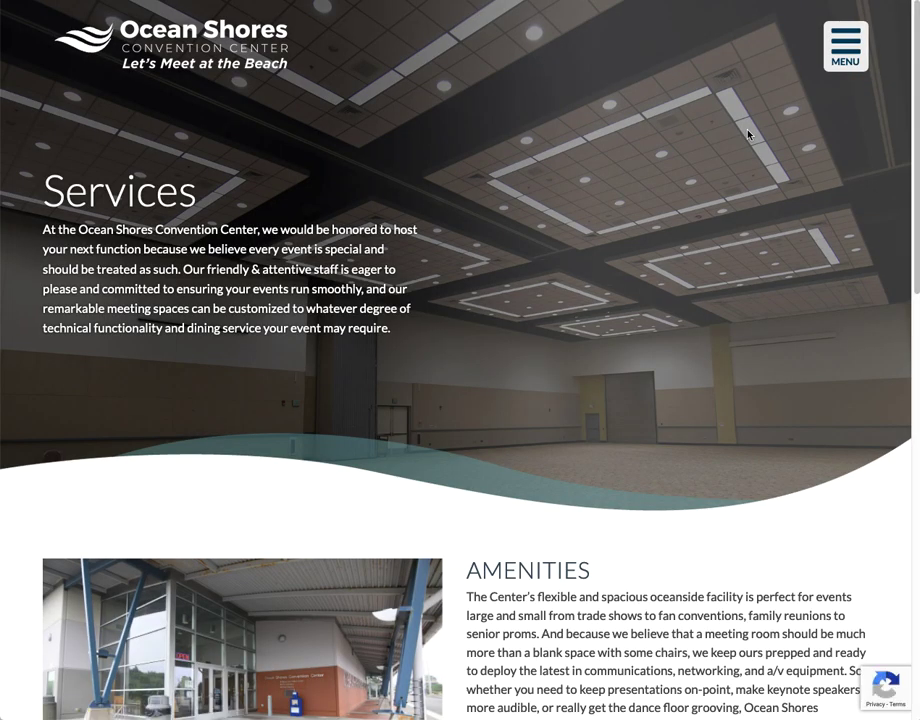
scroll(714, 272, down, 3)
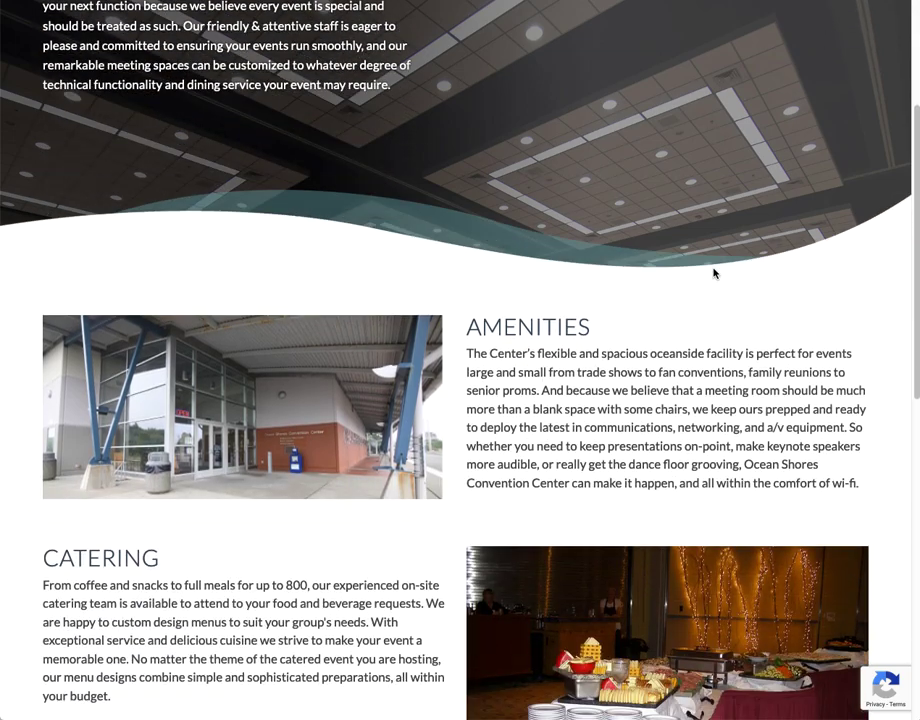
scroll(714, 272, down, 3)
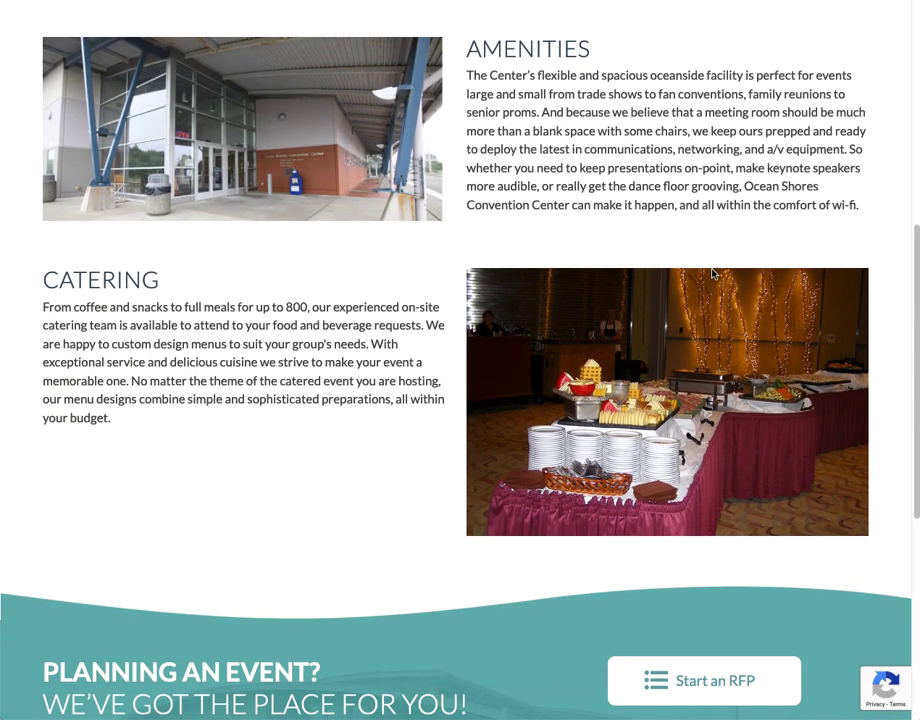
scroll(712, 273, down, 4)
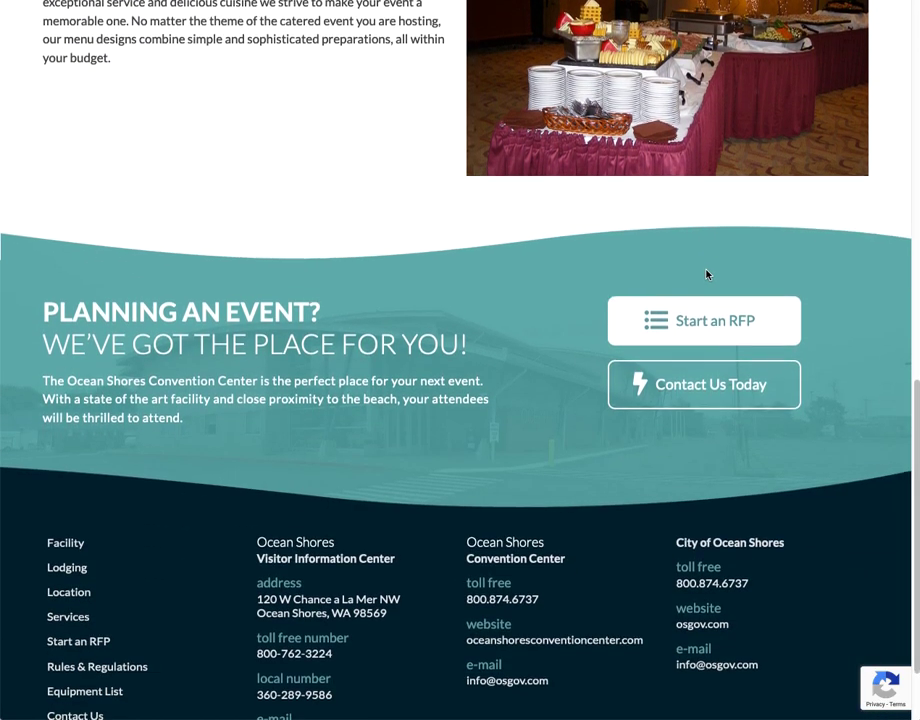
scroll(705, 273, down, 2)
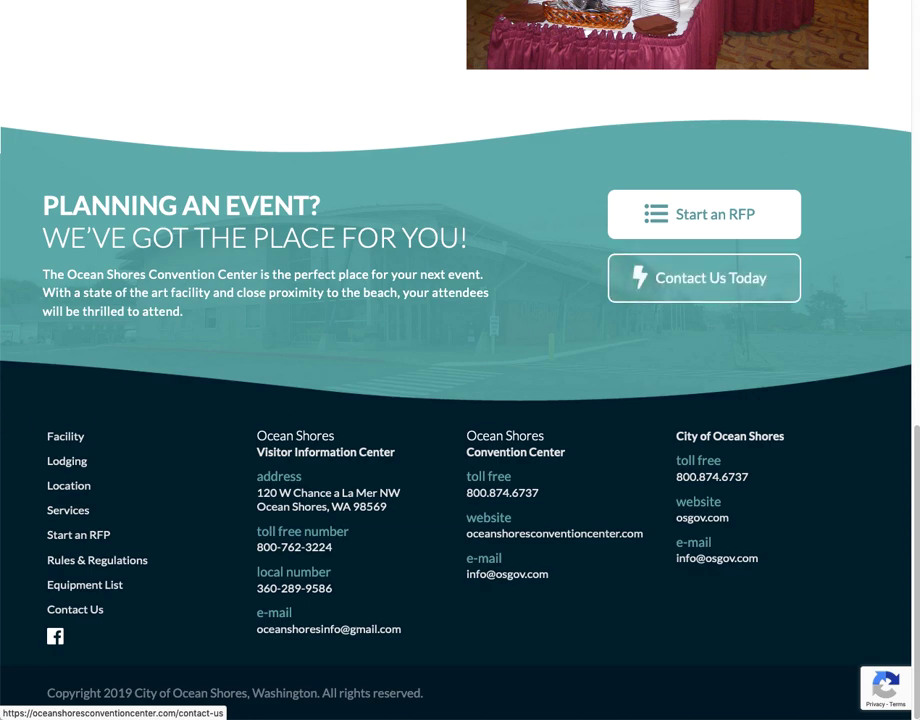
click(58, 439)
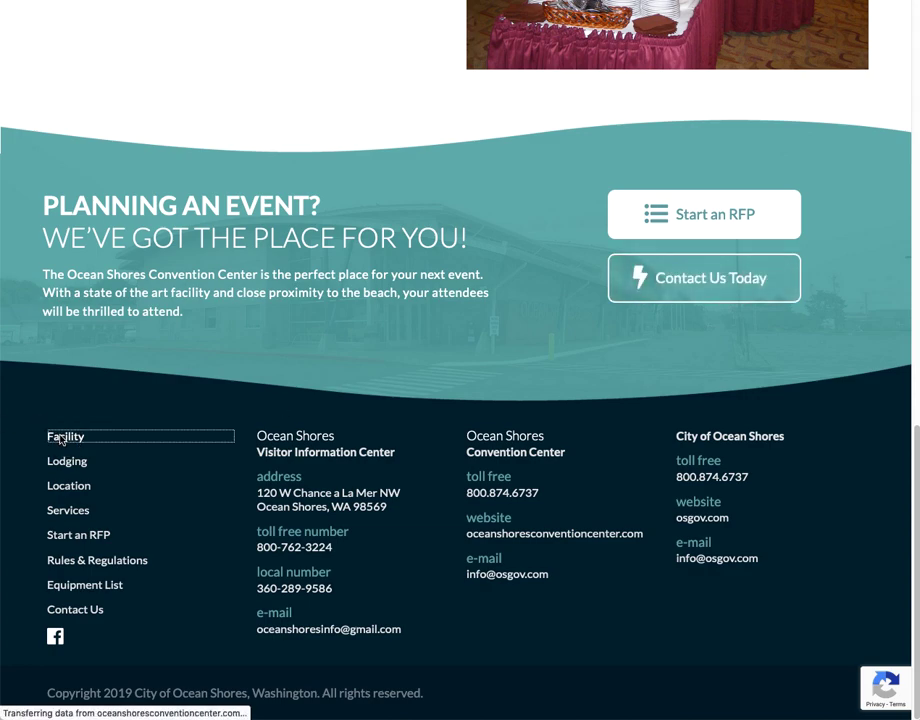
Look through the Facility page's photos of the convention center and go to the site's Location page
scroll(362, 432, down, 6)
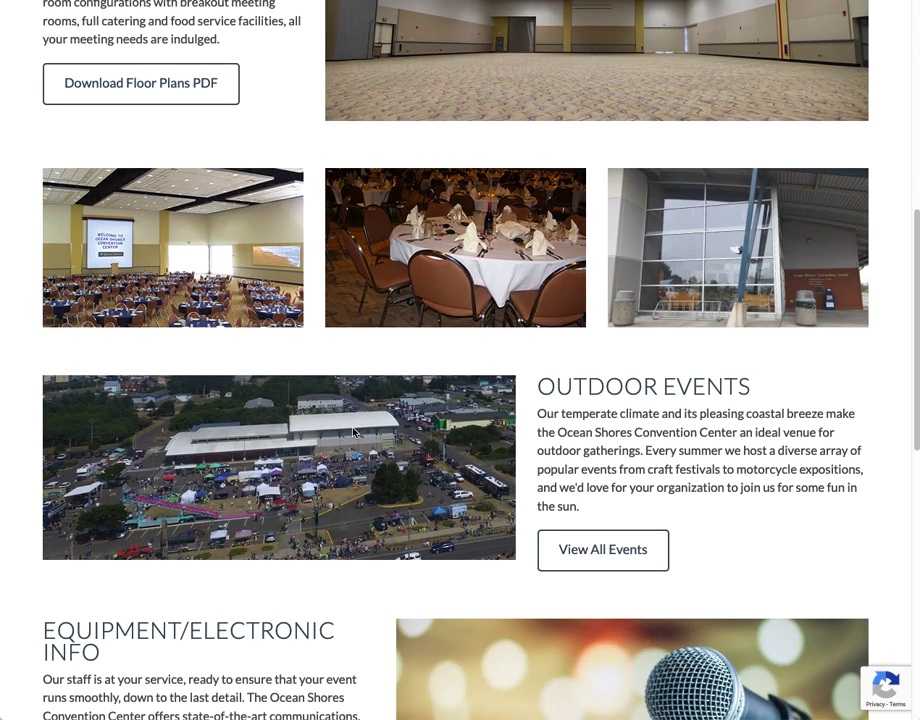
scroll(353, 432, down, 5)
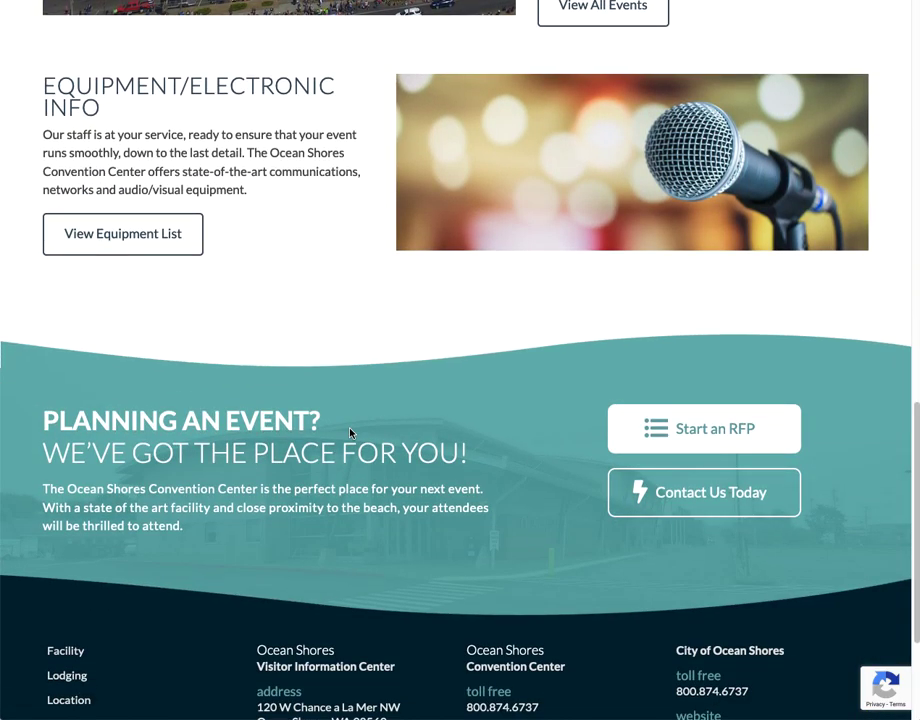
scroll(350, 432, down, 2)
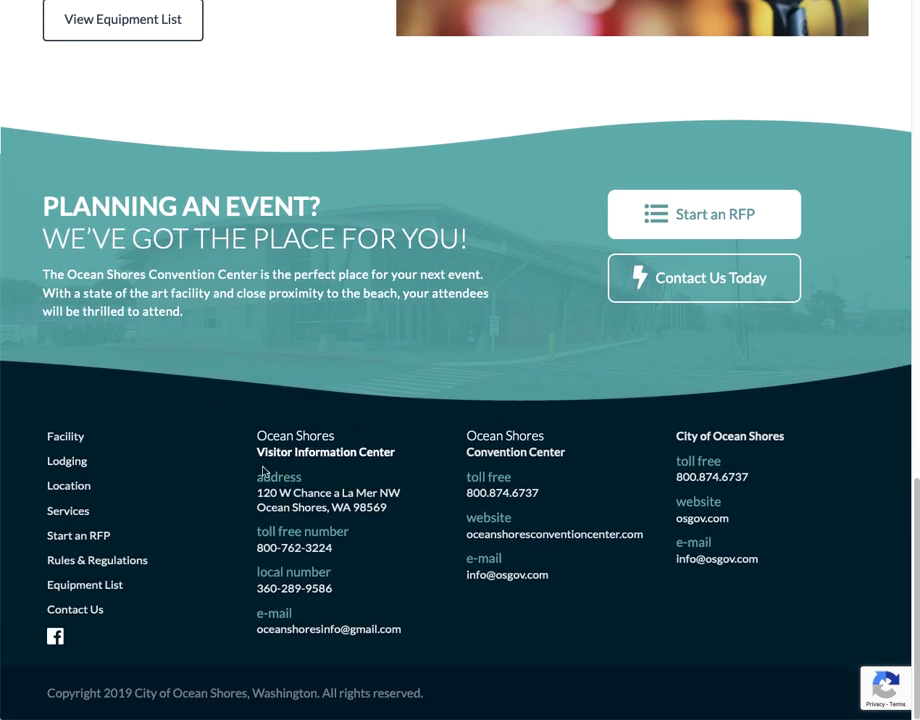
click(75, 490)
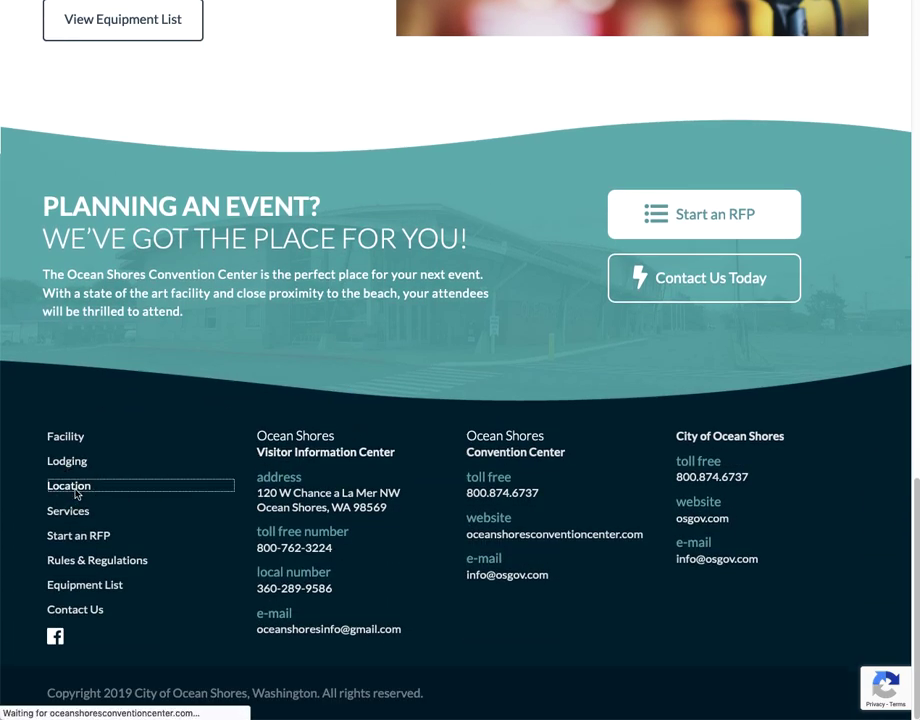
Play the Convention Center Orbit video on the Location page and look over the rest of the page
scroll(407, 419, down, 3)
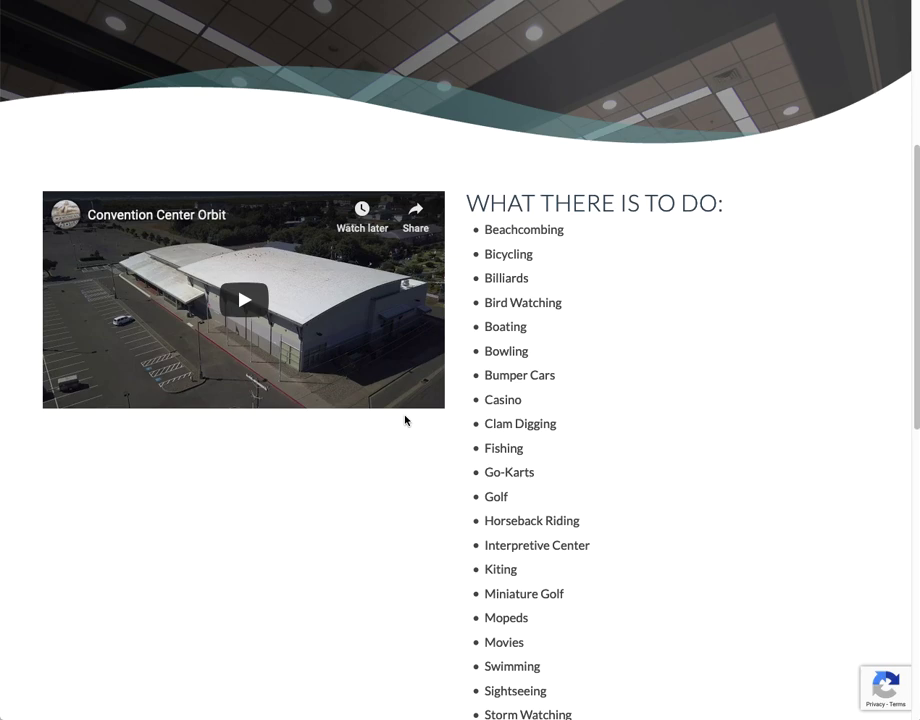
click(247, 305)
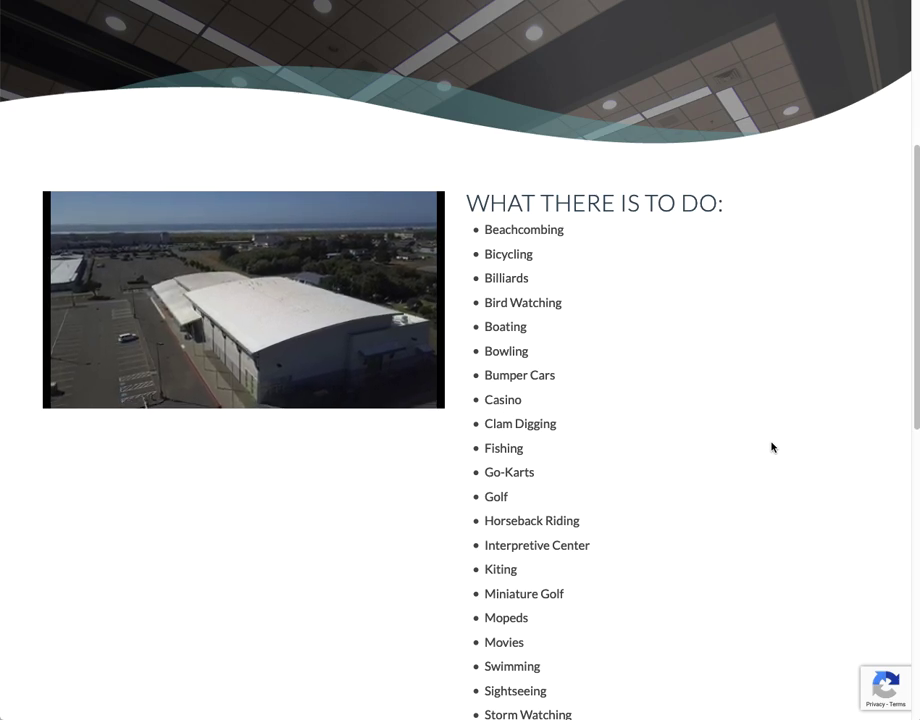
scroll(772, 447, down, 4)
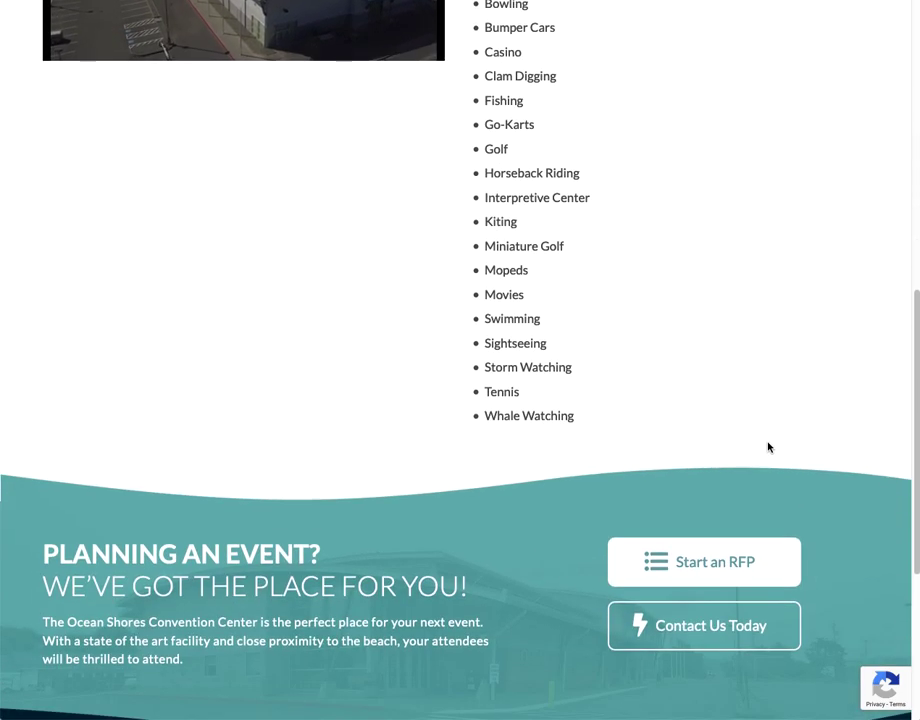
scroll(769, 447, up, 3)
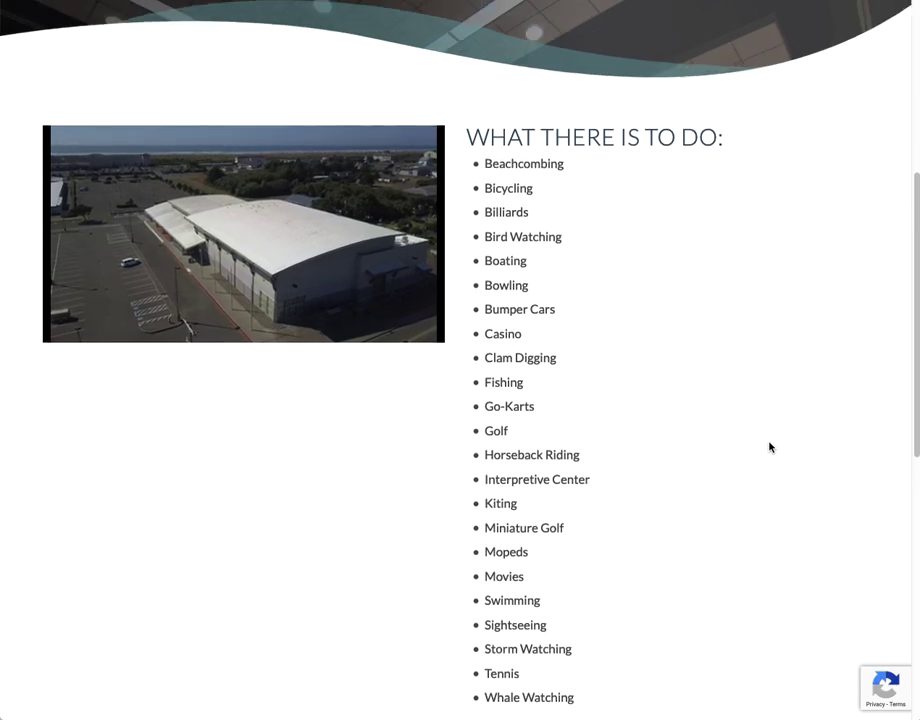
View the Location page's source code, find the YouTube embed address in the iframe, and open it
key(super+alt+u)
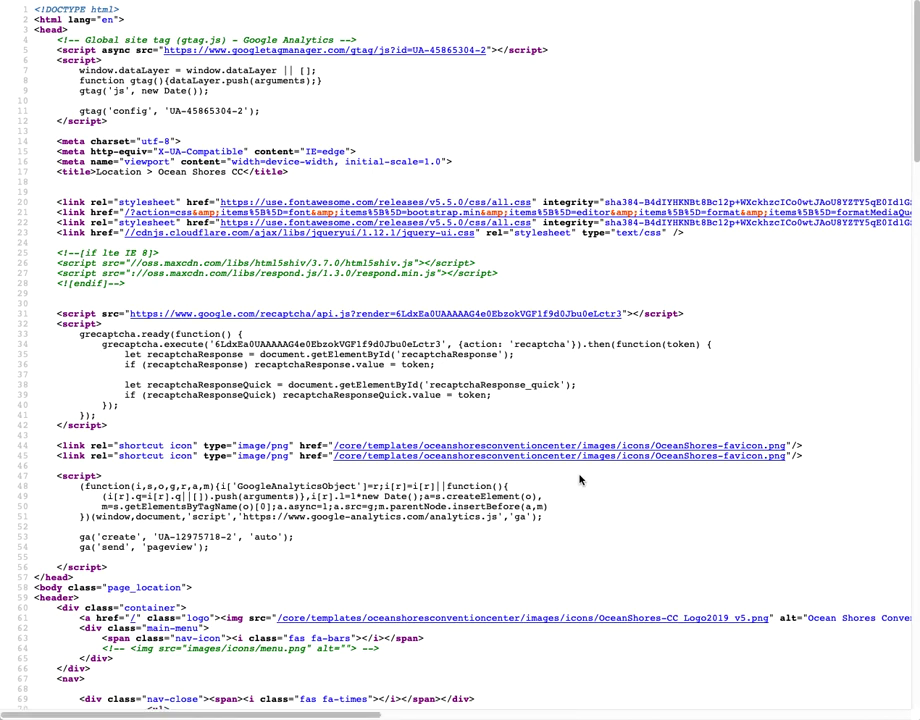
scroll(579, 480, down, 5)
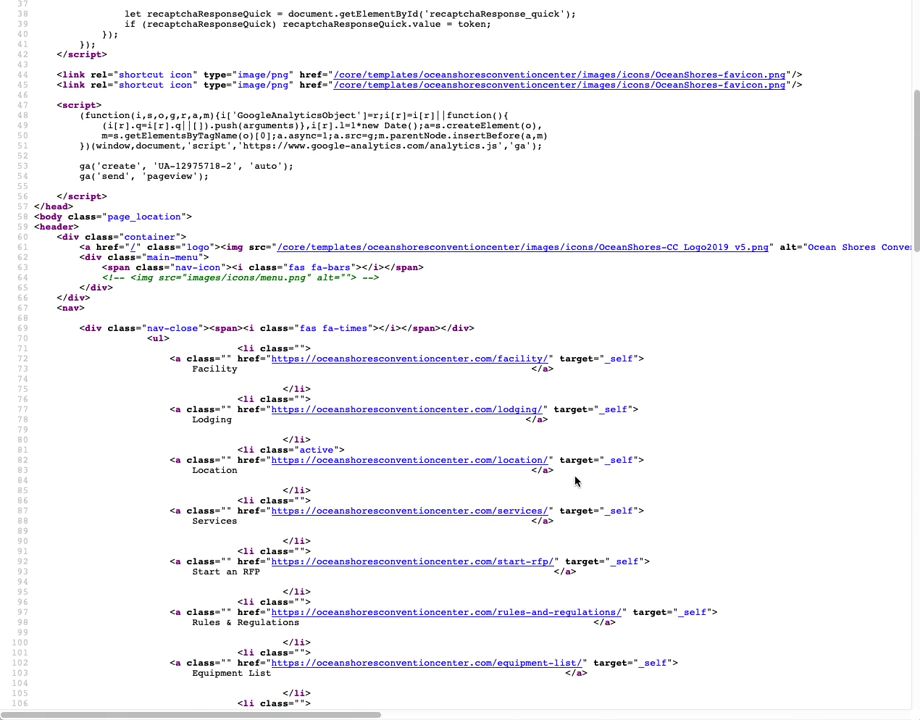
scroll(640, 397, down, 5)
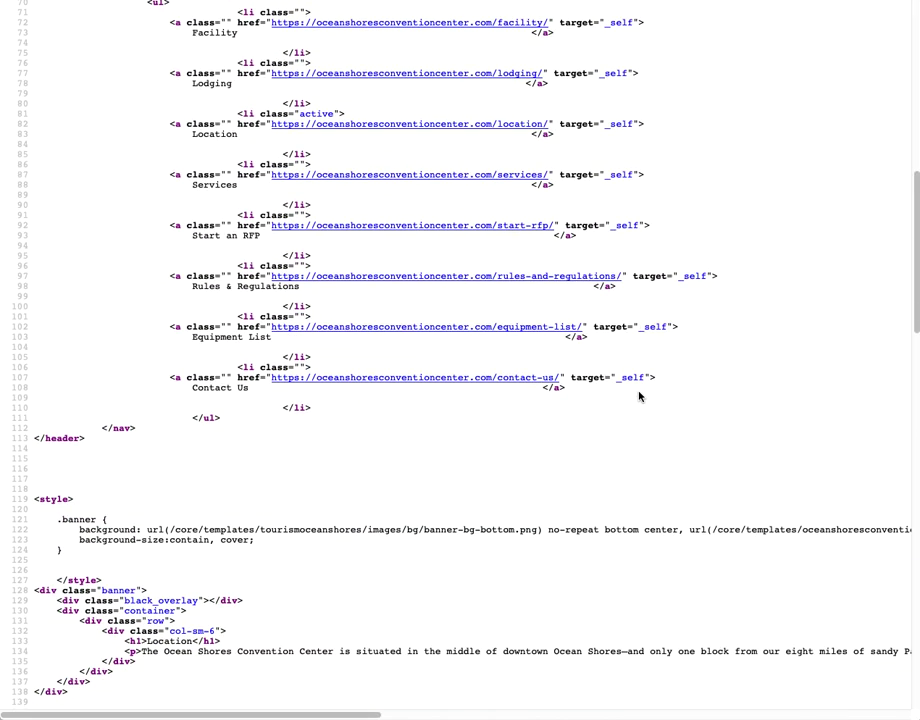
scroll(640, 397, down, 10)
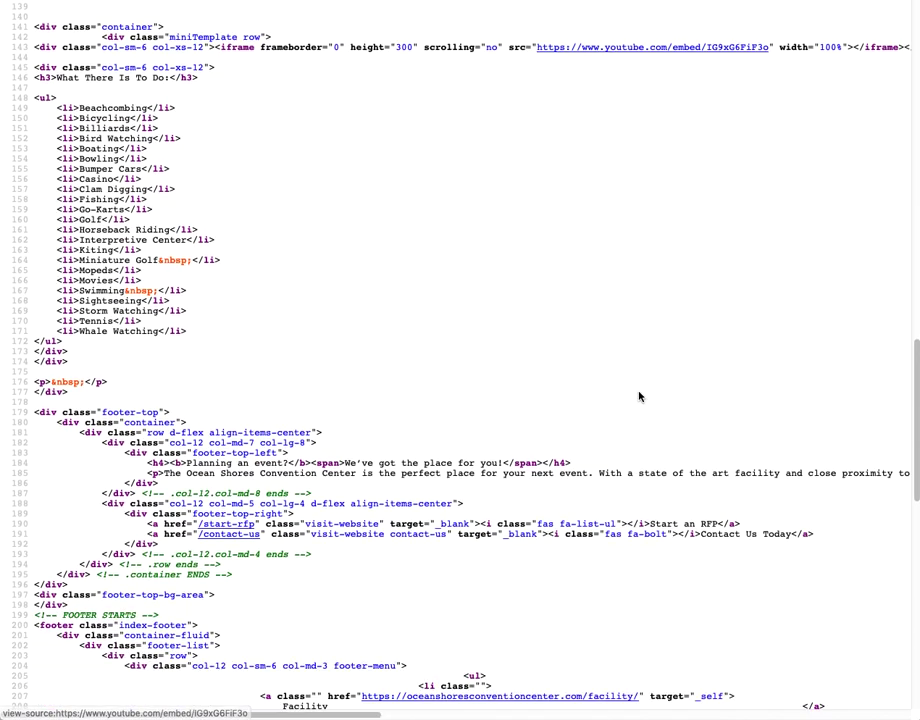
scroll(640, 397, up, 4)
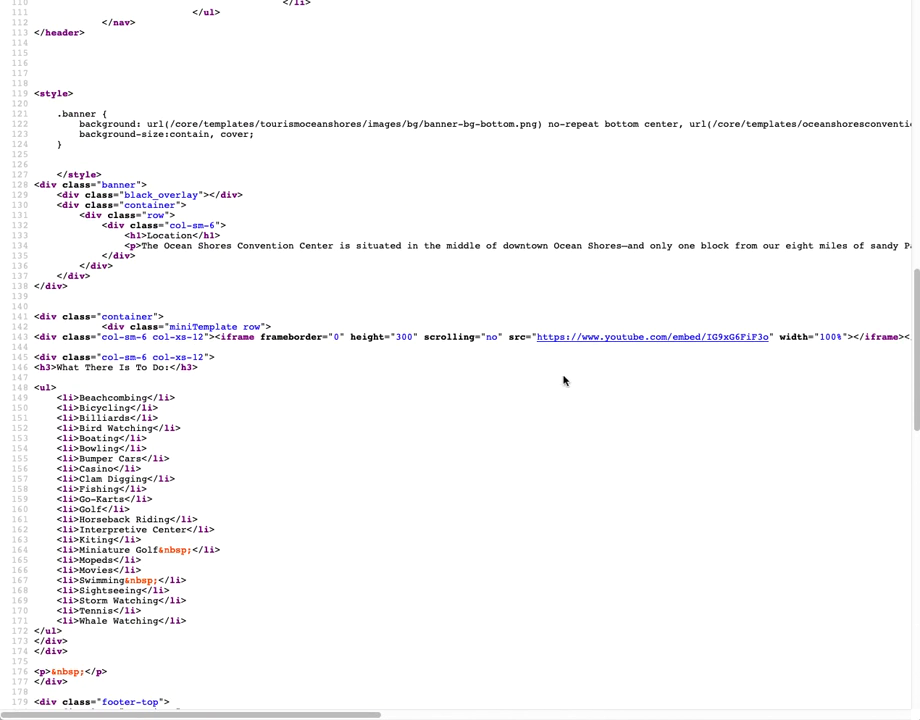
click(558, 340)
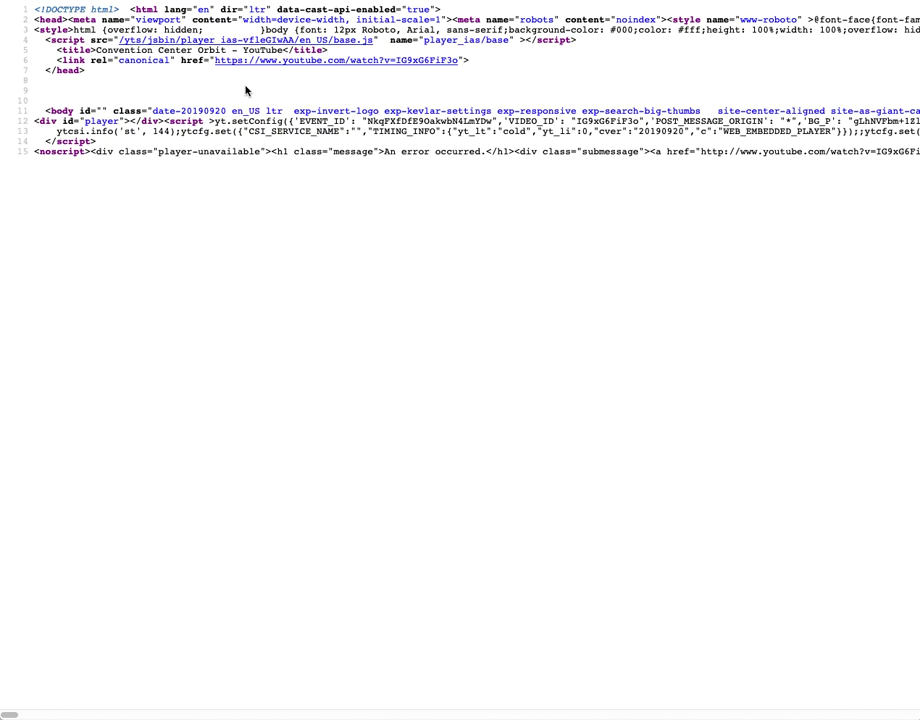
Copy the canonical YouTube watch address from the embed page's source and load it in the browser
click(284, 62)
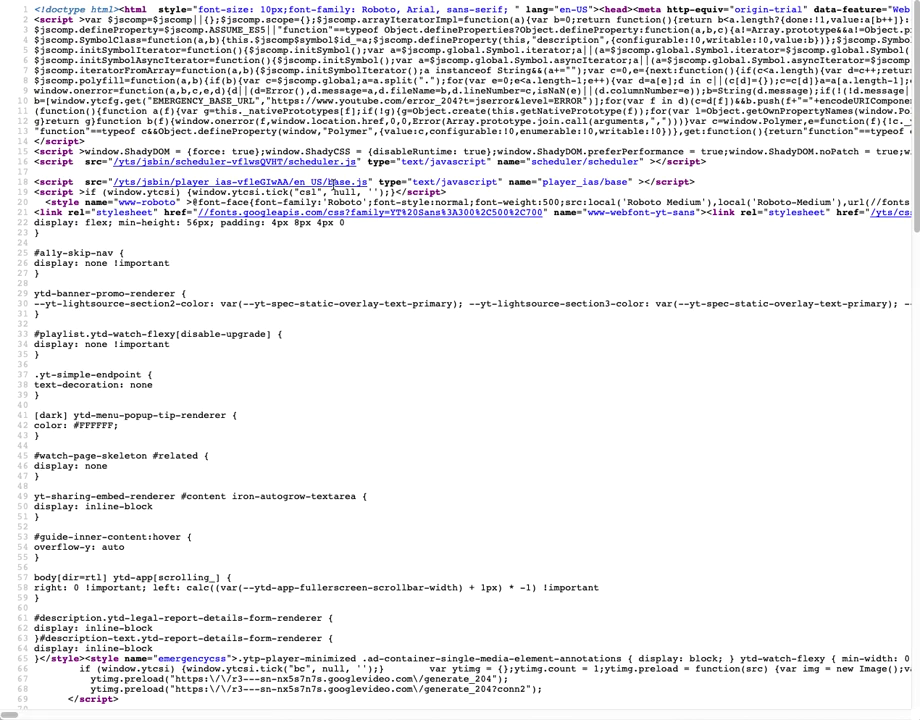
key(super+Left)
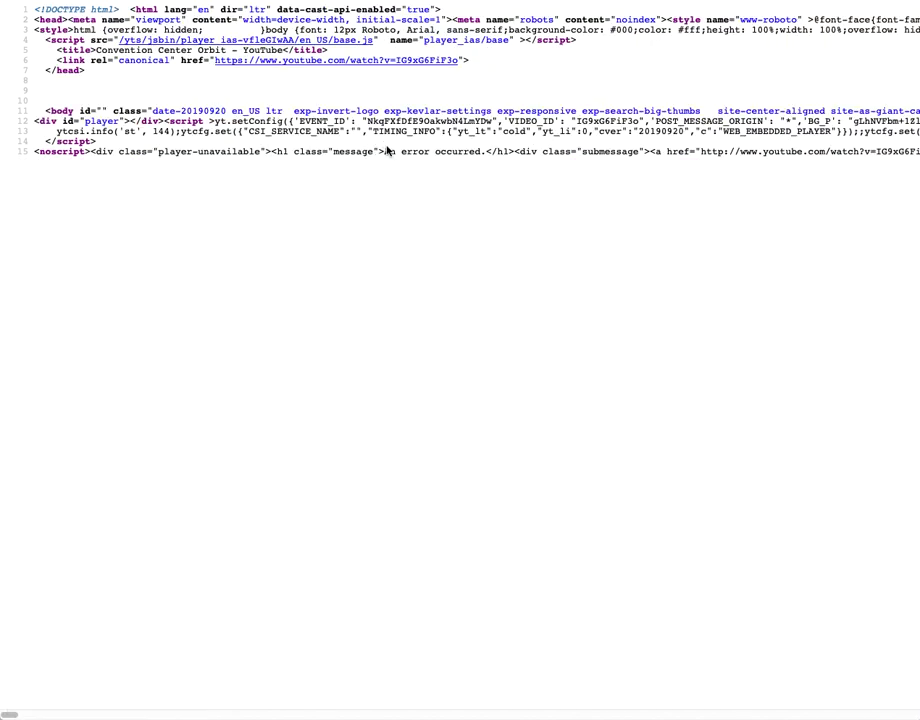
drag(456, 62, 217, 65)
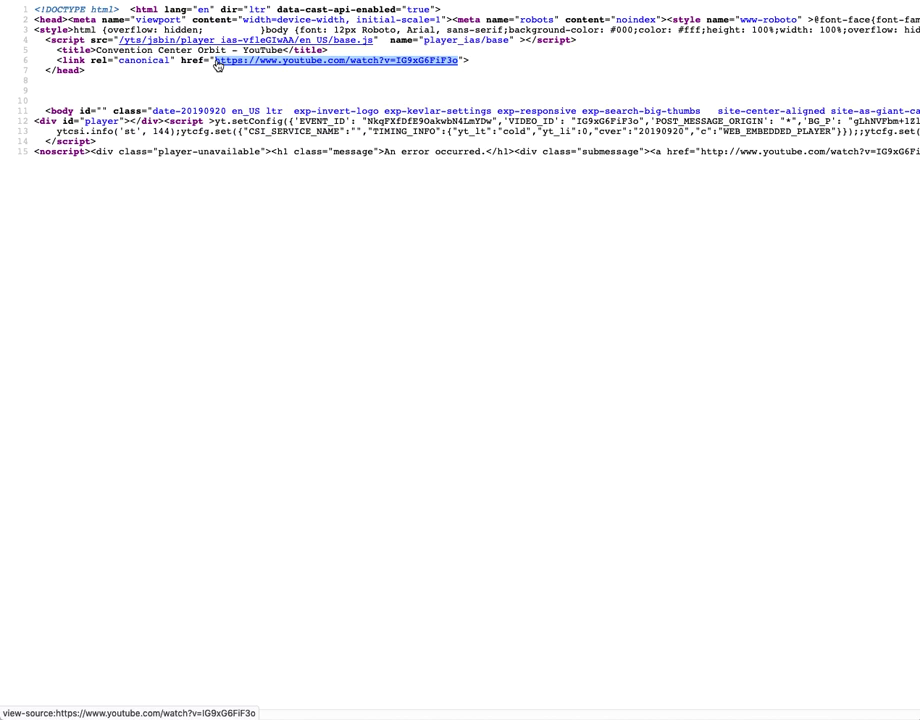
key(super+c)
key(super+l)
key(super+v)
key(Return)
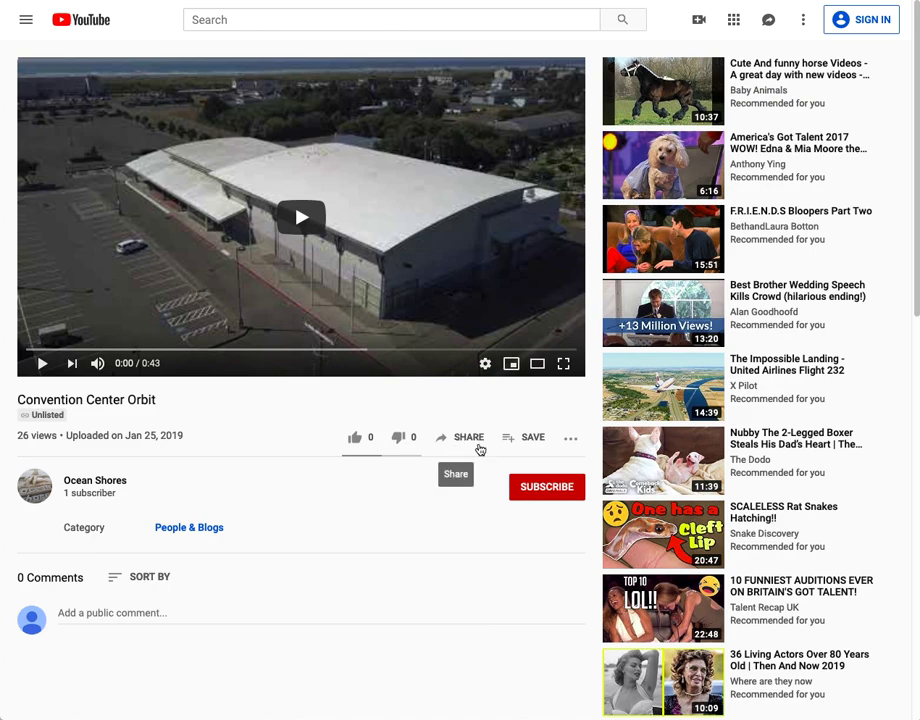
click(463, 440)
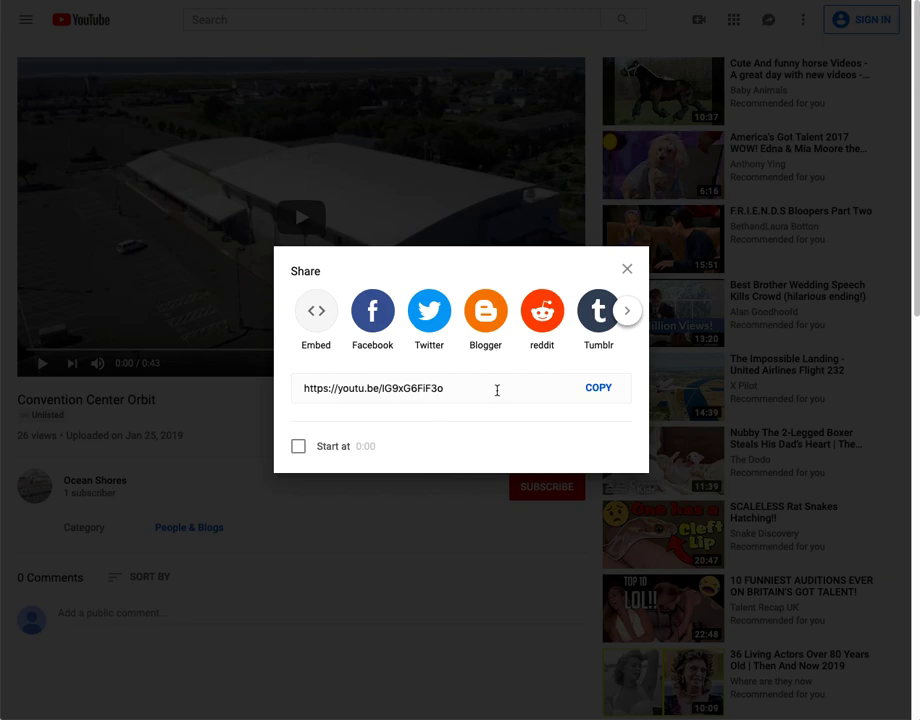
click(424, 393)
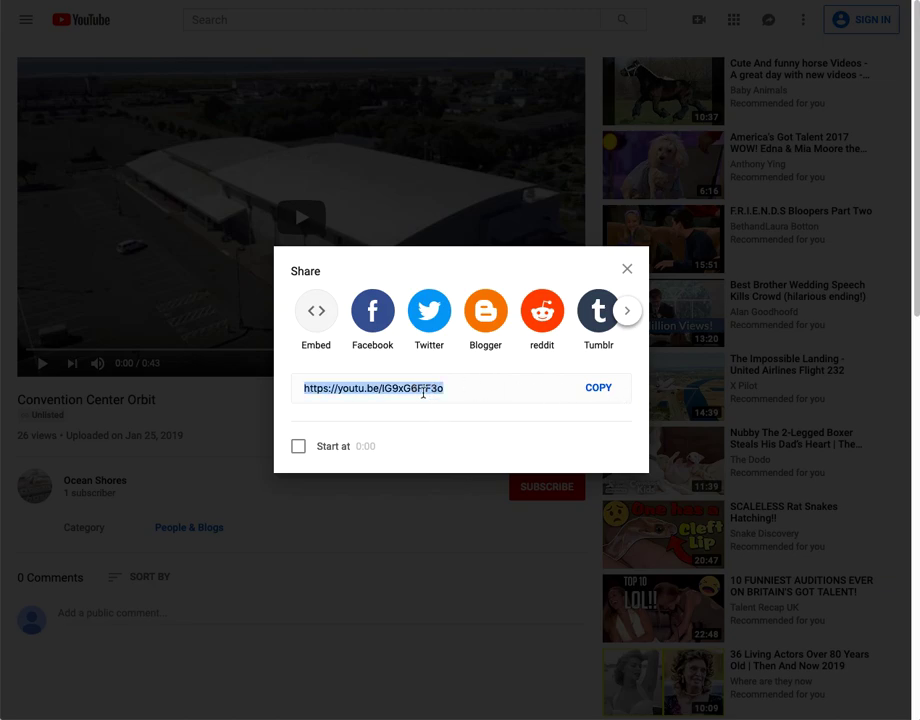
click(322, 319)
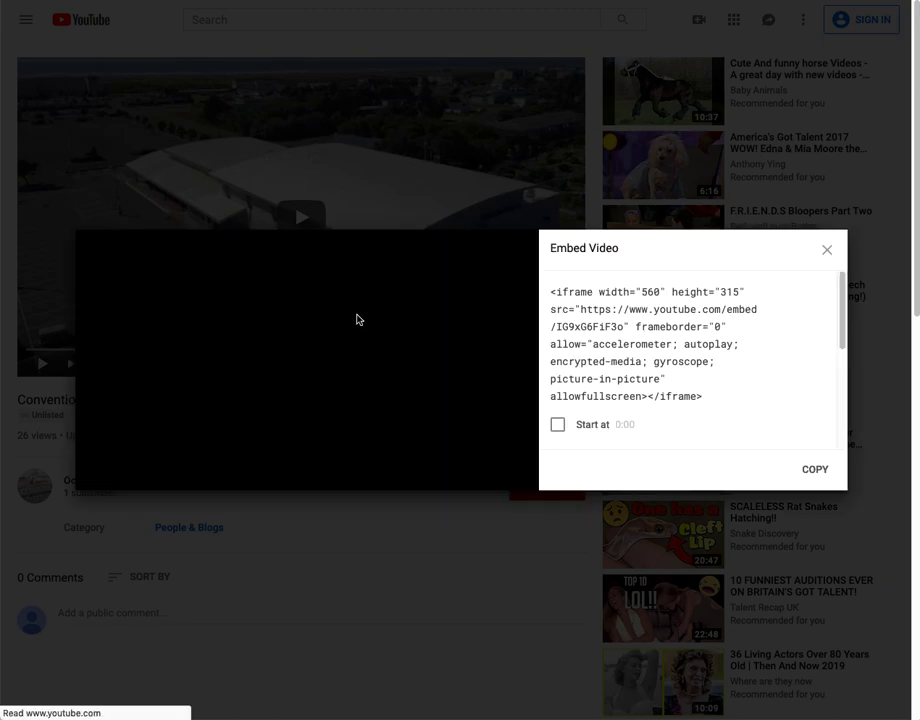
click(690, 347)
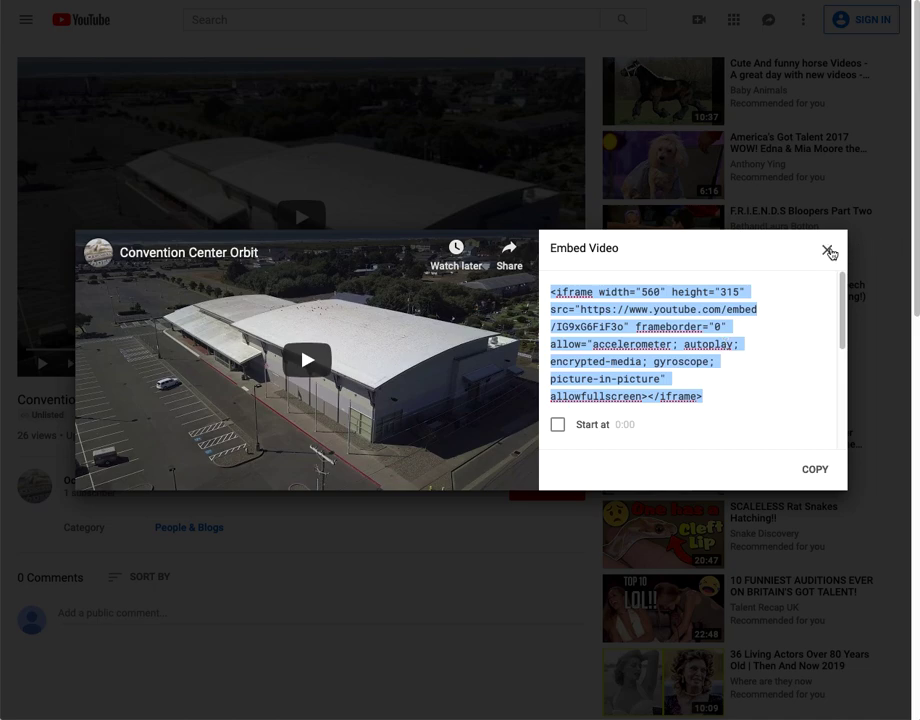
click(828, 251)
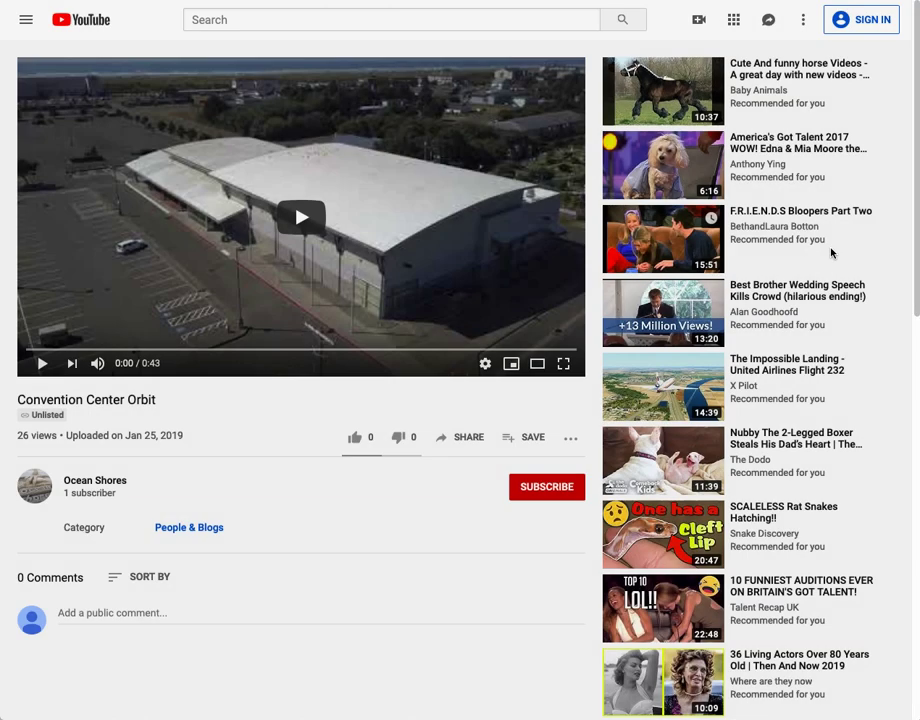
Copy the share link of the Convention Center Orbit video and return to the calendar page's visual builder
click(468, 438)
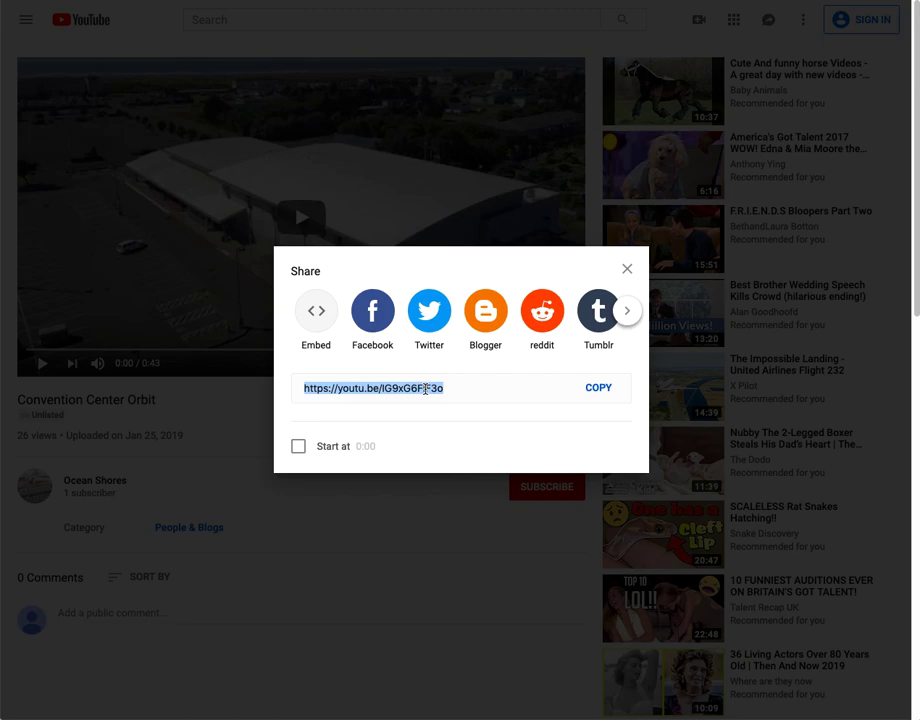
click(603, 390)
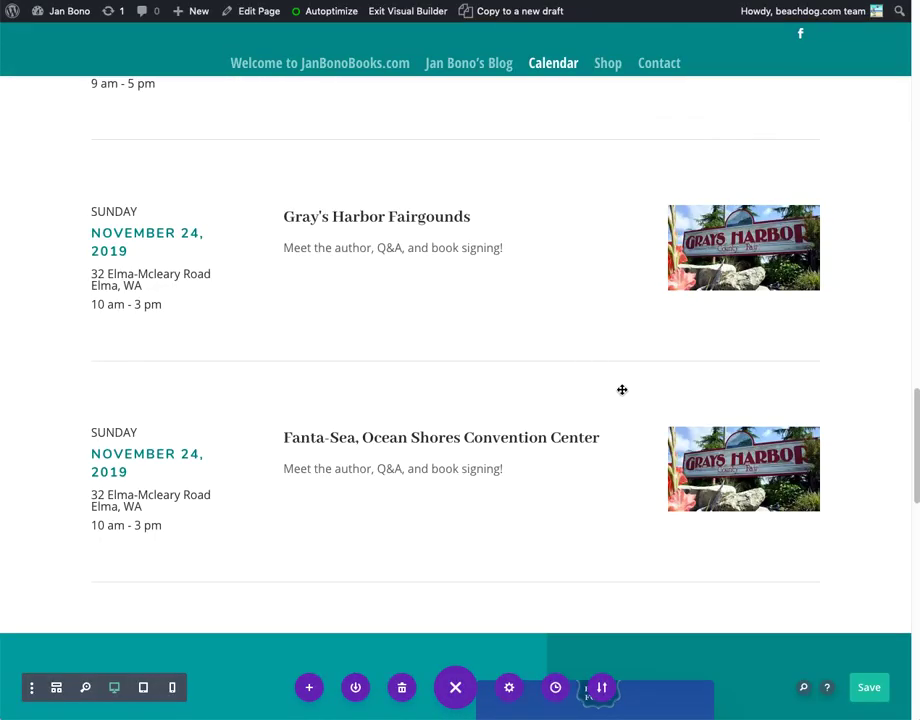
mouse_move(745, 463)
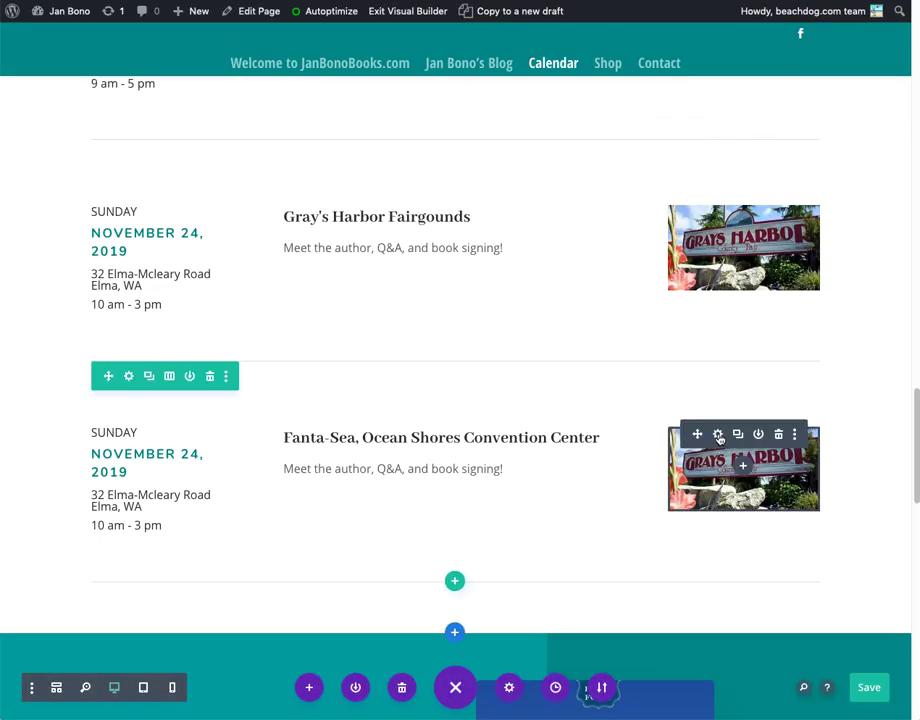
click(717, 434)
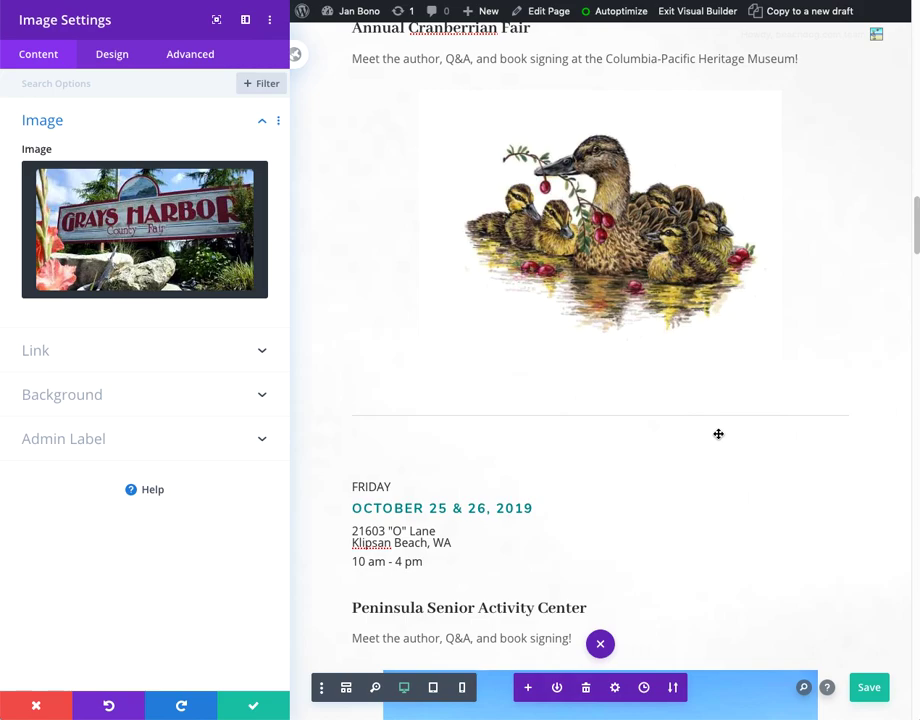
mouse_move(199, 151)
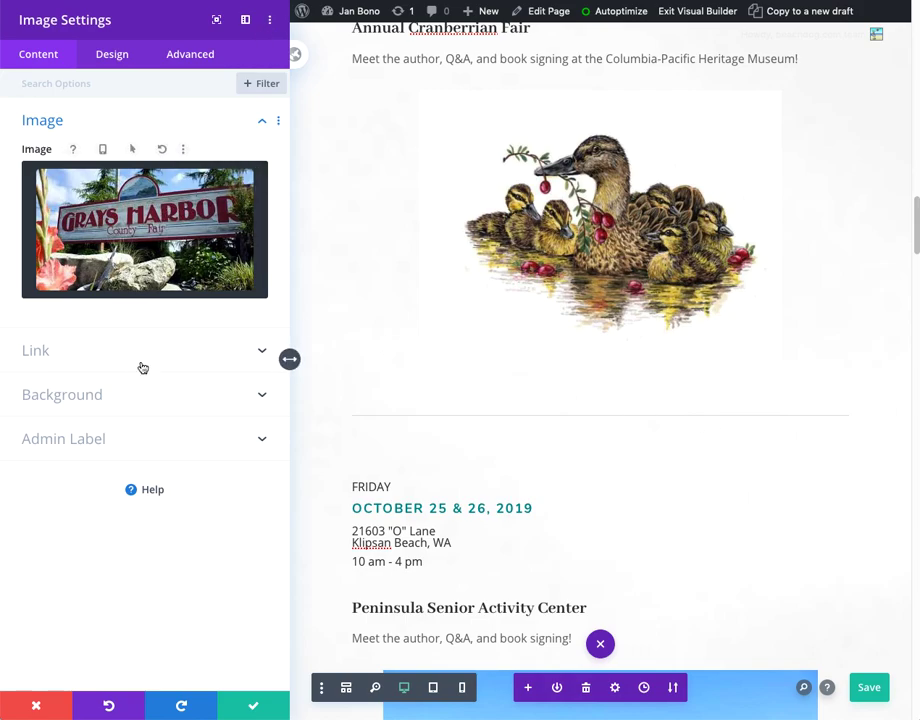
click(36, 706)
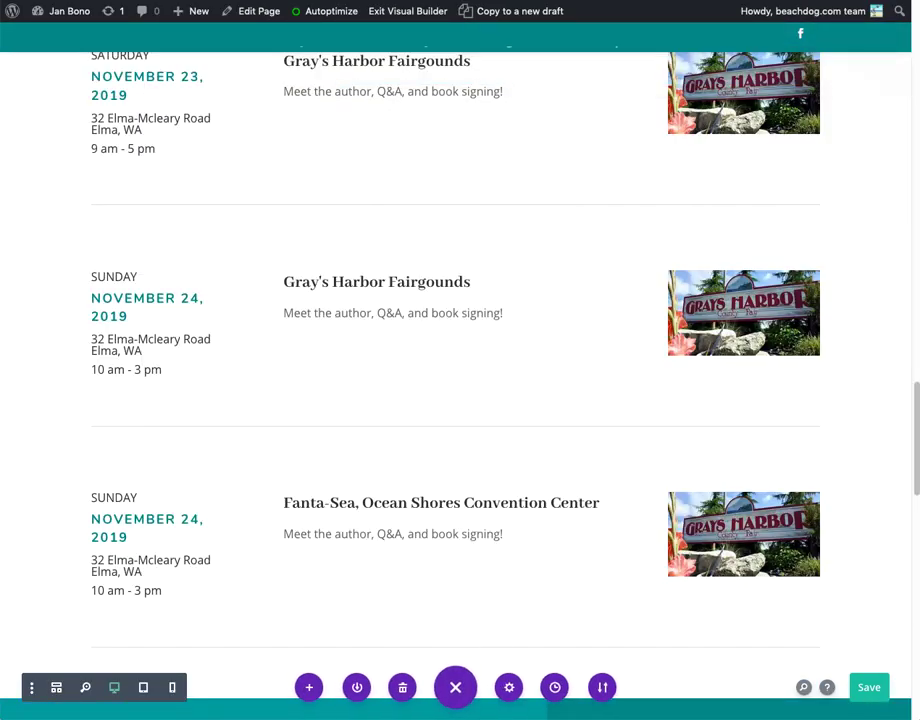
Delete the Grays Harbor image from the Fanta-Sea event row and insert a Video module in its place
mouse_move(746, 467)
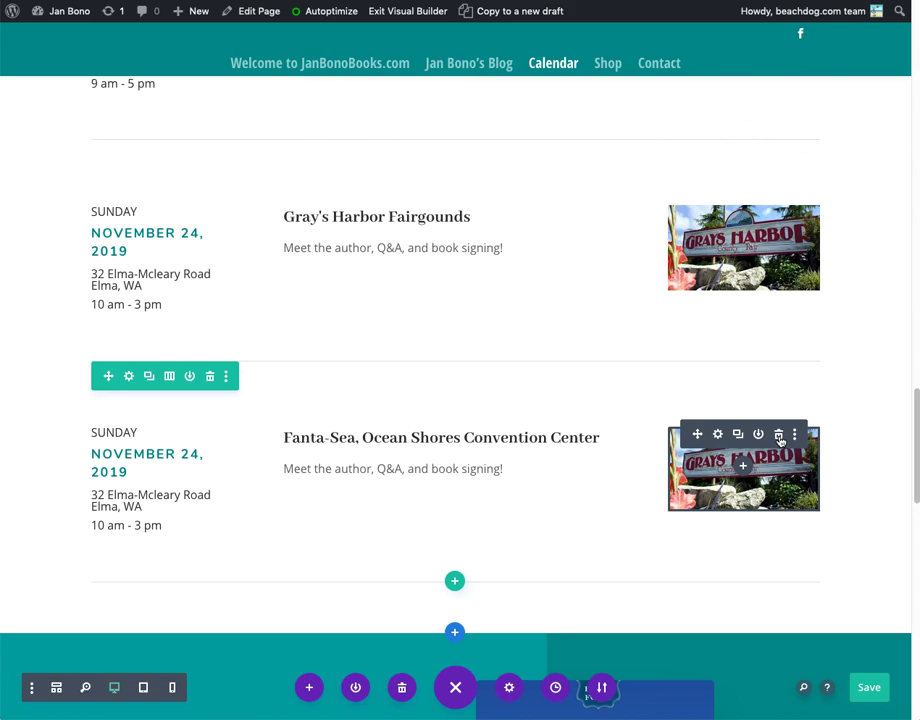
click(779, 437)
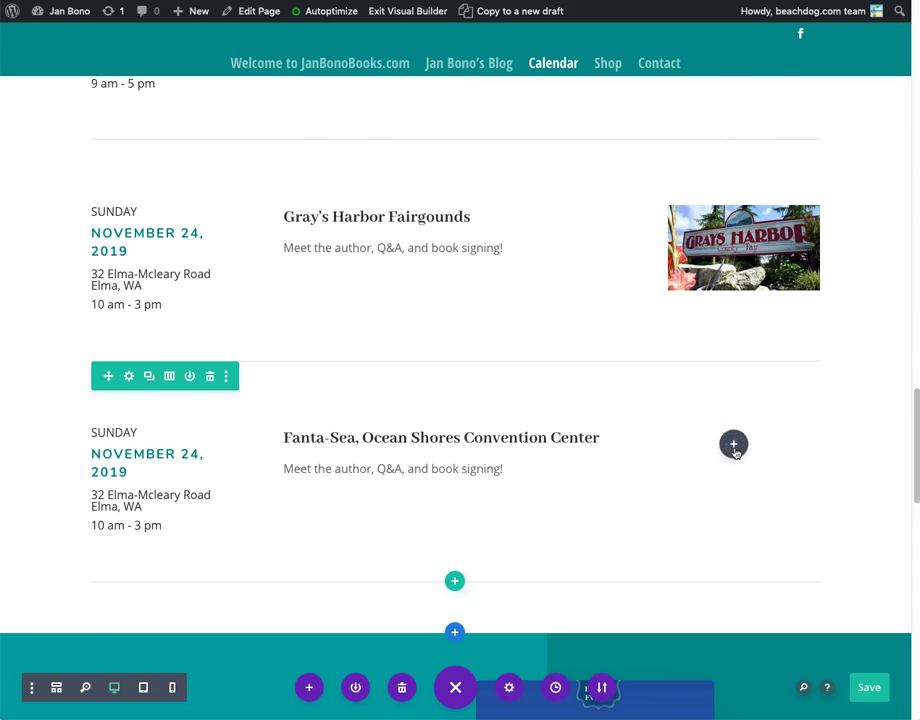
click(734, 445)
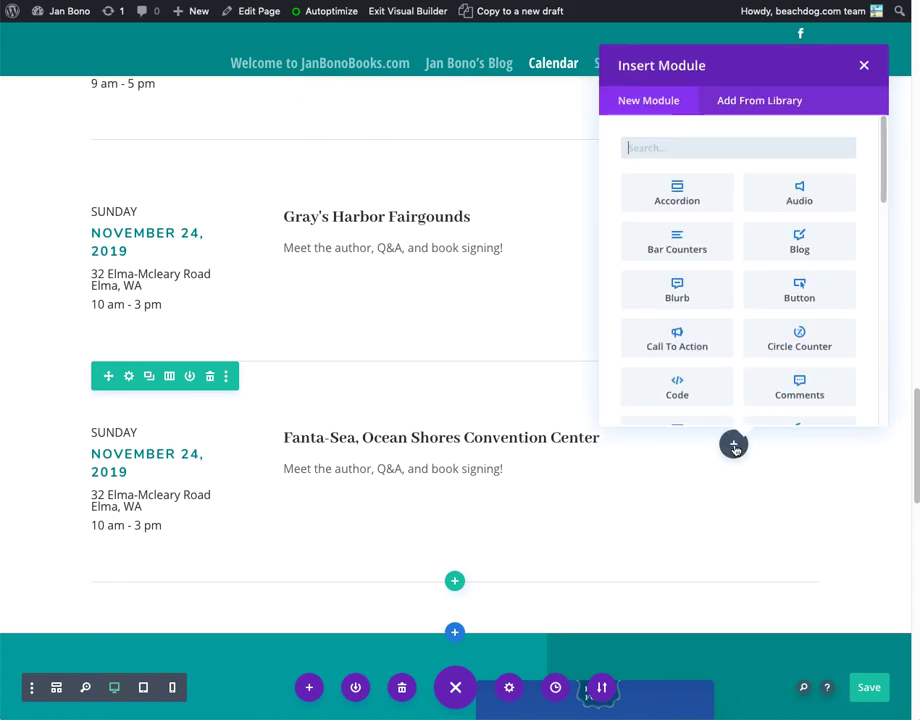
scroll(799, 332, down, 10)
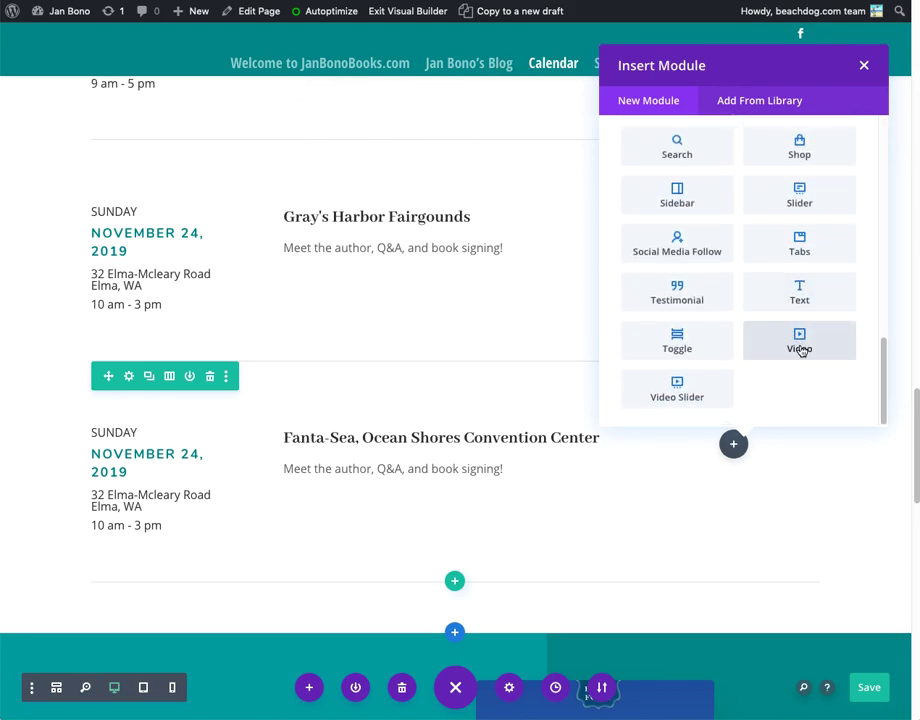
click(799, 342)
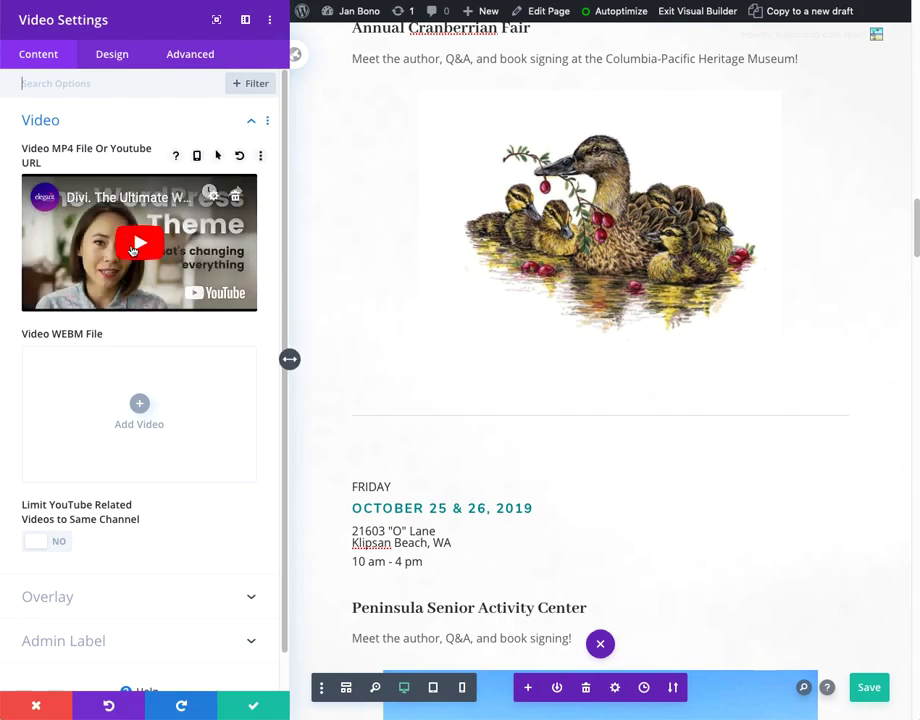
click(213, 197)
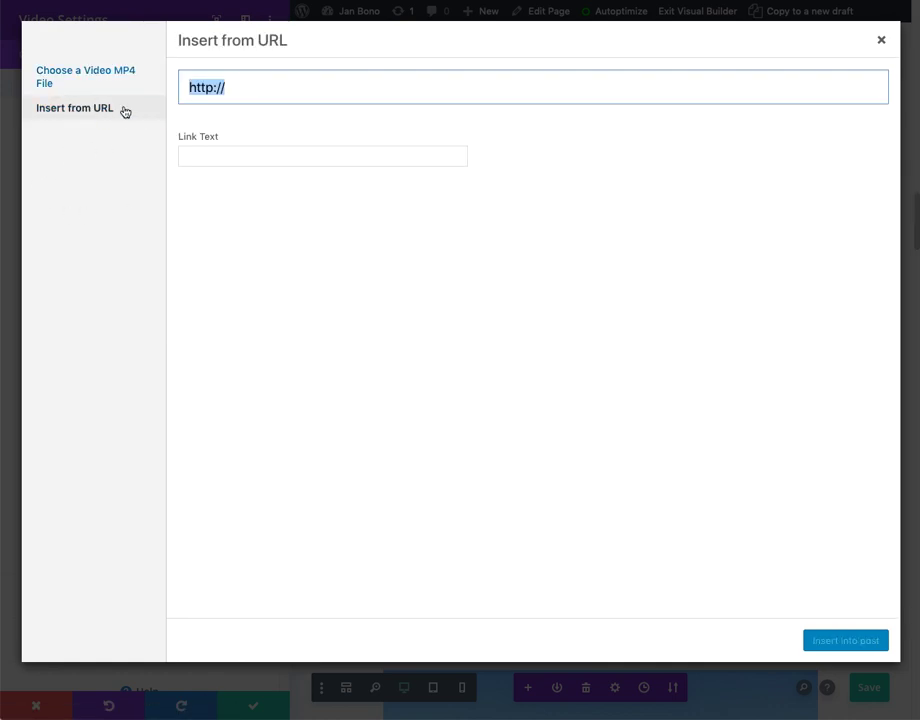
key(super+v)
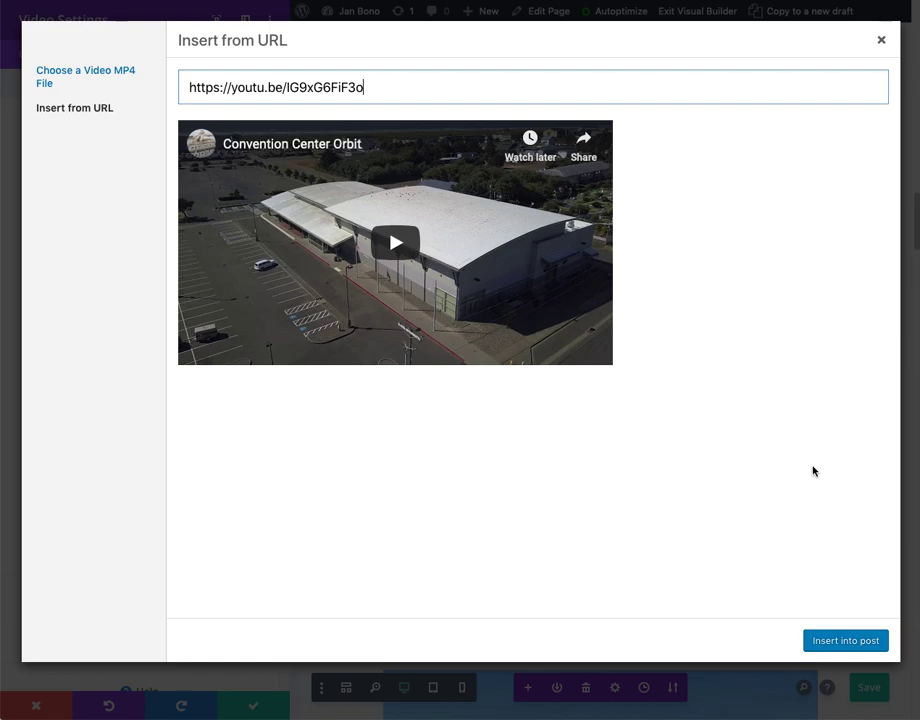
click(831, 638)
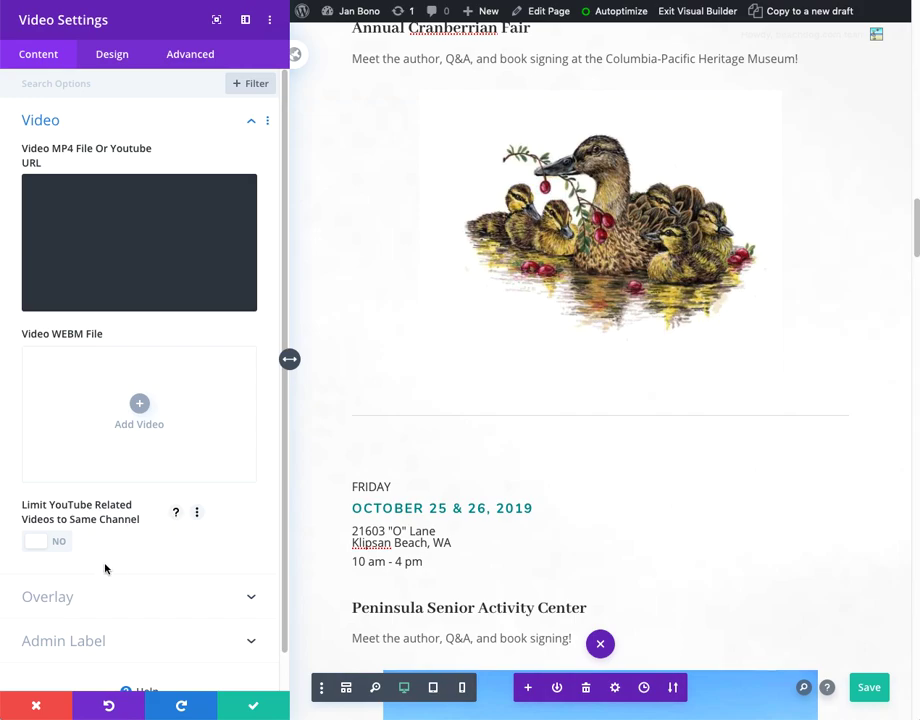
scroll(122, 579, down, 1)
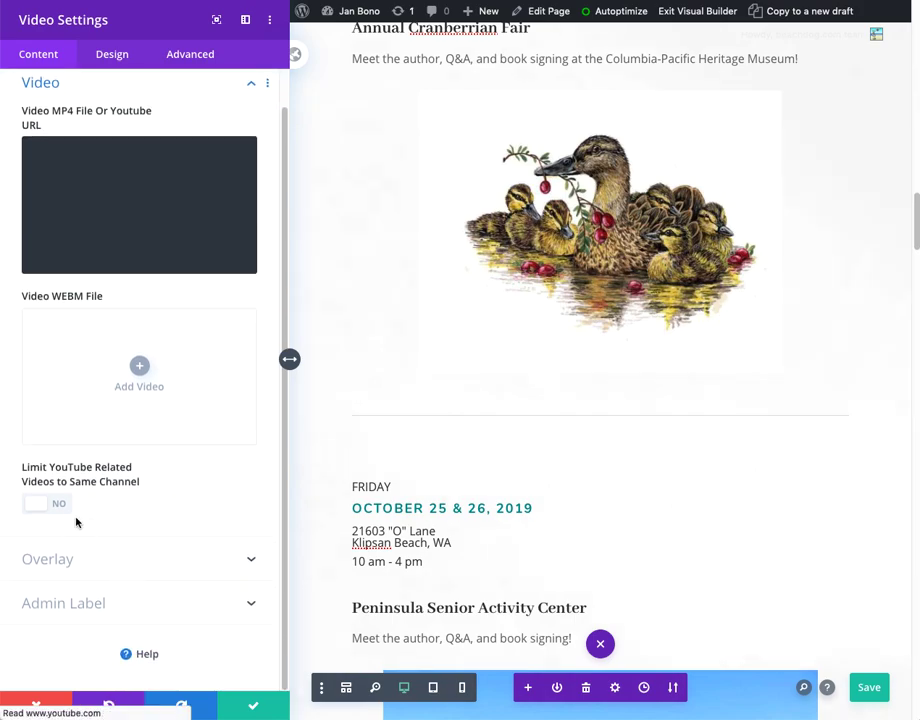
click(252, 706)
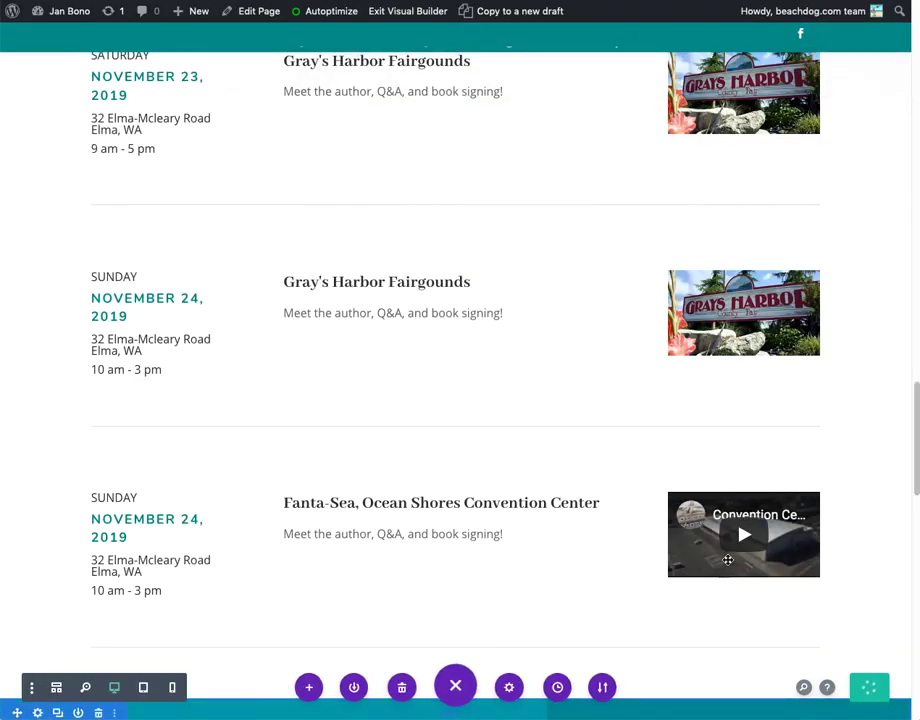
scroll(757, 539, down, 1)
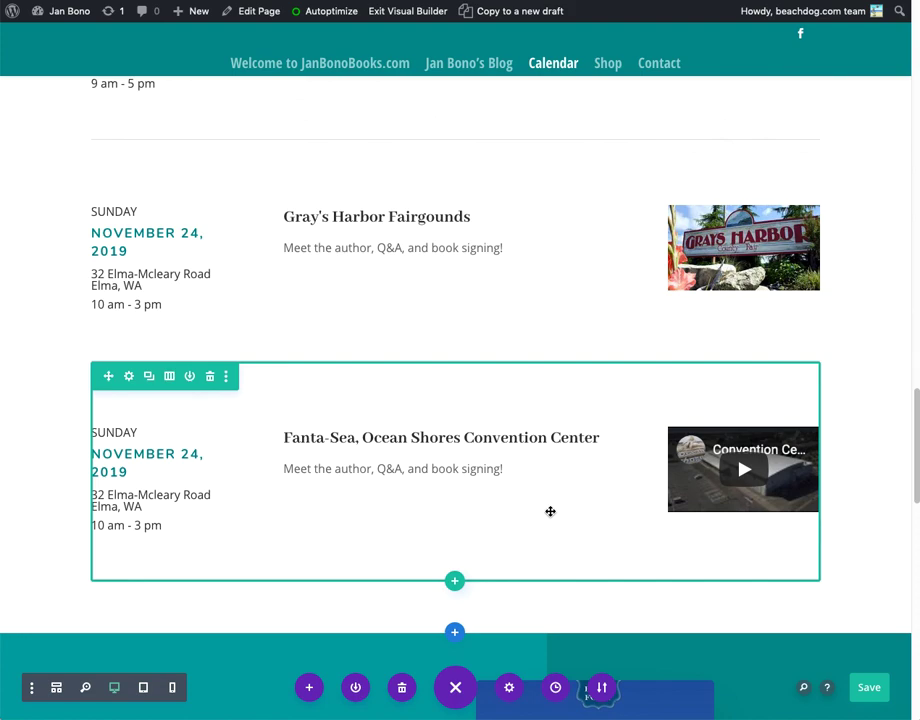
click(875, 690)
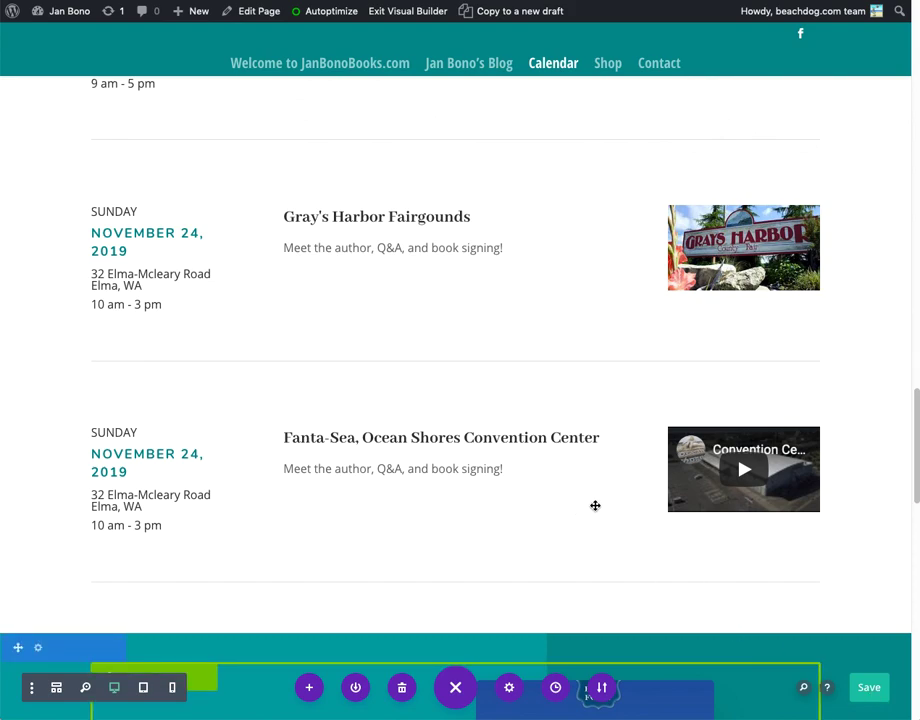
Change the Fanta-Sea event's day to FRIDAY and its date to November 29, 2019
mouse_move(143, 465)
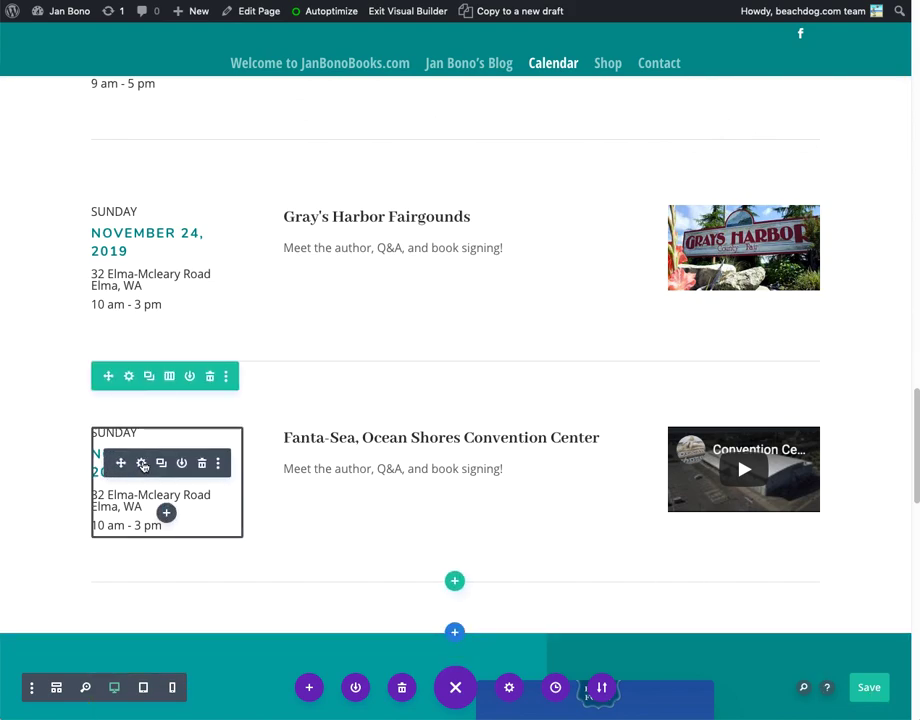
click(143, 465)
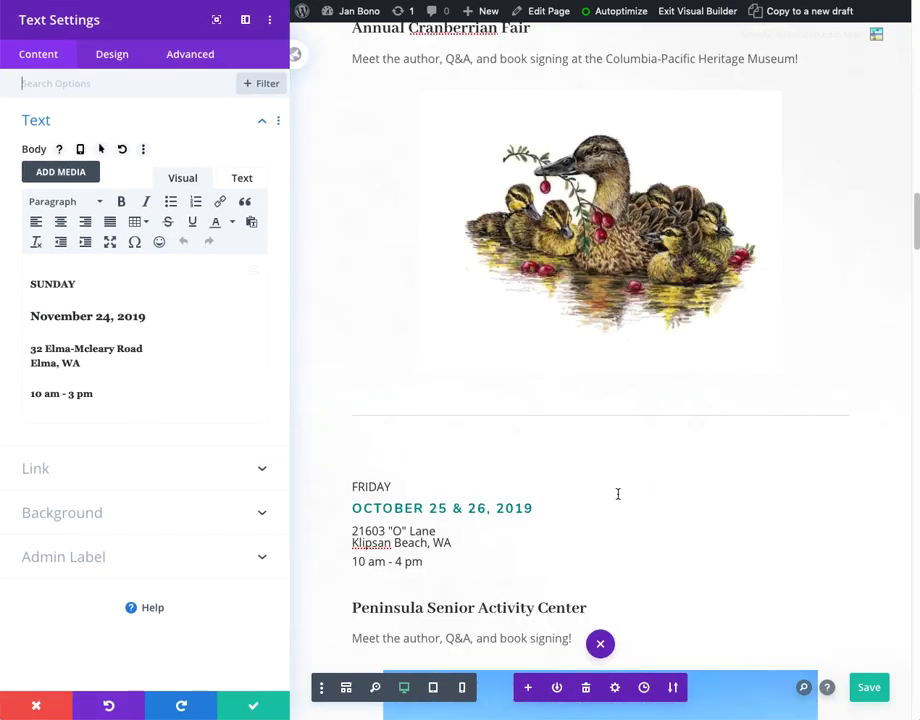
scroll(620, 494, down, 15)
scroll(598, 502, down, 15)
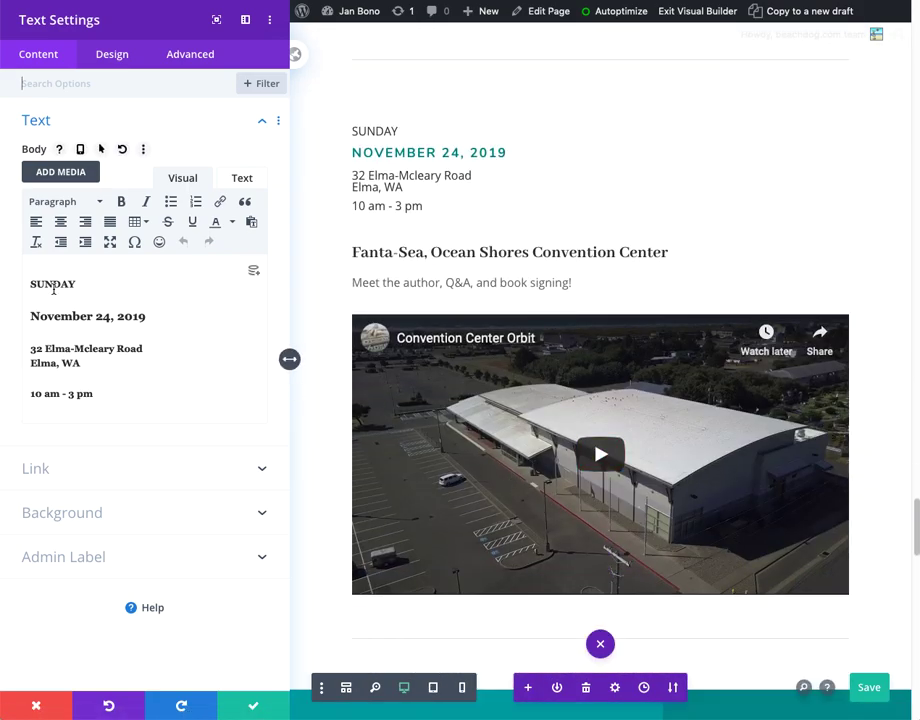
double_click(52, 285)
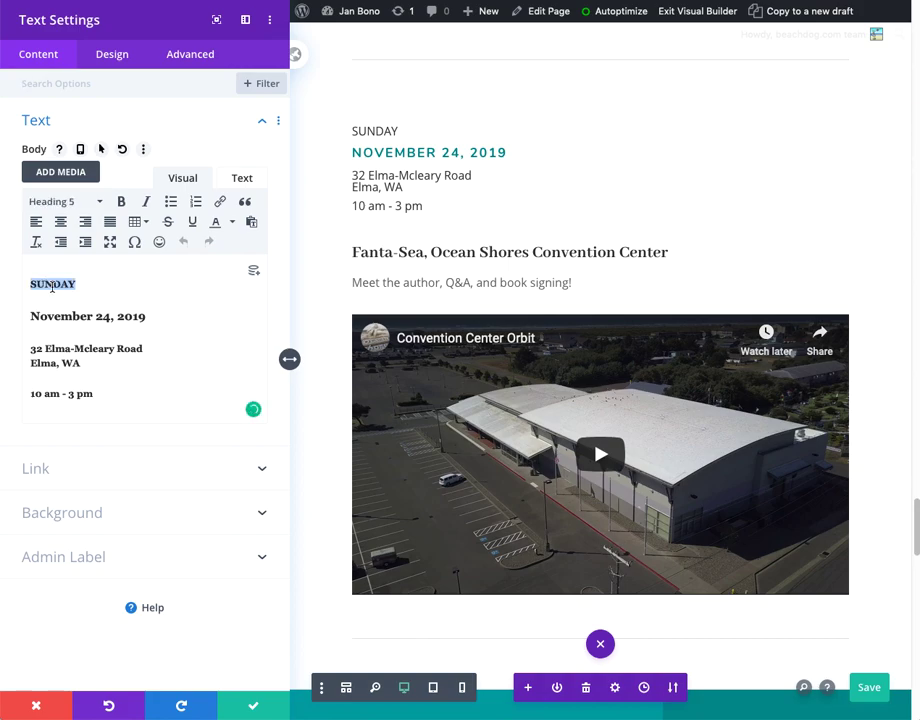
text(FURDA)
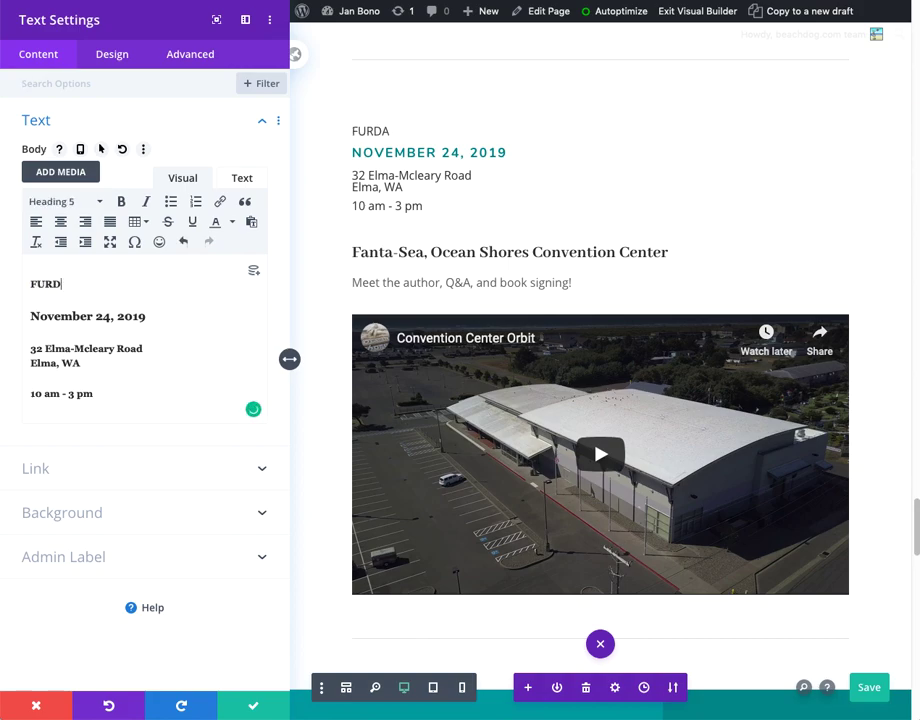
key(BackSpace)
key(BackSpace)
key(BackSpace)
key(BackSpace)
text(FRIDAY)
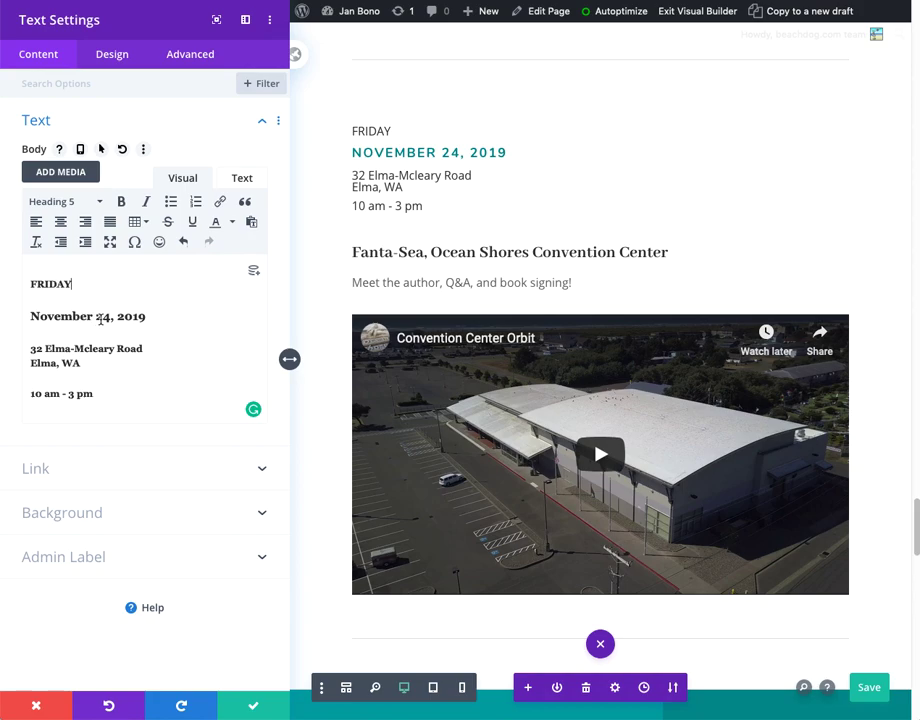
click(105, 318)
key(BackSpace)
text(9)
Replace the Fanta-Sea event's two-line address with the Convention Center's street address and Ocean Shores, WA
drag(82, 364, 25, 353)
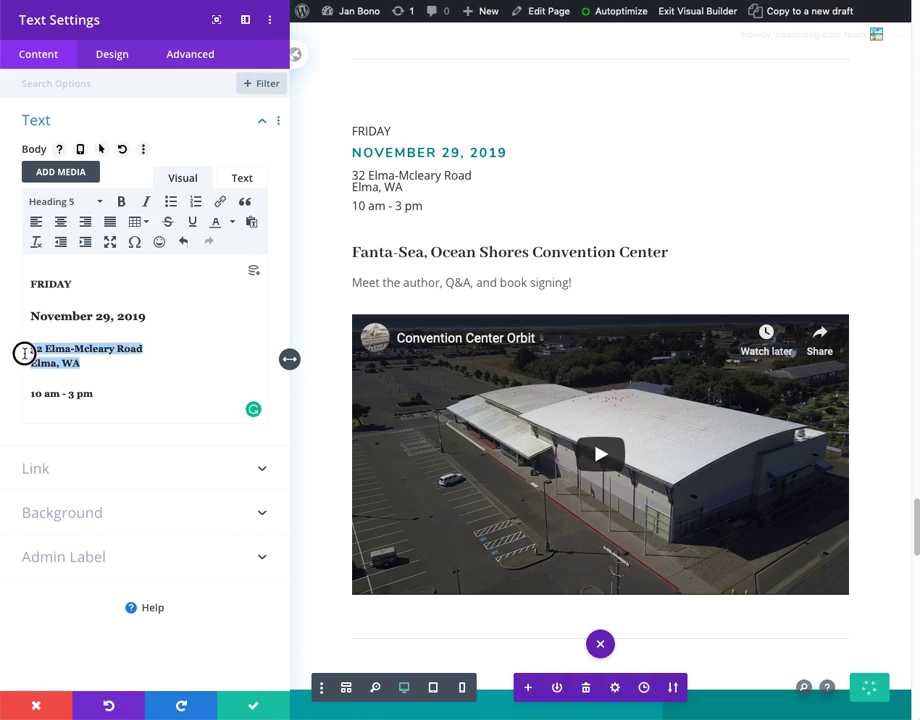
text(1)
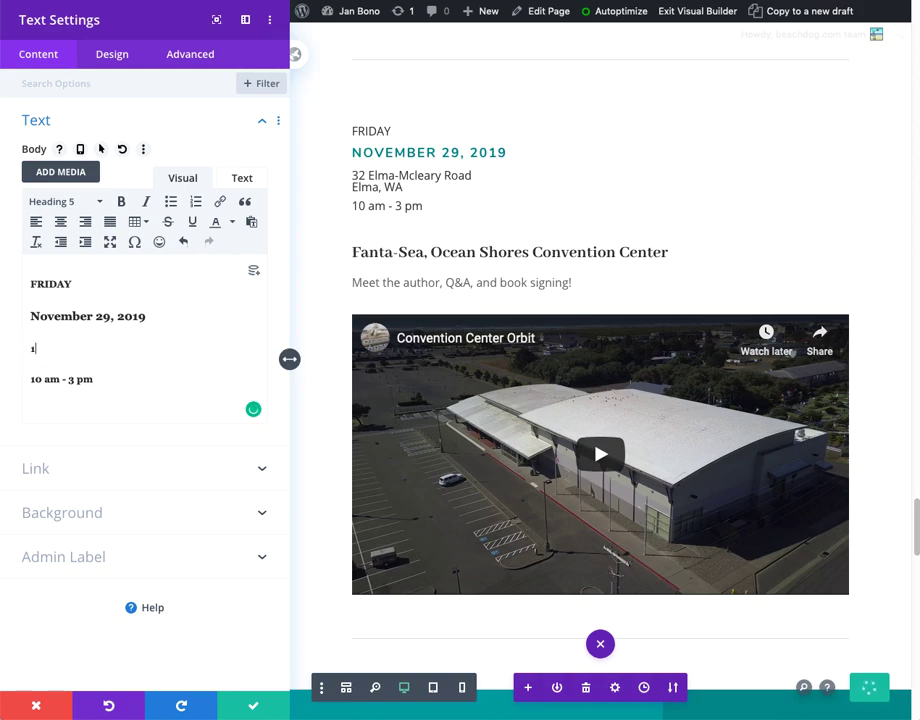
text(20 W CHA)
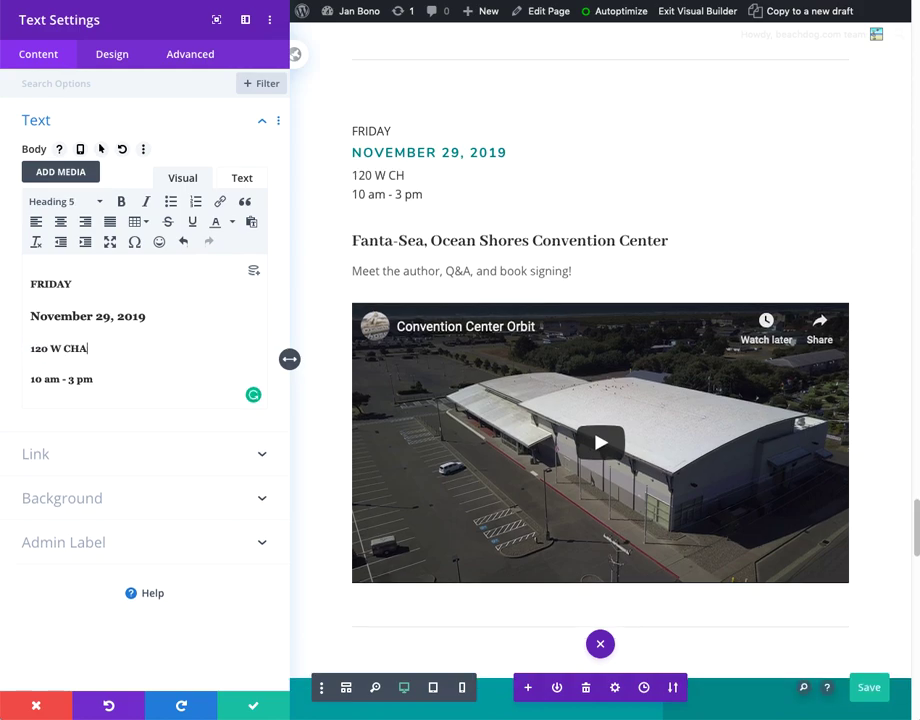
text(CEA LA MER)
key(BackSpace)
key(BackSpace)
key(BackSpace)
key(BackSpace)
key(BackSpace)
key(BackSpace)
key(BackSpace)
key(BackSpace)
key(BackSpace)
key(BackSpace)
key(BackSpace)
key(BackSpace)
key(BackSpace)
text(Chance a La Mer NW)
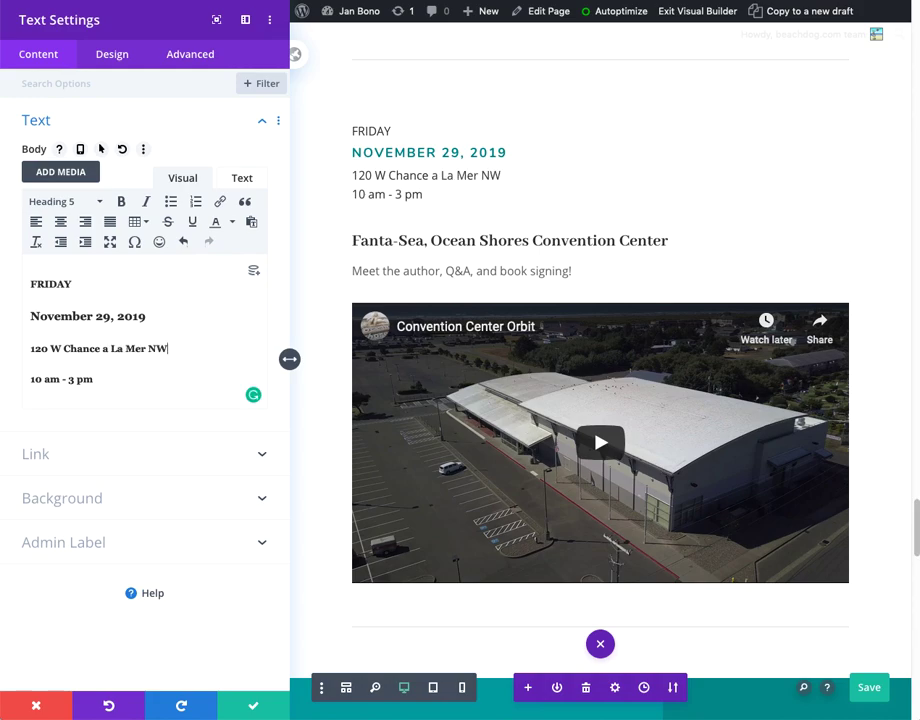
key(Return)
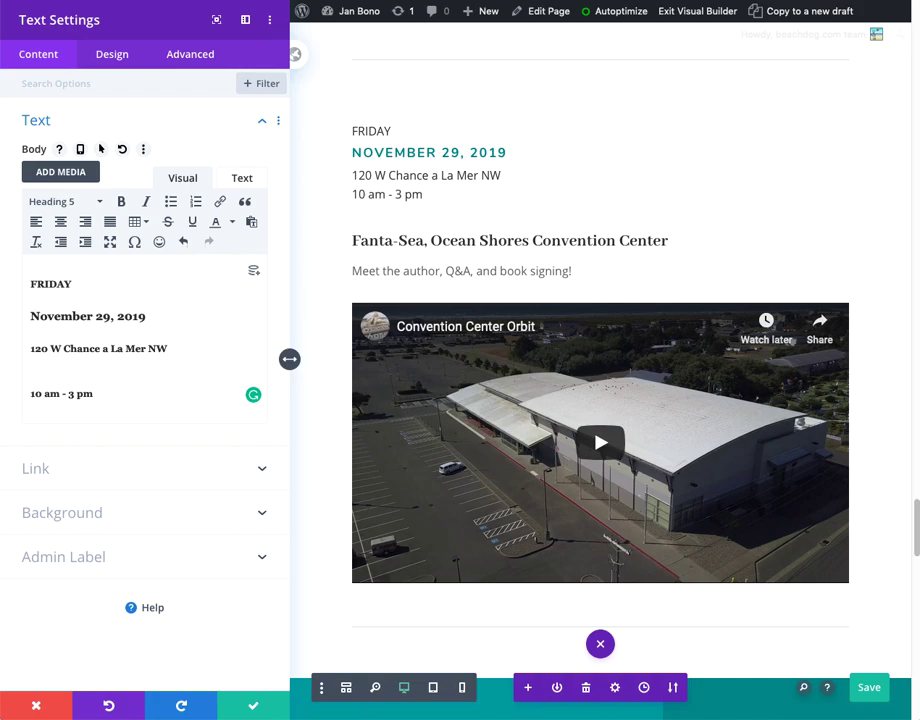
text(Ocean Shores,)
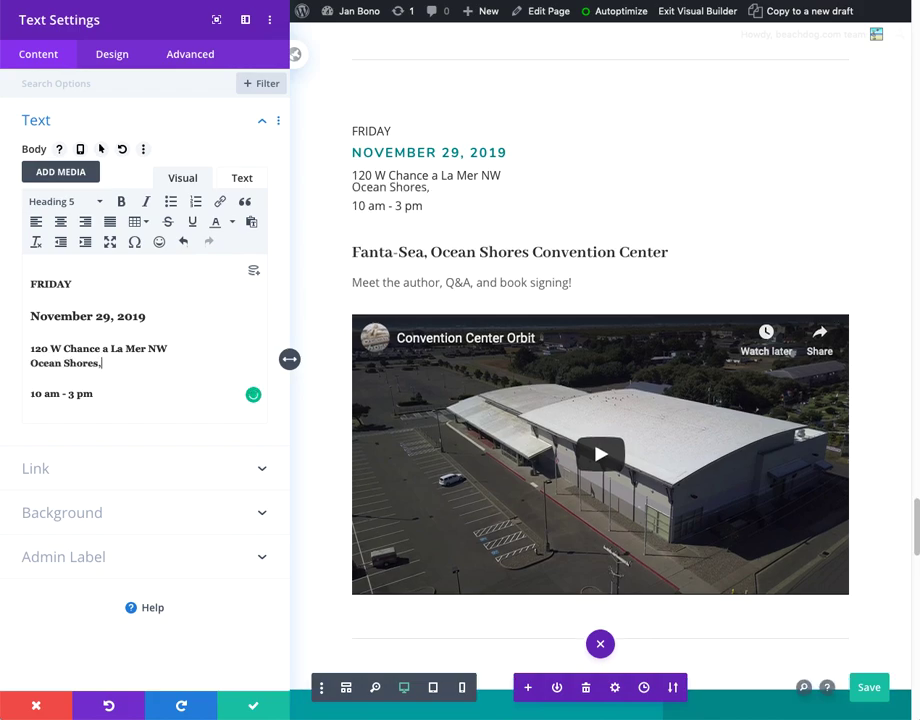
text( WA)
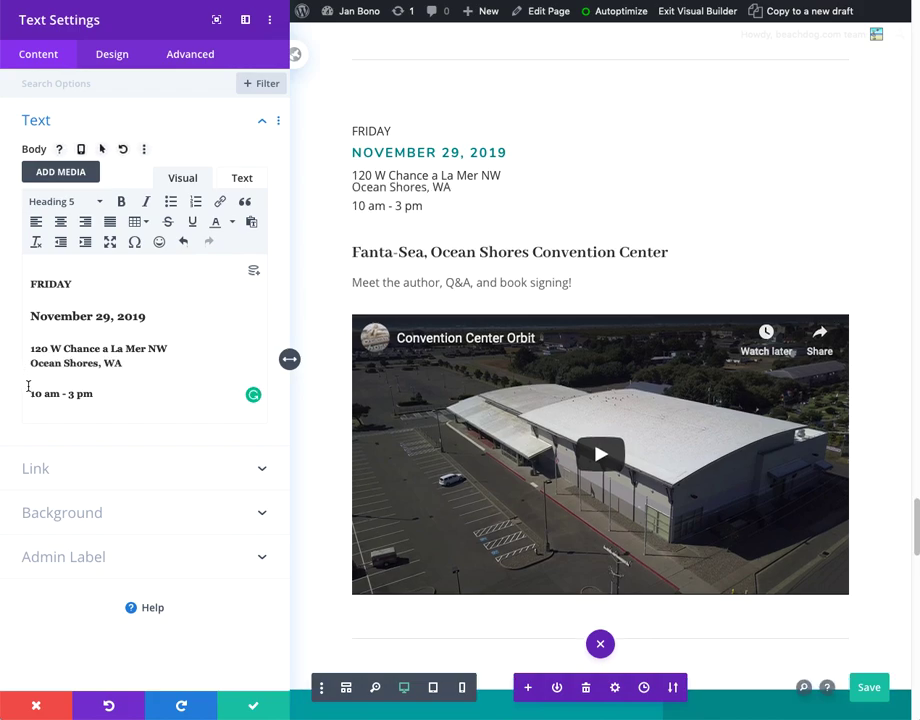
Set the Fanta-Sea event's hours to 12 pm - 5 pm and apply the text changes
click(40, 394)
key(BackSpace)
text(1)
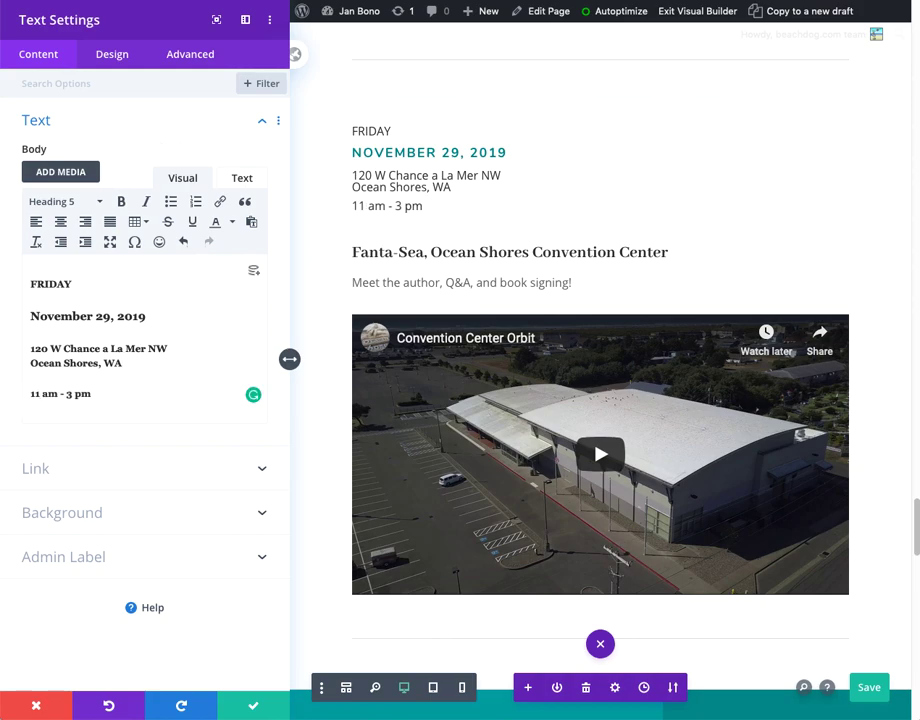
key(Delete)
text(p)
double_click(67, 393)
text(5)
key(BackSpace)
text(2)
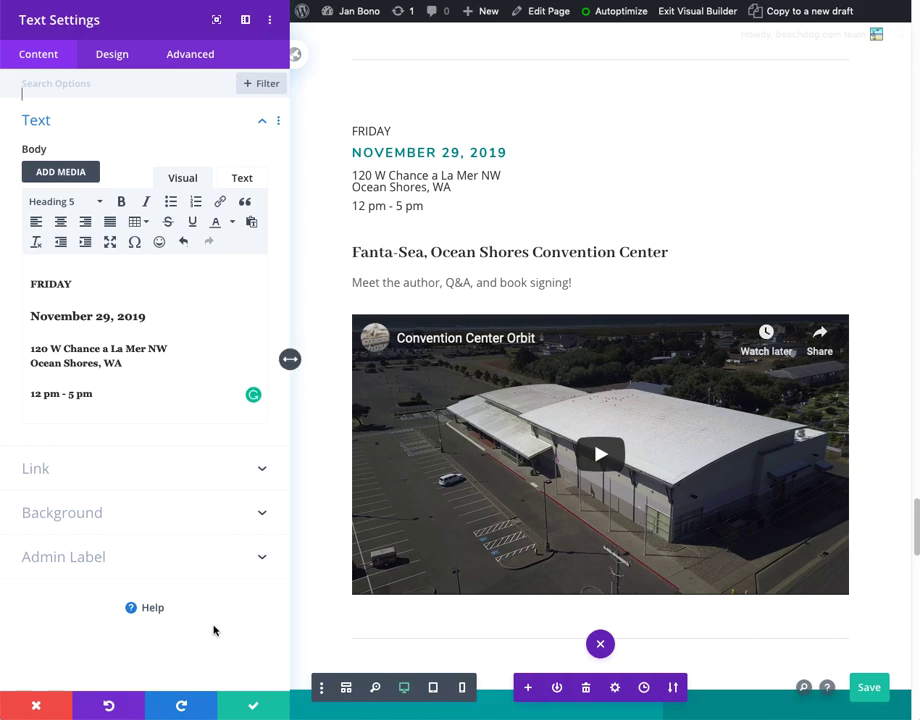
click(251, 708)
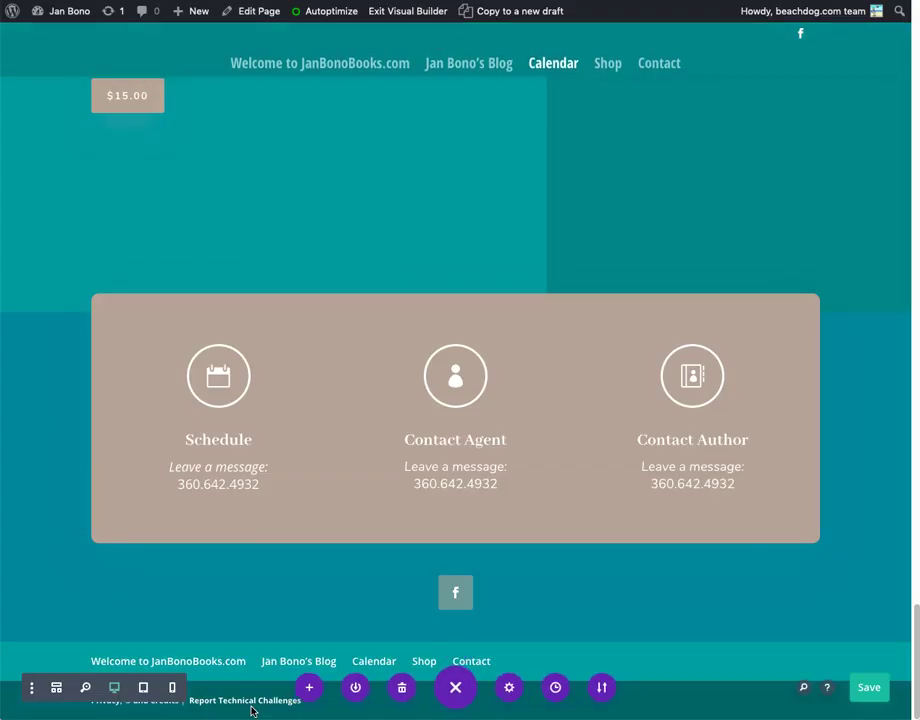
Recheck the Fanta-Sea event's date and address text in its settings, close them and save the page
scroll(338, 476, up, 5)
scroll(347, 476, up, 10)
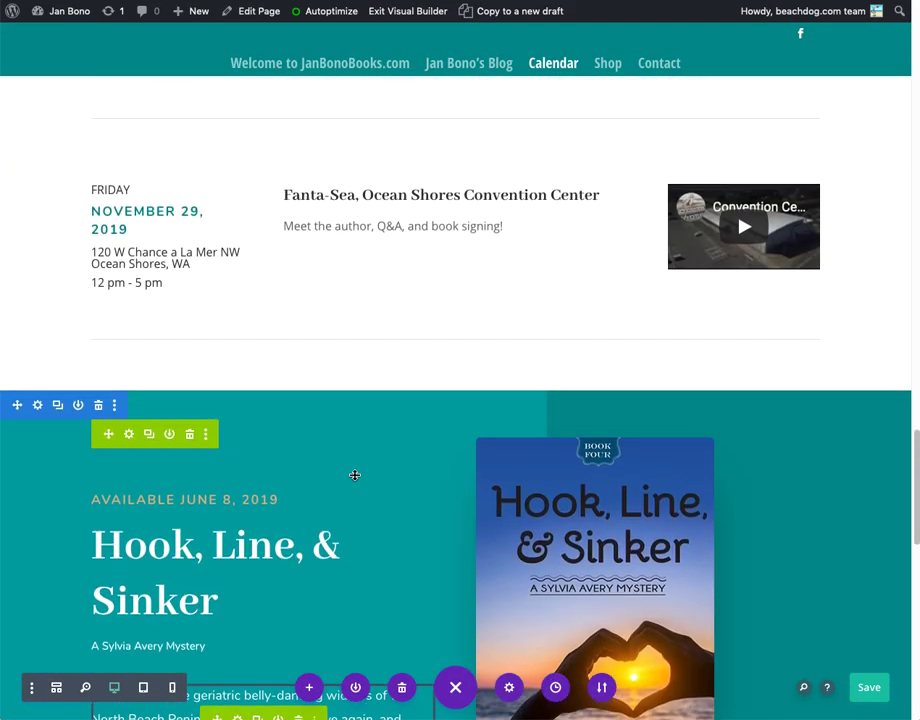
scroll(357, 475, down, 3)
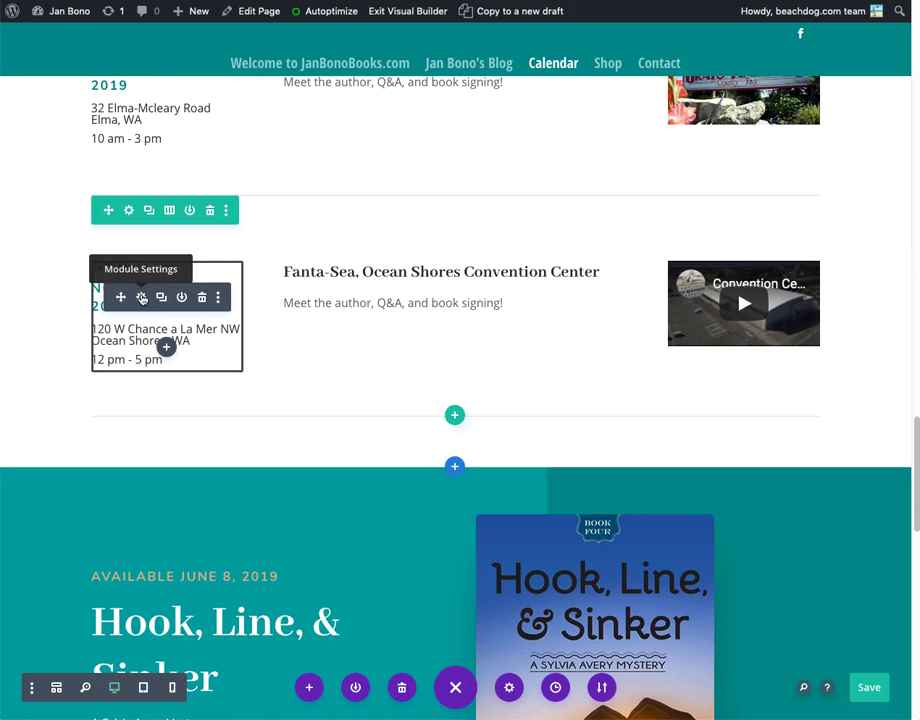
click(142, 298)
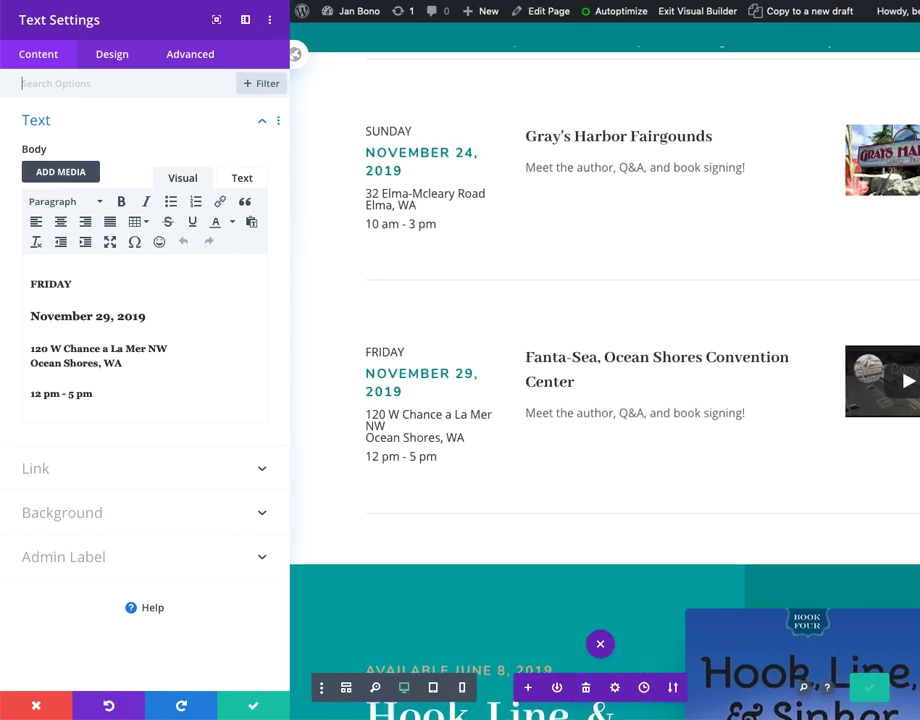
scroll(530, 498, down, 1)
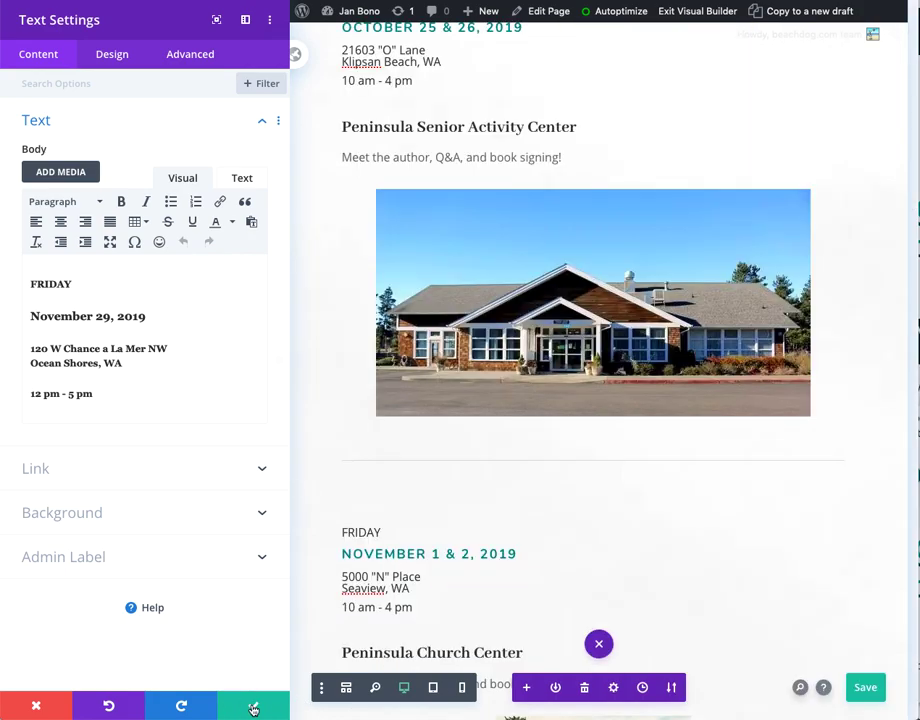
click(253, 708)
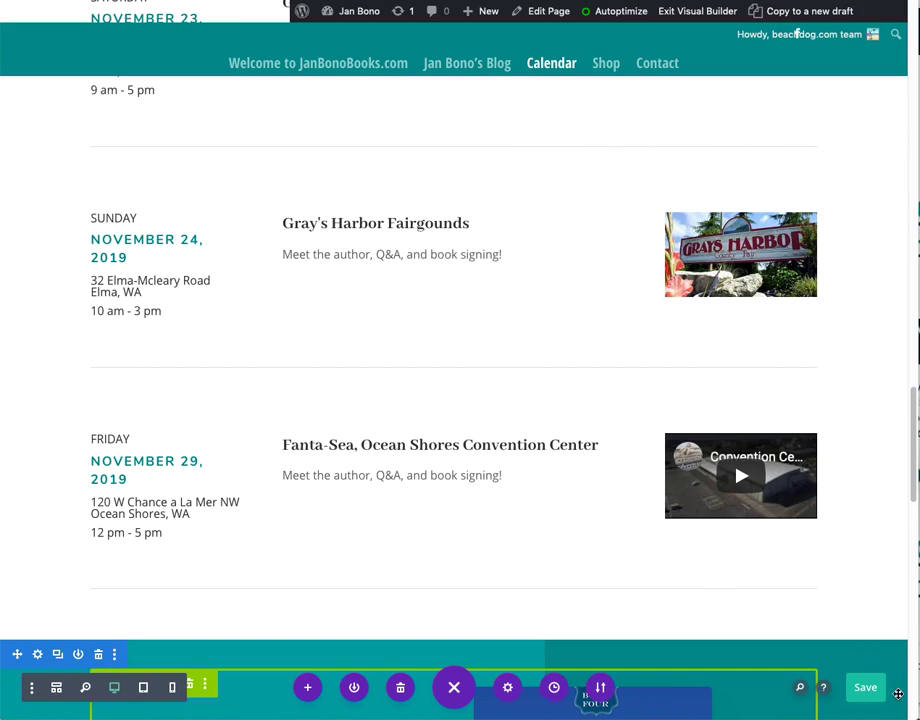
click(866, 689)
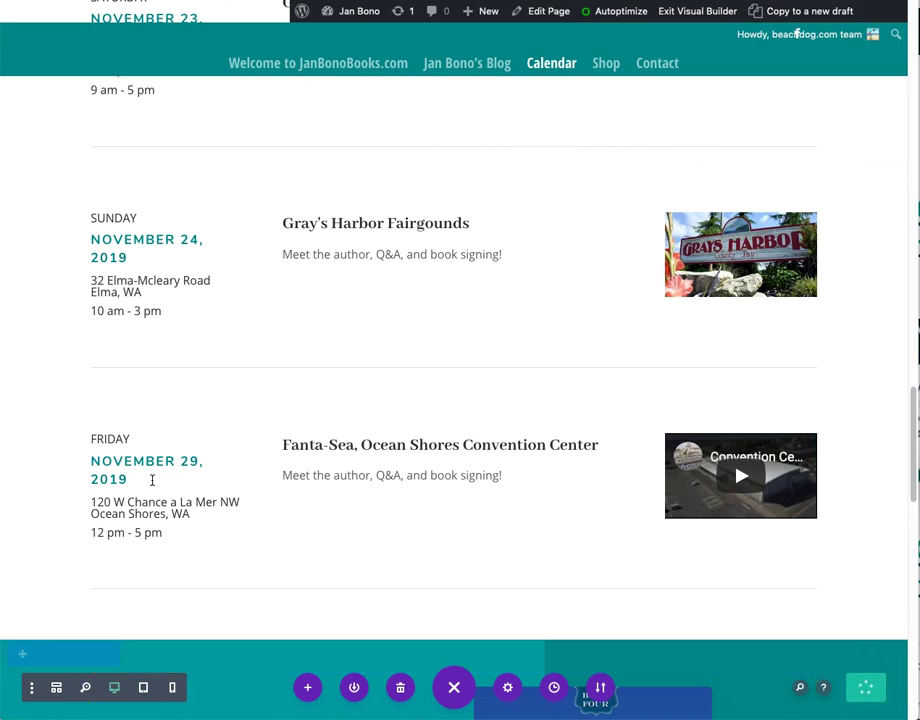
Duplicate the Fanta-Sea event row twice, giving three rows for the Ocean Shores Convention Center
mouse_move(170, 517)
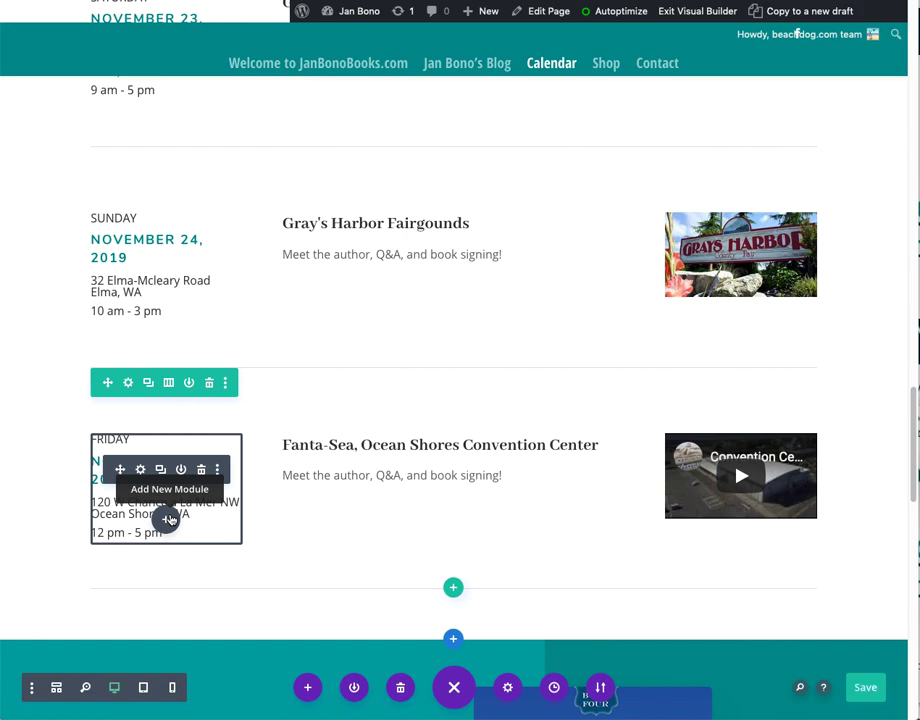
click(148, 384)
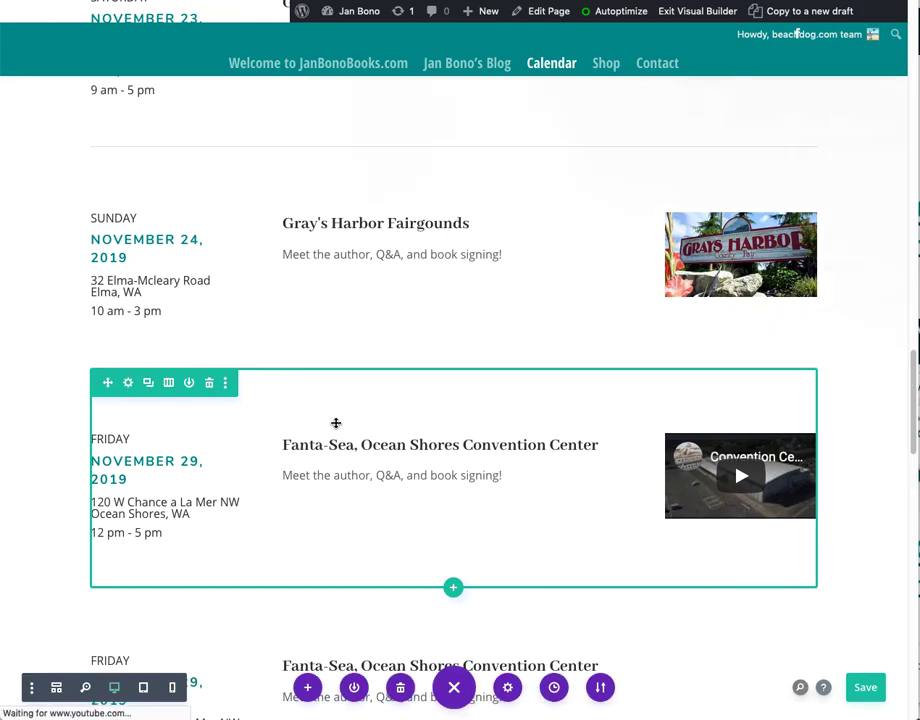
scroll(335, 423, down, 3)
scroll(338, 424, down, 2)
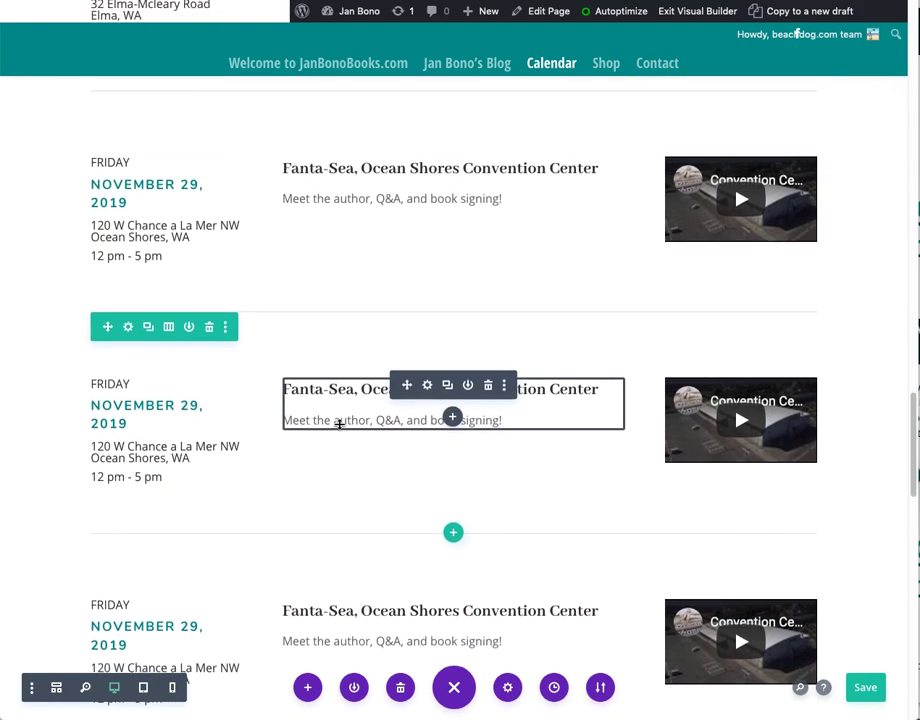
Change the second Fanta-Sea row's day to SATURDAY and its date to November 30, 2019
scroll(340, 425, down, 1)
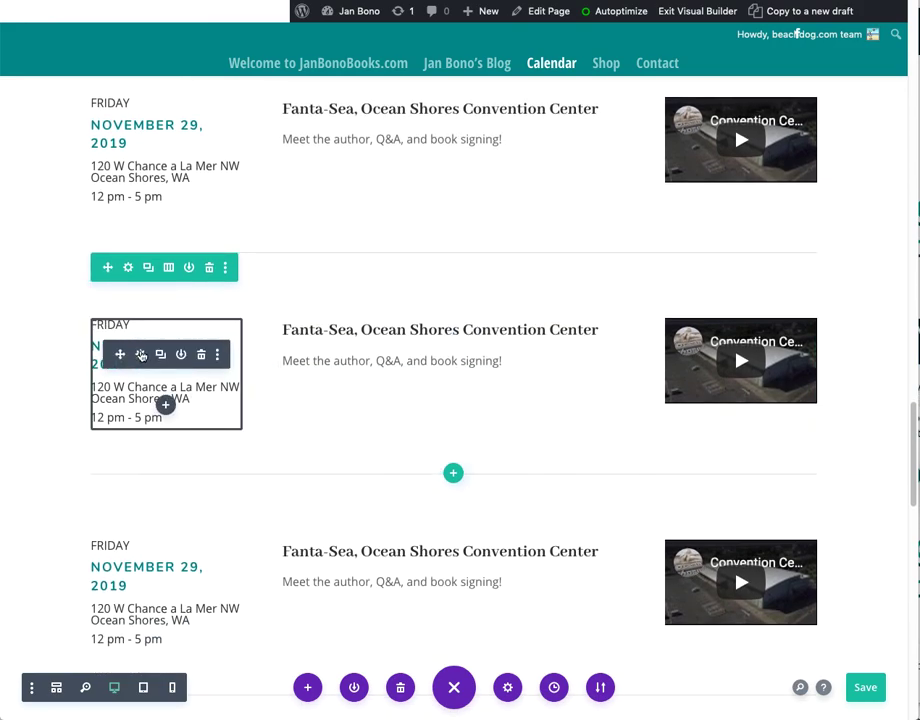
click(141, 355)
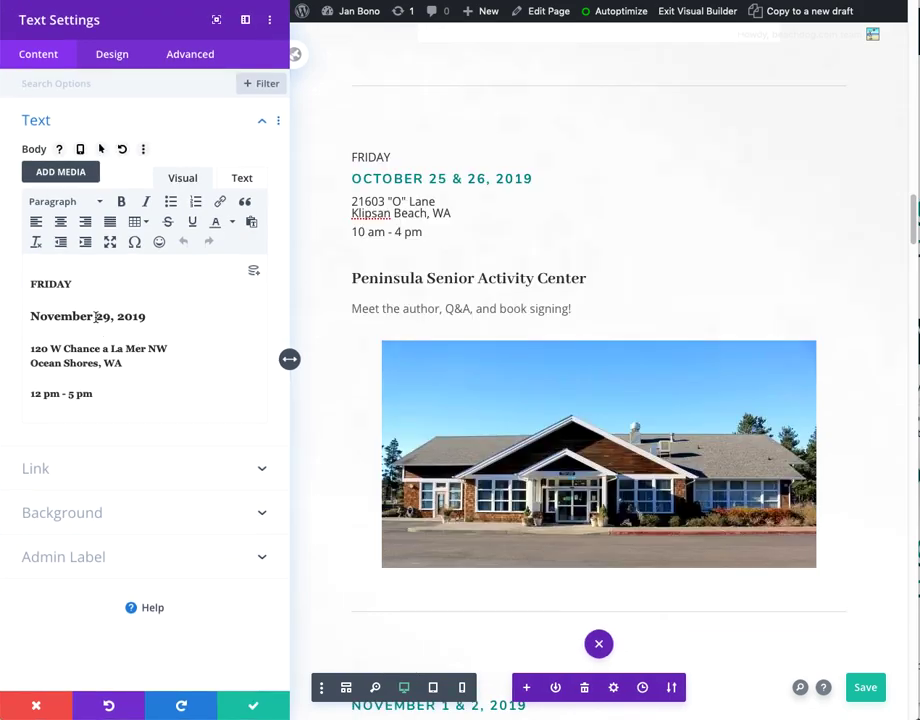
double_click(50, 284)
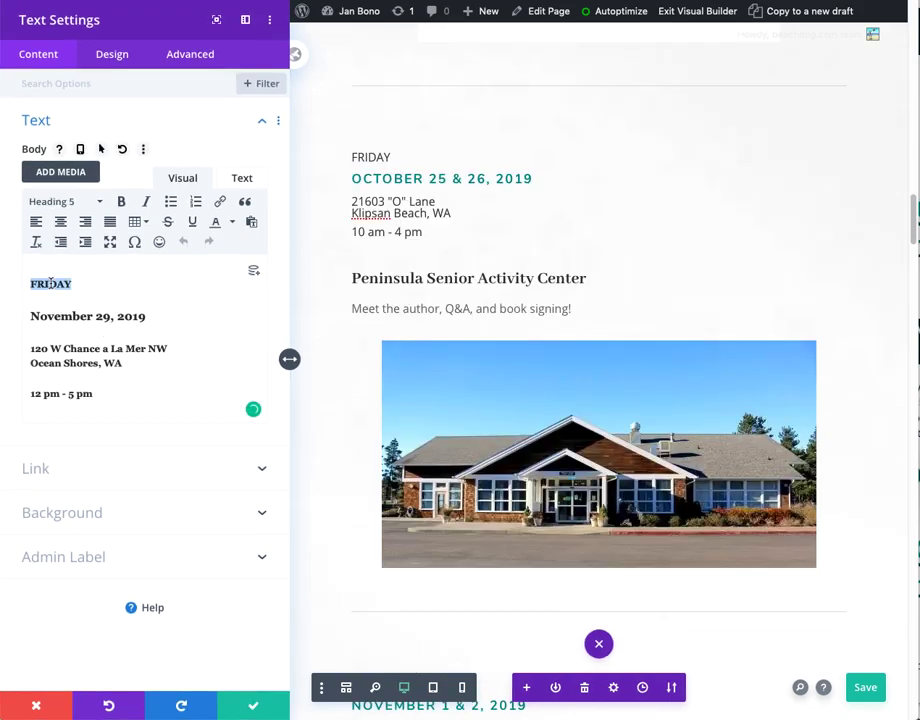
text(SATURDAY)
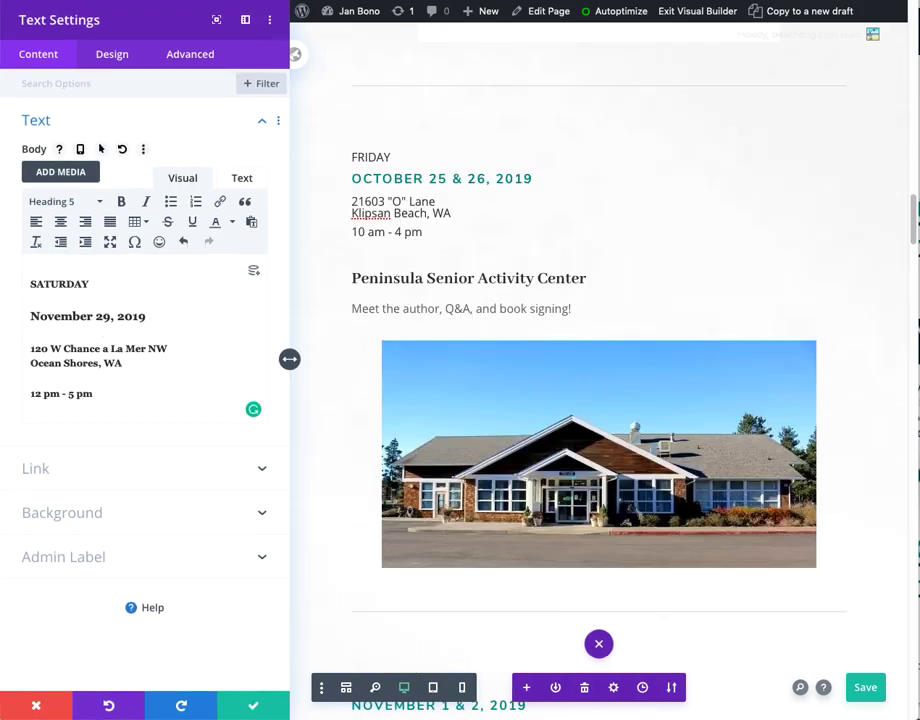
double_click(117, 316)
text(30)
Set the Saturday Fanta-Sea event's hours to 10 am - 5 pm and apply the text changes
click(35, 395)
key(Delete)
key(Delete)
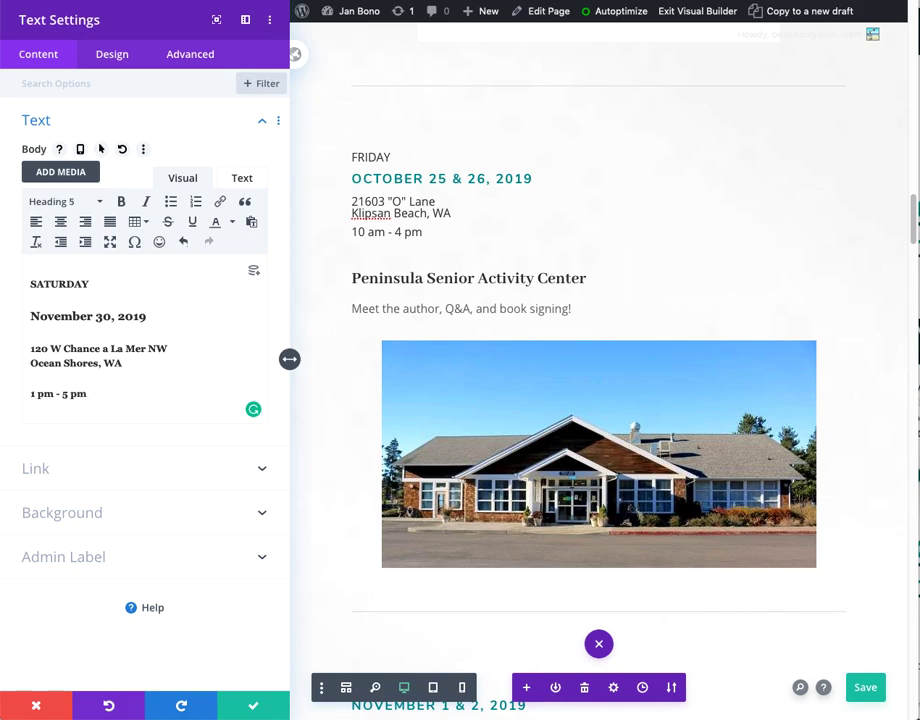
text(0)
key(Delete)
key(Delete)
text(a)
click(250, 706)
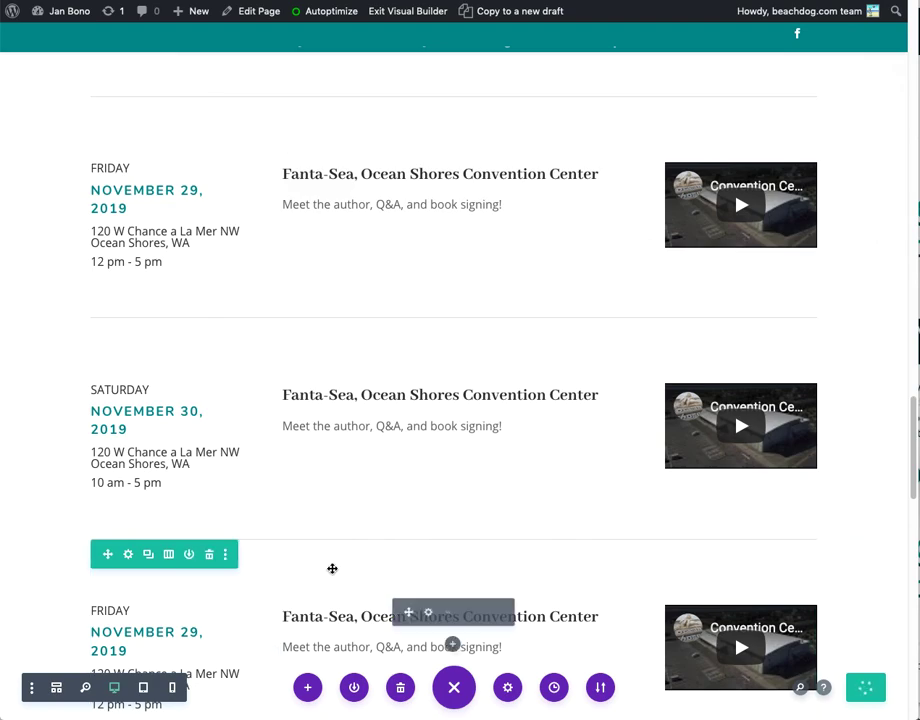
Change the third Fanta-Sea row's day to SUNDAY and its date to December 1, 2019
scroll(333, 568, down, 4)
mouse_move(158, 443)
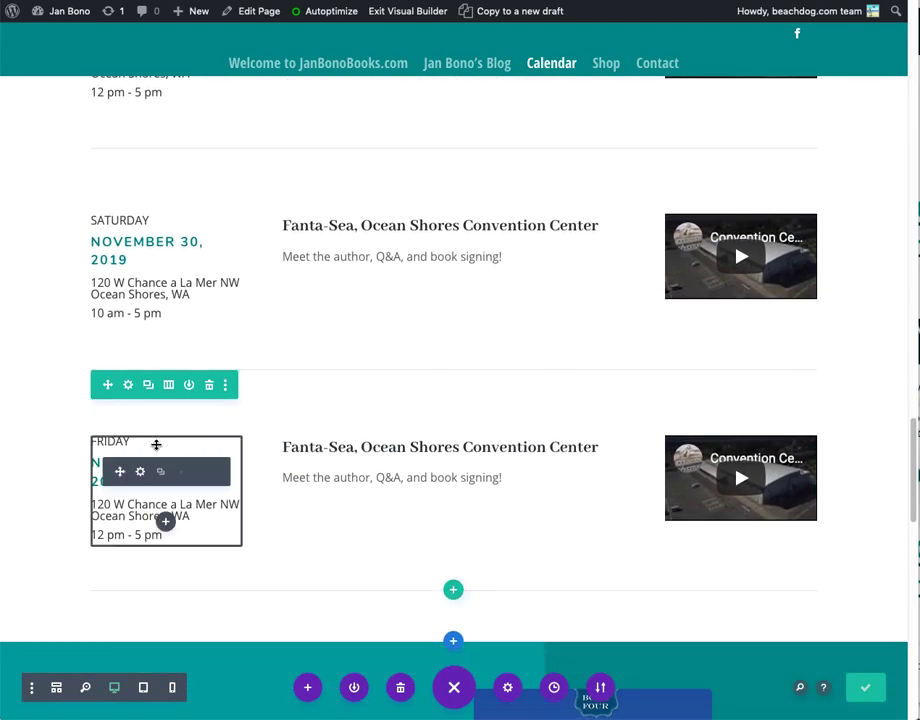
click(141, 473)
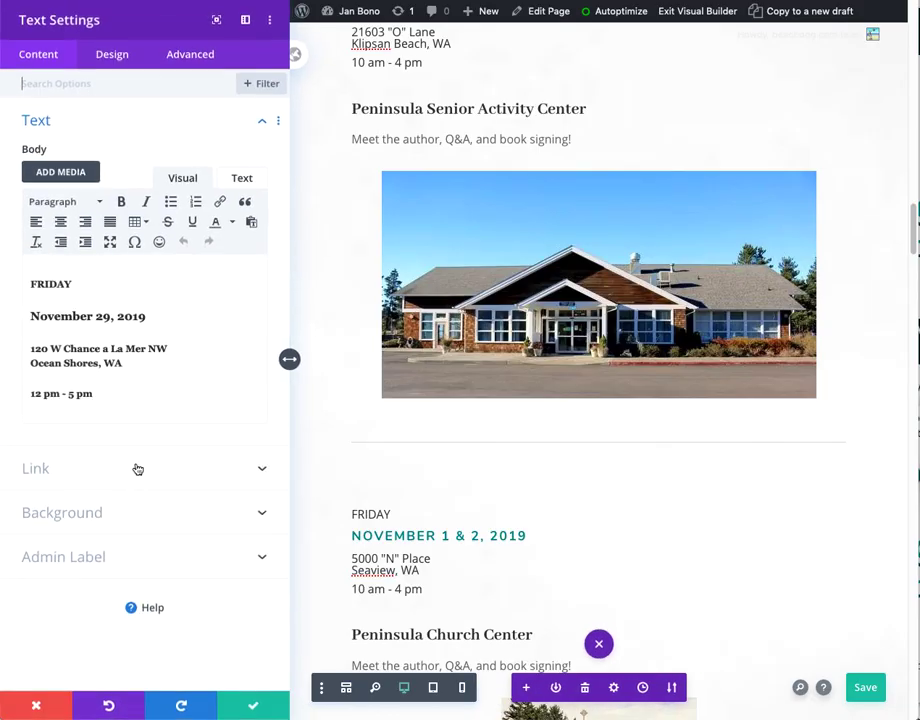
double_click(50, 285)
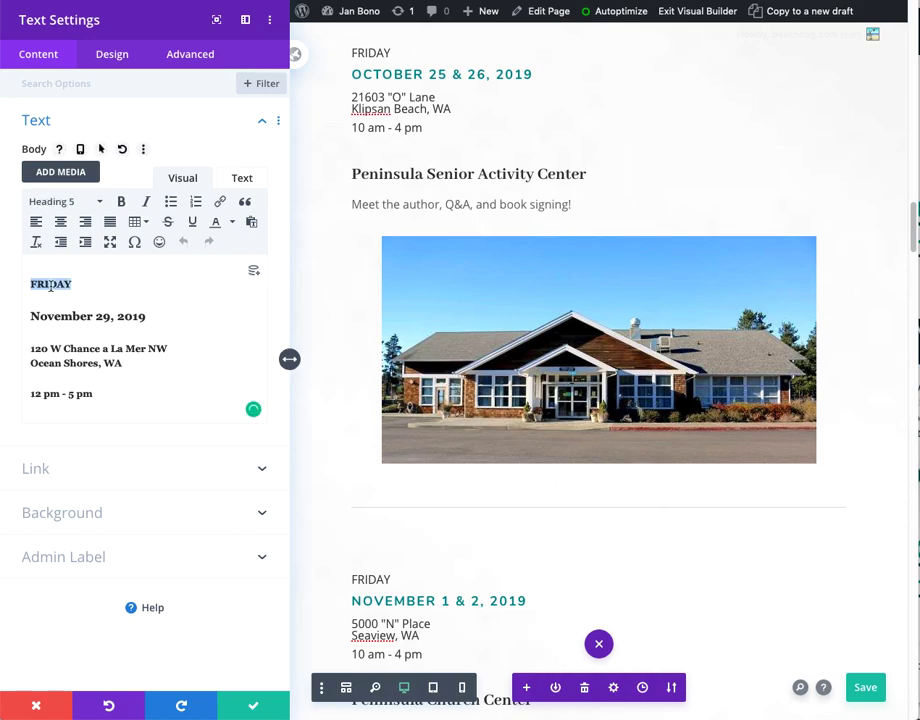
text(SUN)
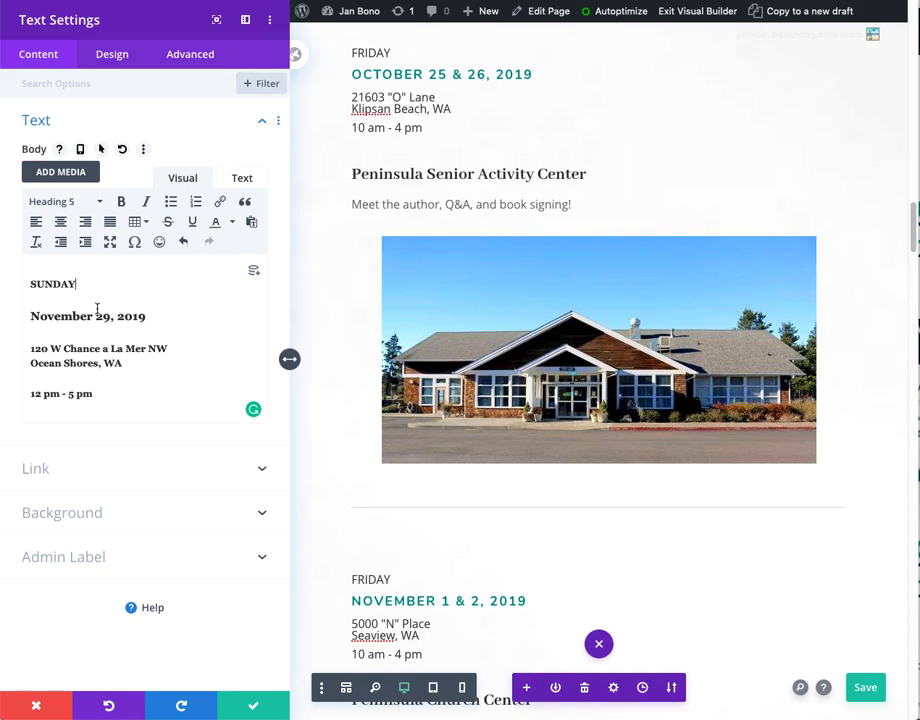
drag(110, 316, 28, 316)
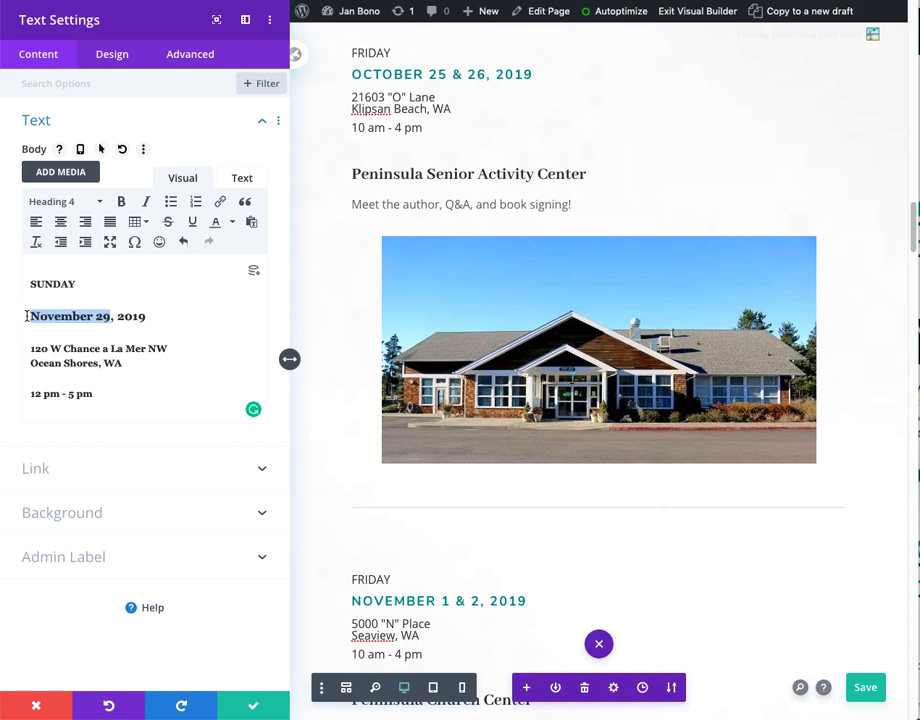
text(December )
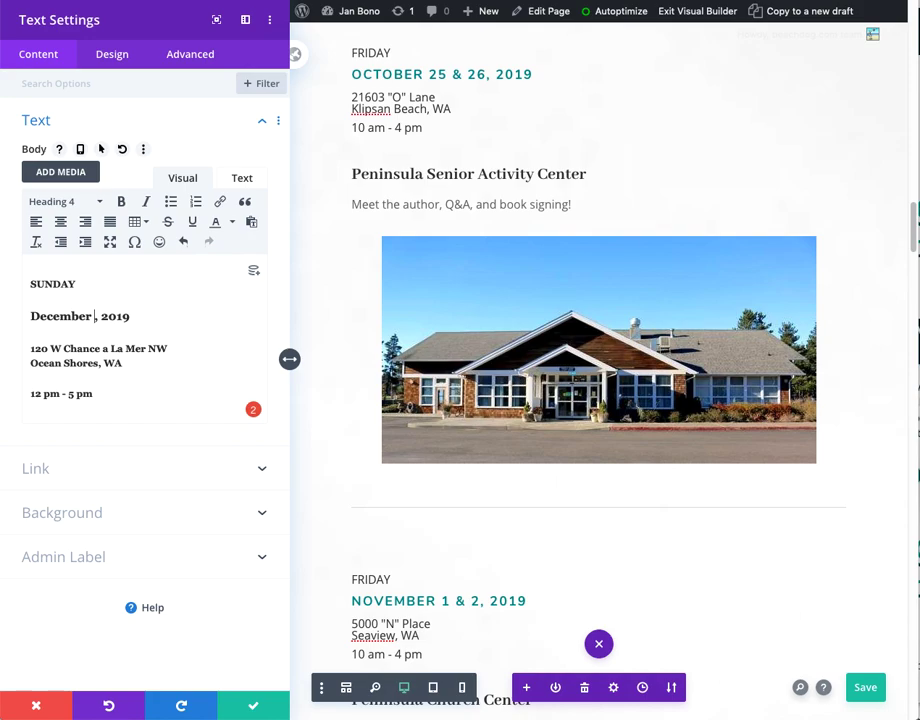
text(1)
Set the Sunday Fanta-Sea event's hours to 10 am - 3 pm, apply the text changes and save the page
key(BackSpace)
text(0)
key(Delete)
key(Delete)
text(am)
key(Delete)
text(3)
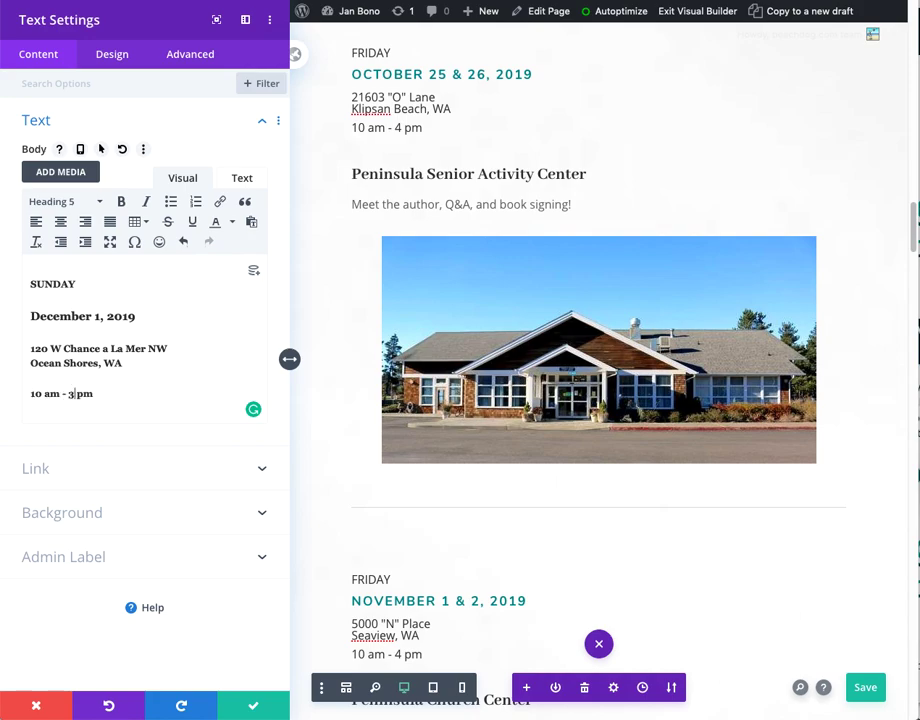
click(256, 707)
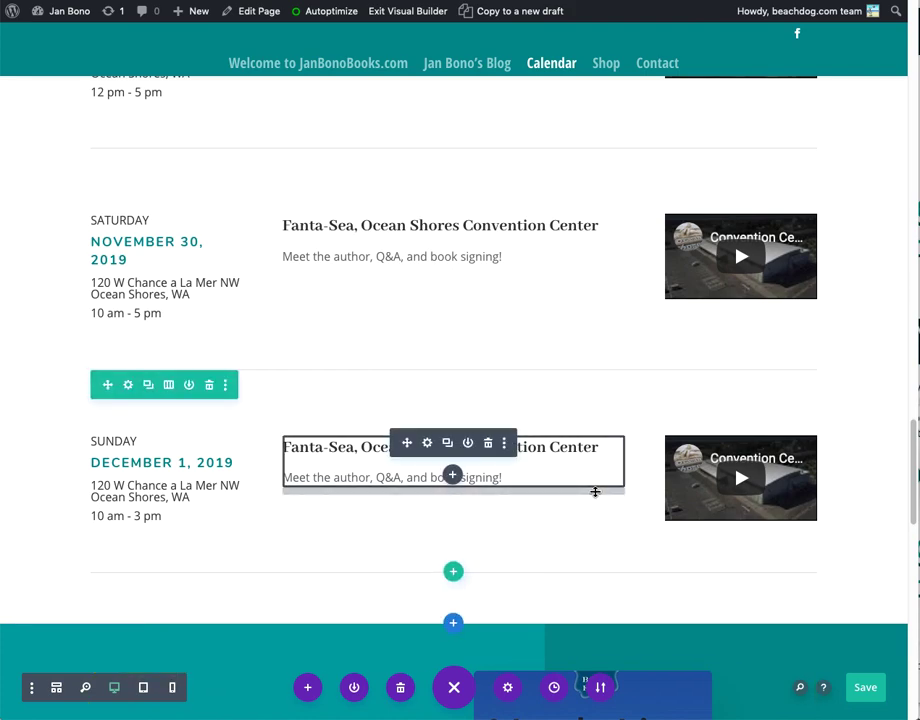
click(866, 690)
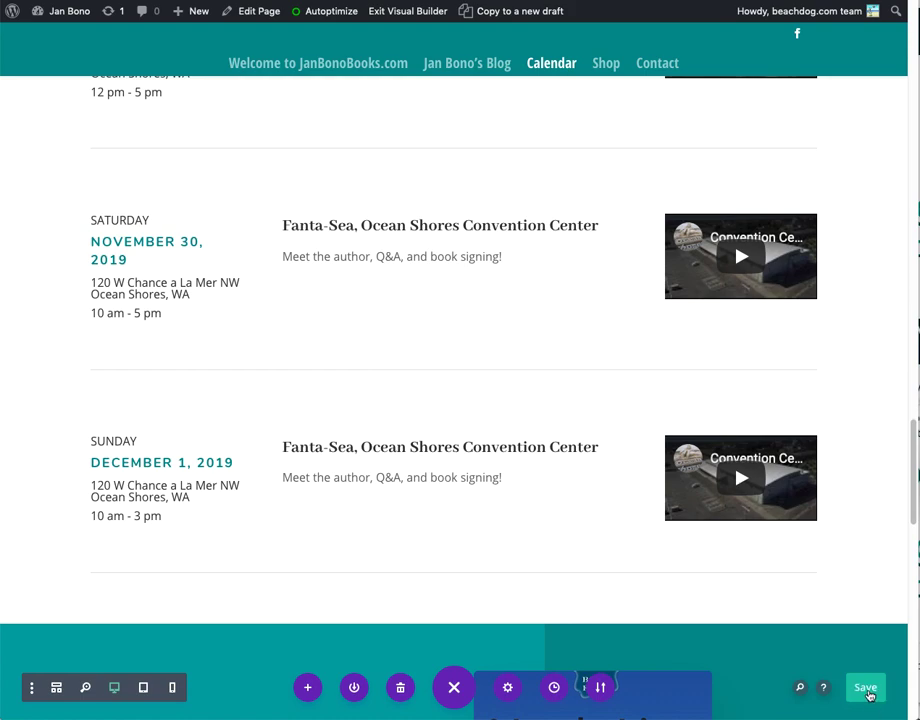
click(866, 689)
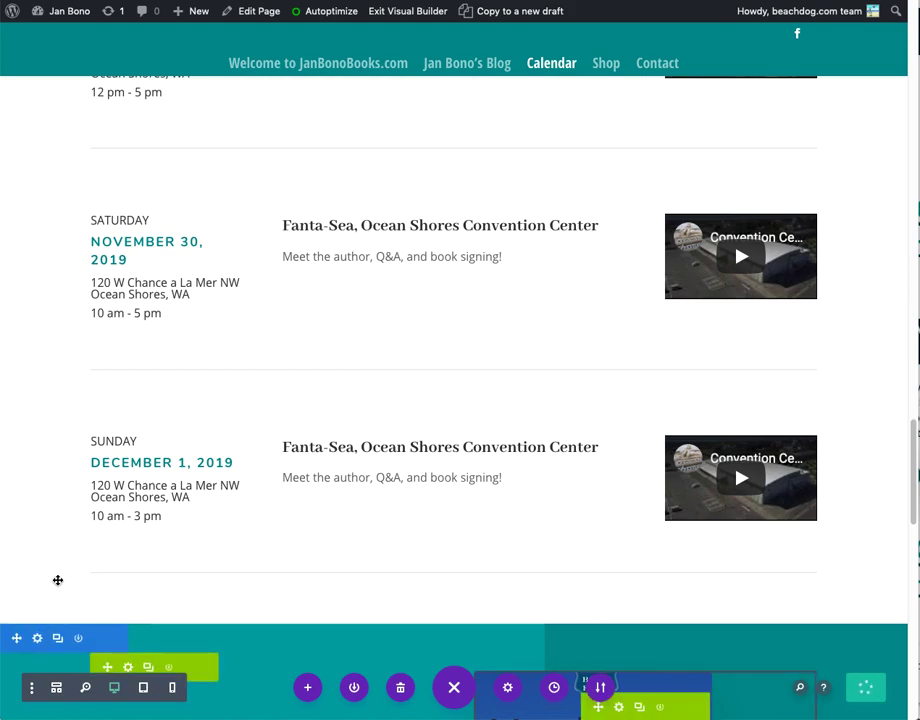
Duplicate the Sunday Fanta-Sea row and replace the copy's title with "Peninsula Moosse Lodge"
scroll(244, 521, down, 5)
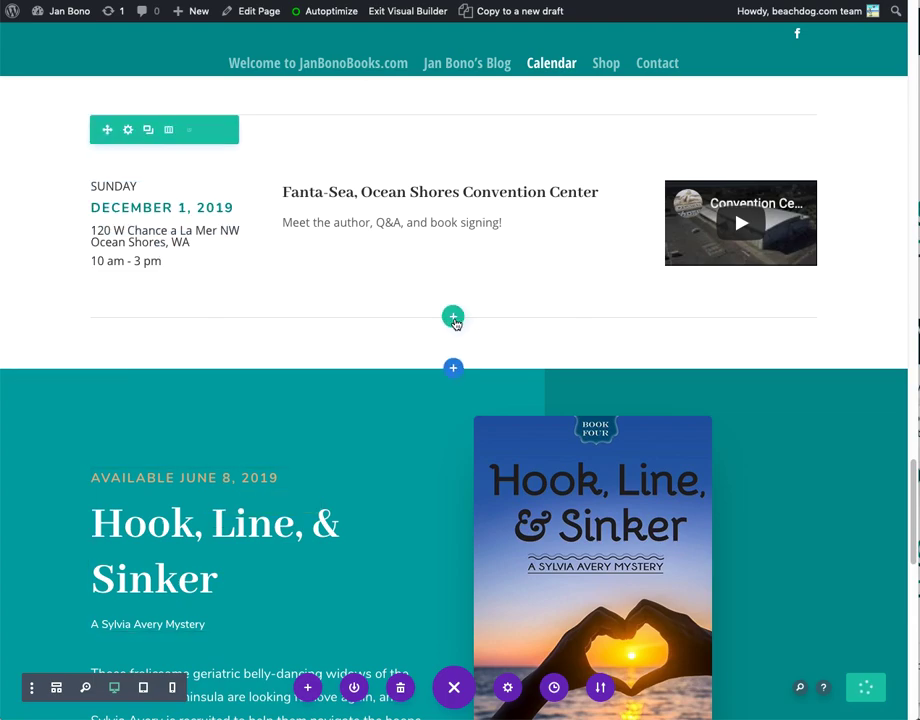
click(148, 131)
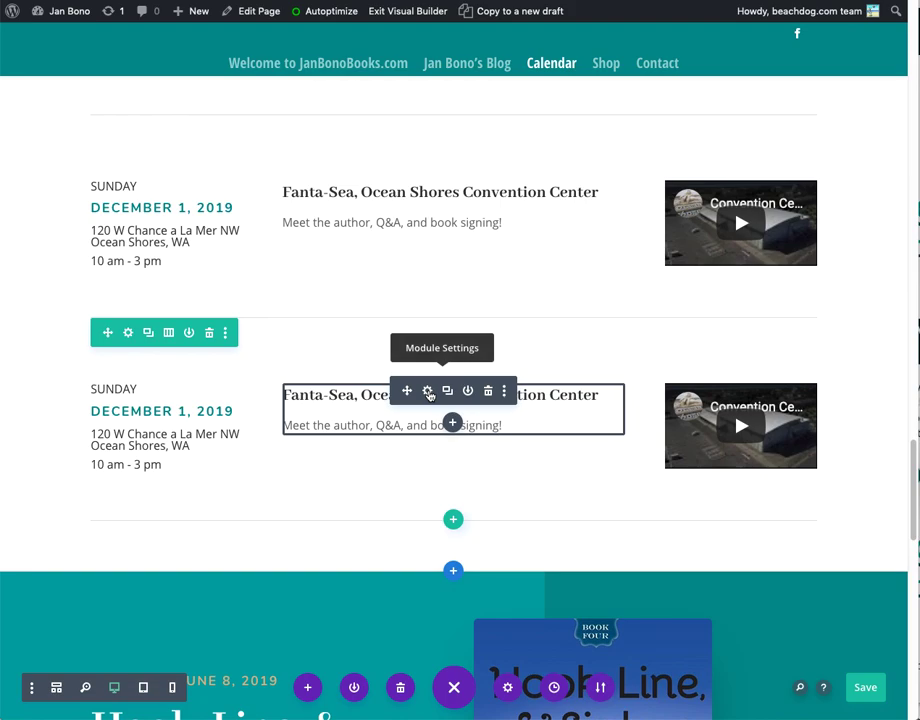
click(428, 392)
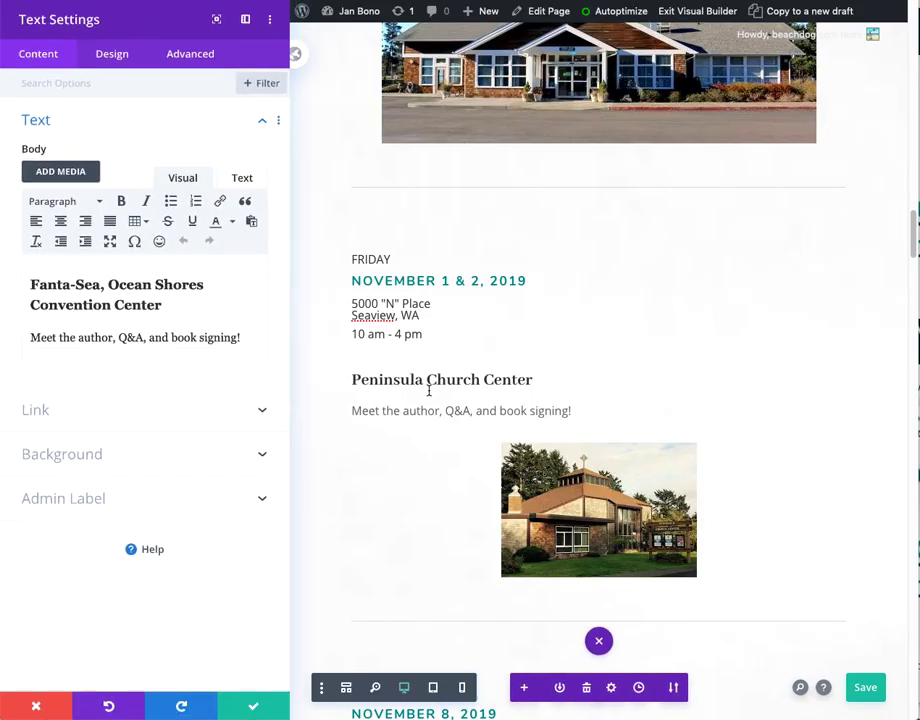
drag(172, 306, 34, 270)
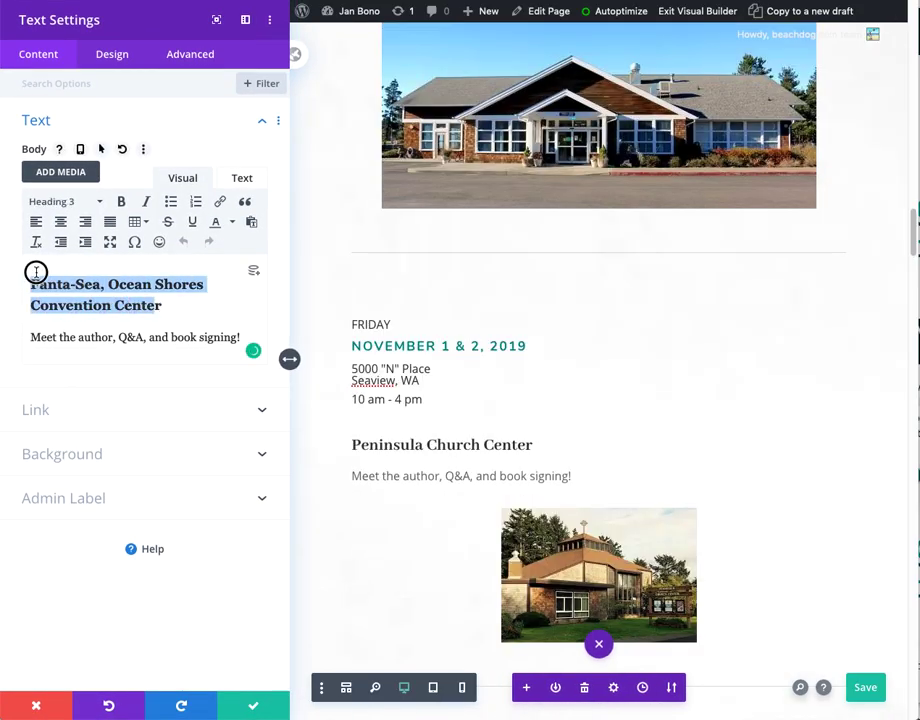
text(Penir)
key(BackSpace)
key(BackSpace)
key(BackSpace)
text(r)
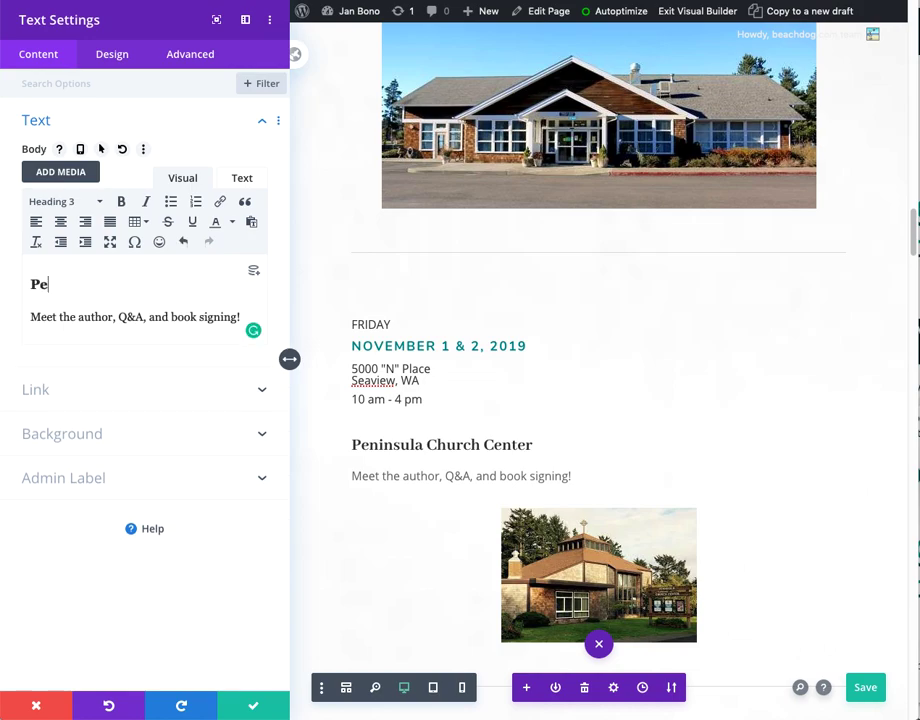
text(nsula Moosse Lodge)
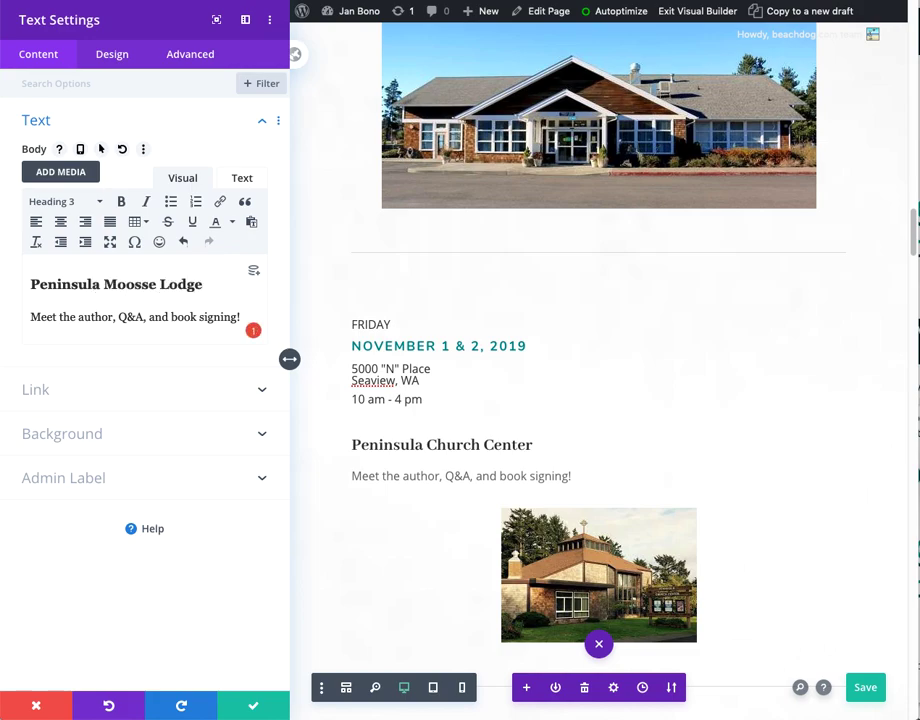
click(253, 706)
Change the Moose Lodge event's day to SATURDAY and its date to December 7, 2019
scroll(145, 460, down, 1)
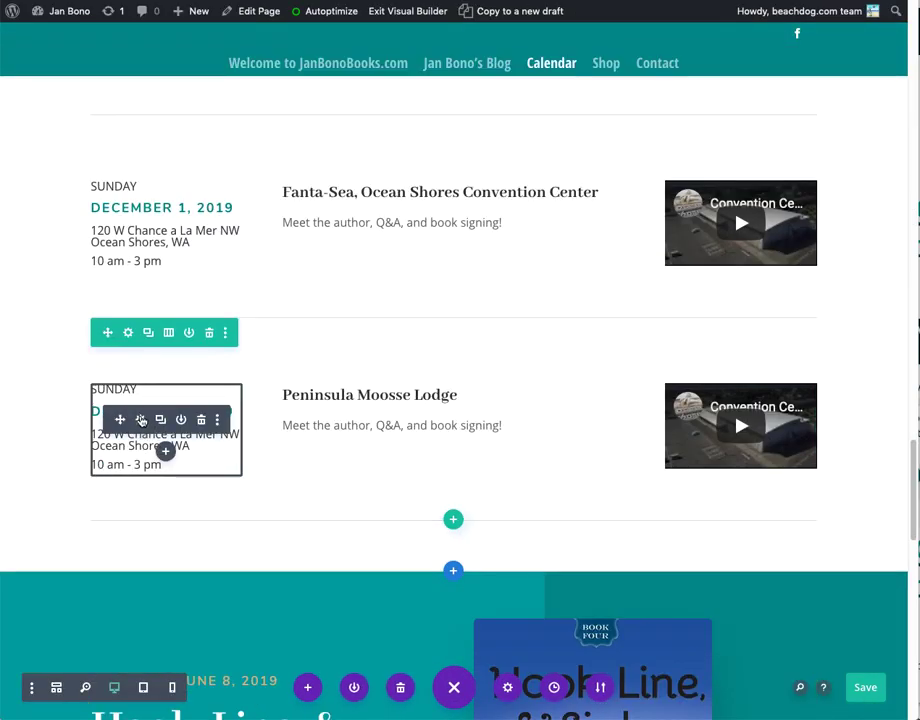
click(140, 419)
double_click(58, 285)
text(Saturday)
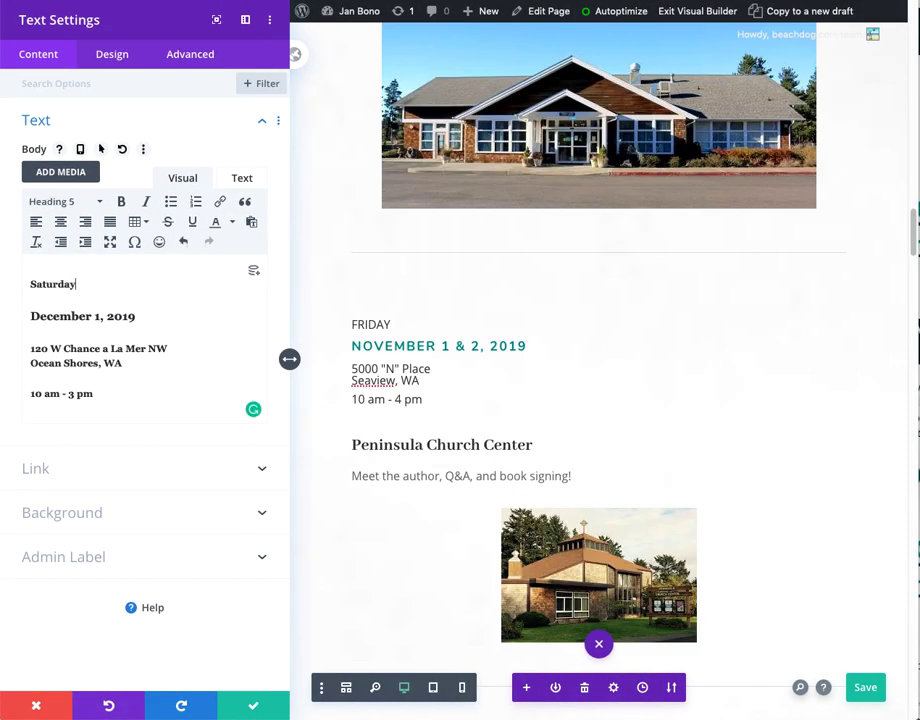
key(BackSpace)
key(BackSpace)
key(BackSpace)
text(RDAY)
click(98, 317)
key(BackSpace)
text(7)
Replace the street line of the Moose Lodge event's address with the lodge's street address
click(138, 365)
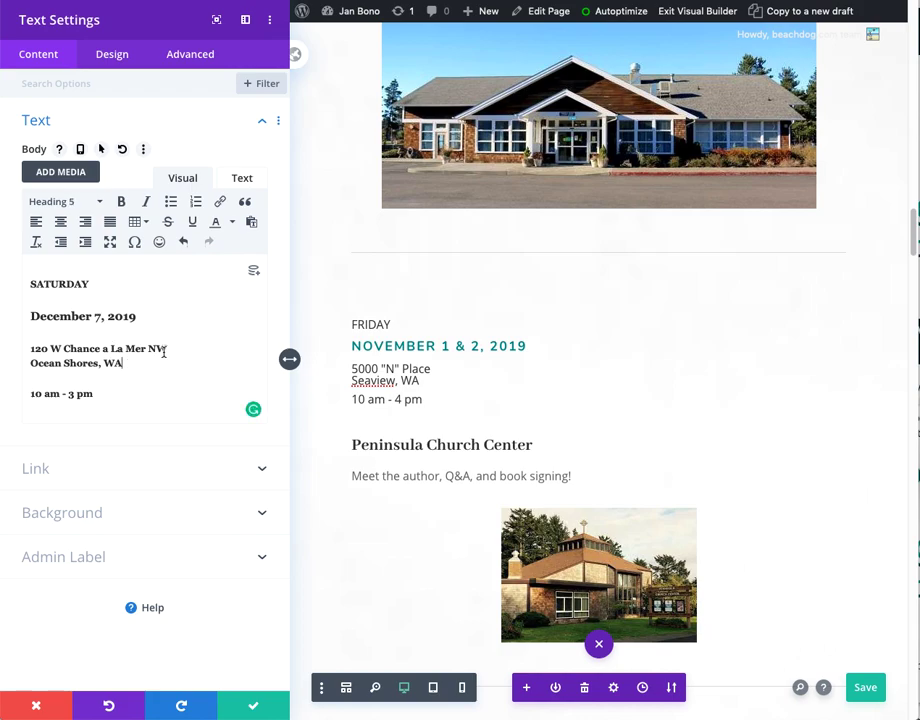
drag(168, 349, 26, 347)
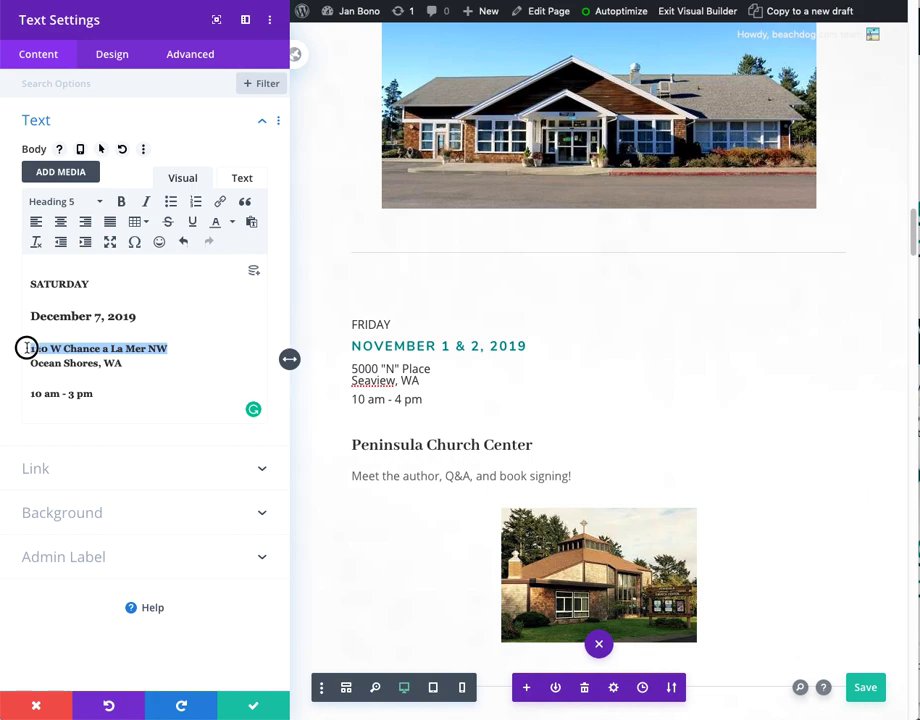
text(25)
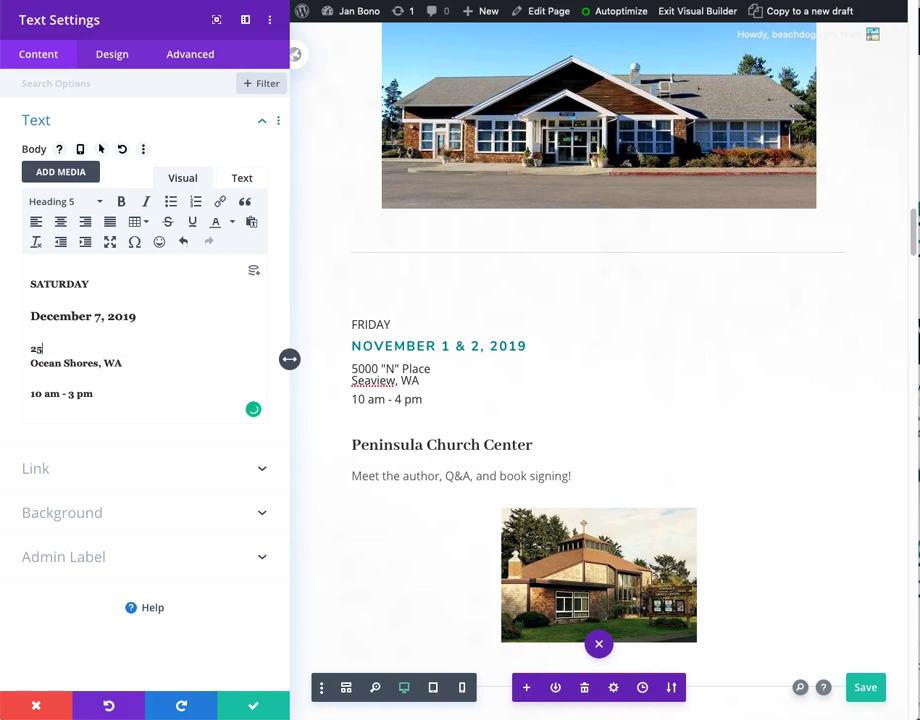
text(915 U STREET)
key(BackSpace)
key(BackSpace)
Change the Moose Lodge event's town to Ocean Park, save the page and apply the text changes
double_click(68, 364)
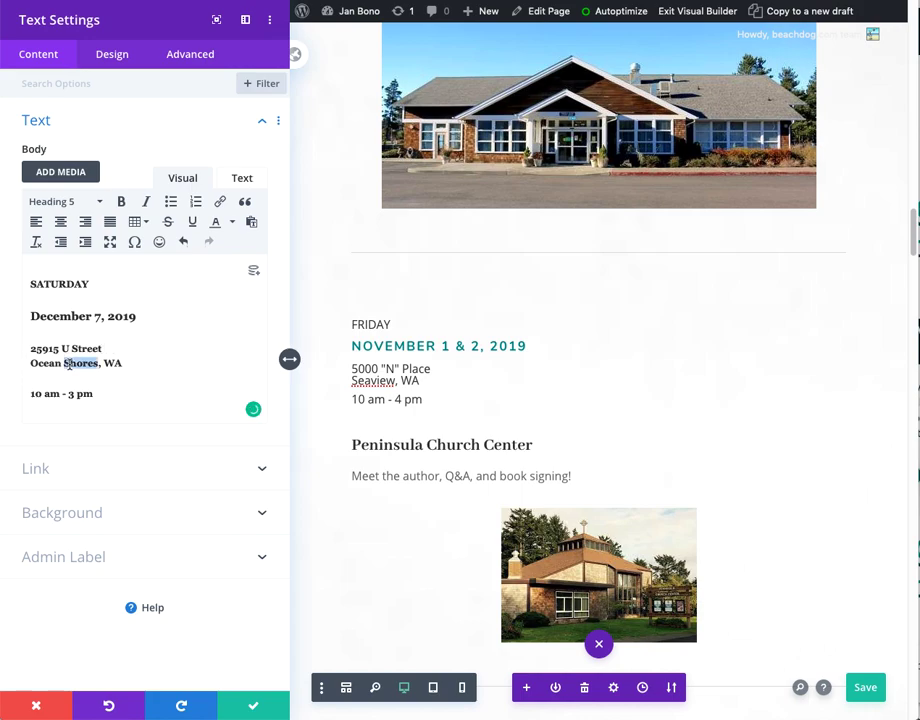
text(Pakr)
key(BackSpace)
key(BackSpace)
text(rk)
key(ctrl+s)
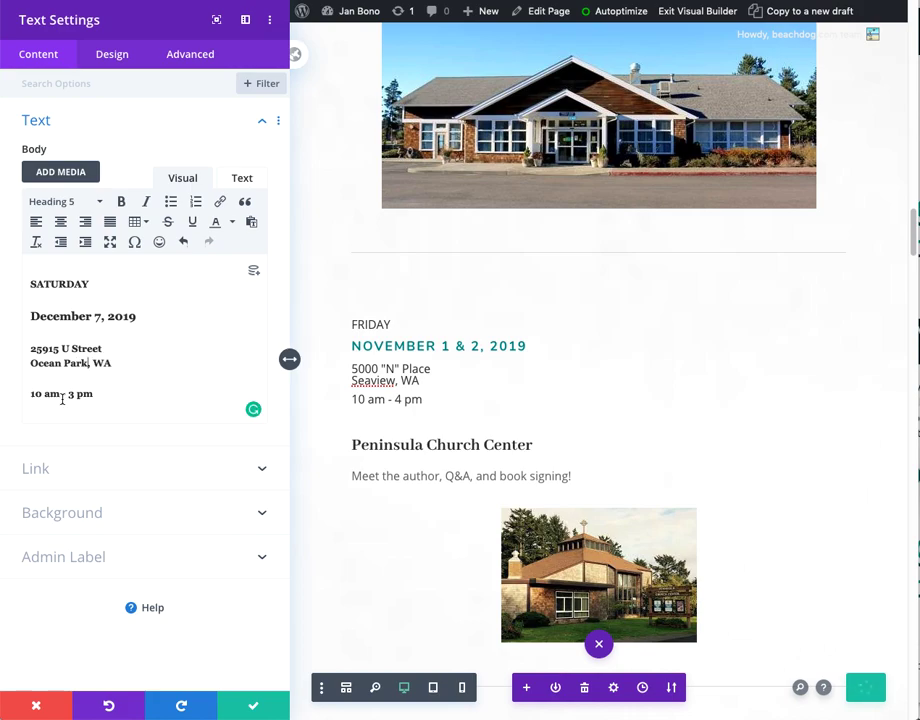
click(262, 708)
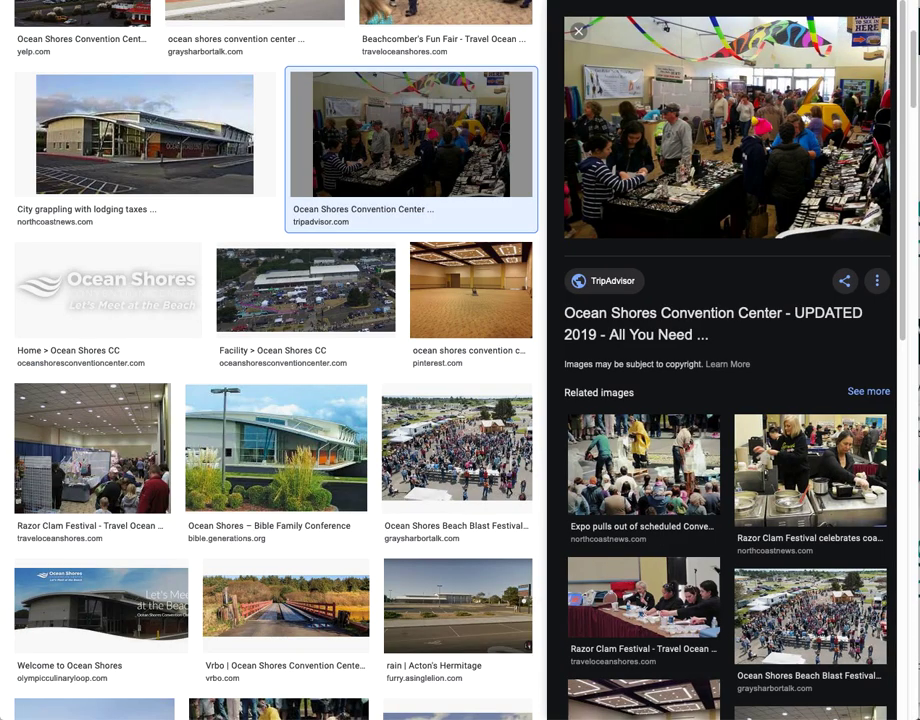
Search the web for "peninsula moose lodge" and look through the lodge's Facebook page
text(peninsula moose lodge)
key(Return)
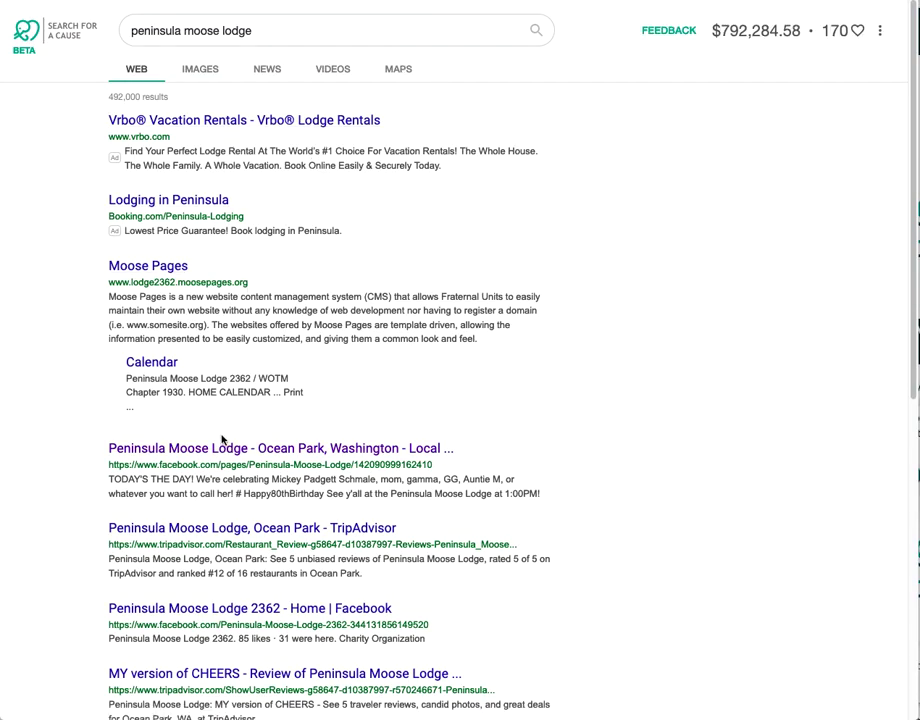
click(228, 450)
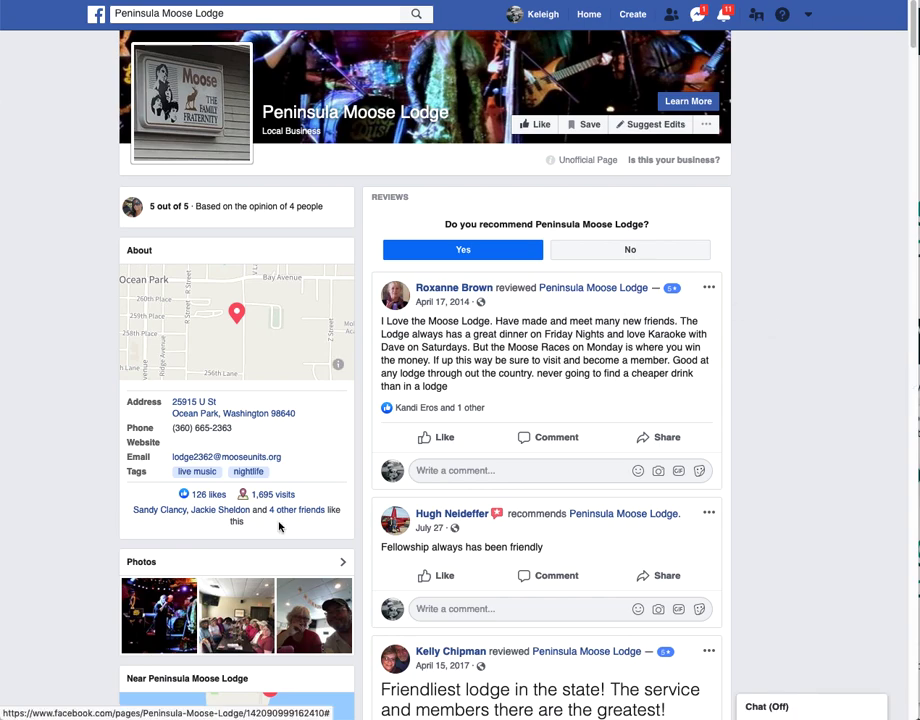
scroll(265, 567, down, 2)
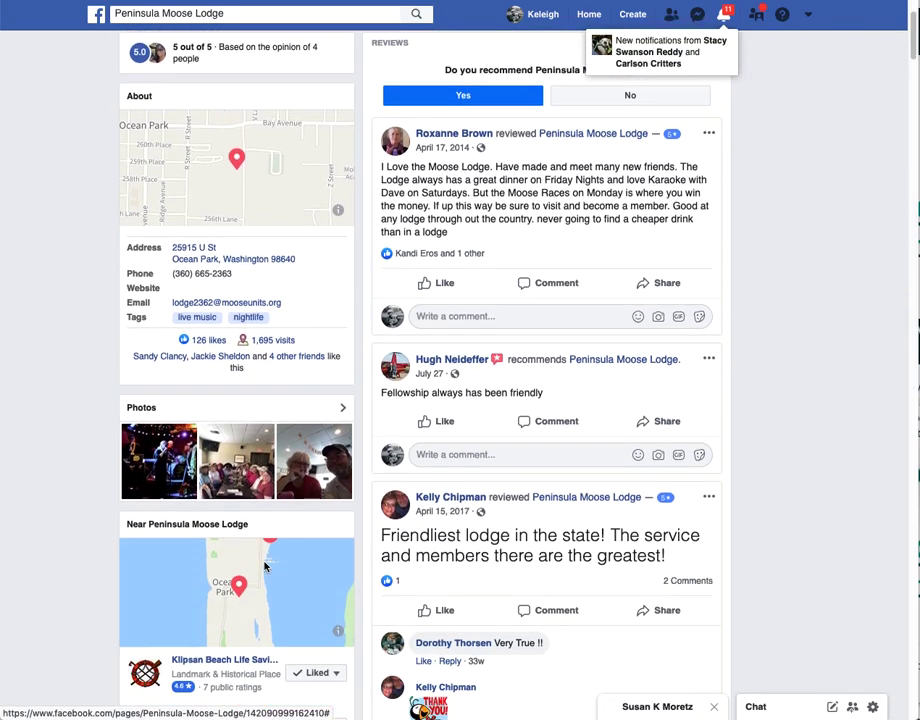
scroll(265, 567, down, 6)
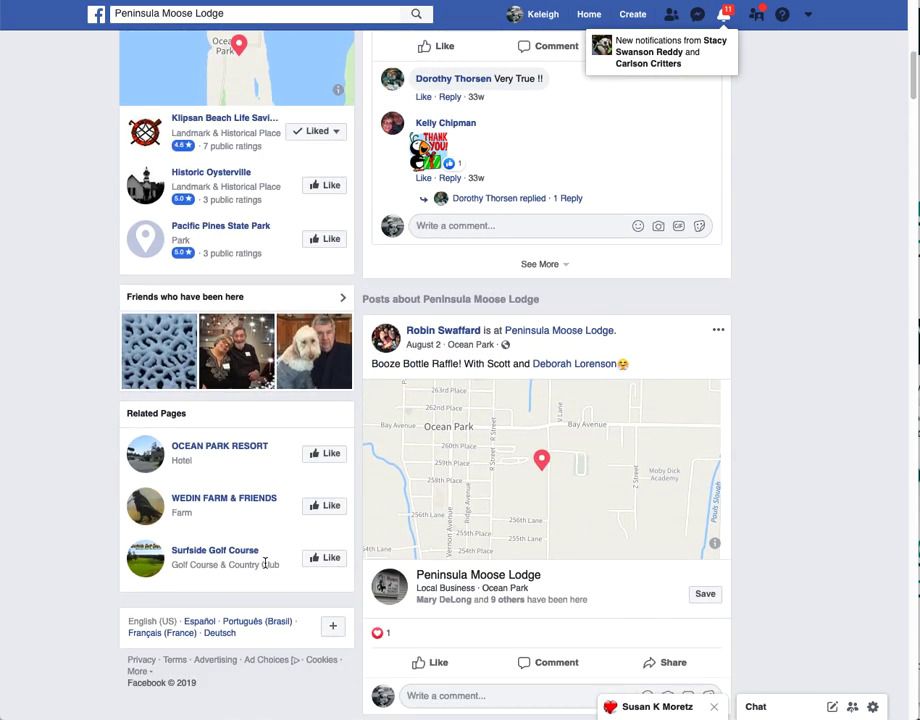
scroll(265, 563, up, 9)
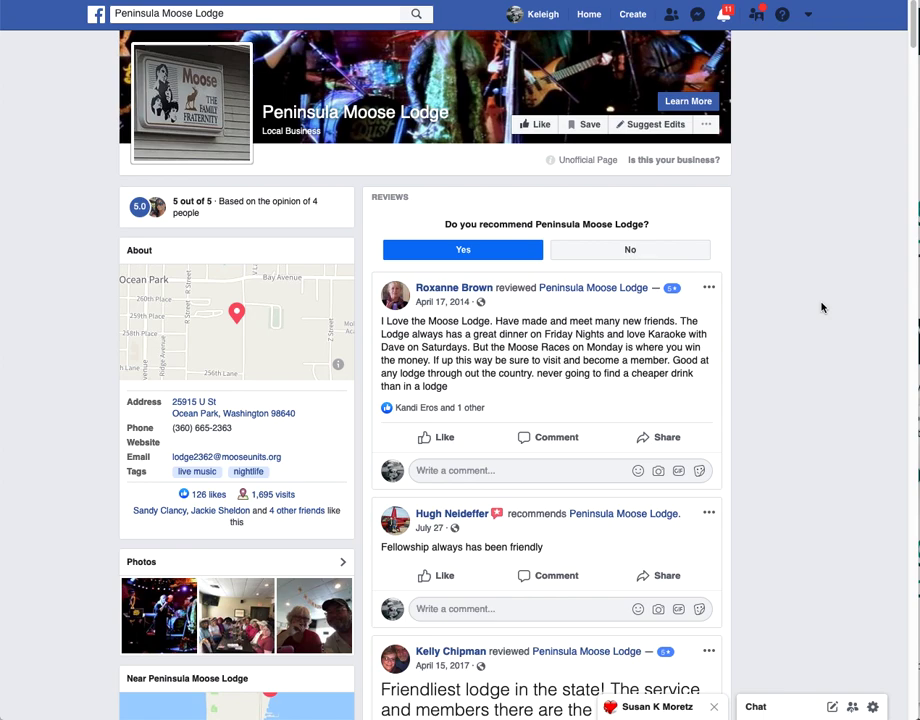
Examine the reviews, visitor posts and photos on the Peninsula Moose Lodge Facebook page
scroll(805, 308, down, 8)
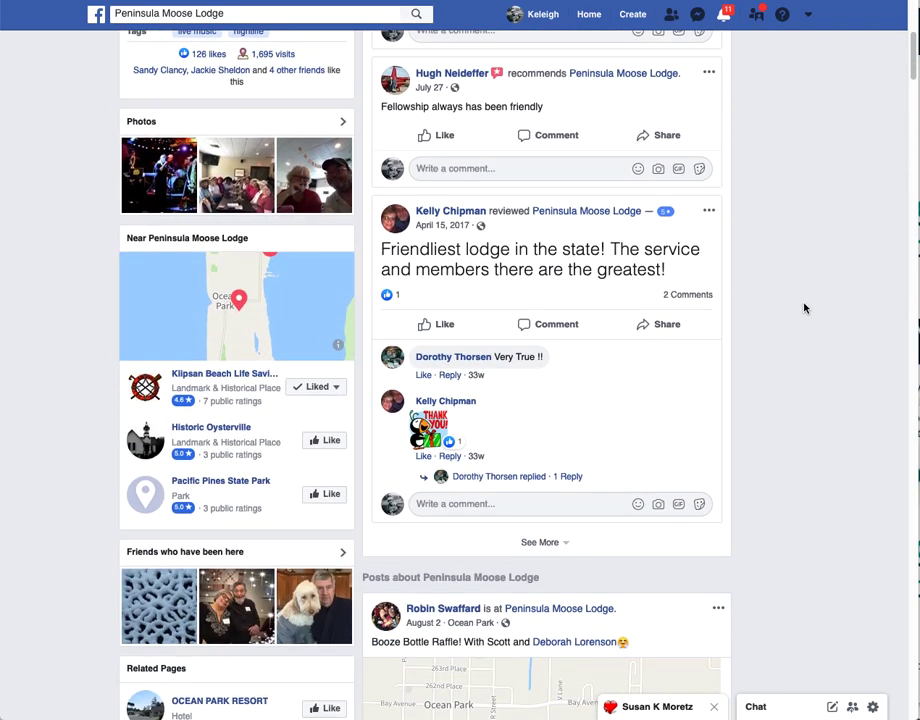
scroll(800, 309, down, 3)
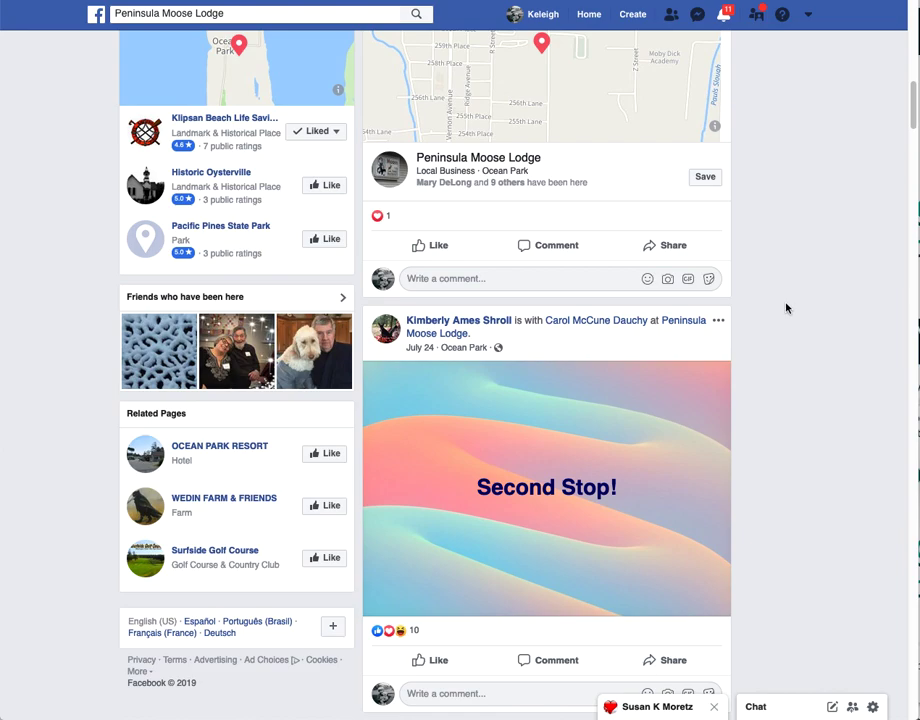
mouse_move(447, 166)
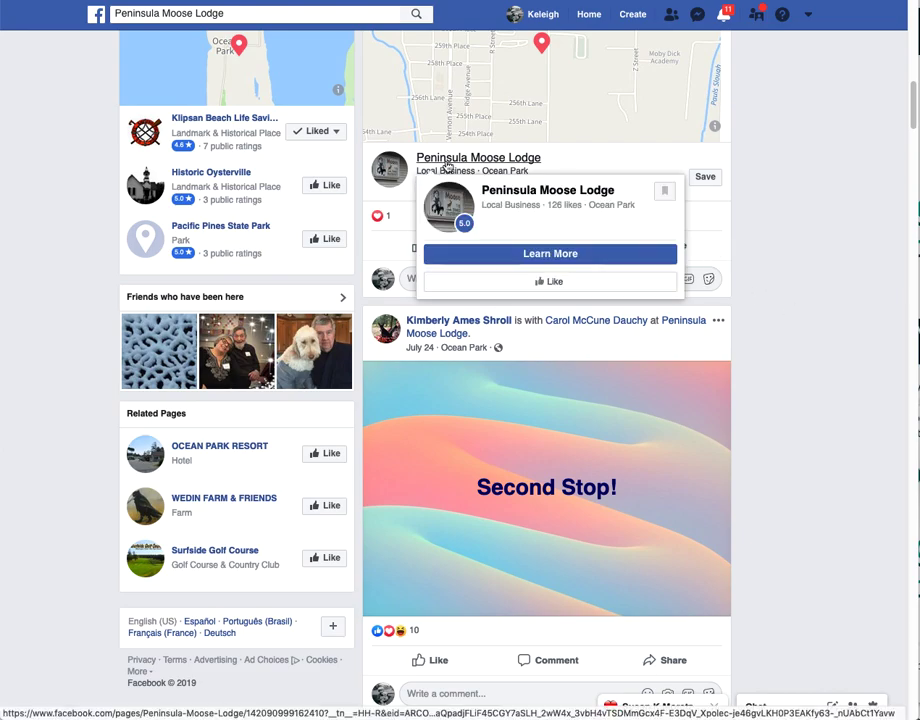
scroll(820, 245, down, 5)
scroll(812, 246, down, 5)
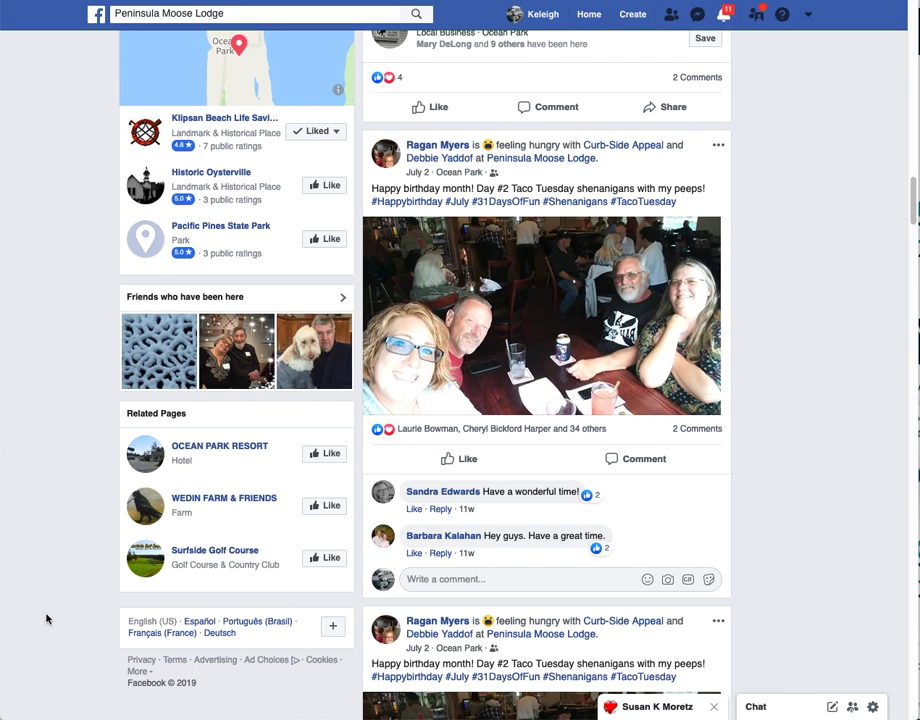
scroll(45, 619, down, 10)
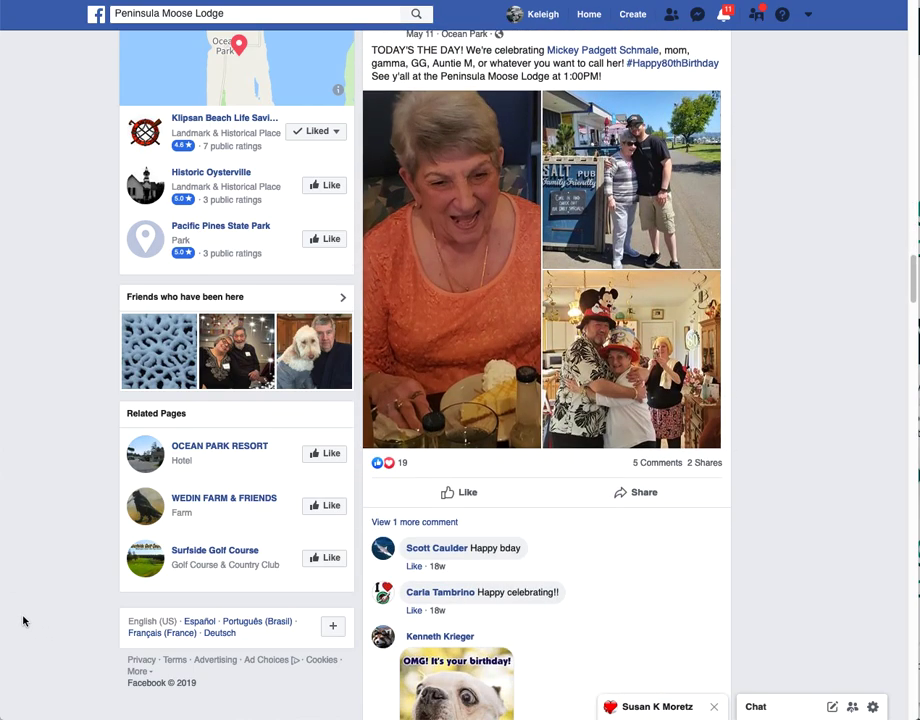
scroll(22, 621, down, 15)
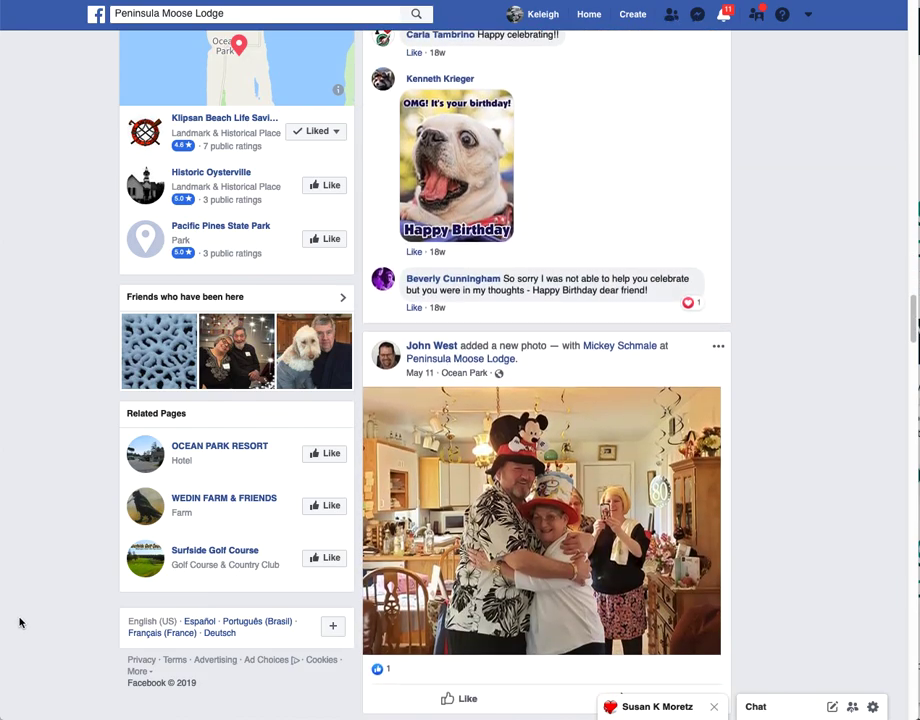
scroll(11, 623, down, 8)
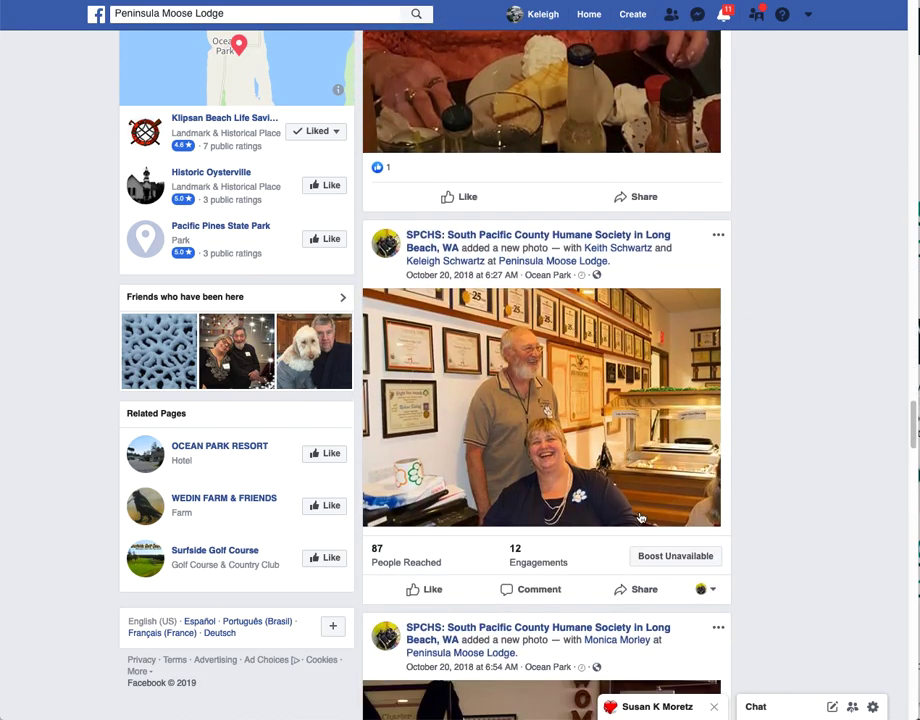
scroll(787, 420, down, 3)
scroll(787, 420, down, 10)
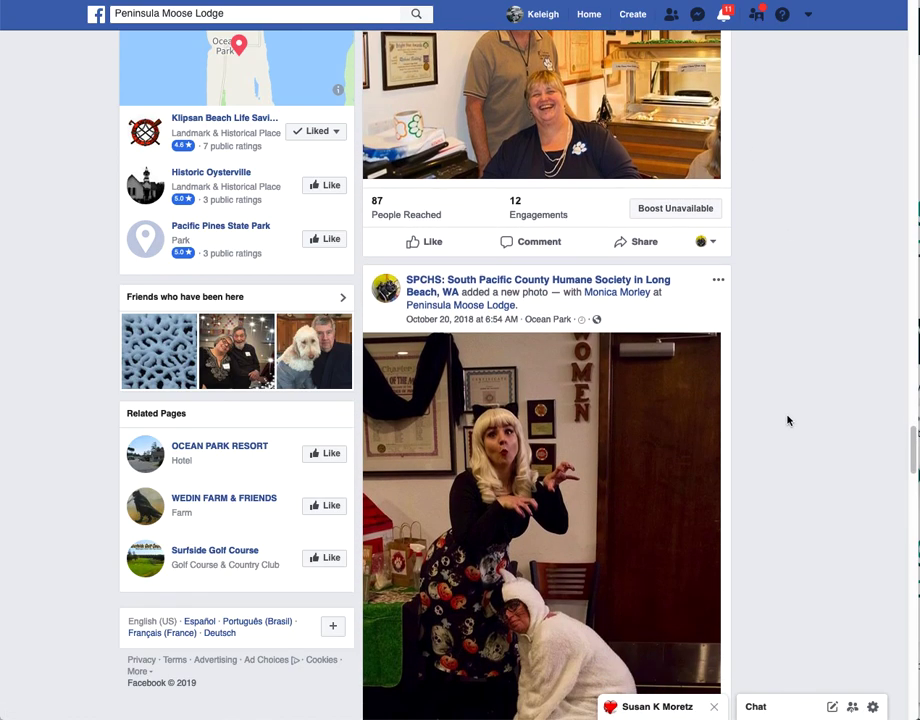
scroll(787, 420, down, 9)
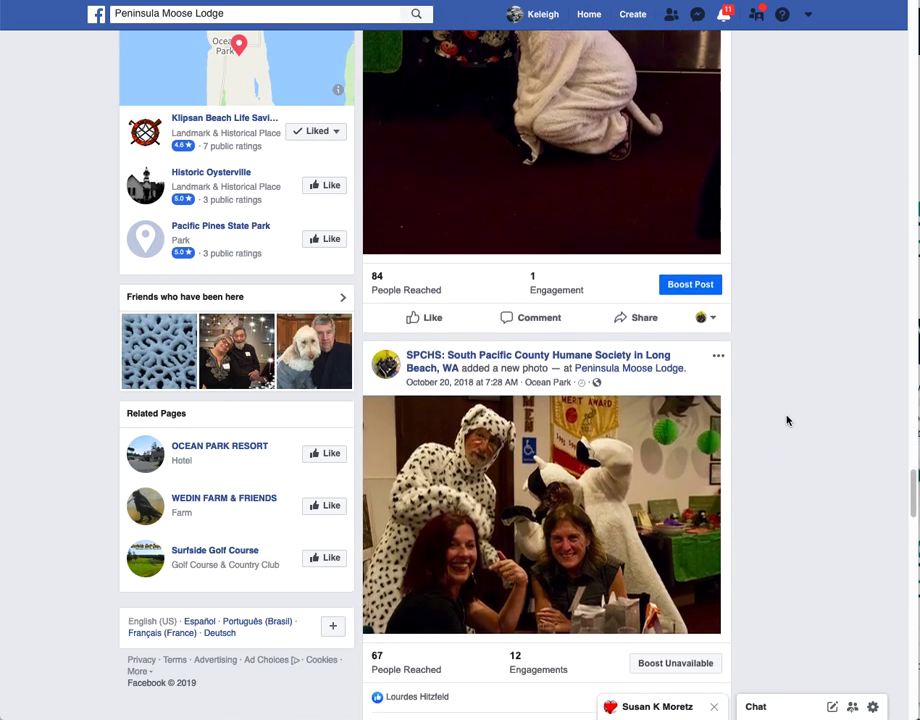
scroll(735, 423, down, 8)
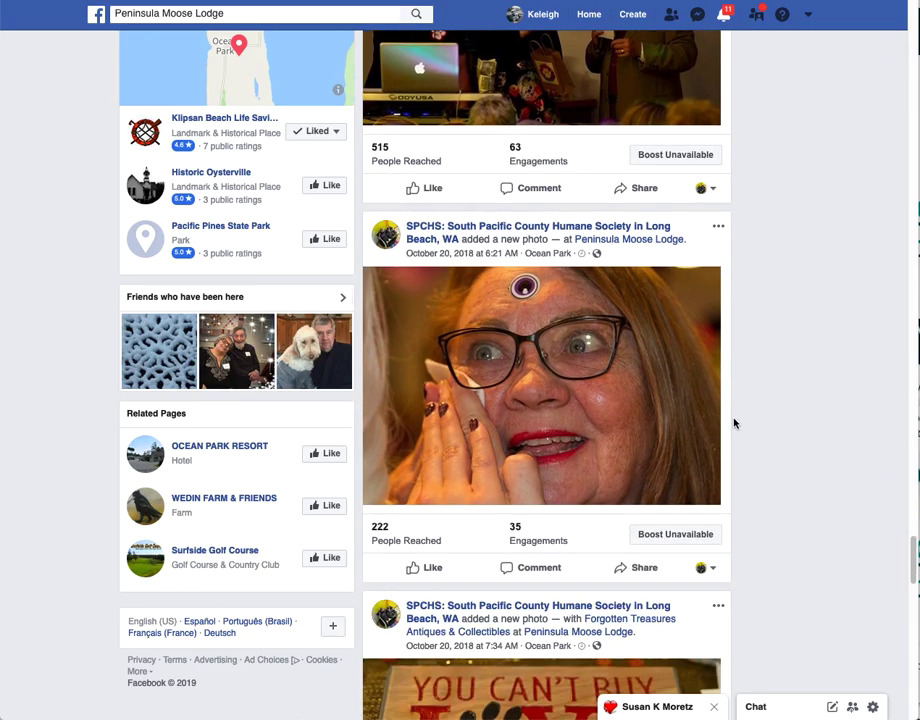
scroll(710, 425, down, 6)
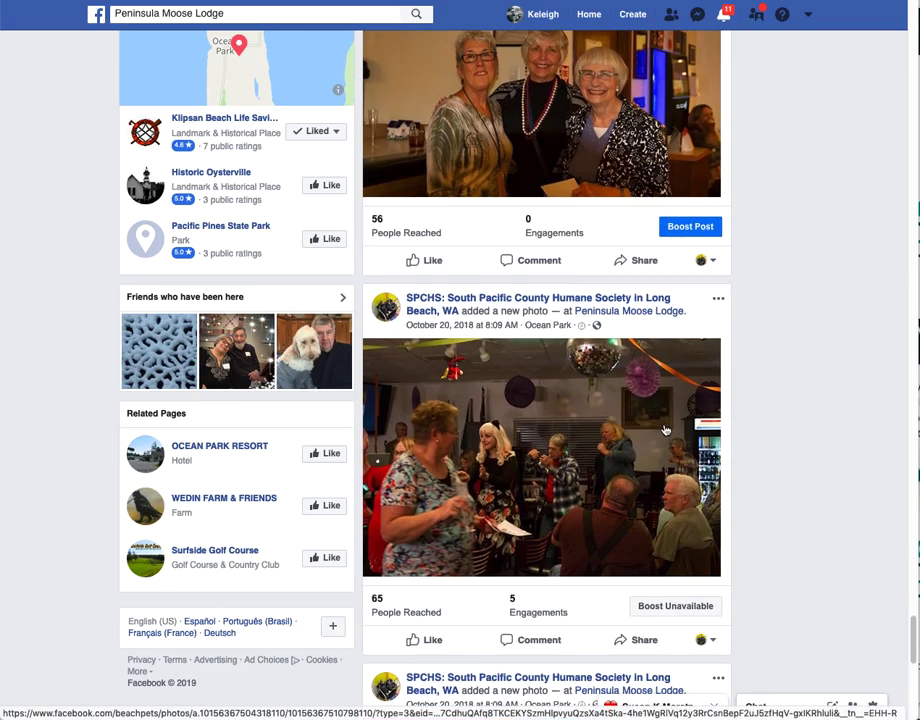
scroll(630, 425, down, 2)
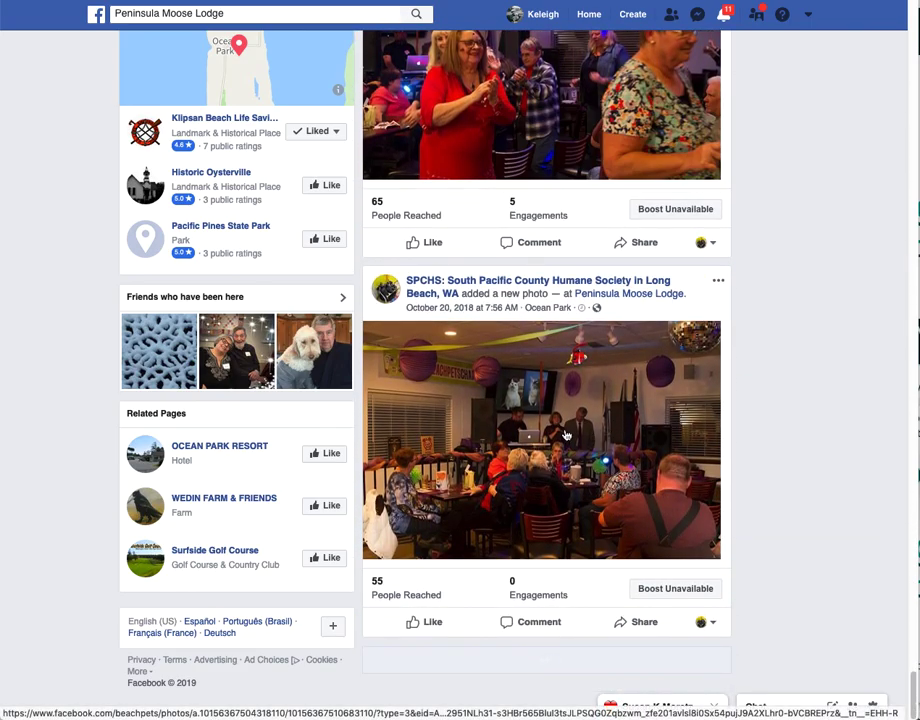
scroll(720, 425, down, 6)
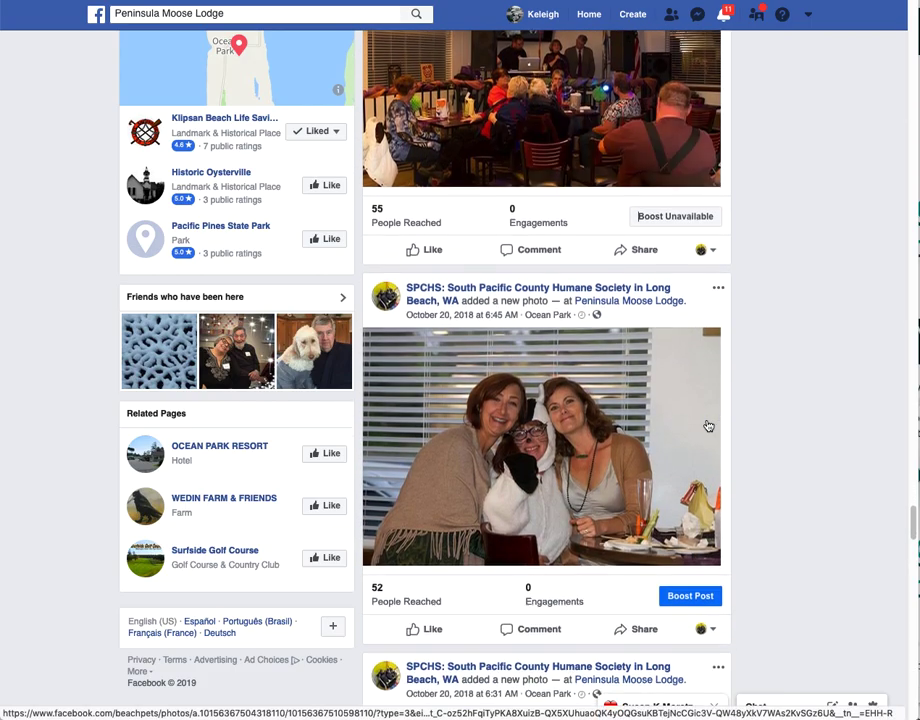
scroll(692, 428, down, 10)
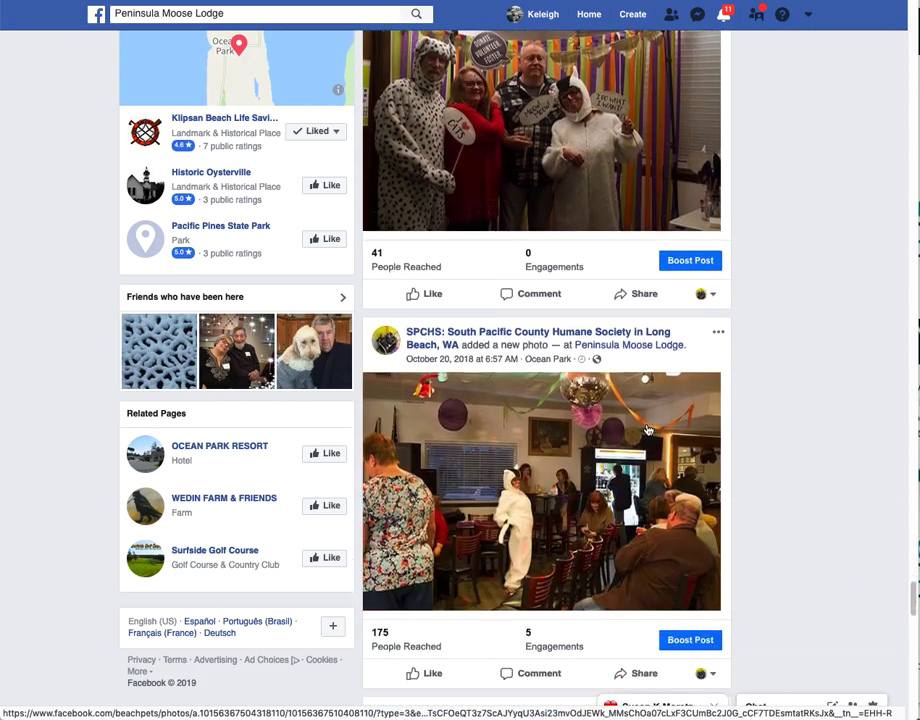
scroll(636, 431, down, 20)
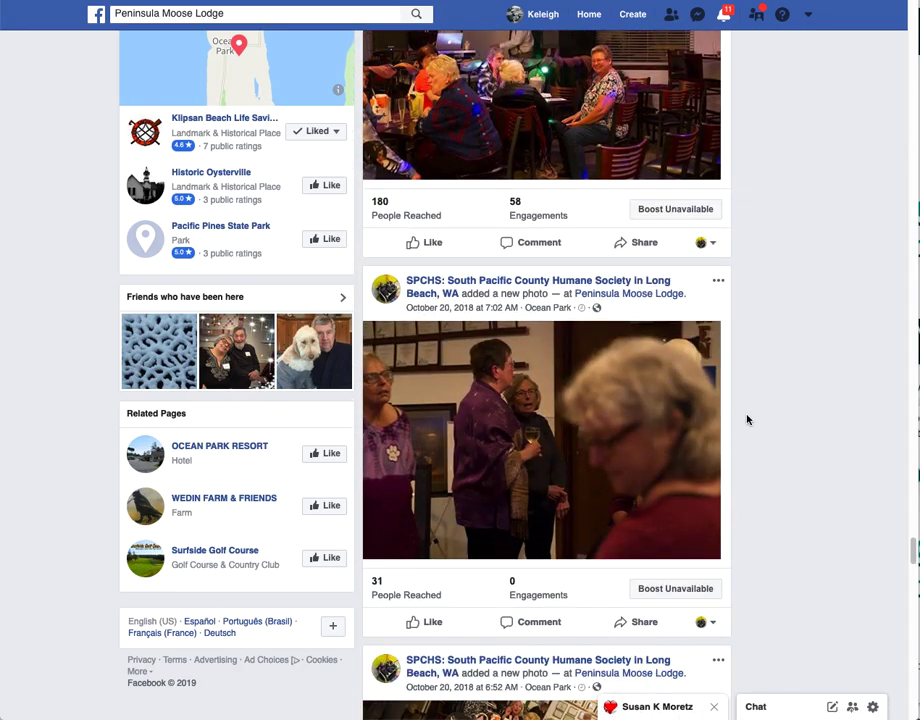
scroll(714, 420, down, 6)
scroll(699, 424, down, 15)
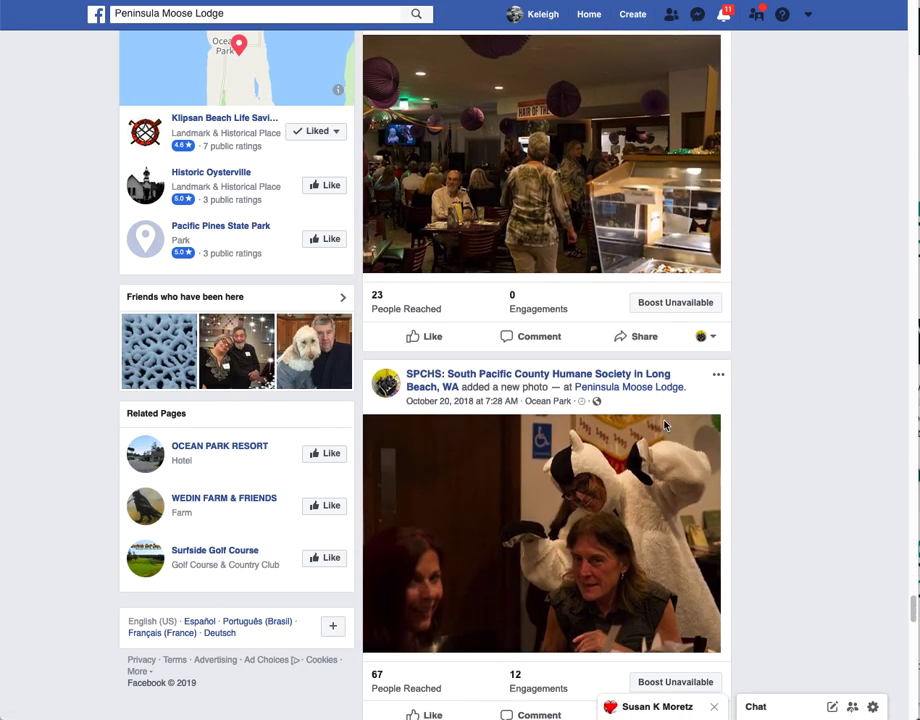
scroll(557, 432, down, 10)
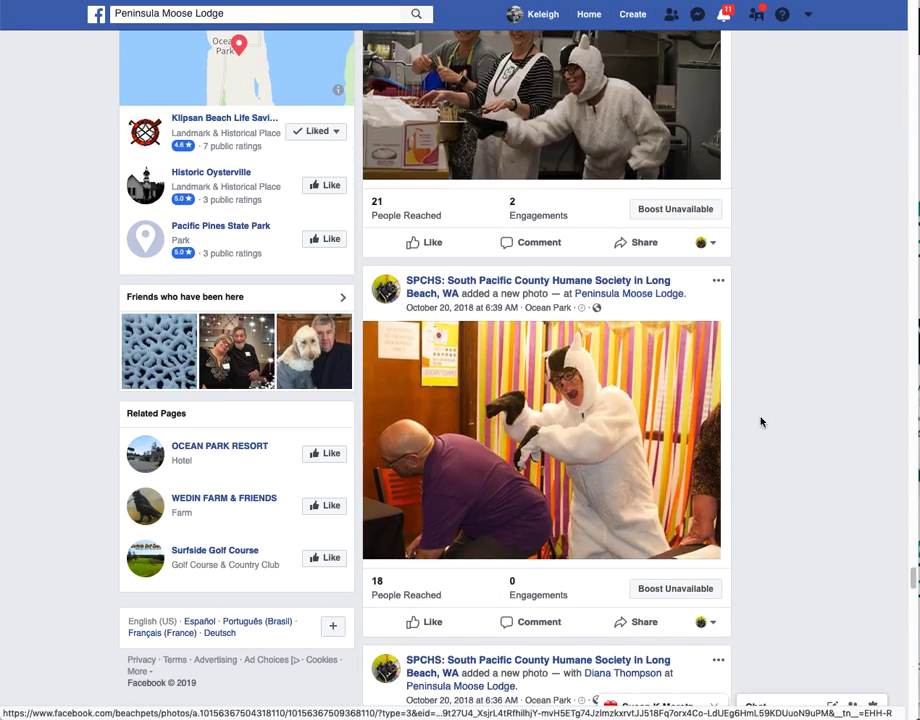
scroll(742, 424, down, 9)
scroll(738, 426, down, 10)
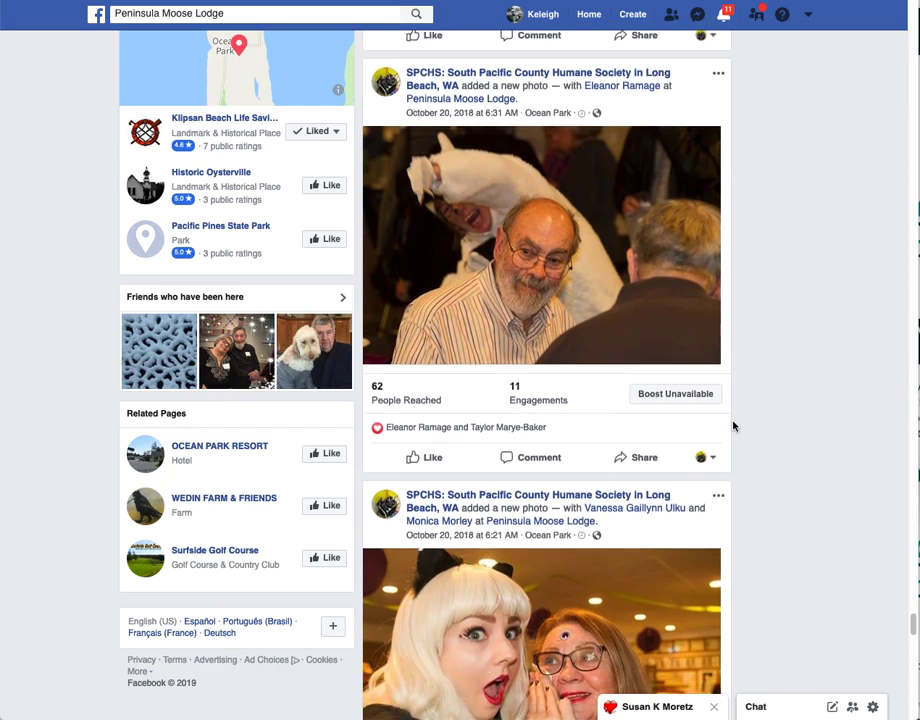
scroll(711, 428, down, 15)
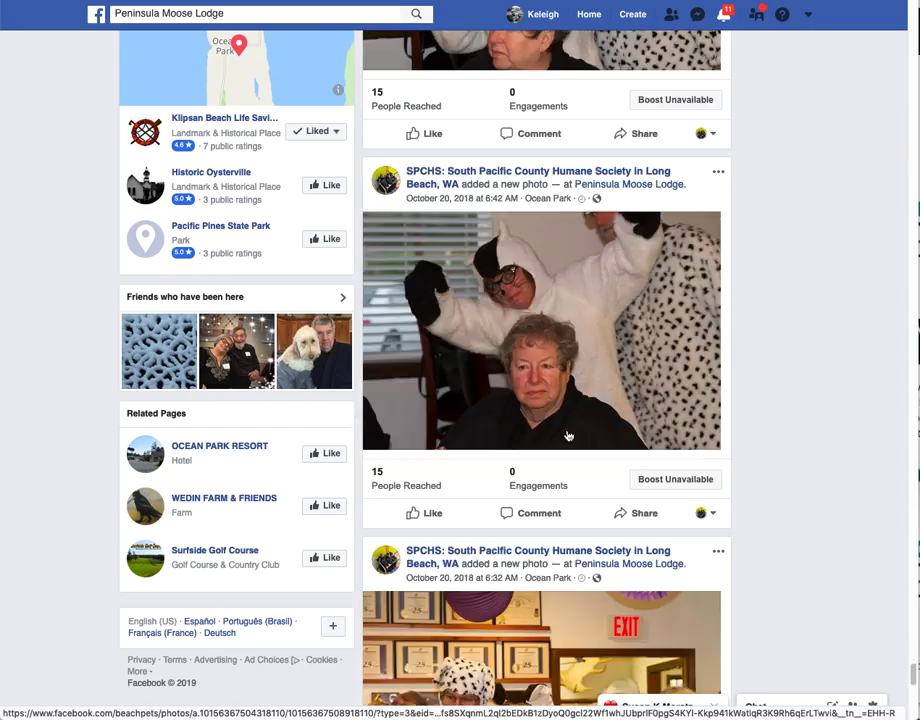
scroll(520, 437, down, 5)
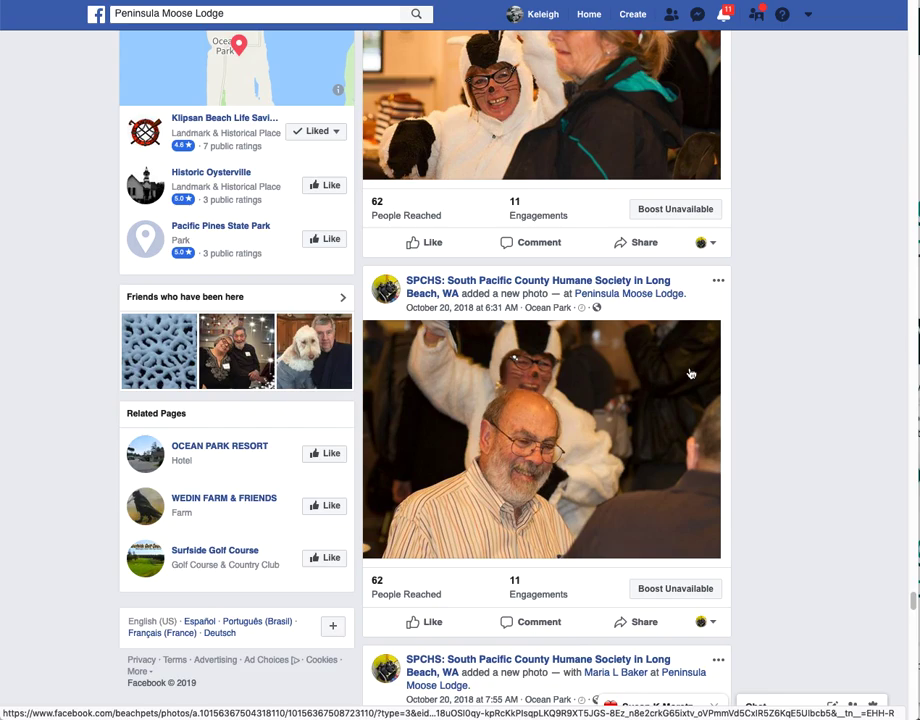
scroll(768, 366, down, 10)
scroll(739, 367, down, 10)
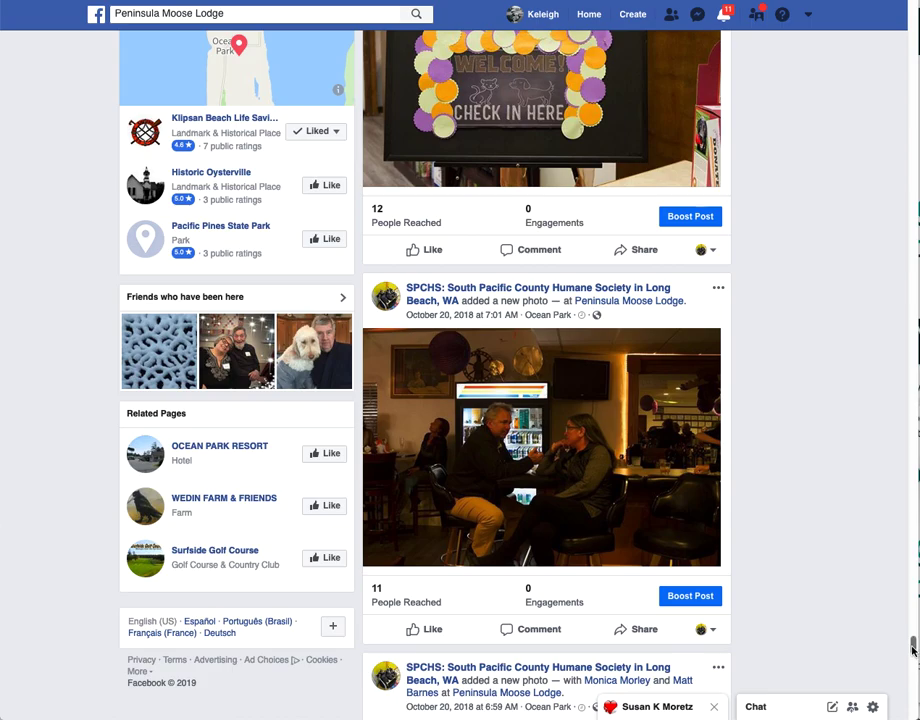
scroll(910, 705, down, 10)
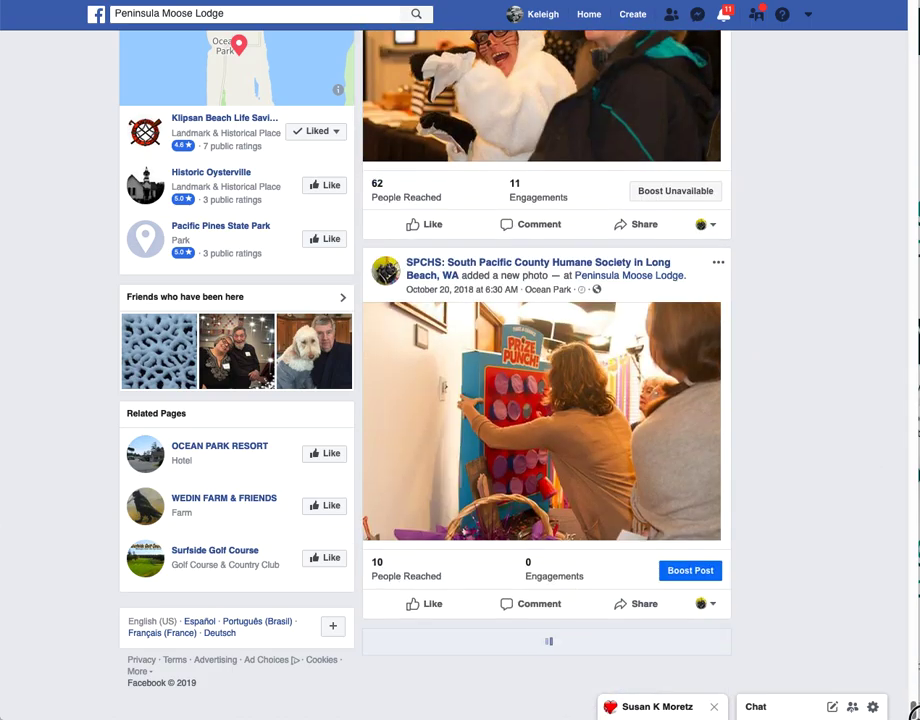
scroll(546, 400, down, 5)
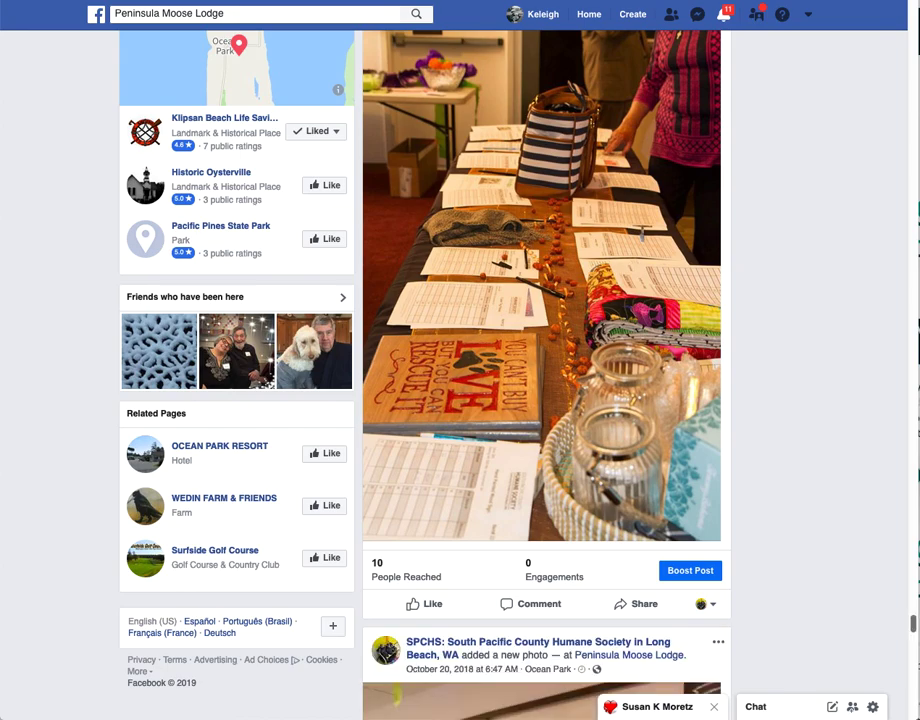
scroll(546, 400, down, 10)
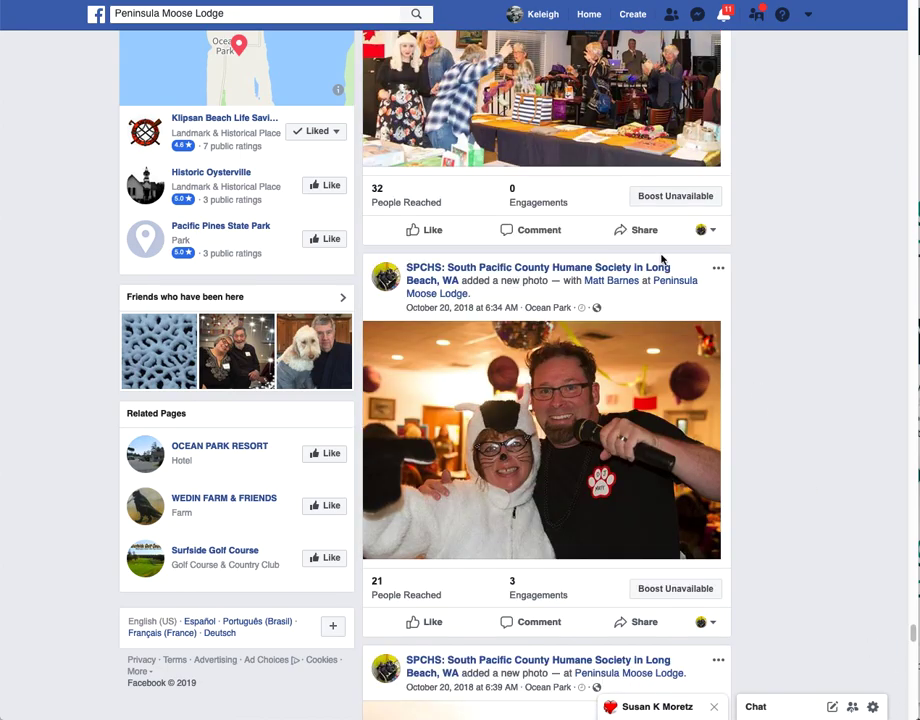
Return to the "peninsula moose lodge" search results and open the lodge's TripAdvisor listing in a separate tab
click(165, 15)
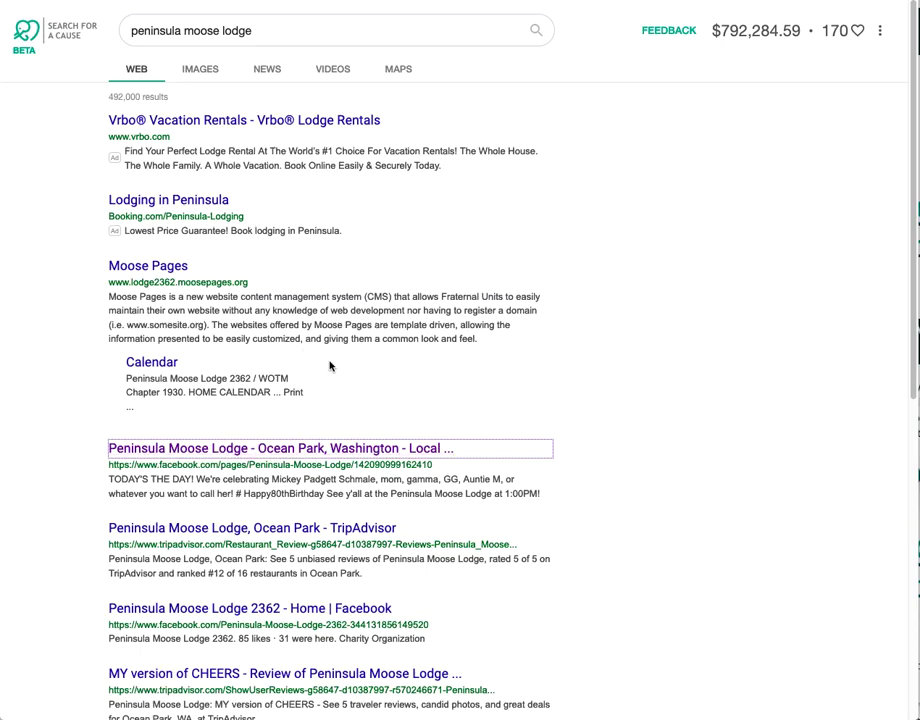
scroll(343, 366, down, 2)
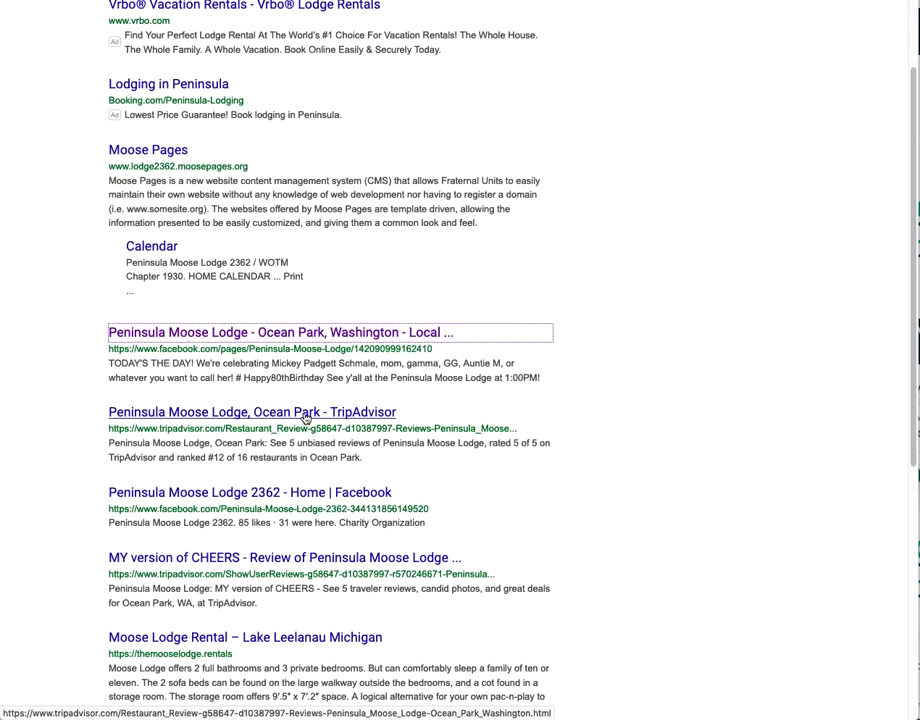
right_click(305, 414)
click(332, 419)
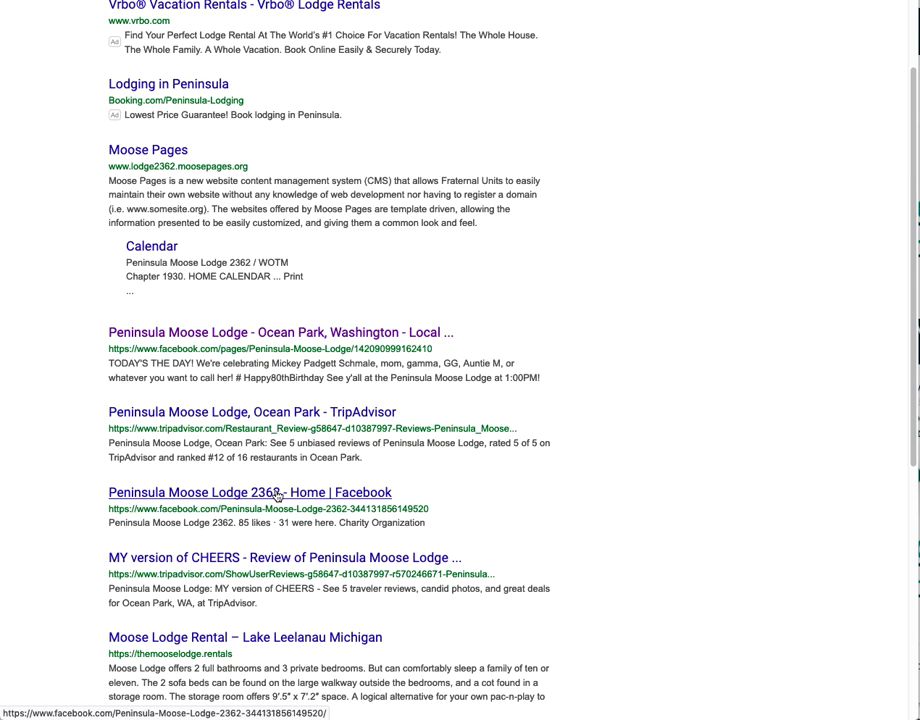
Open the Peninsula Moose Lodge 2362 Facebook page from the search results and look through its photos
click(278, 493)
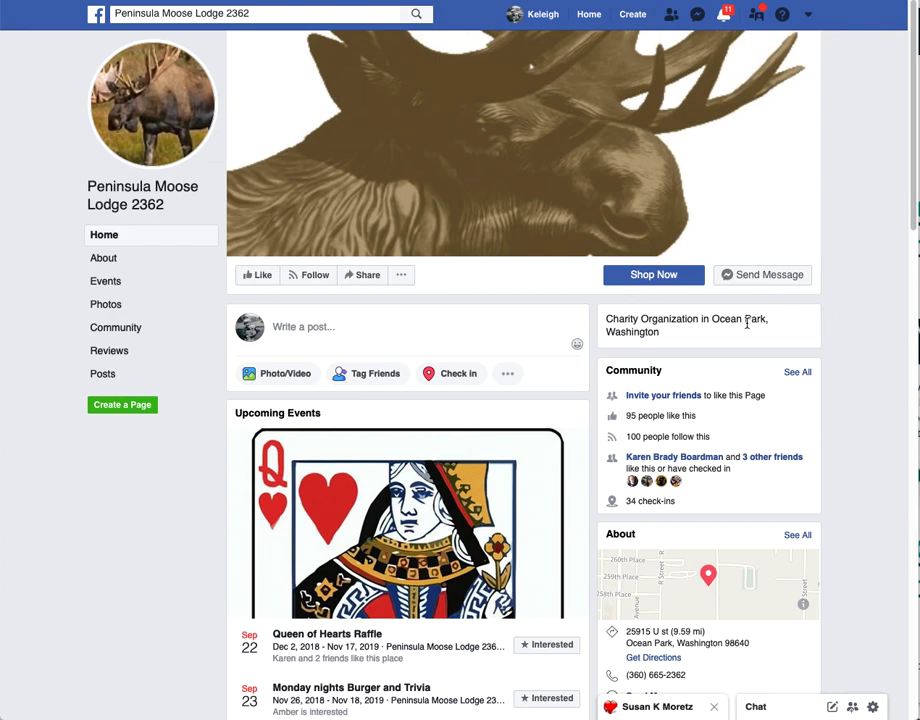
click(93, 307)
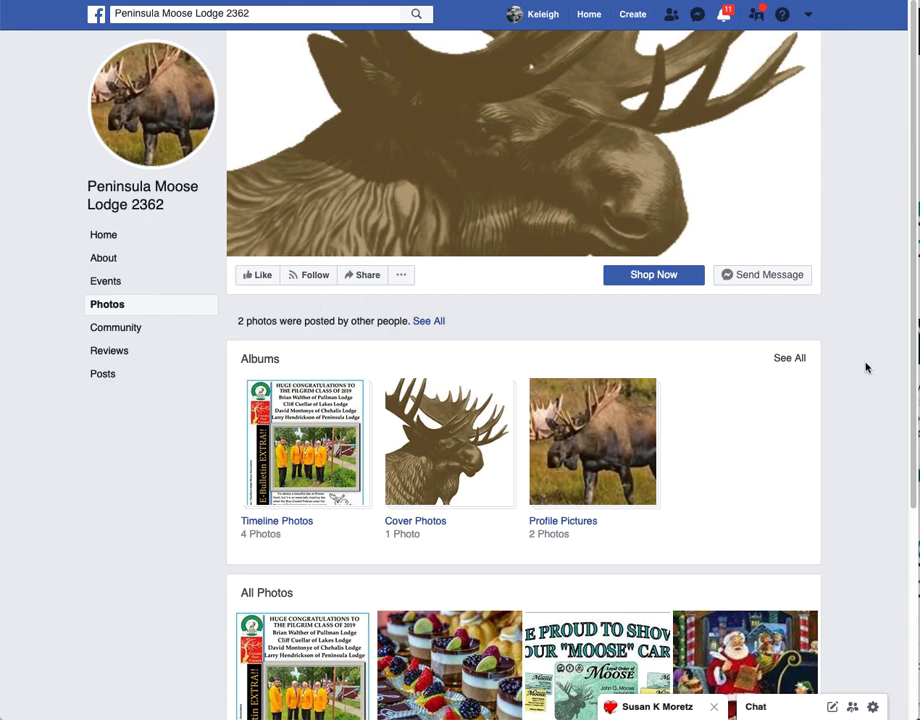
scroll(912, 370, down, 4)
scroll(912, 370, down, 2)
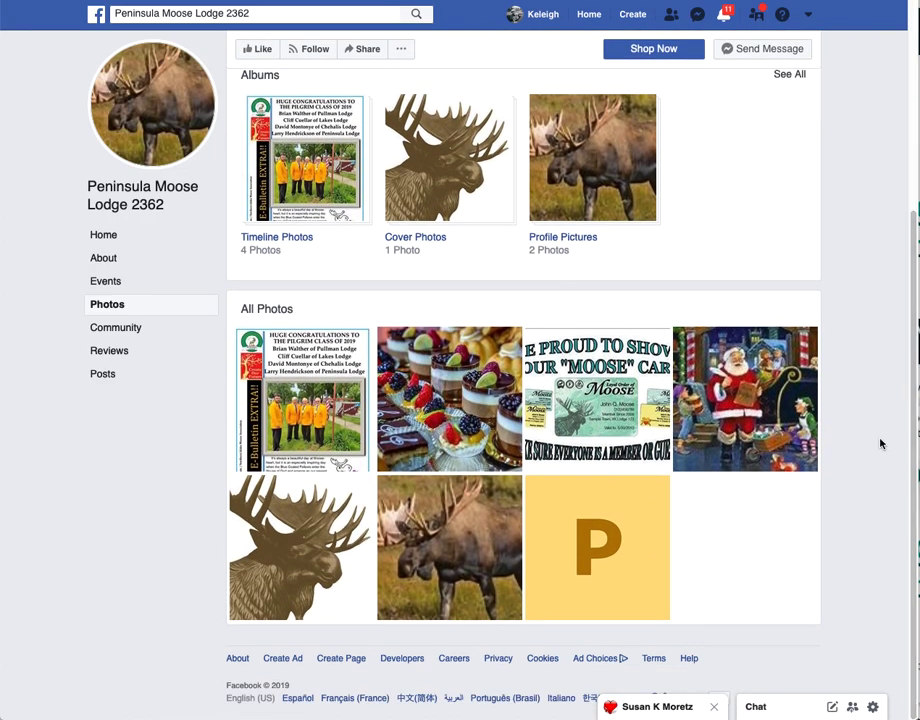
scroll(880, 443, up, 6)
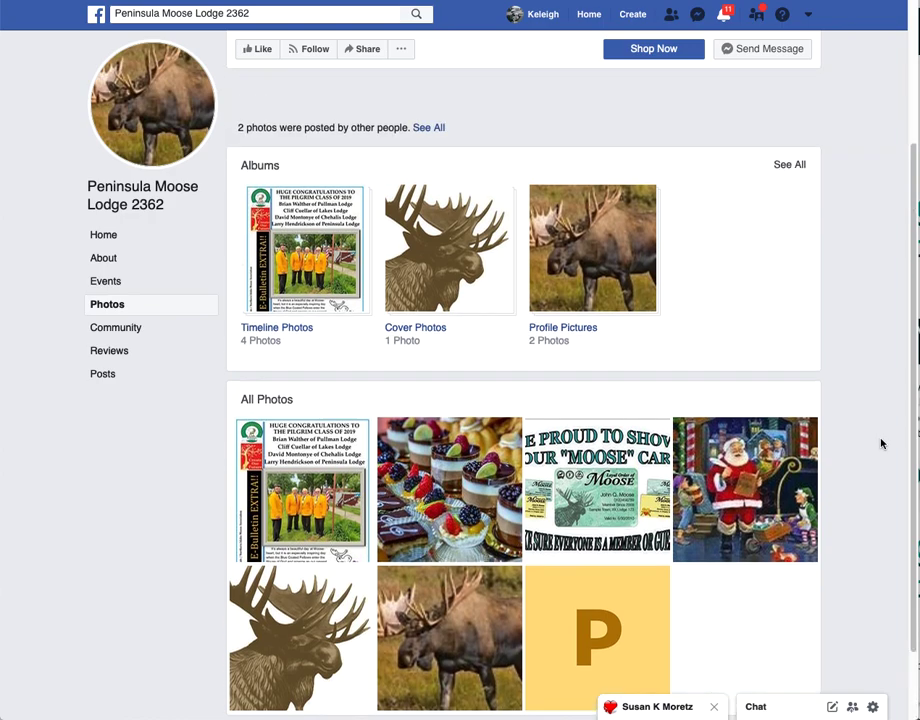
Switch to the lodge's TripAdvisor listing and look through its photo area, contact details and traveler reviews
click(425, 445)
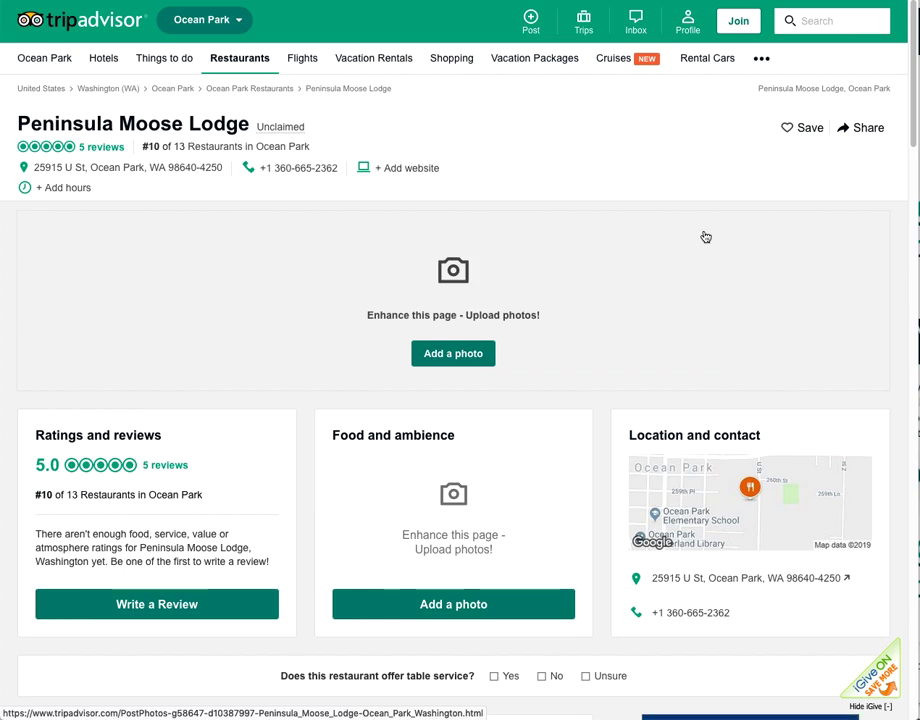
scroll(704, 237, down, 3)
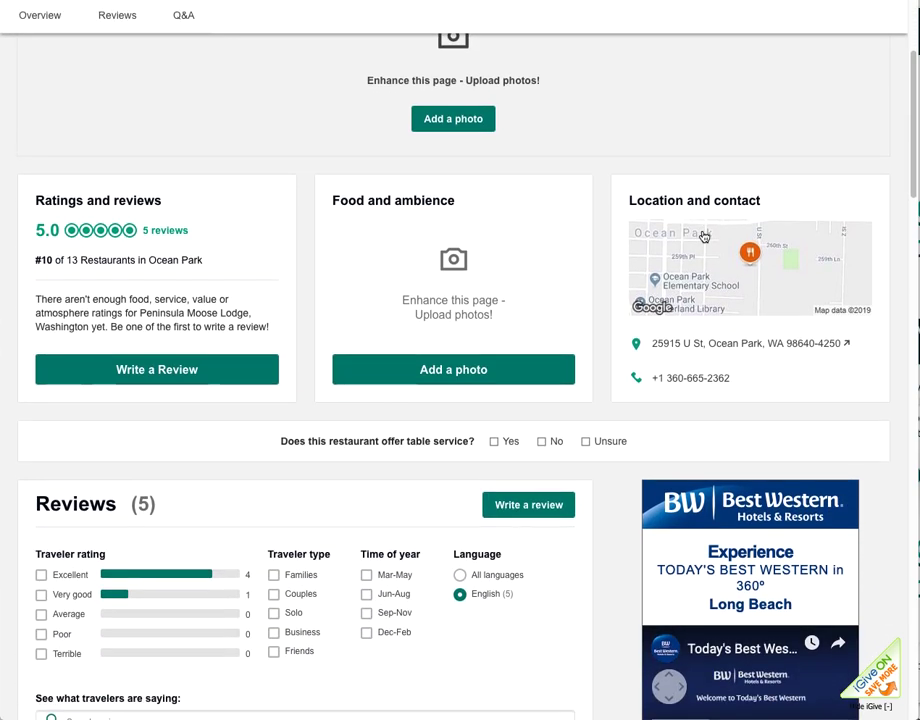
scroll(704, 237, down, 4)
scroll(704, 237, down, 3)
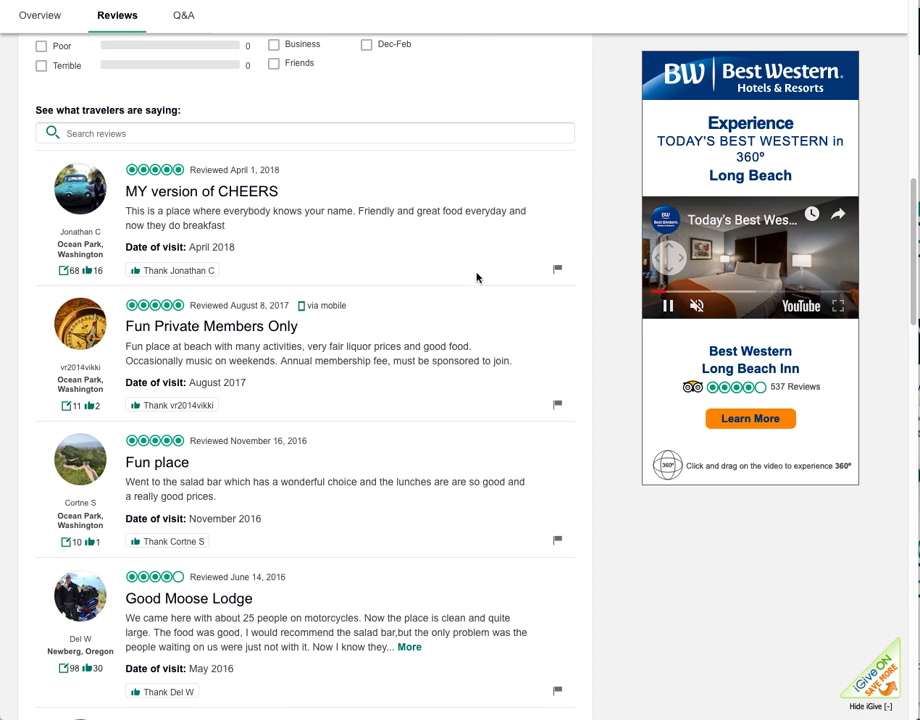
scroll(476, 278, down, 9)
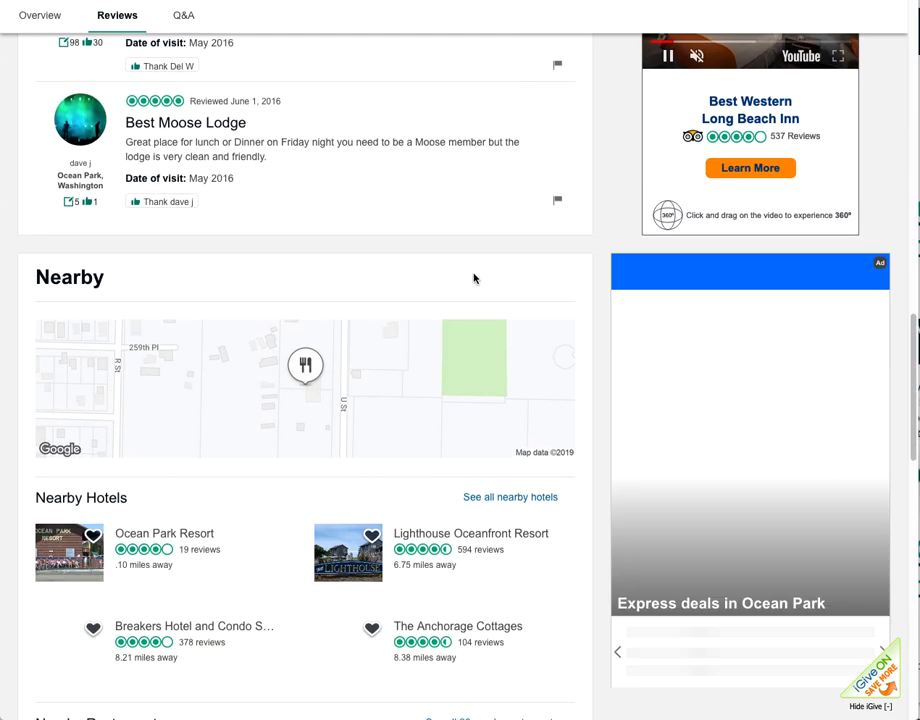
Search the web for "moose lodge ocean park"
scroll(472, 278, down, 1)
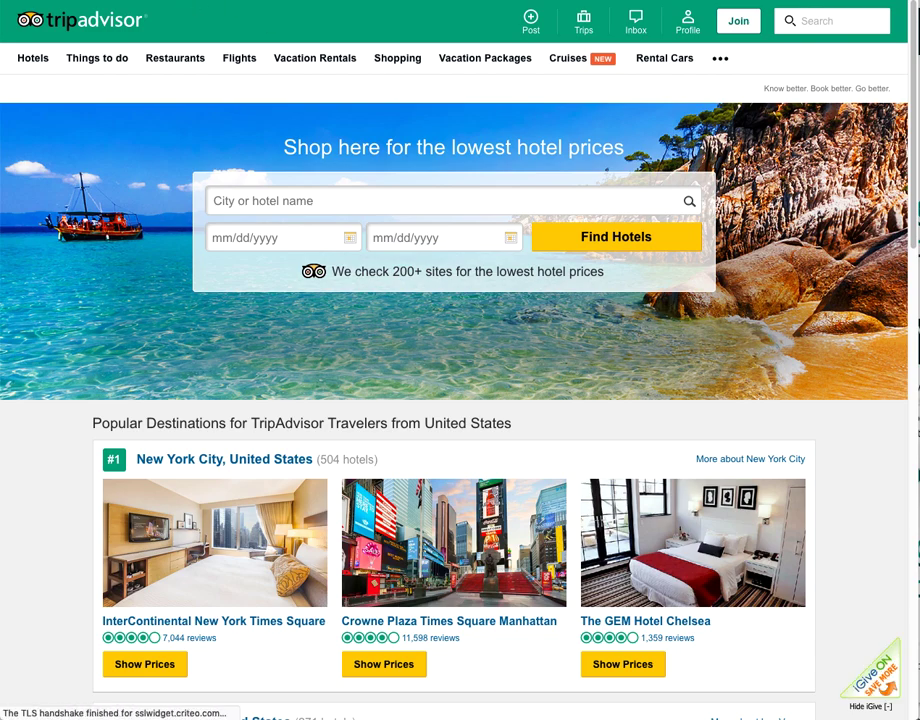
text(mo)
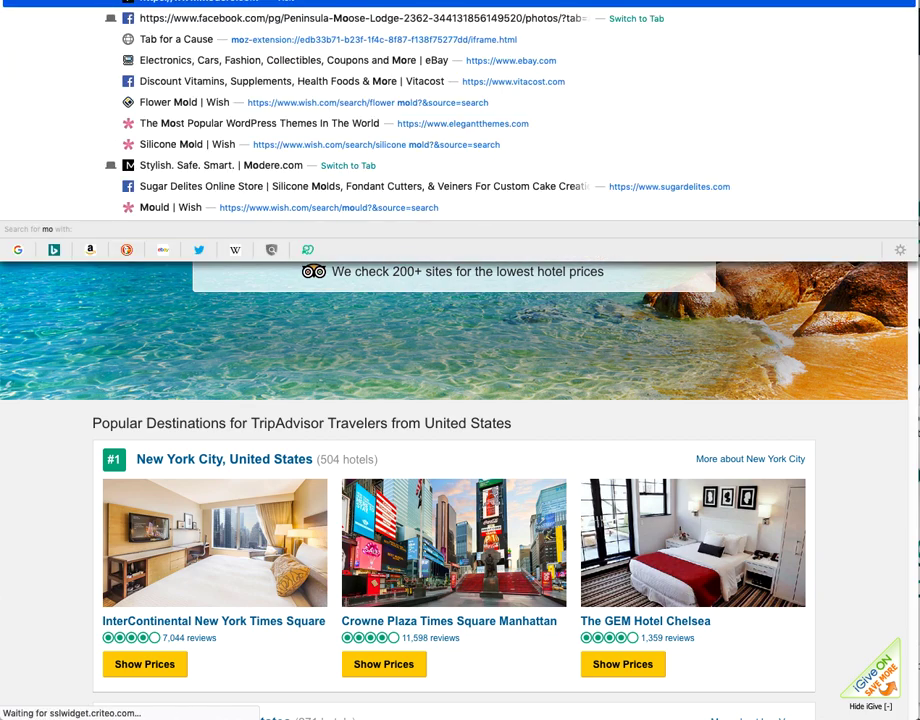
text(ose lodge ocean park)
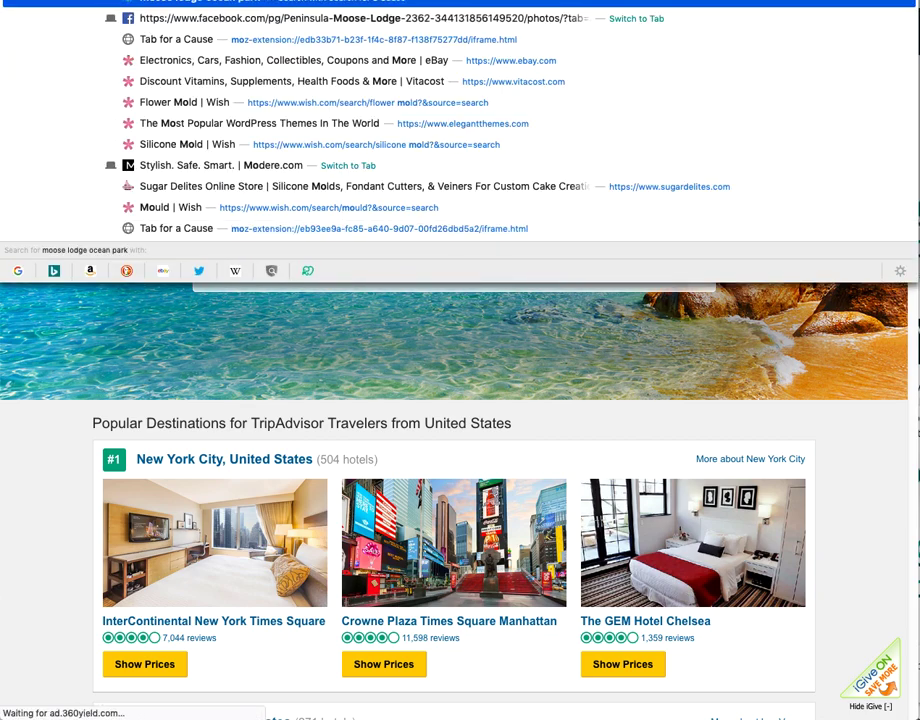
key(Return)
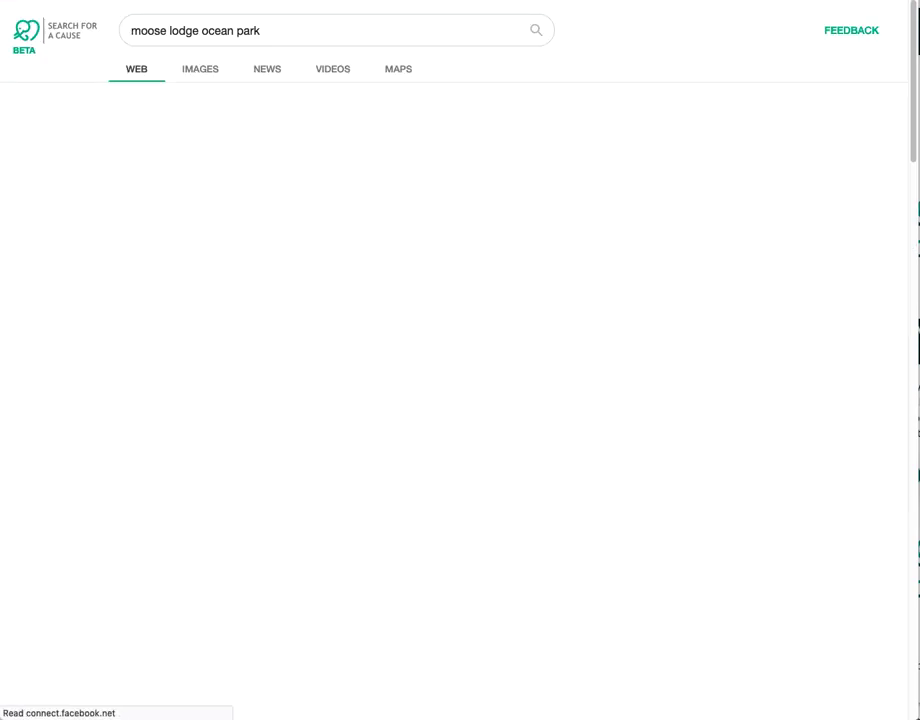
scroll(555, 222, down, 3)
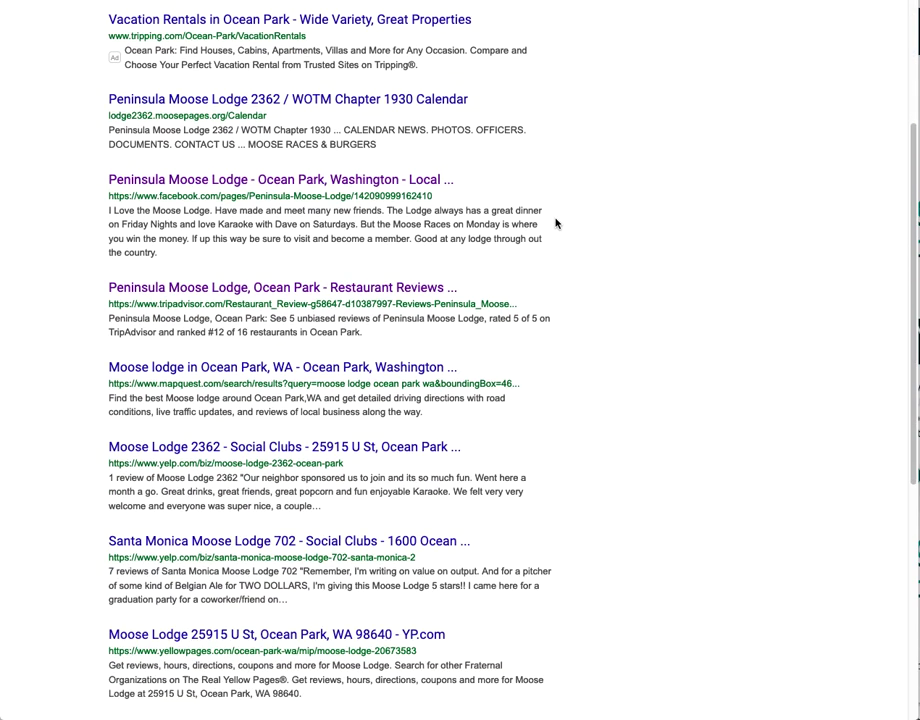
Open the Yelp result for Moose Lodge 2362 in a separate tab and look over the remaining search results
right_click(282, 451)
click(300, 450)
scroll(296, 478, down, 2)
scroll(296, 477, down, 1)
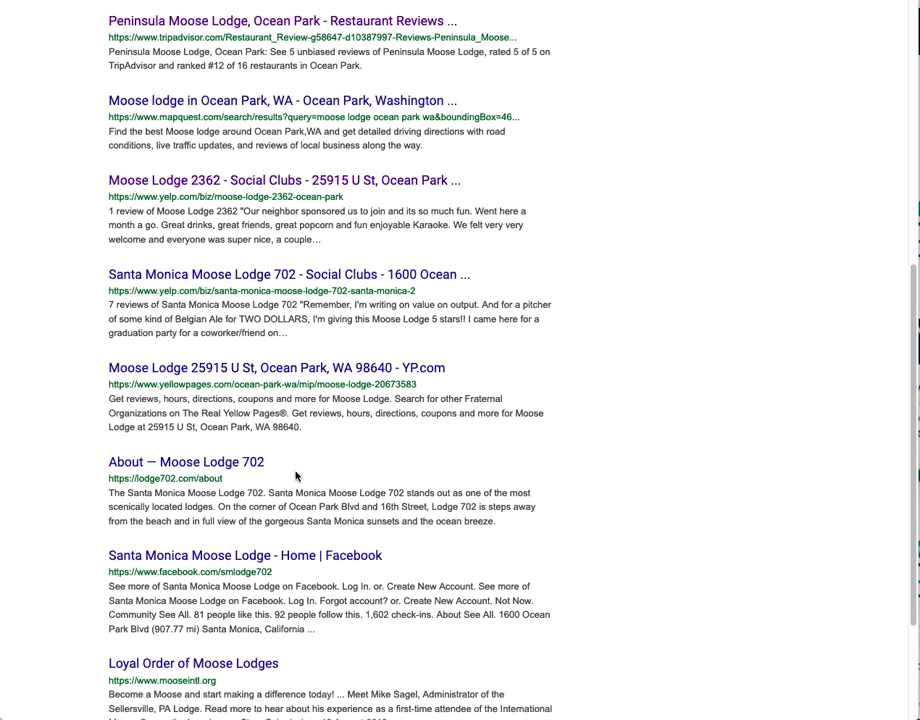
scroll(296, 477, down, 1)
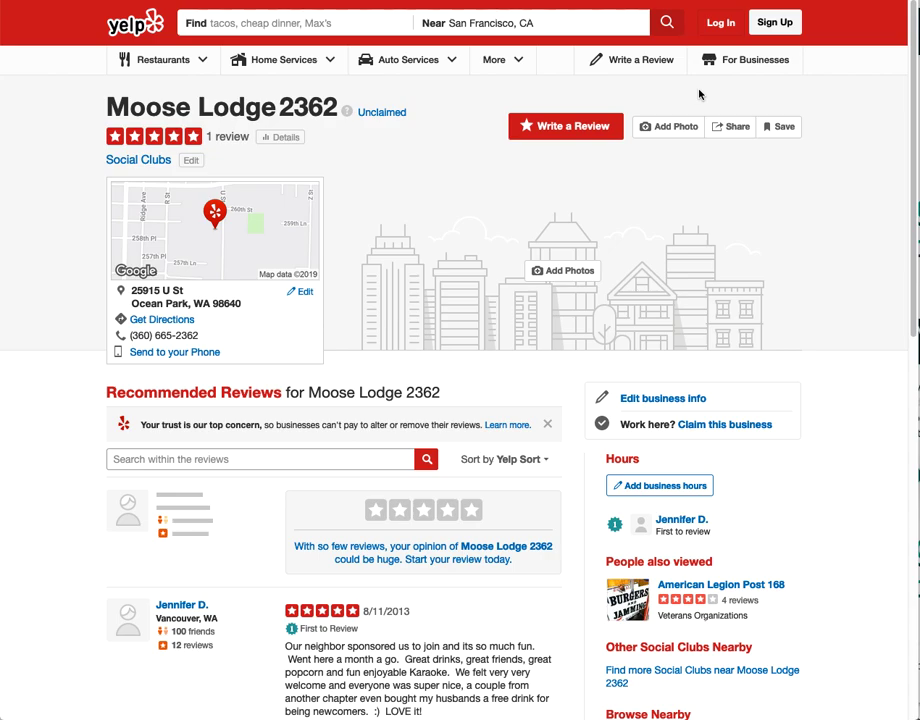
Look through the lodge's Yelp listing for photos and reviews, and return to the search results
scroll(759, 238, down, 10)
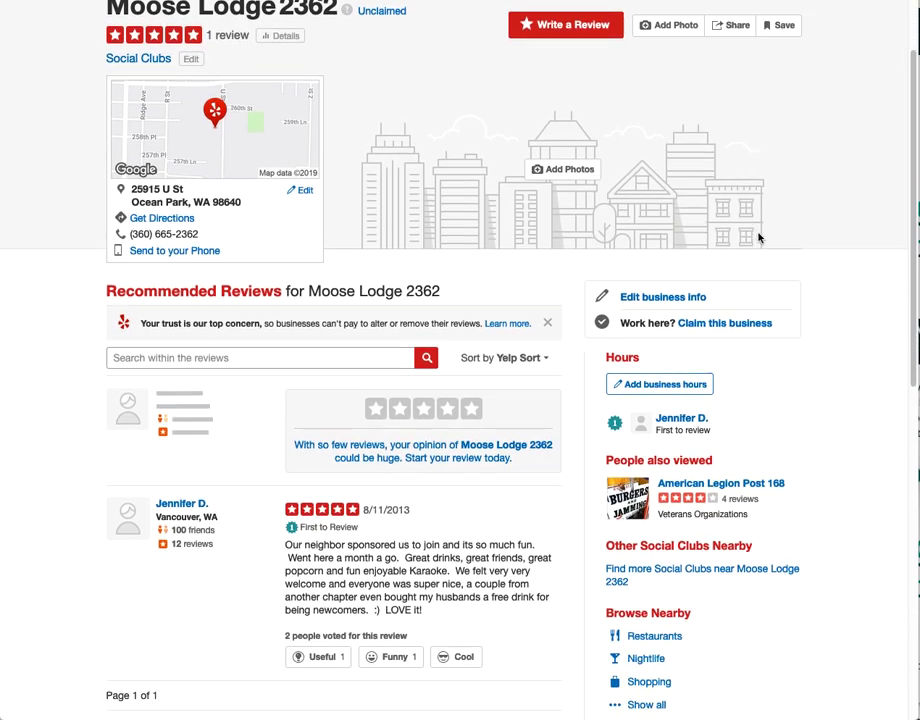
scroll(758, 238, down, 3)
scroll(752, 238, up, 5)
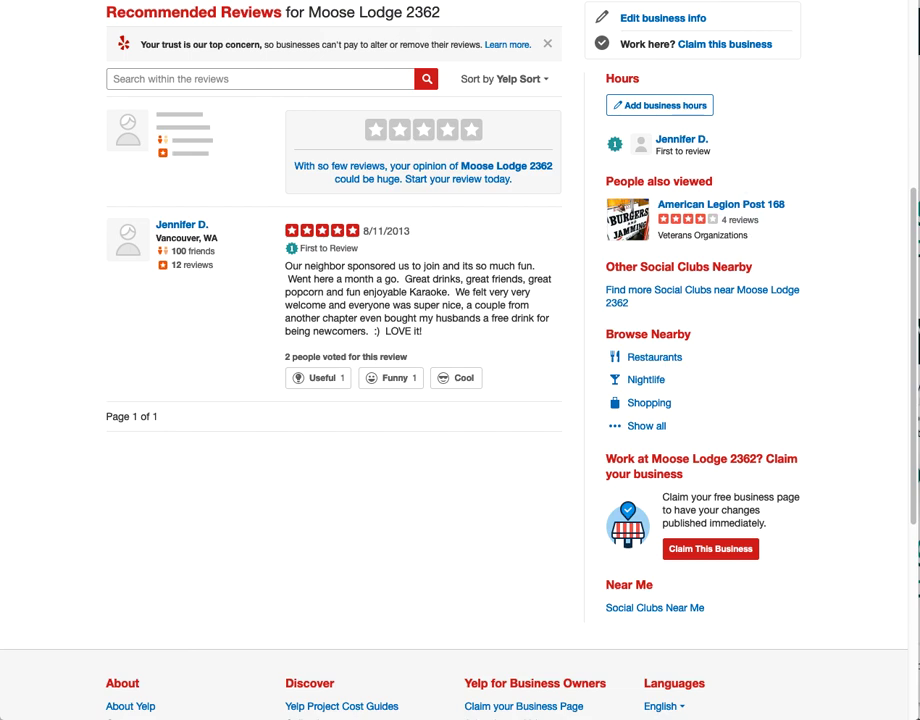
key(alt+Left)
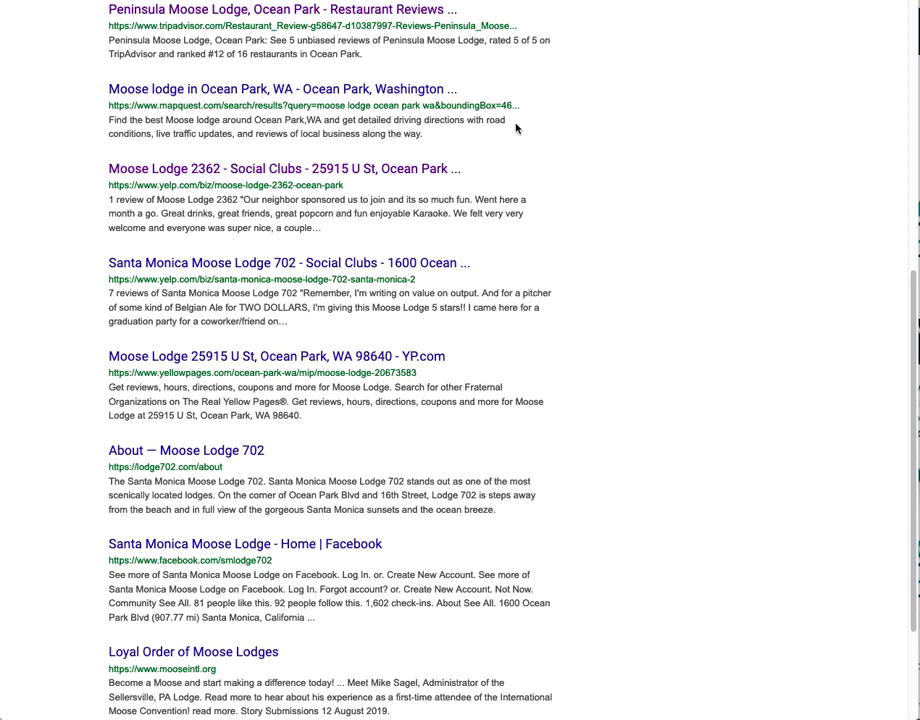
Open the MapQuest result for the Ocean Park lodge, decline location access, and select the Moose Lodge 2362 marker on the map
scroll(452, 195, up, 2)
click(395, 159)
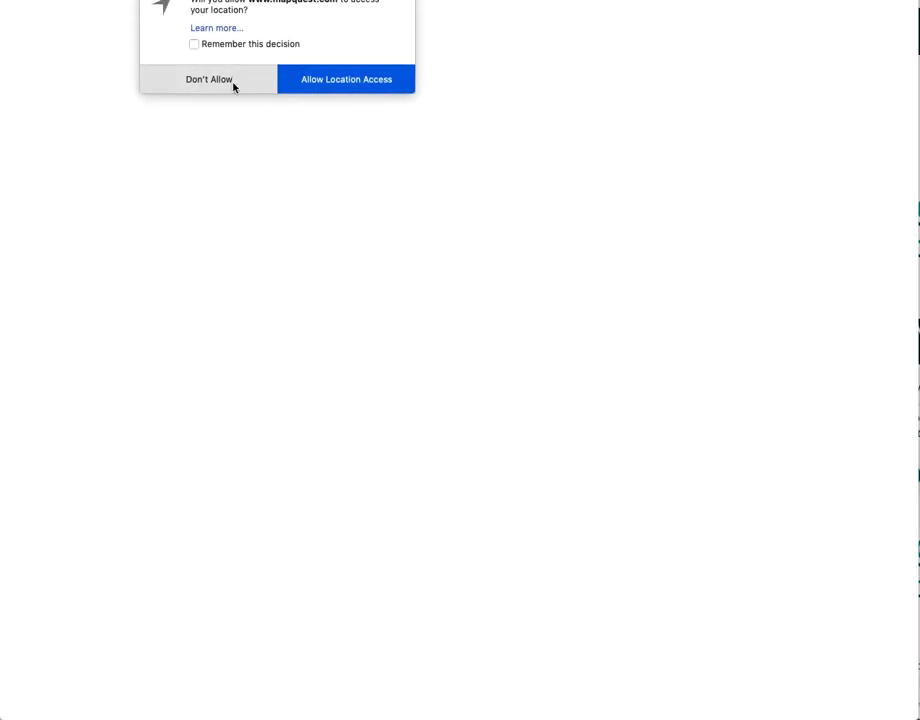
click(232, 81)
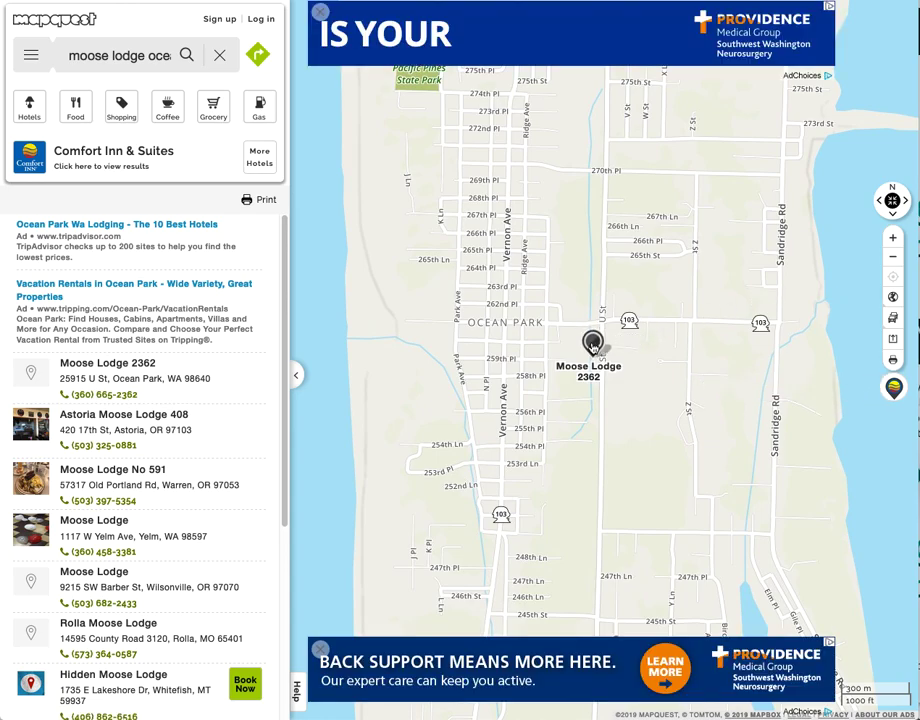
click(591, 343)
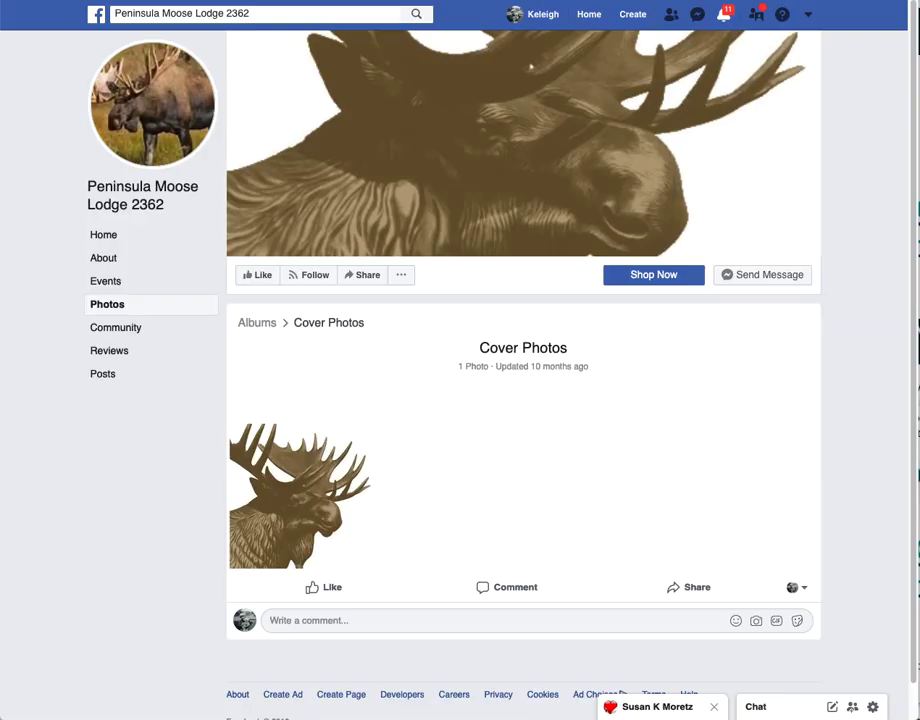
View the profile picture of the Peninsula Moose Lodge 2362 Facebook page enlarged, and close it
click(163, 119)
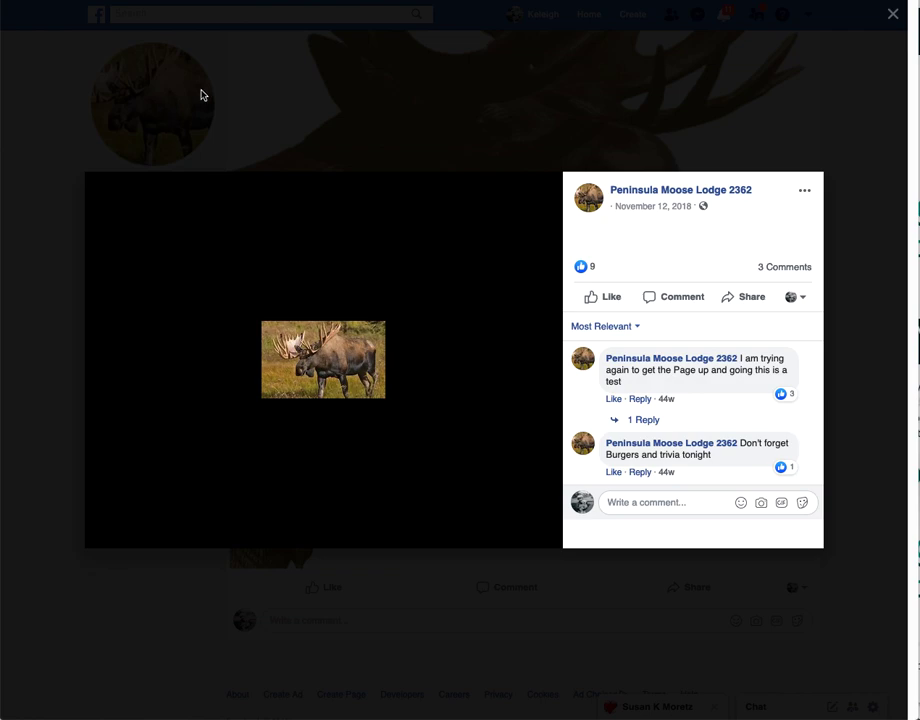
click(106, 46)
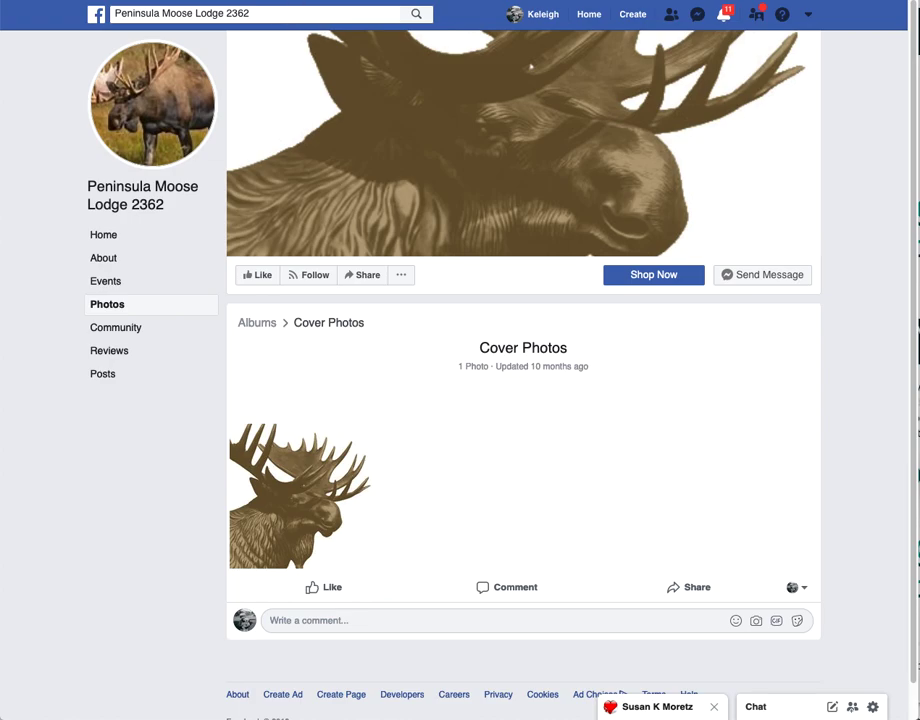
Search Google Images for "moose lodge ocean park wa"
text(moose lodge)
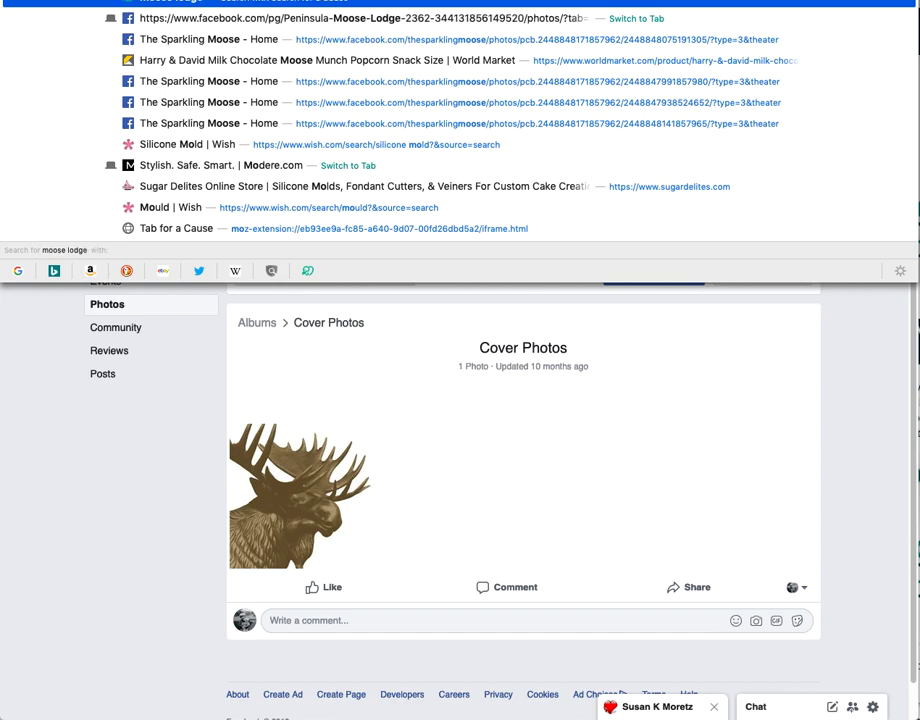
text( ocean park wa)
key(Return)
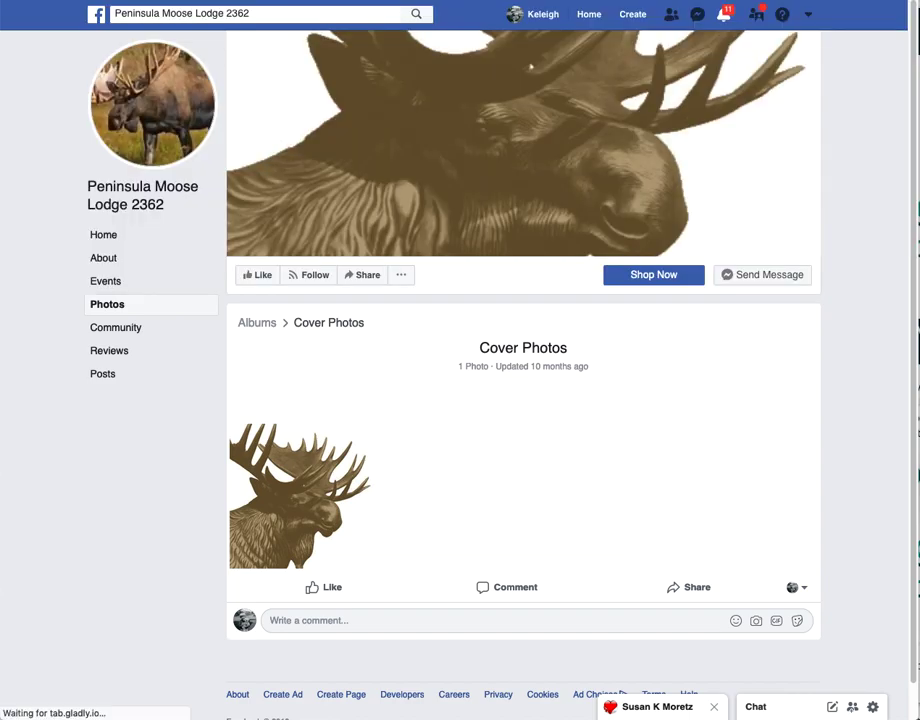
click(211, 74)
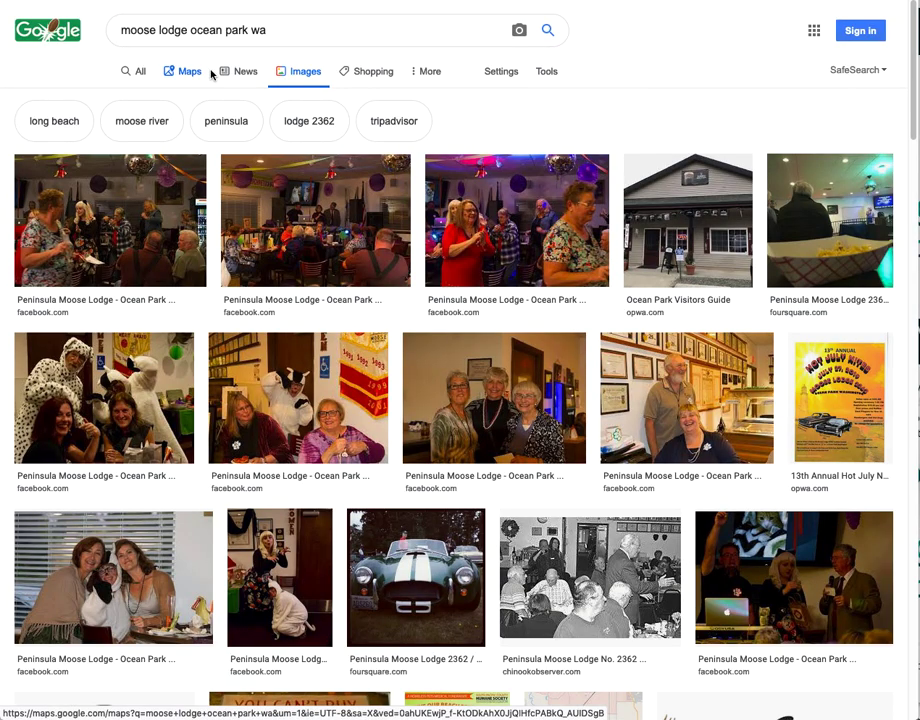
Open the first Ocean Park Visitors Guide building photo and the wsnima.org building photo from the image results in separate tabs
right_click(686, 238)
click(700, 247)
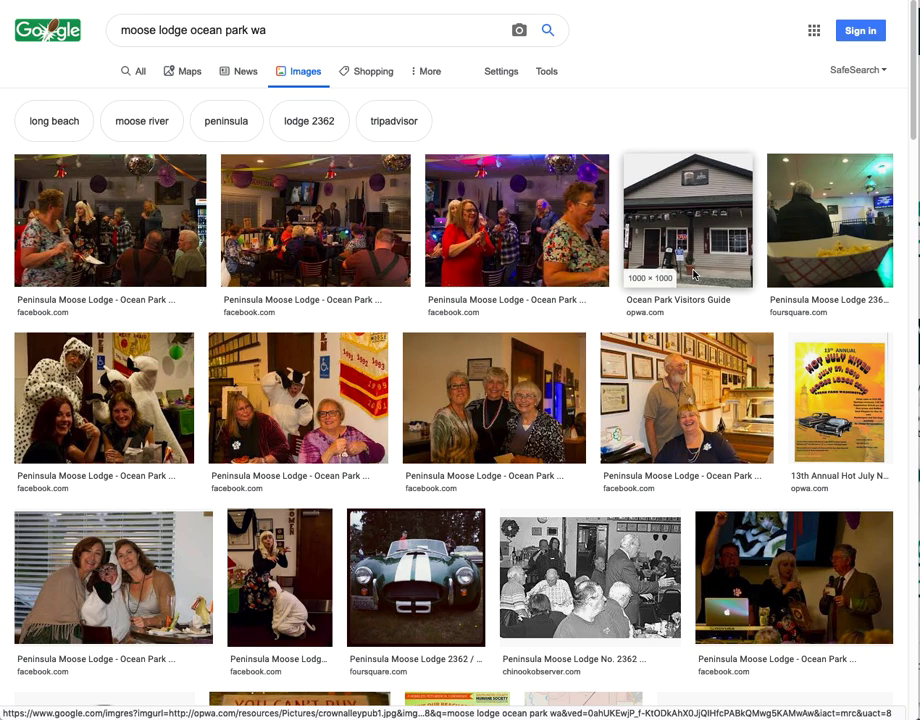
scroll(693, 273, down, 3)
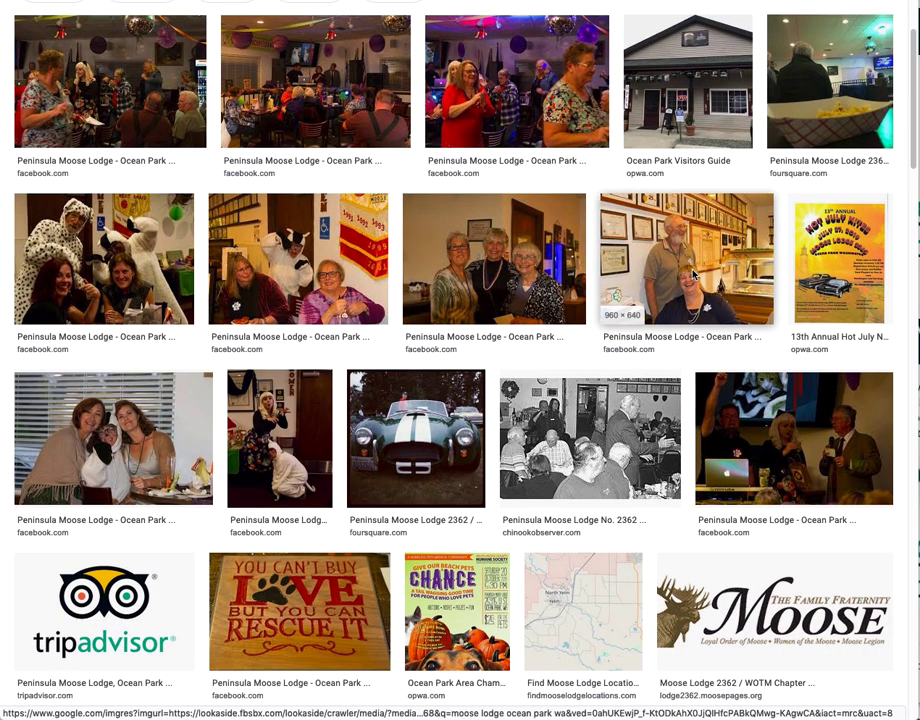
scroll(693, 273, down, 4)
scroll(694, 274, down, 7)
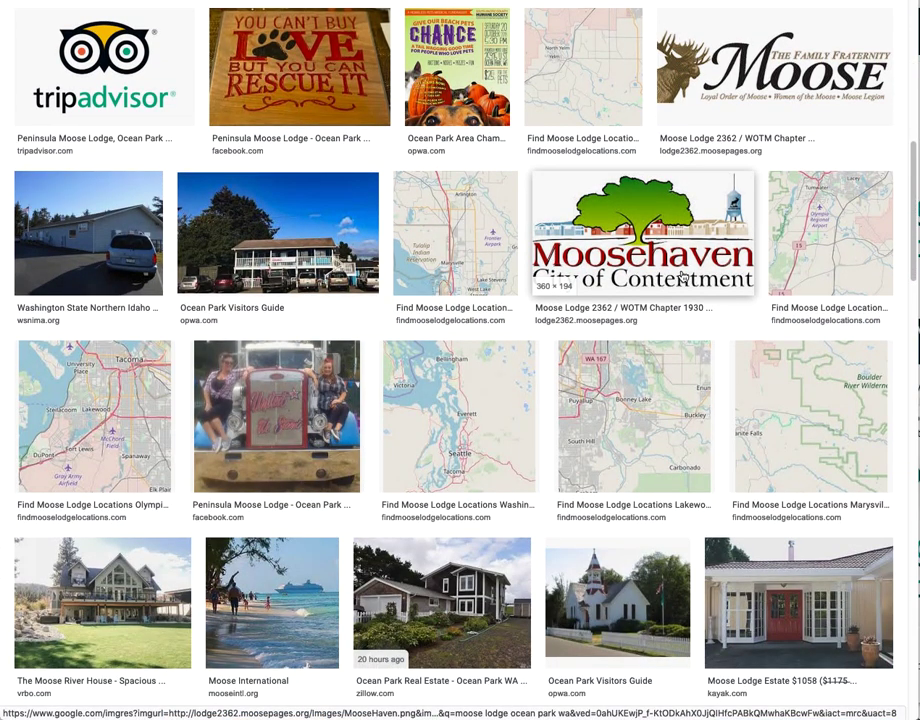
right_click(44, 238)
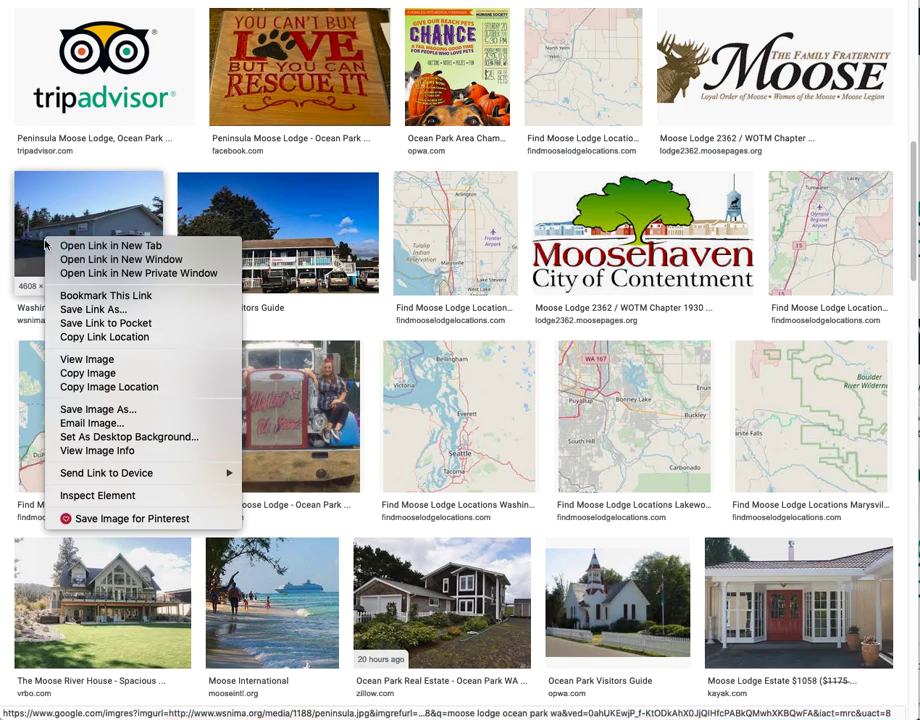
click(97, 246)
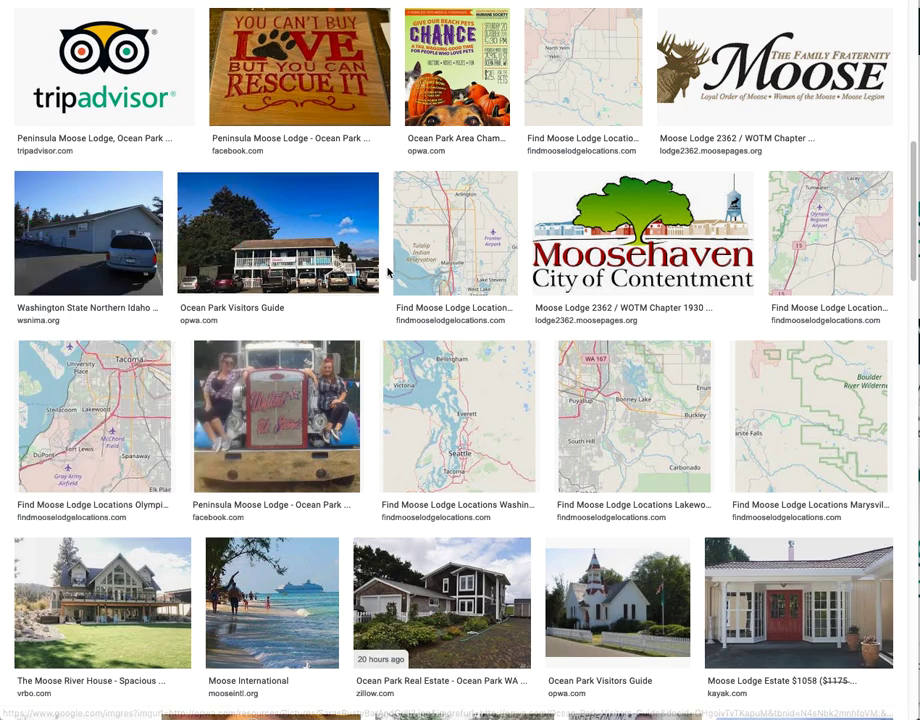
Examine the rest of the image results for usable pictures of the lodge, and return to the beginning of the results
scroll(396, 276, down, 4)
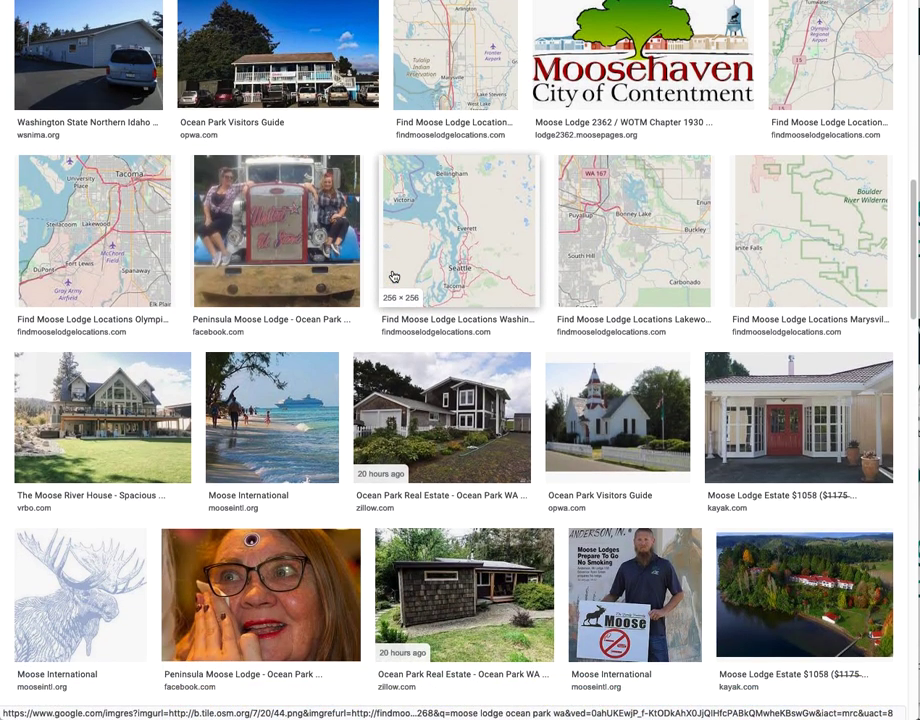
scroll(394, 277, down, 7)
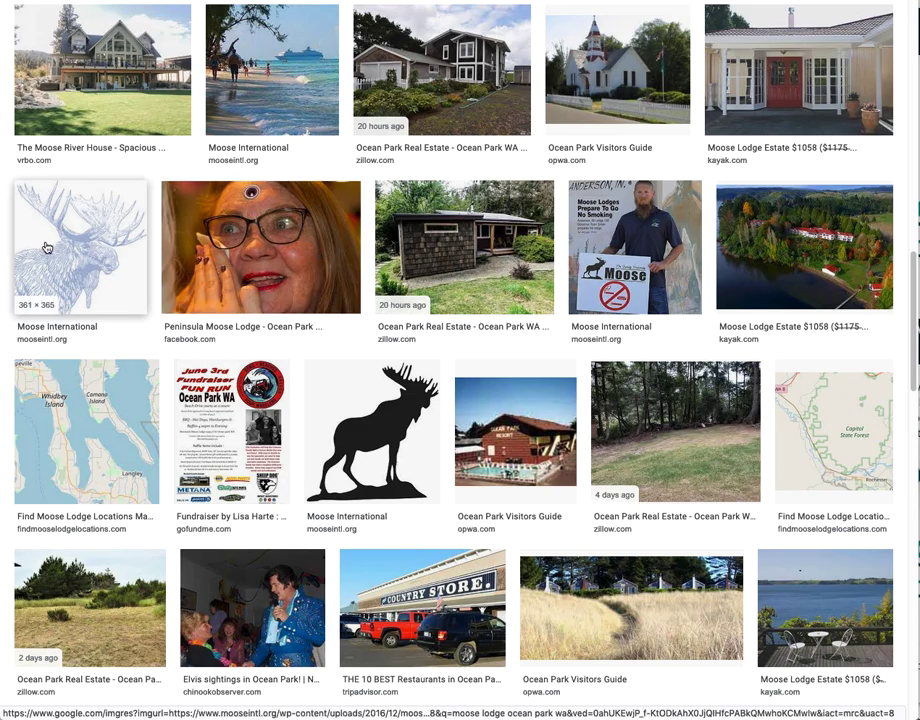
scroll(45, 248, down, 4)
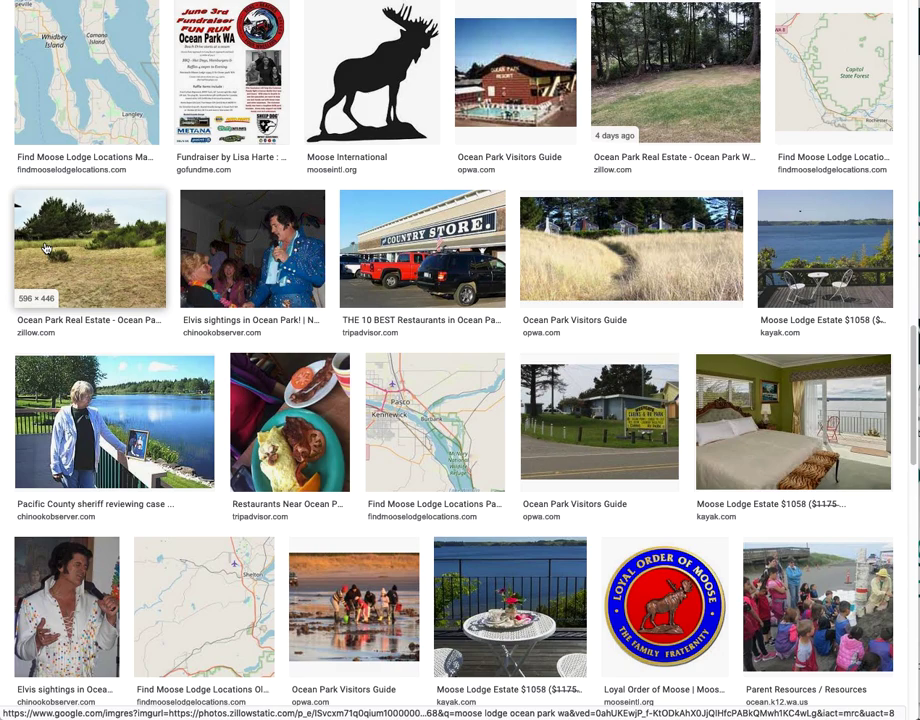
scroll(45, 248, down, 4)
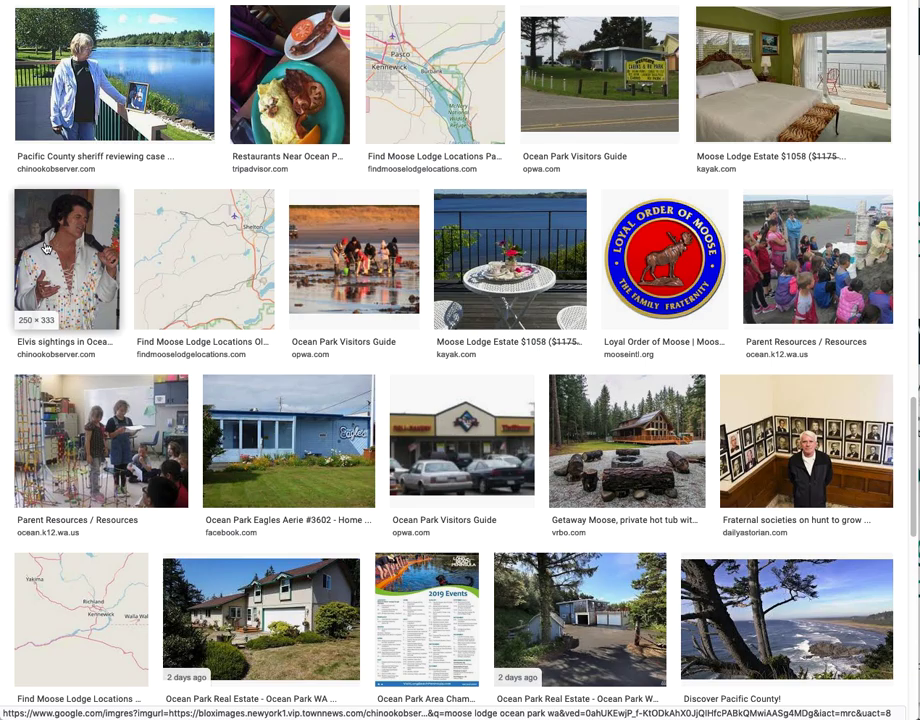
scroll(45, 248, down, 2)
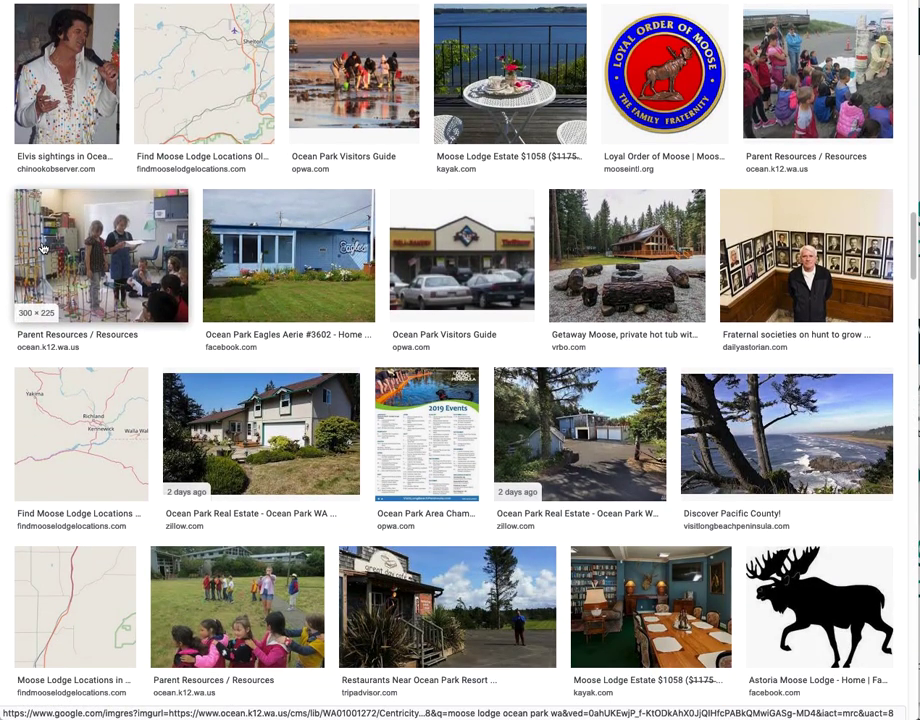
scroll(42, 248, down, 1)
scroll(42, 248, down, 4)
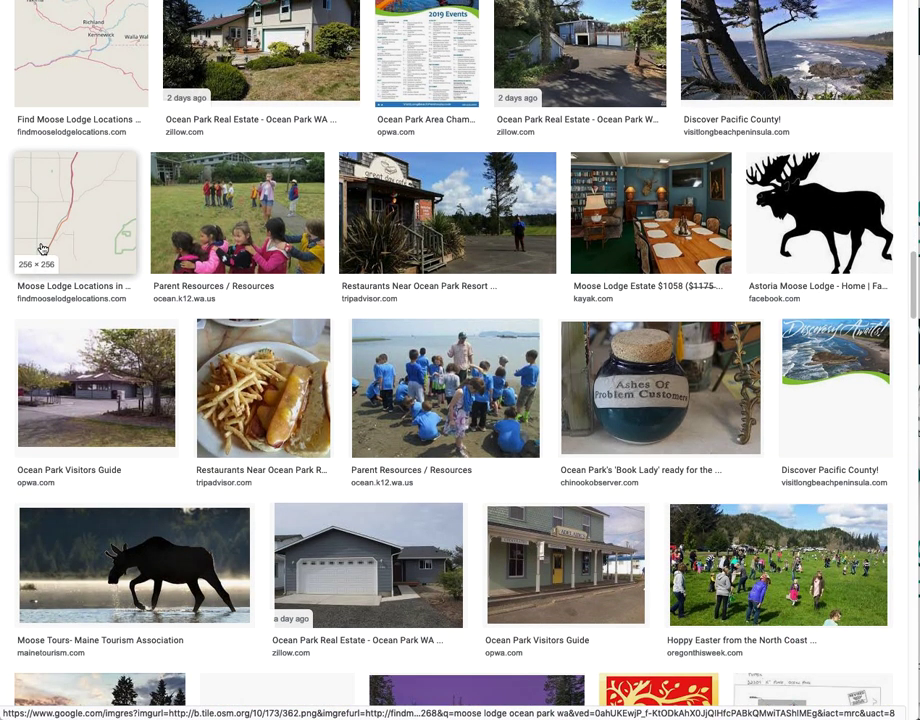
scroll(42, 248, down, 2)
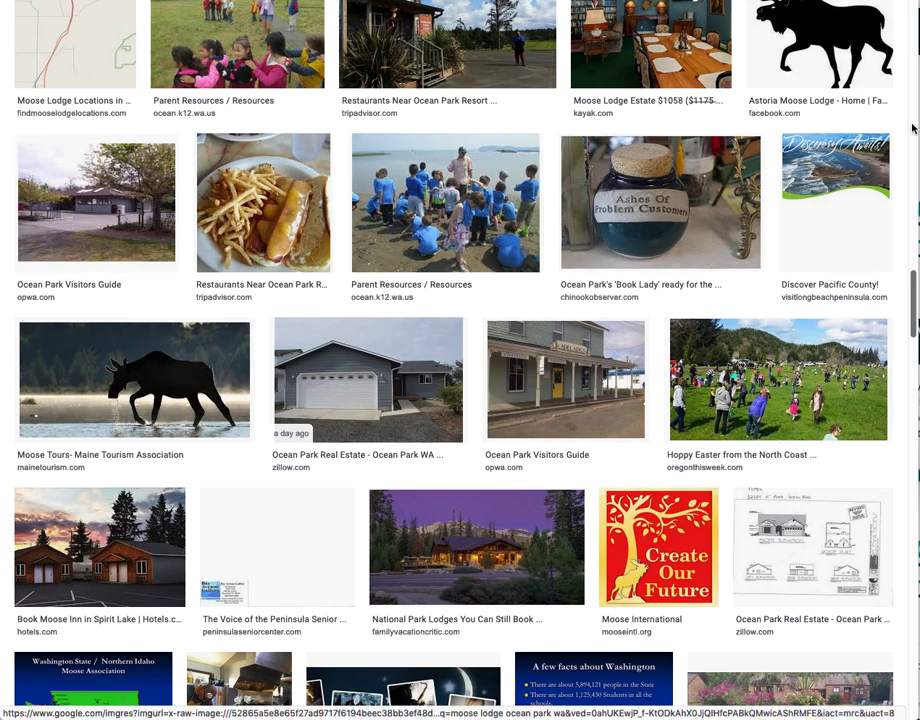
drag(908, 123, 907, 28)
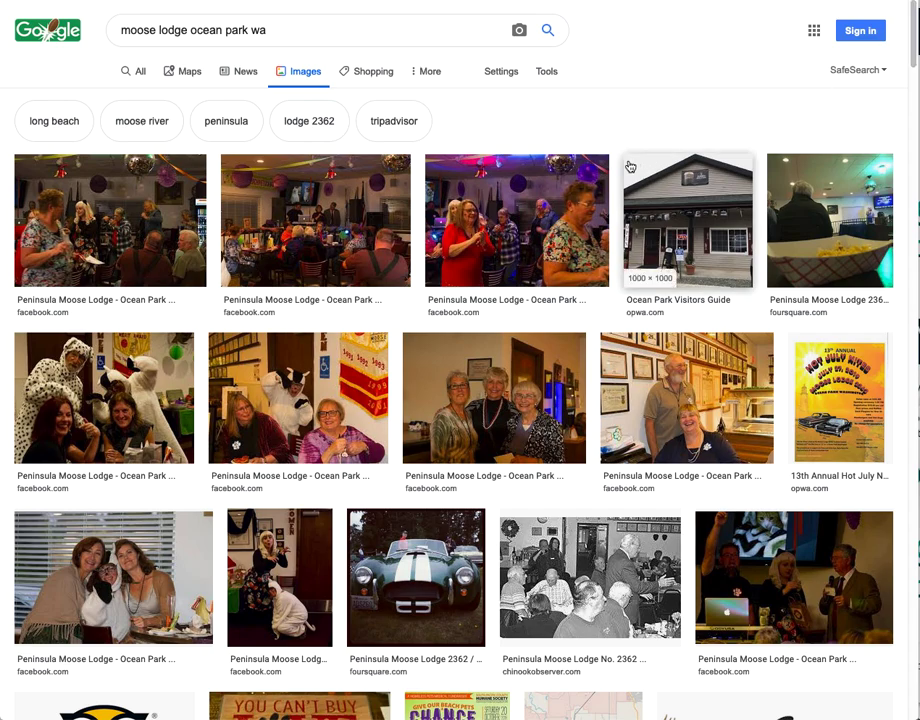
Preview the Moose family fraternity logo from lodge2362.moosepages.org and the wsnima.org photo of the lodge building
scroll(704, 324, down, 4)
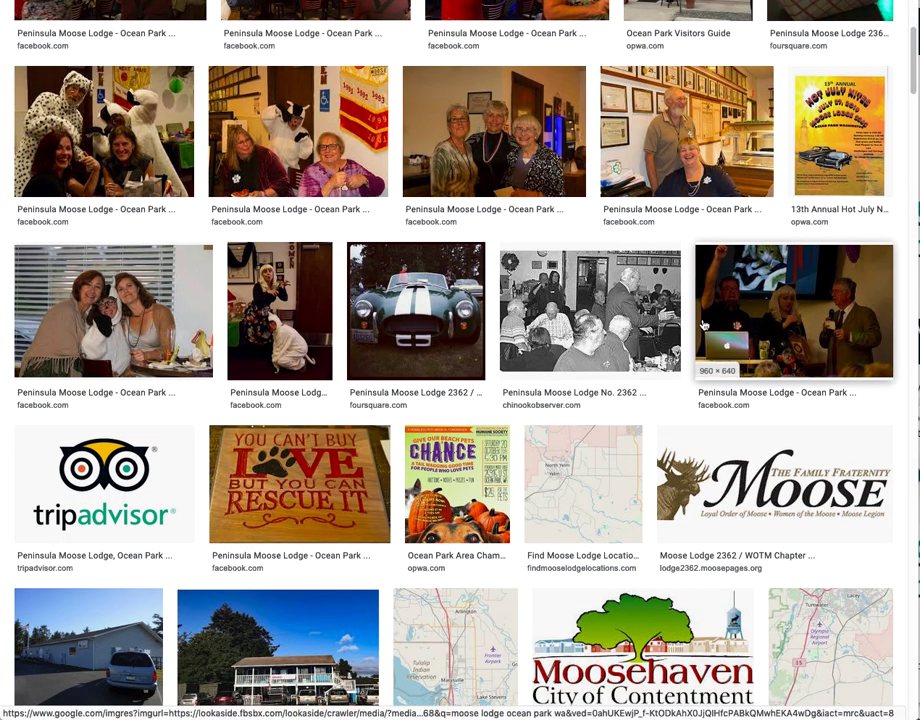
scroll(703, 323, down, 3)
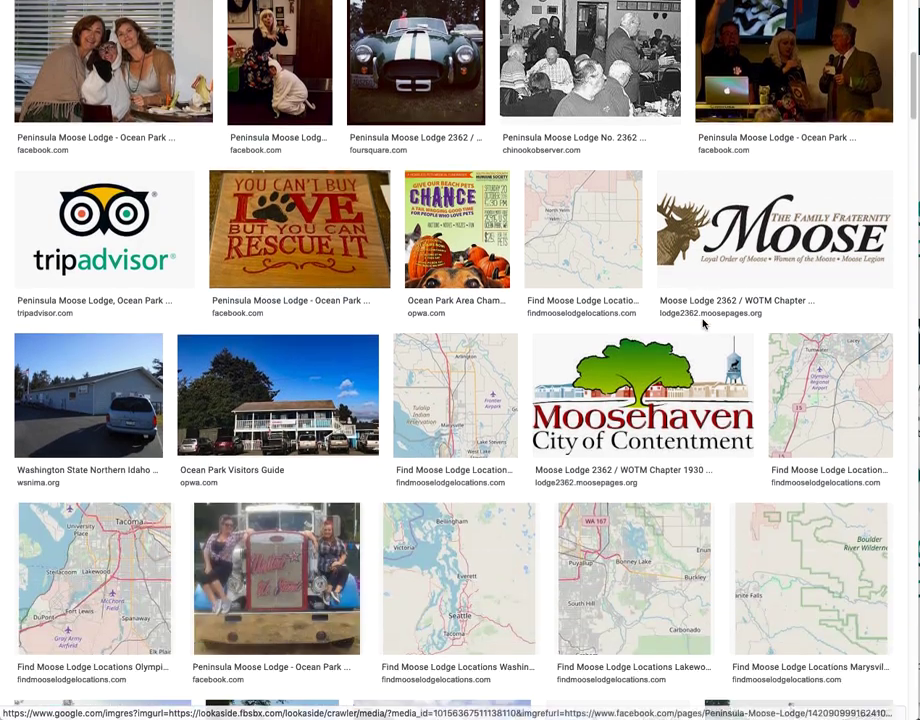
click(724, 258)
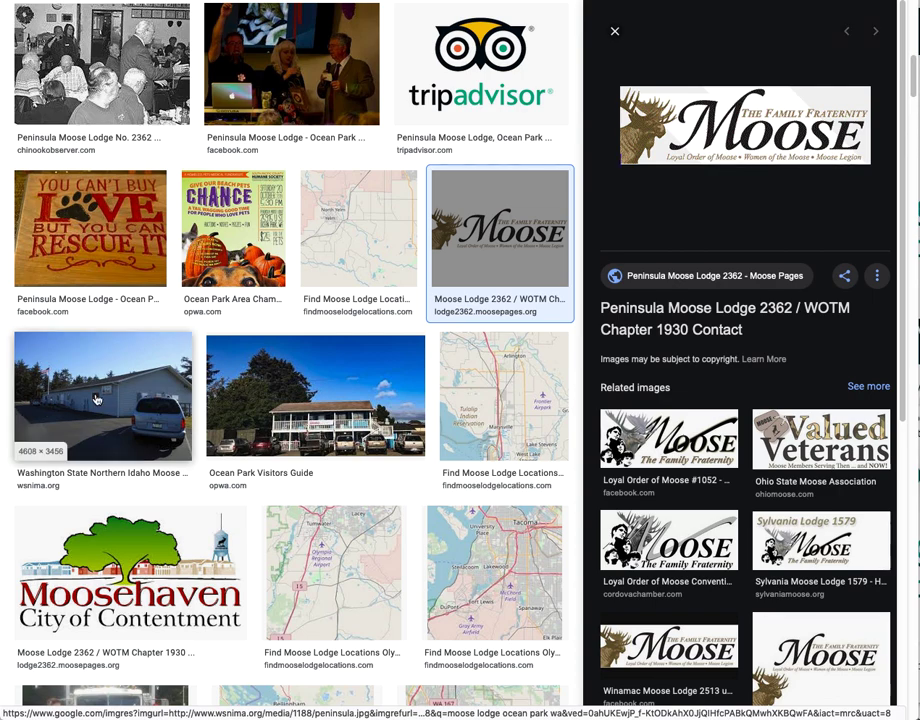
click(96, 399)
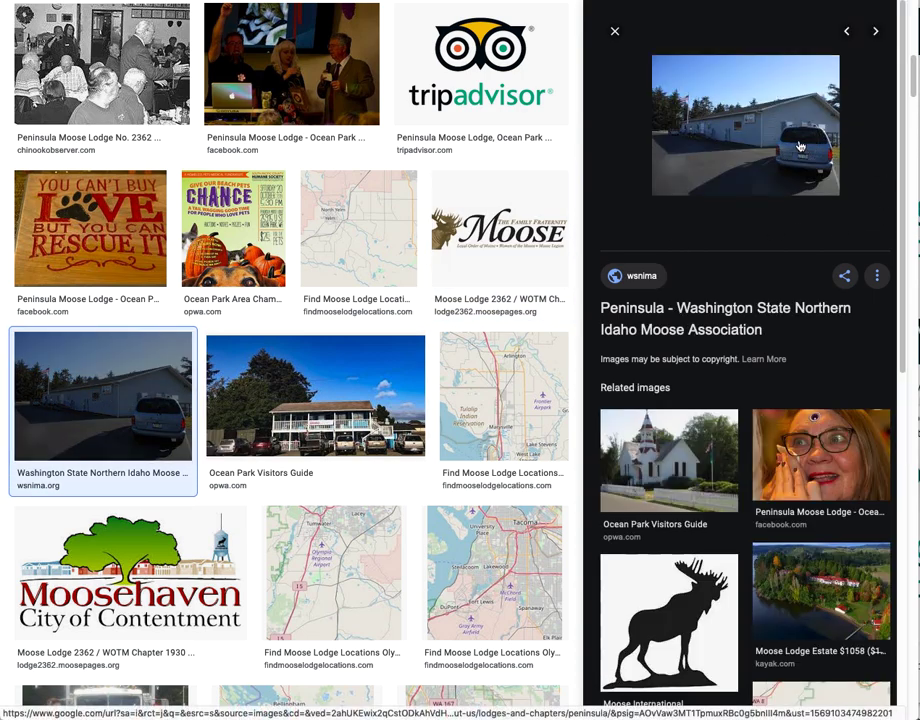
Open the wsnima.org page for the Peninsula lodge and find its building picture
click(799, 144)
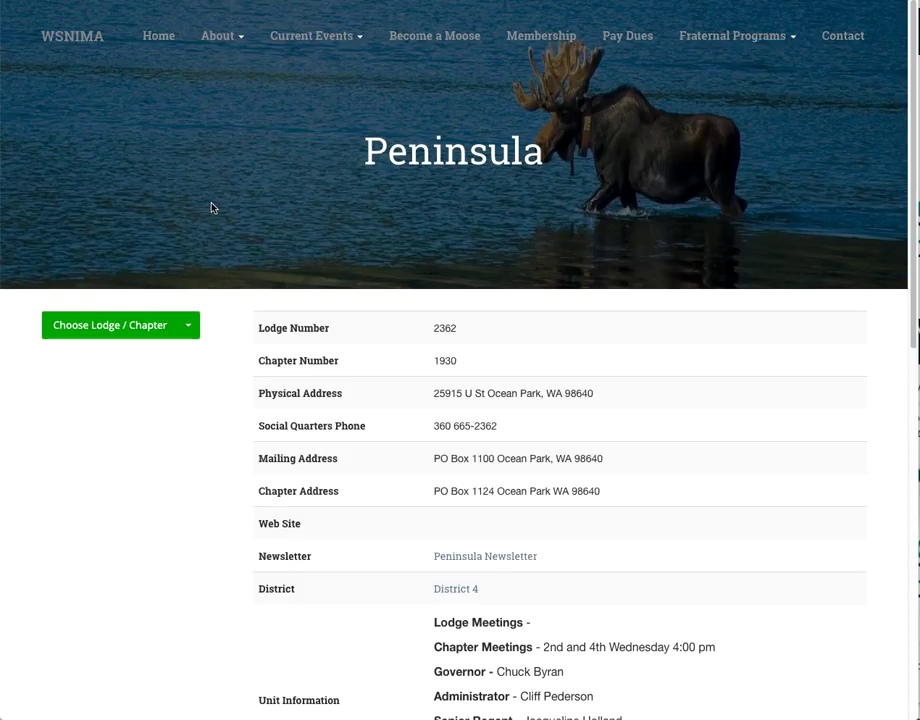
scroll(218, 322, down, 4)
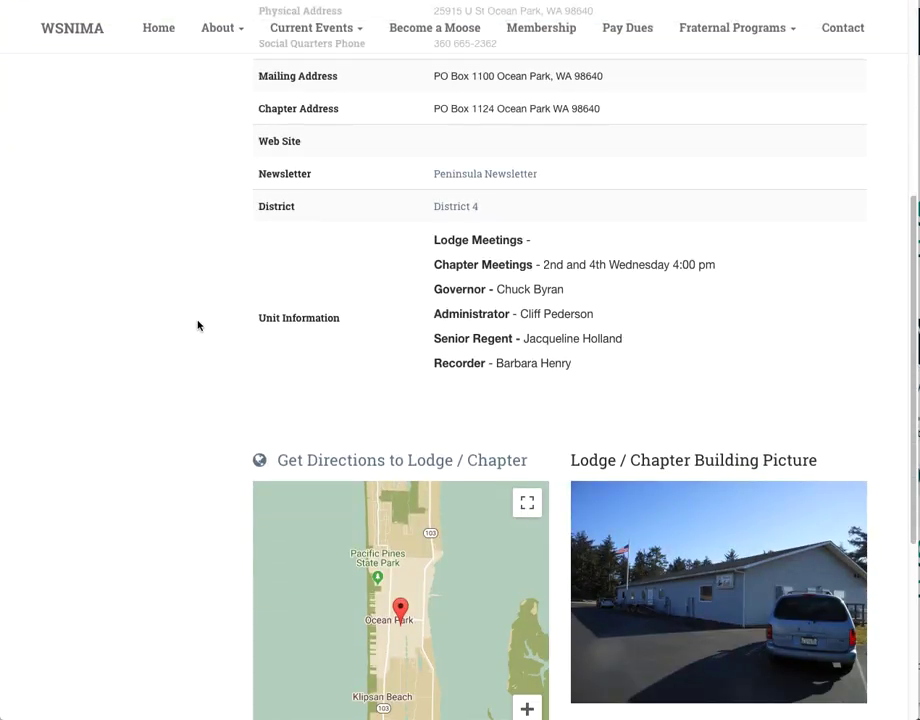
scroll(198, 325, down, 1)
scroll(198, 325, down, 3)
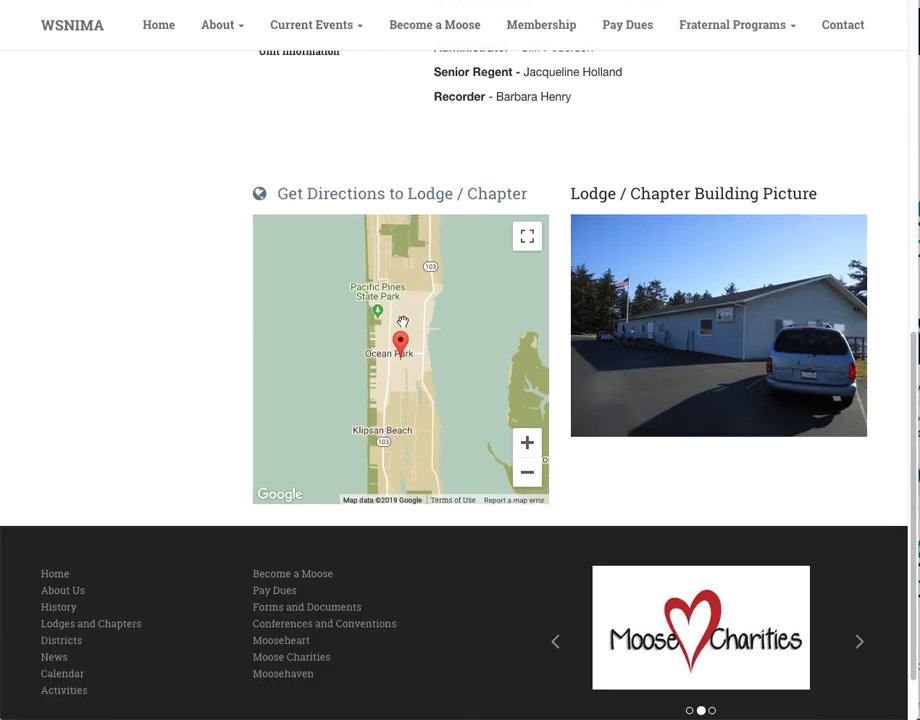
Save the lodge building picture to the Desktop as peninsulamooselodge.jpg
right_click(709, 312)
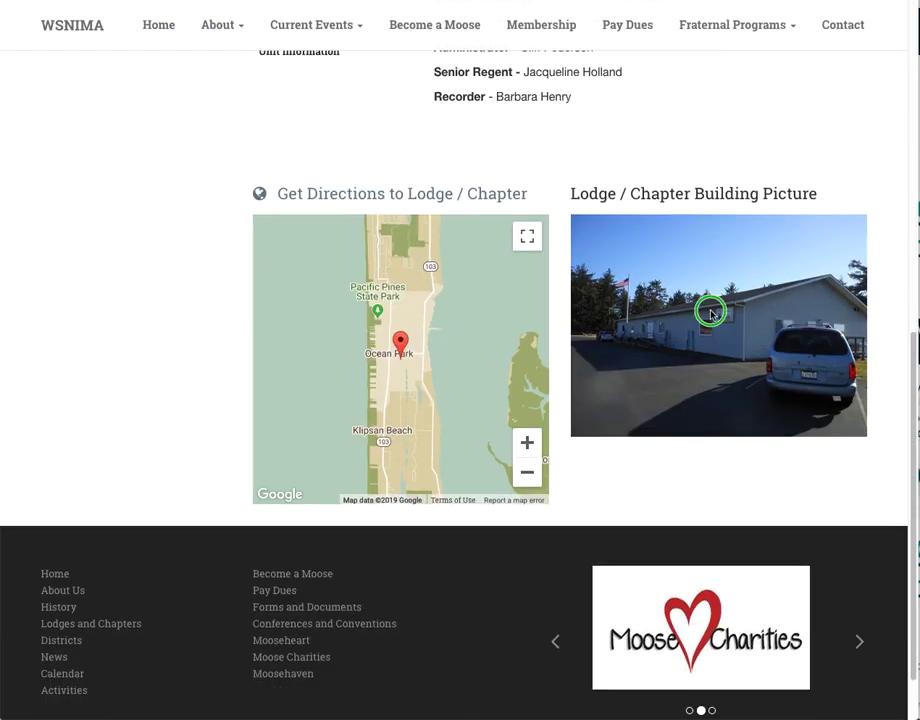
click(764, 366)
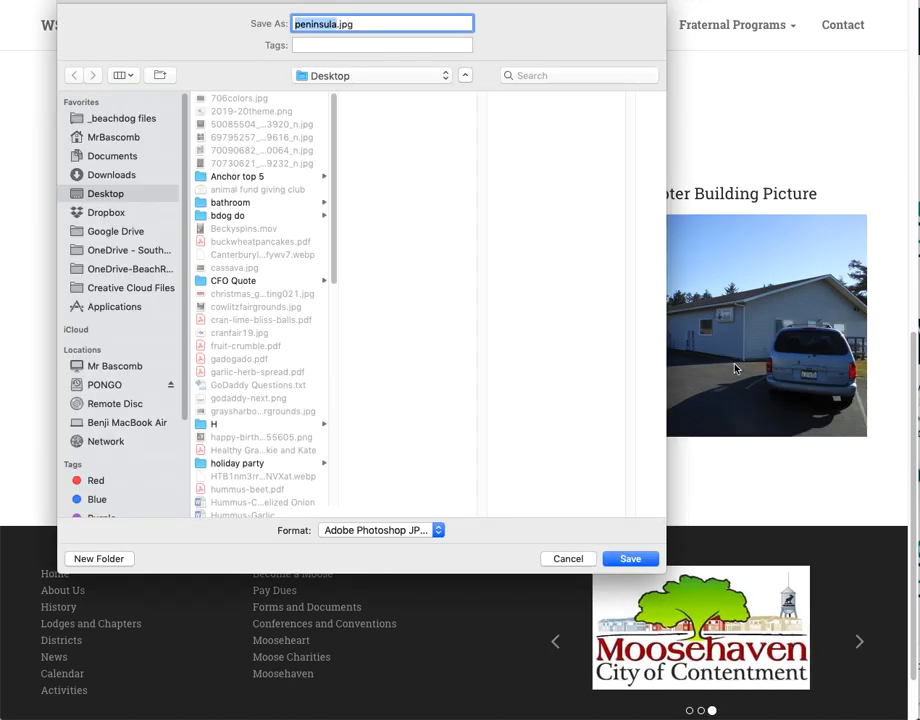
key(Right)
text(moose)
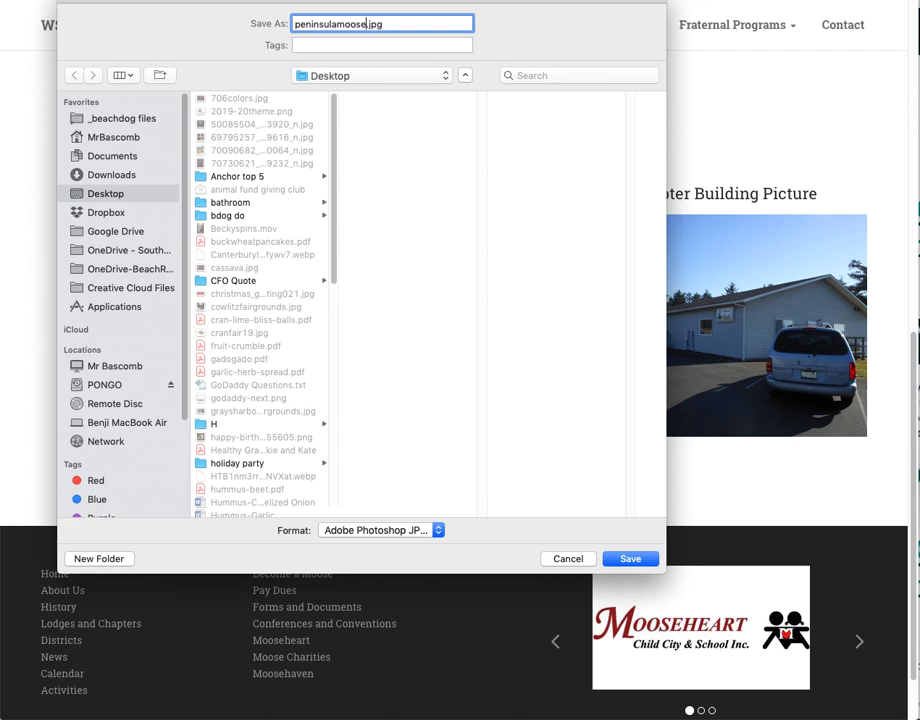
text(lodge)
key(Return)
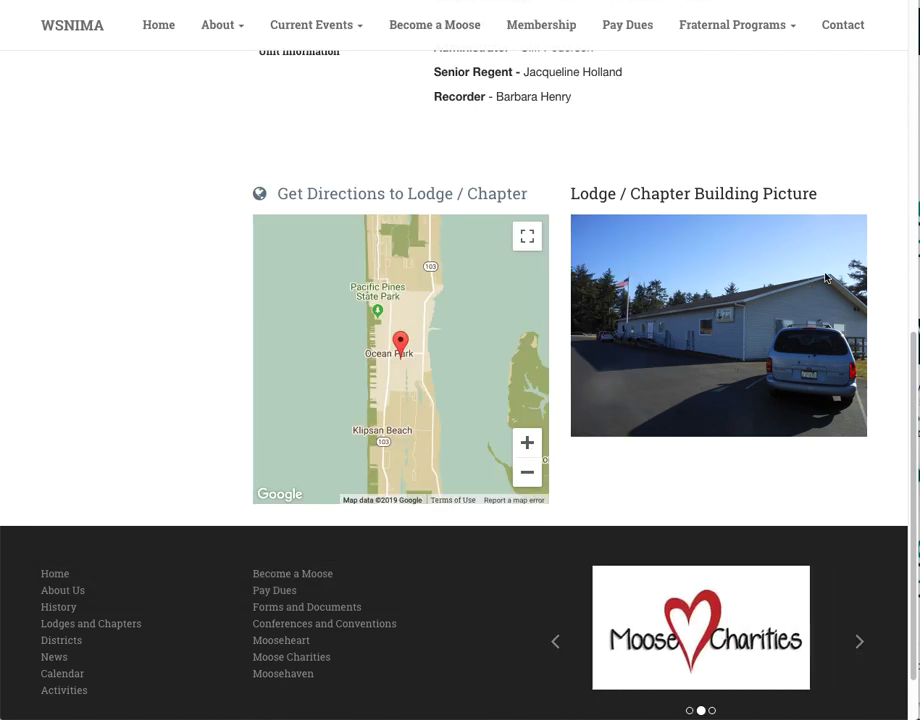
Close the lodge page and leftover image-search tabs, returning to the calendar page in the Visual Builder
key(ctrl+w)
key(Right)
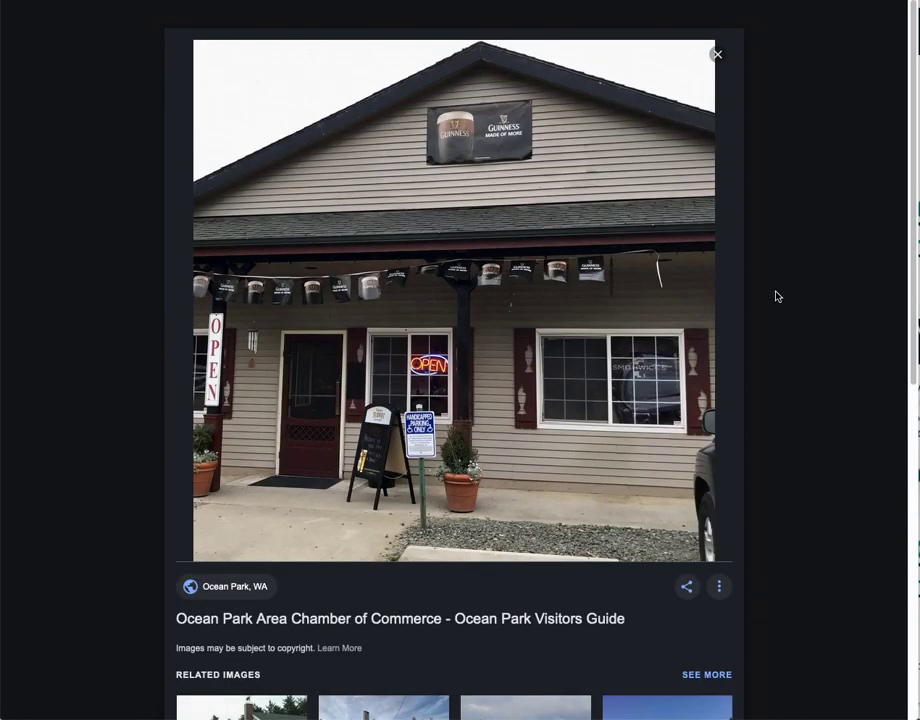
key(Left)
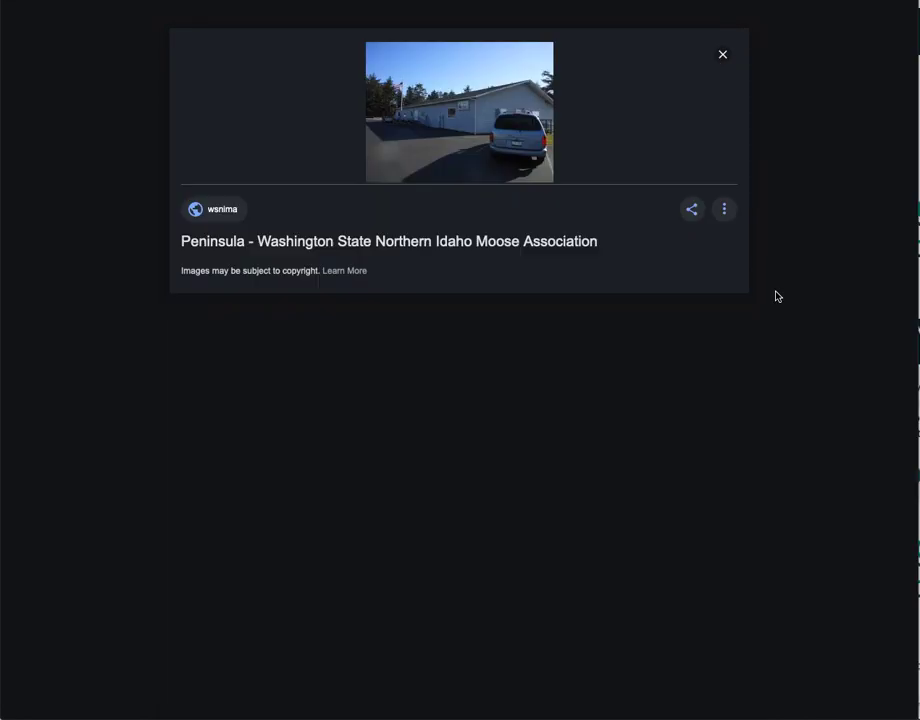
key(ctrl+w)
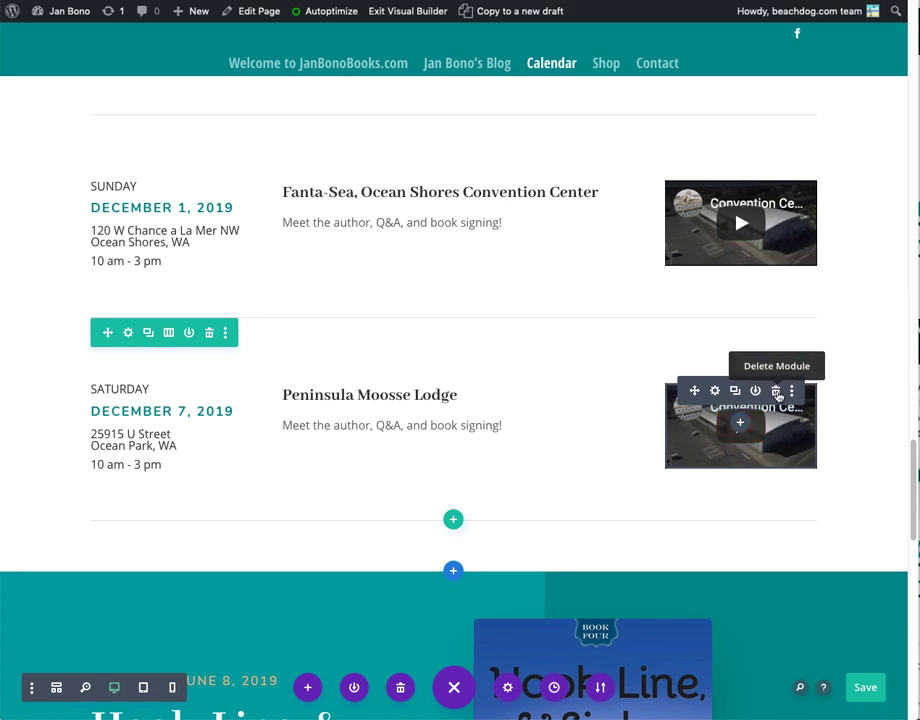
Replace the duplicated video module in the December 7 Peninsula lodge row with a new Image module
click(777, 392)
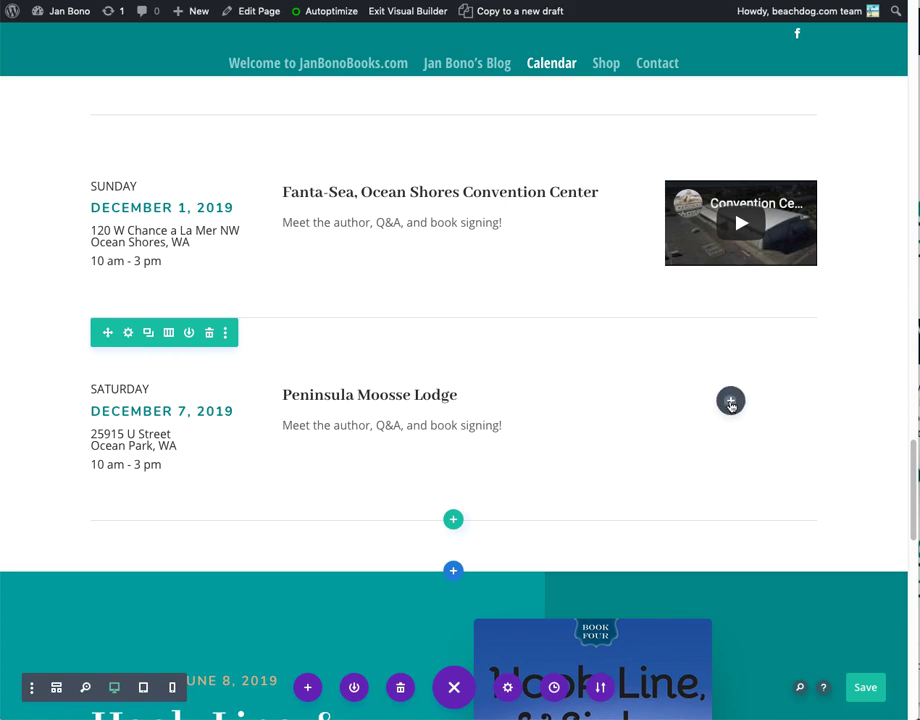
click(731, 401)
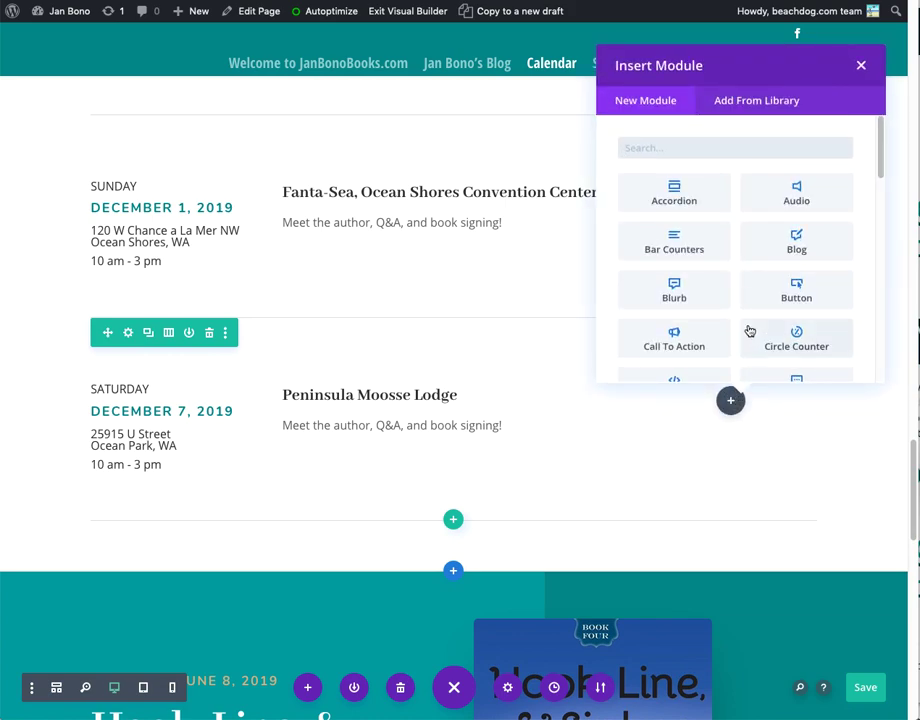
scroll(748, 332, down, 2)
scroll(748, 333, up, 2)
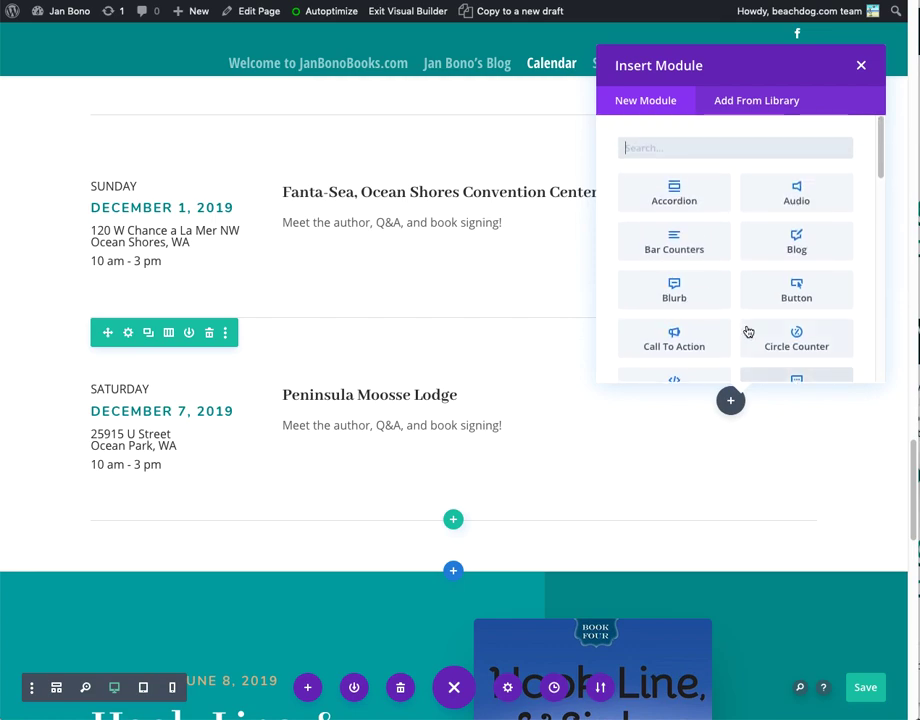
text(imag)
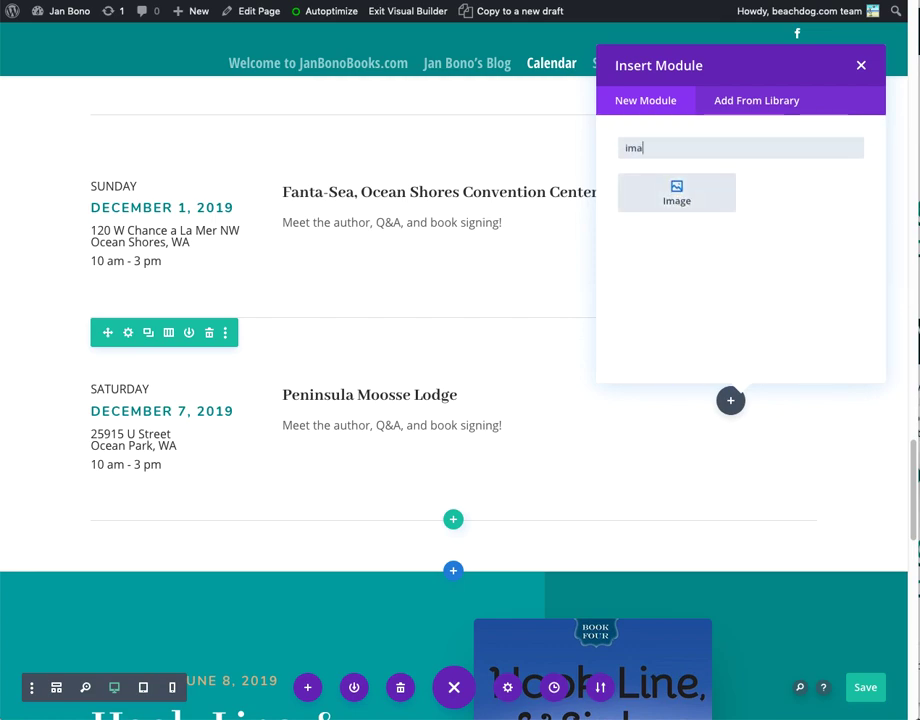
click(677, 195)
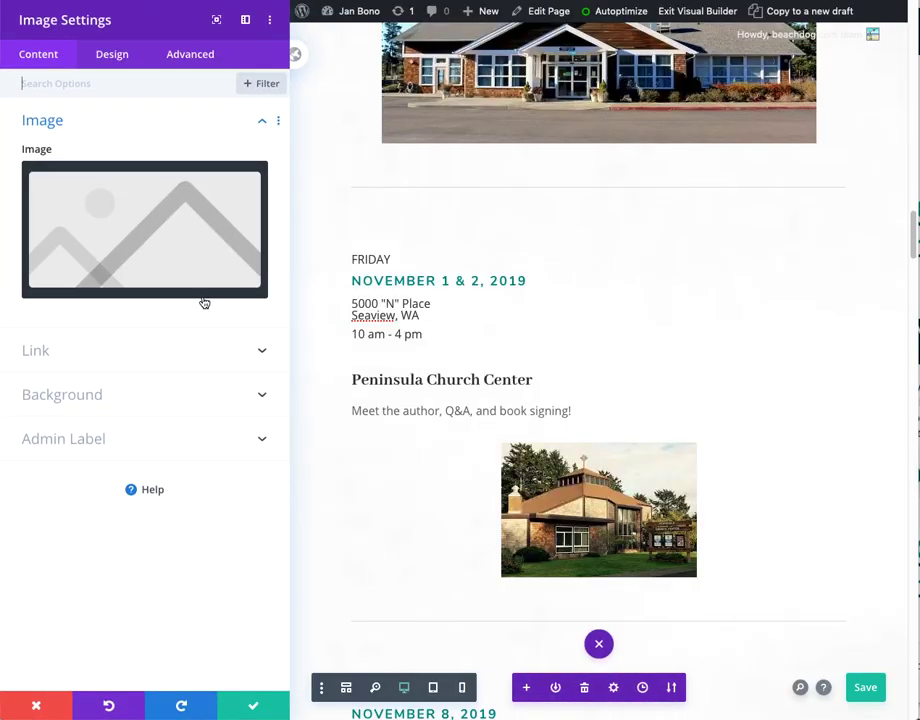
Try to upload peninsulamooselodge.jpg from the Desktop as the new module's image
click(177, 238)
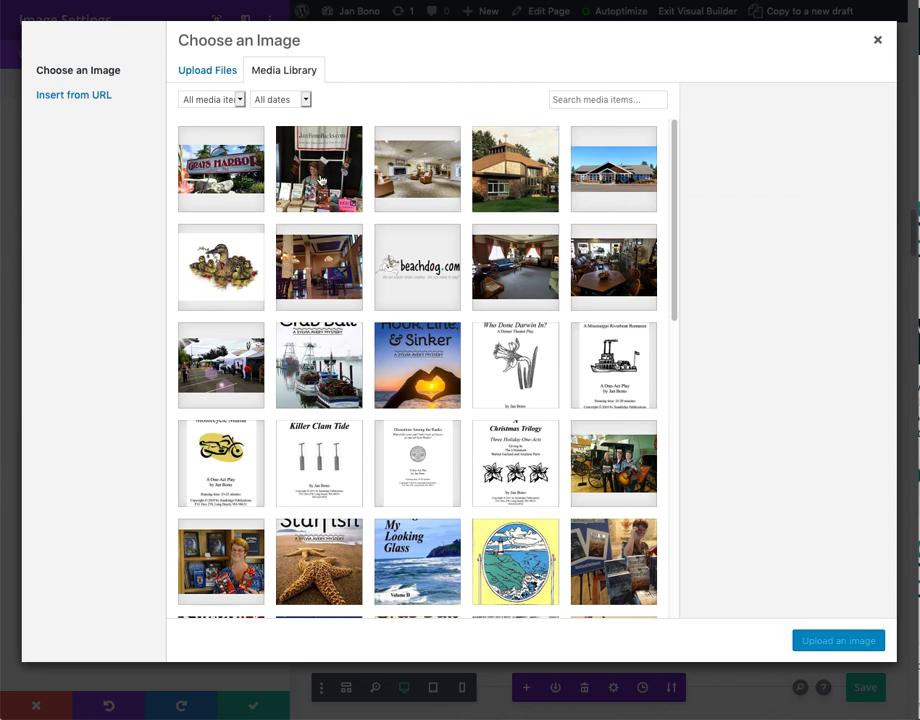
click(198, 76)
click(536, 330)
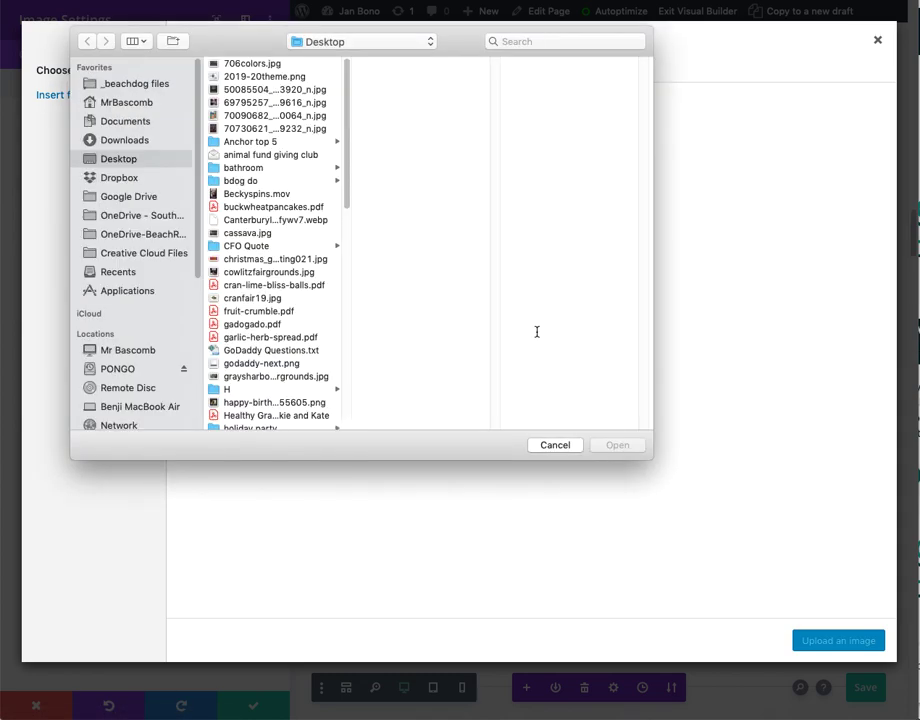
text(pen)
key(Down)
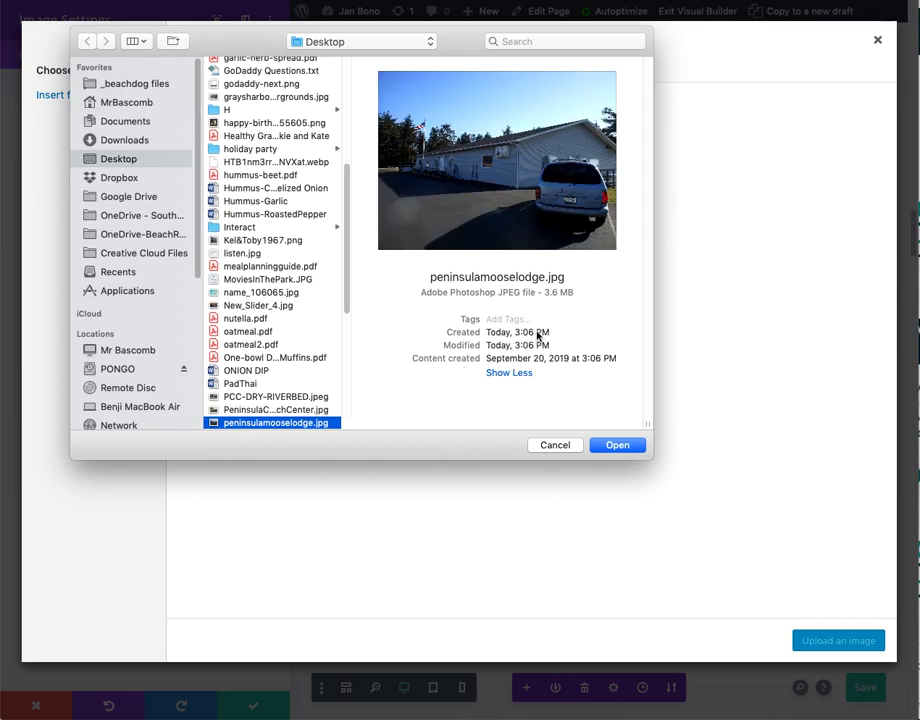
key(Return)
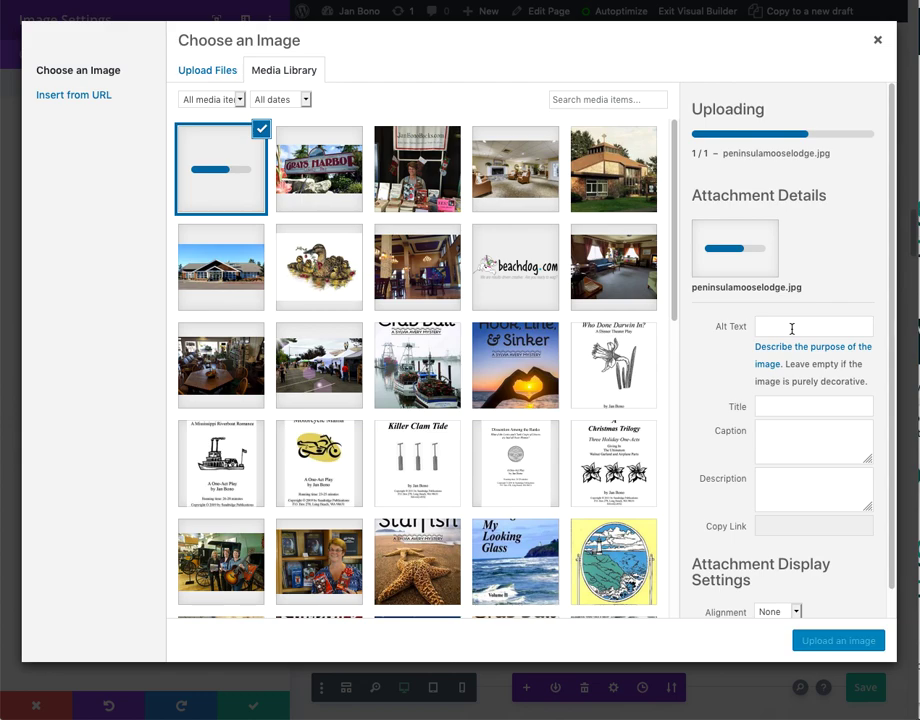
Close and reopen the image chooser, and select the pending peninsulamooselodge.jpg upload
click(792, 327)
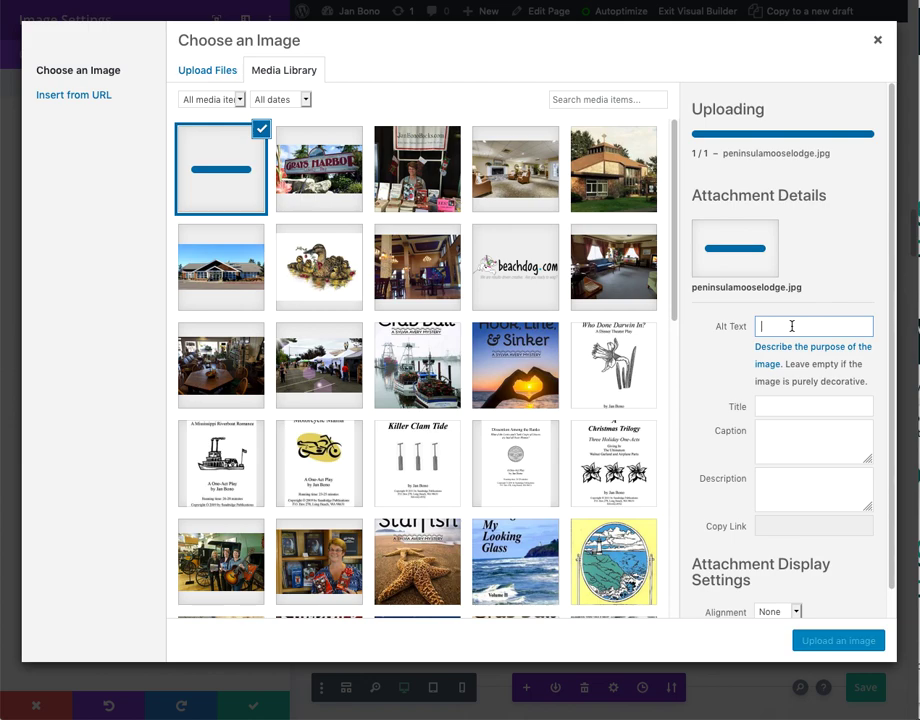
click(791, 327)
click(795, 405)
click(781, 324)
click(878, 41)
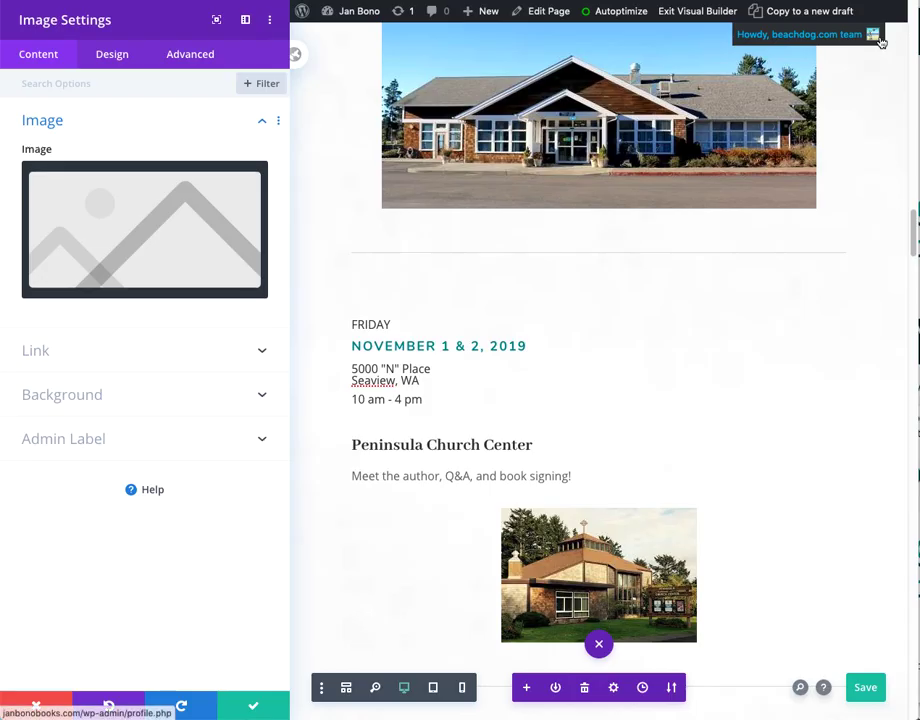
click(182, 236)
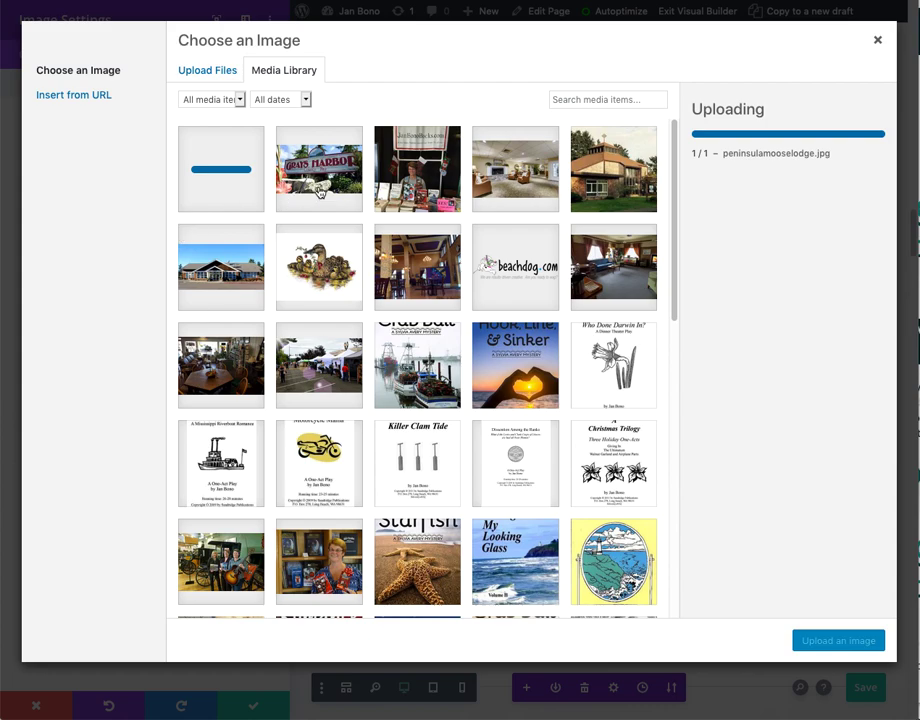
click(229, 173)
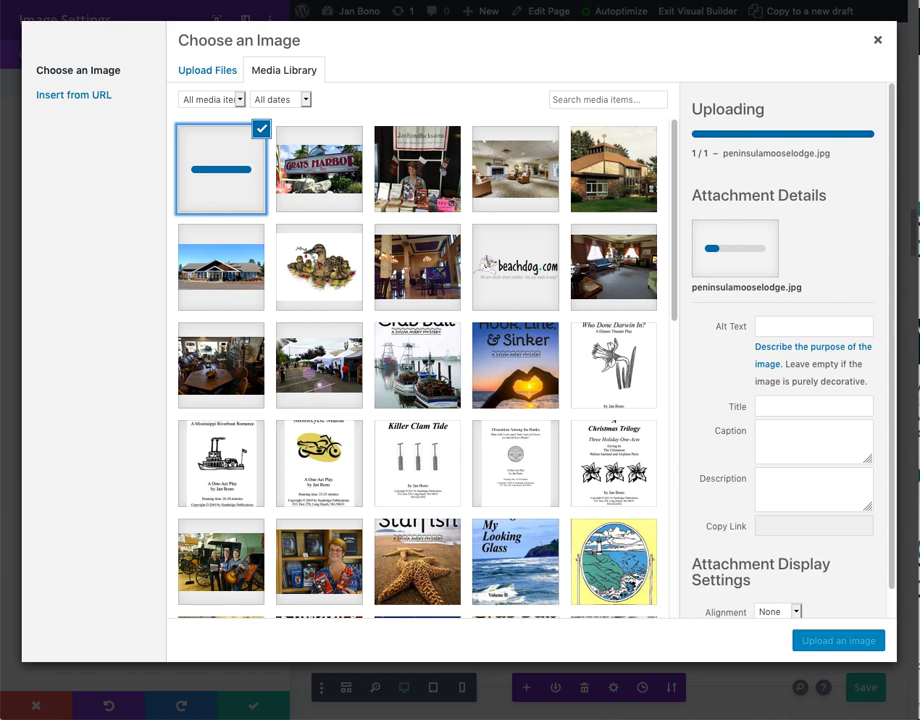
Switch to Finder, rename the lodge photo on the Desktop as mooselodge.jpg, and return to the image chooser
key(super+Tab)
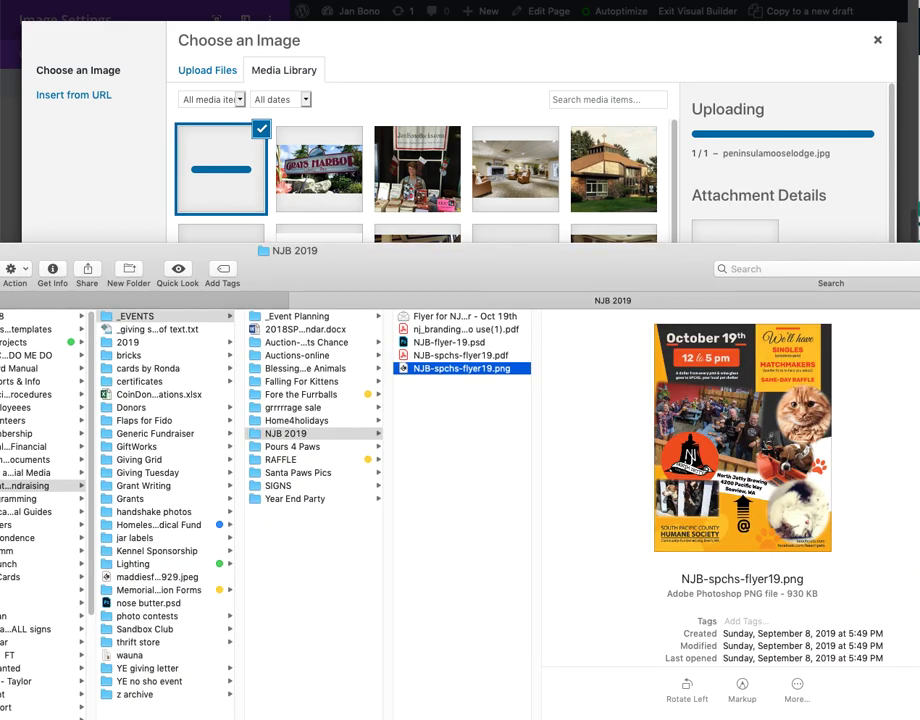
key(super+grave)
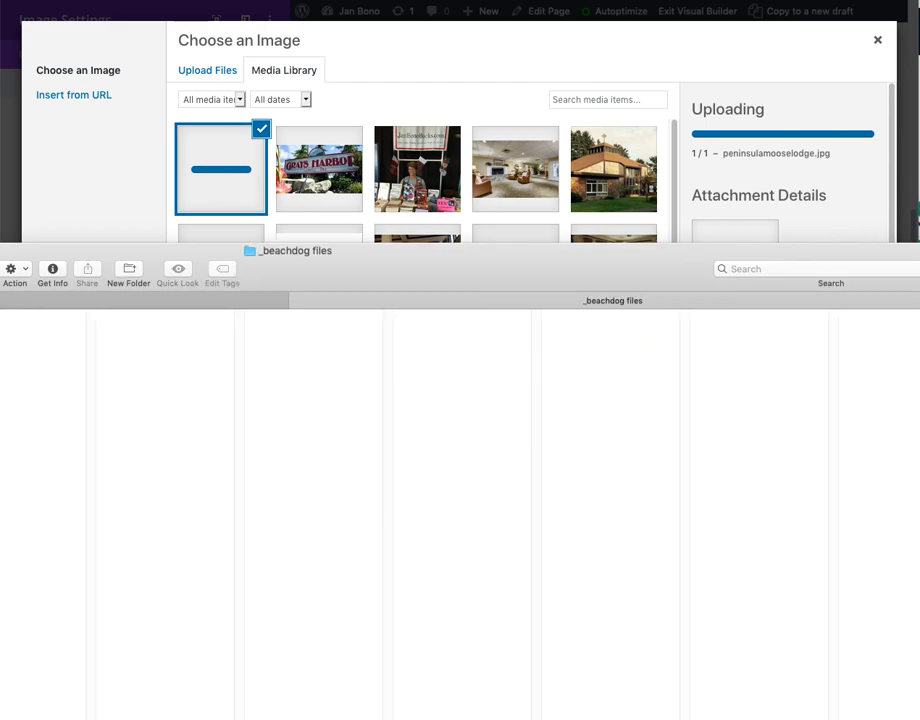
key(super+grave)
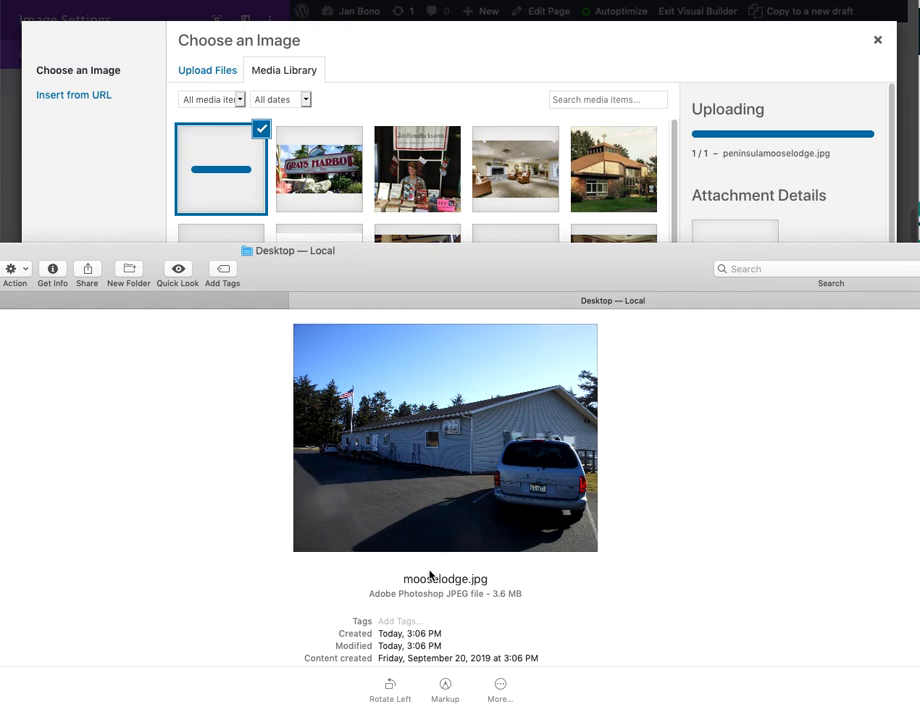
click(556, 76)
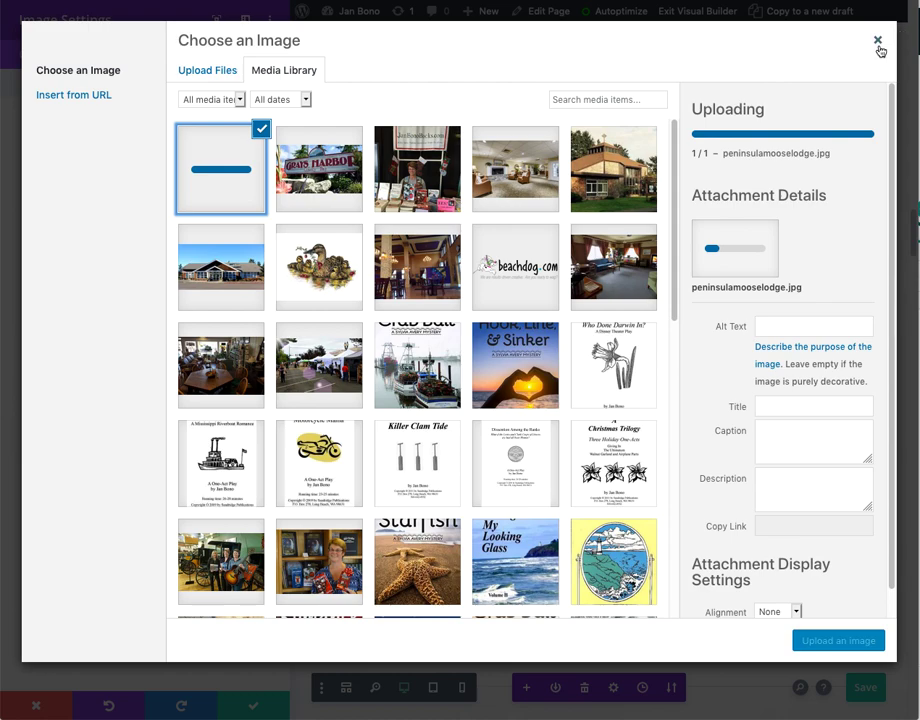
Try to upload mooselodge.jpg from the Desktop as the module's image, and close the image chooser
click(200, 76)
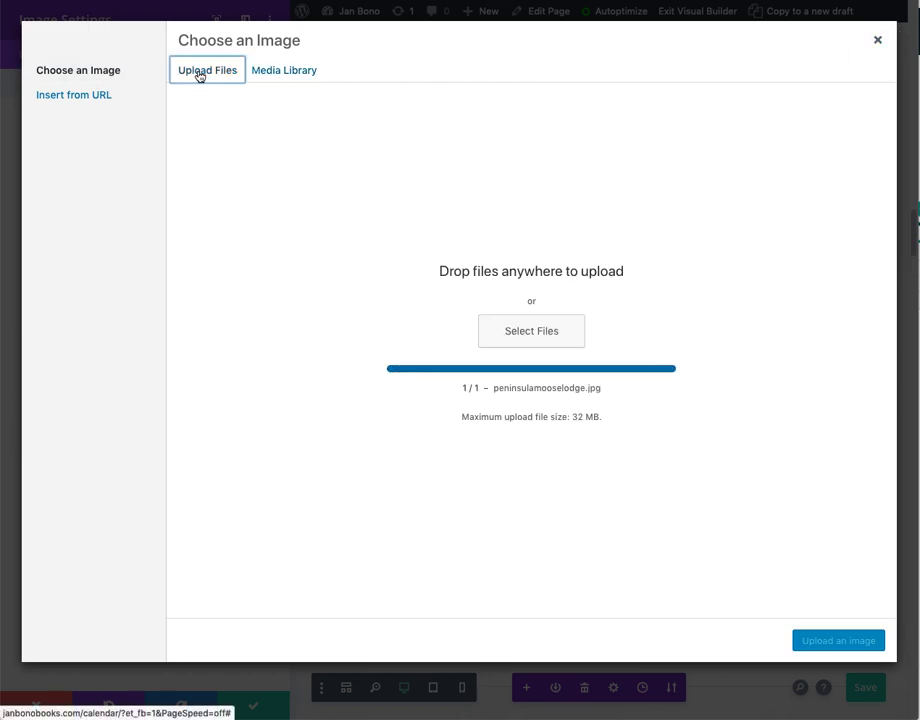
click(561, 333)
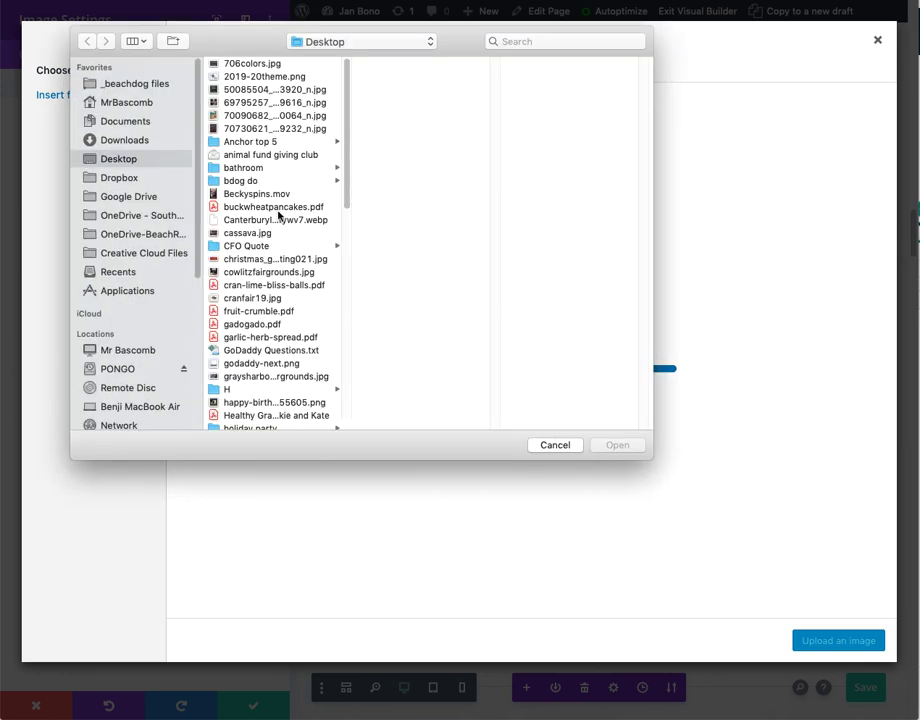
scroll(252, 253, down, 10)
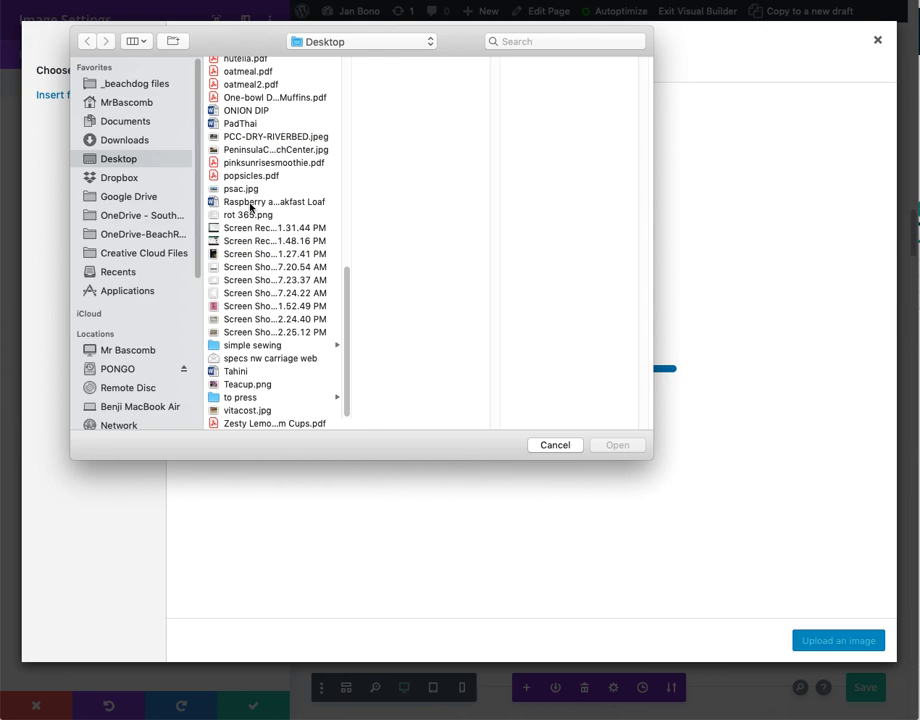
scroll(250, 210, up, 5)
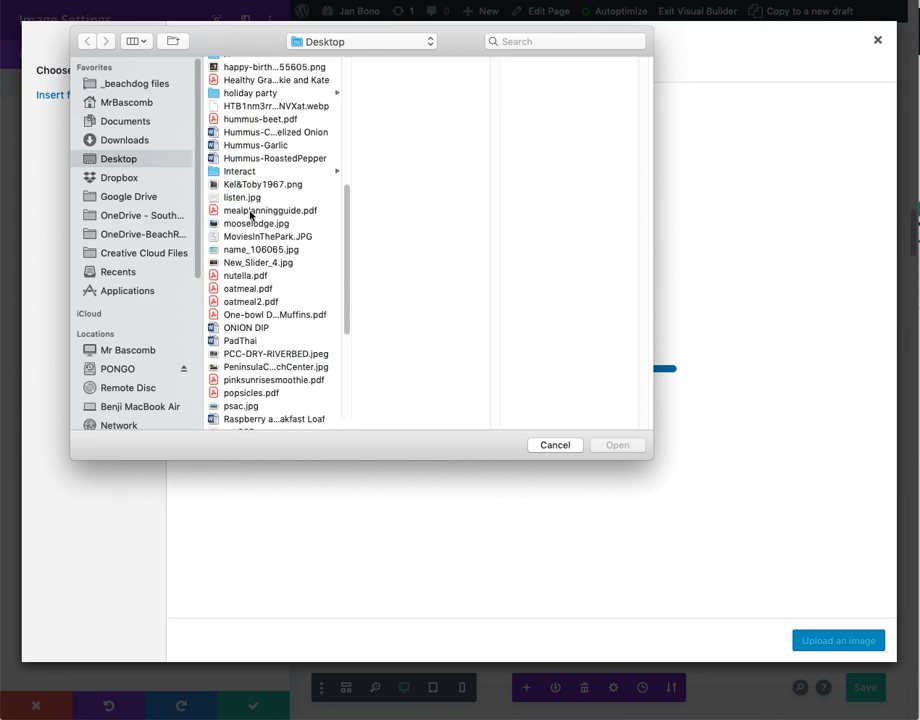
click(250, 223)
click(619, 445)
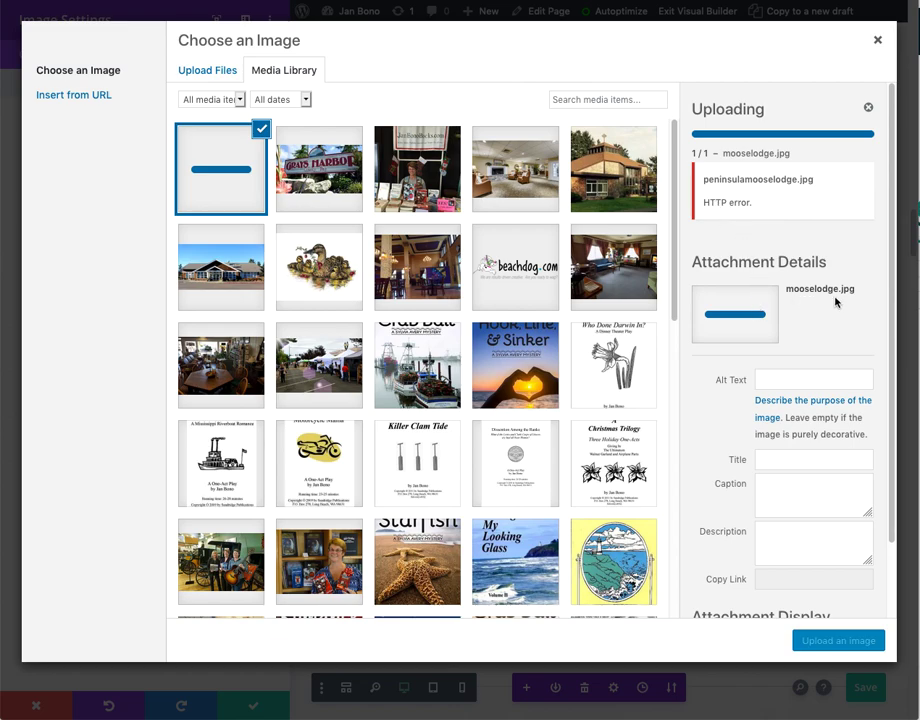
click(813, 376)
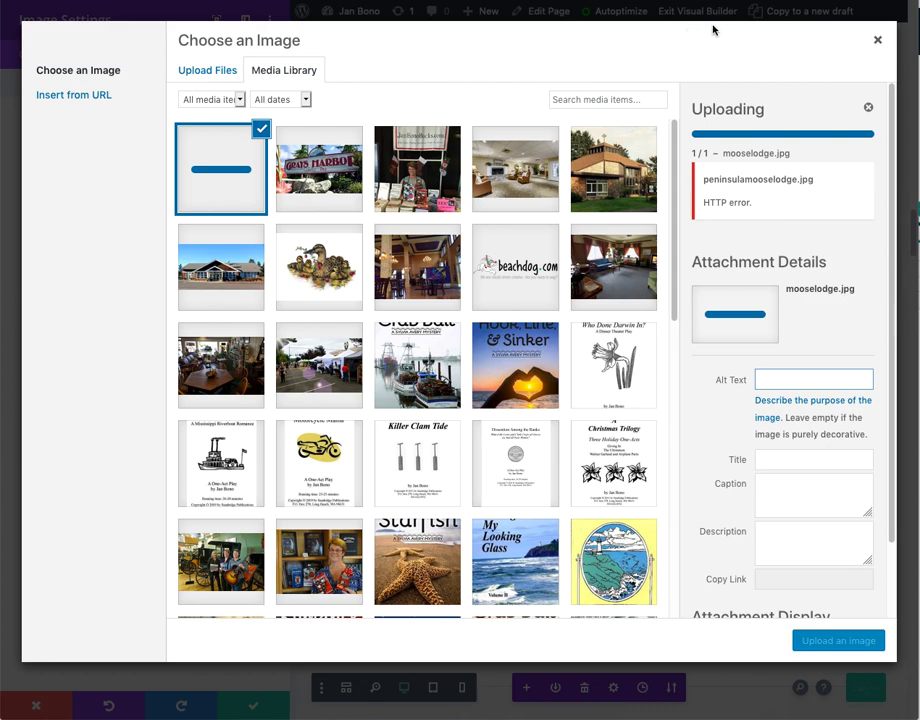
click(878, 40)
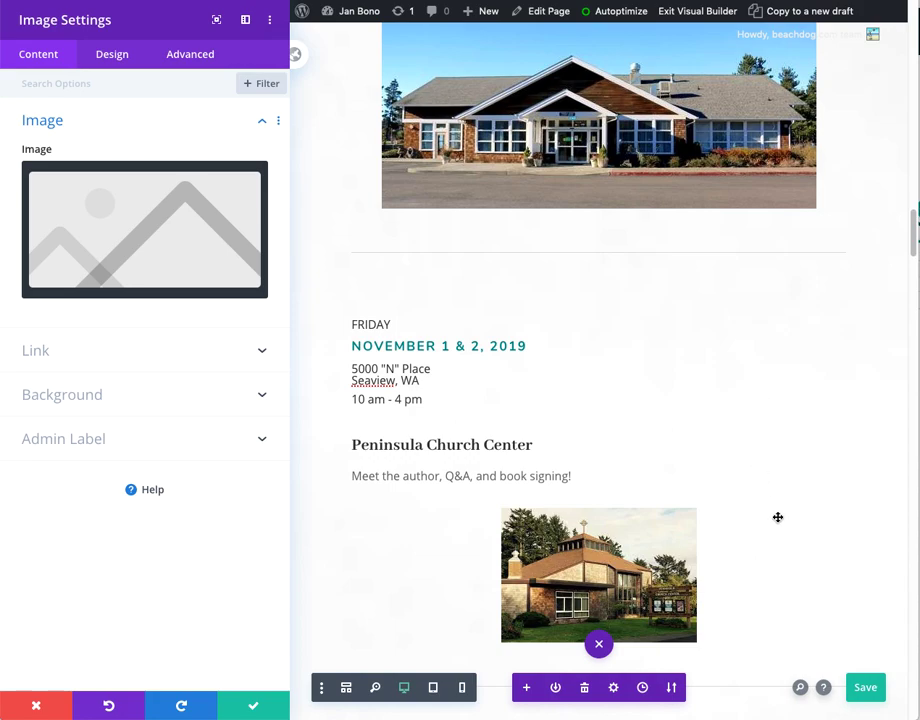
key(super+shift+5)
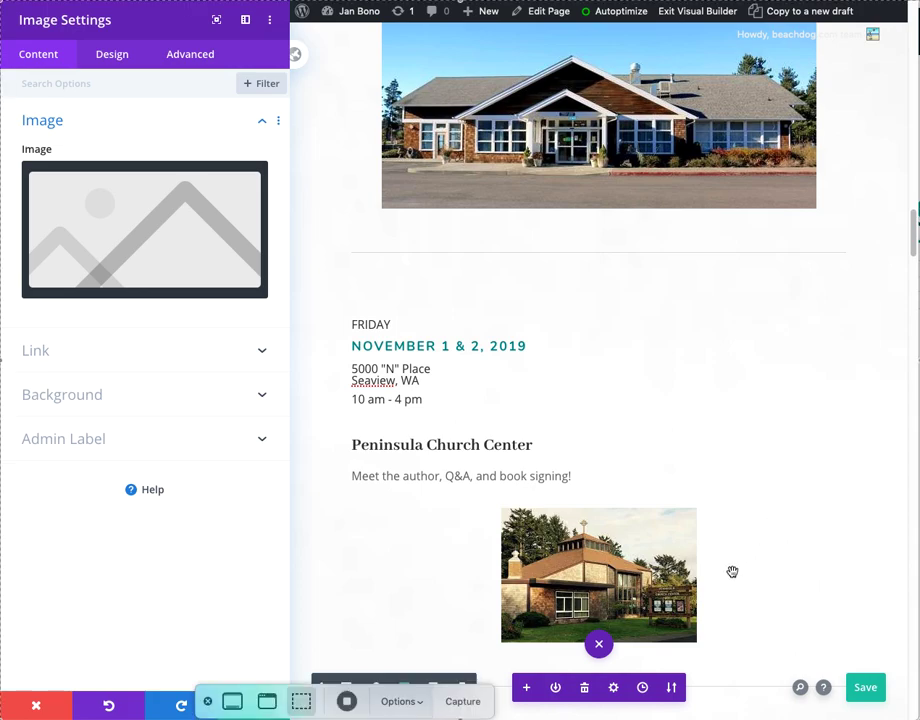